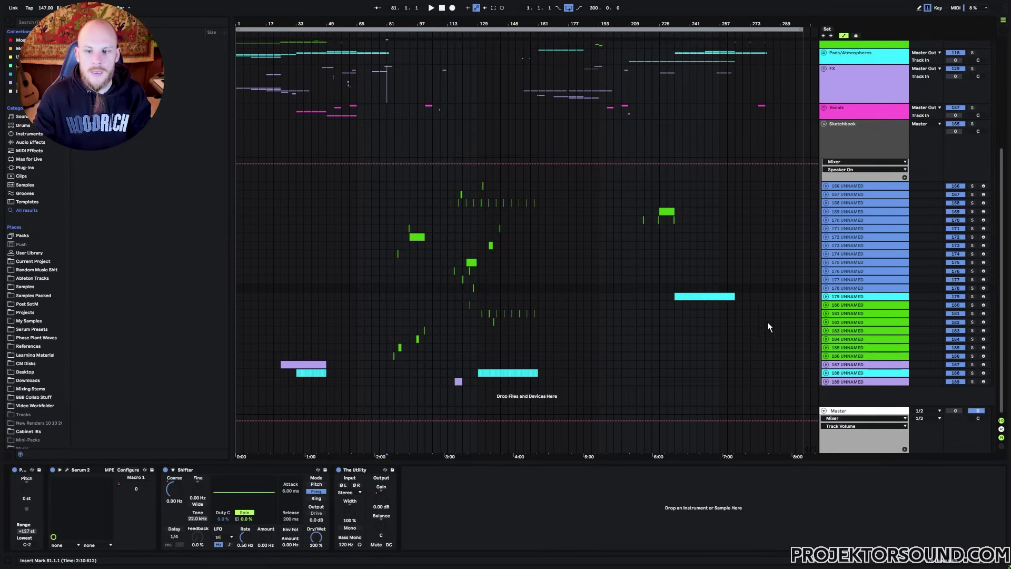
Inspect the device chains of Sketchbook tracks 179 and 188, and select the Sketchbook group.
click(709, 298)
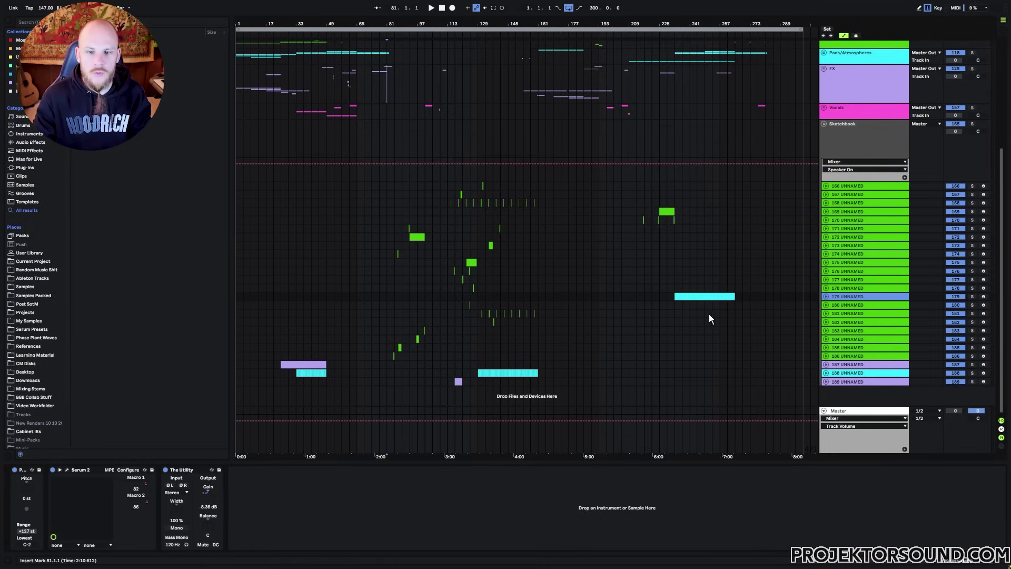
click(852, 372)
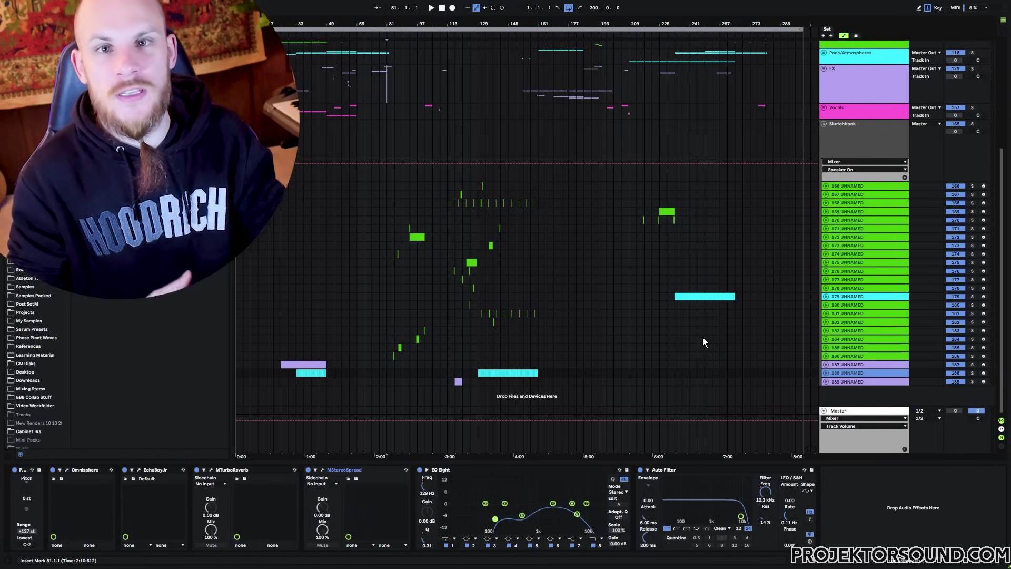
click(601, 209)
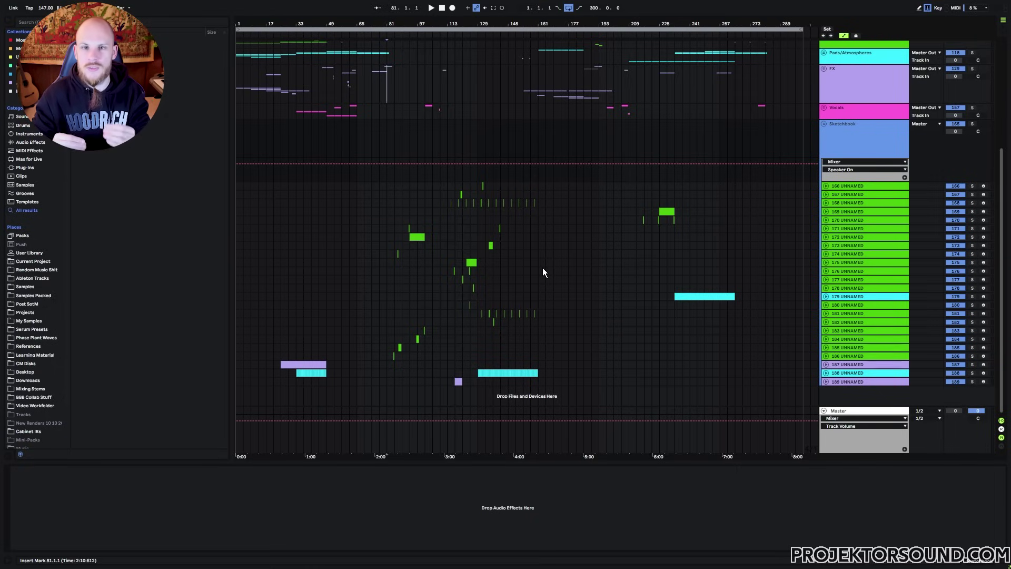
Play the sketch clips from bar 81, using track 186 for the start position, and return the insert marker to bar 81.
drag(384, 23, 417, 141)
click(426, 356)
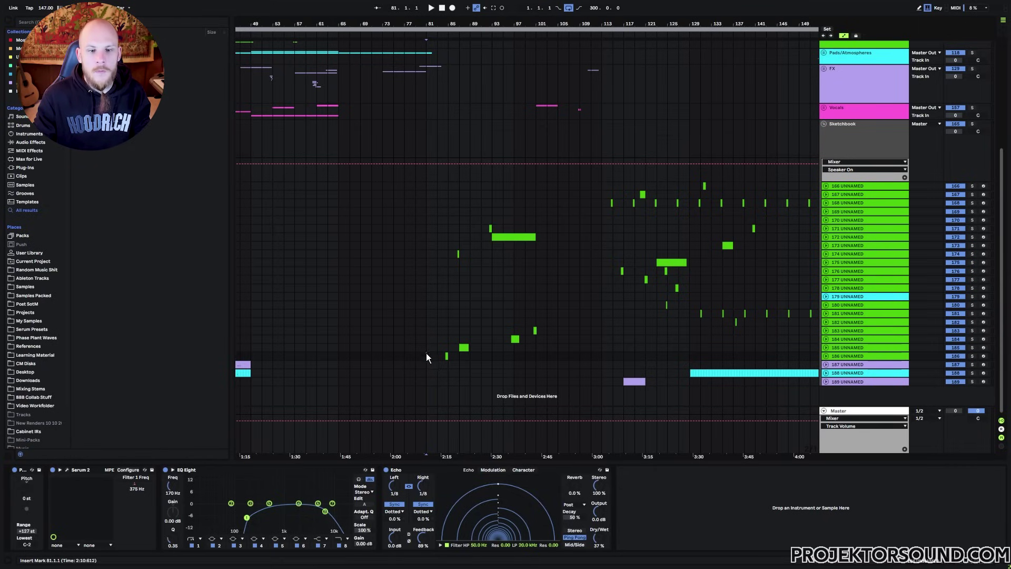
drag(429, 358, 457, 362)
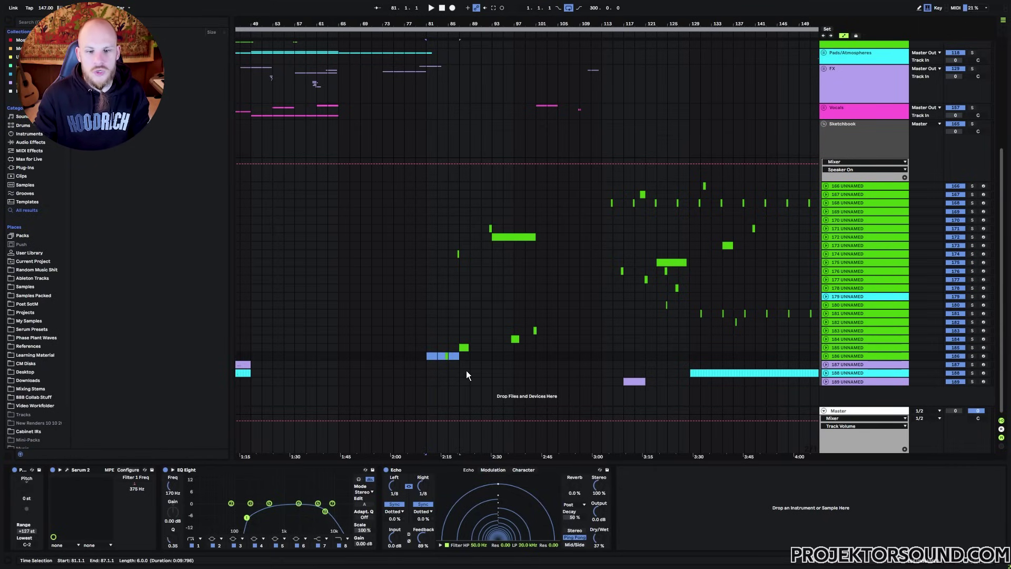
click(469, 358)
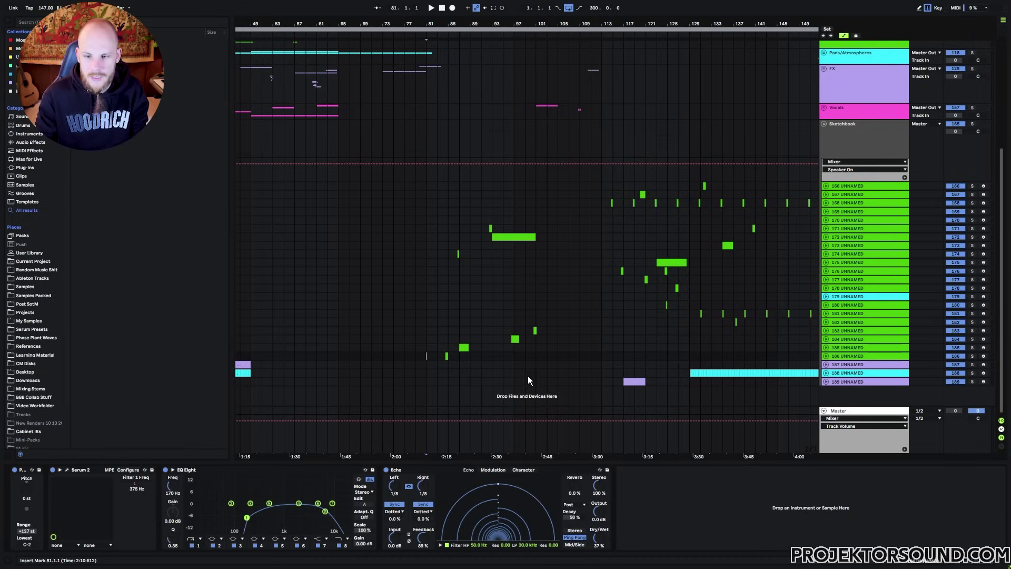
key(space)
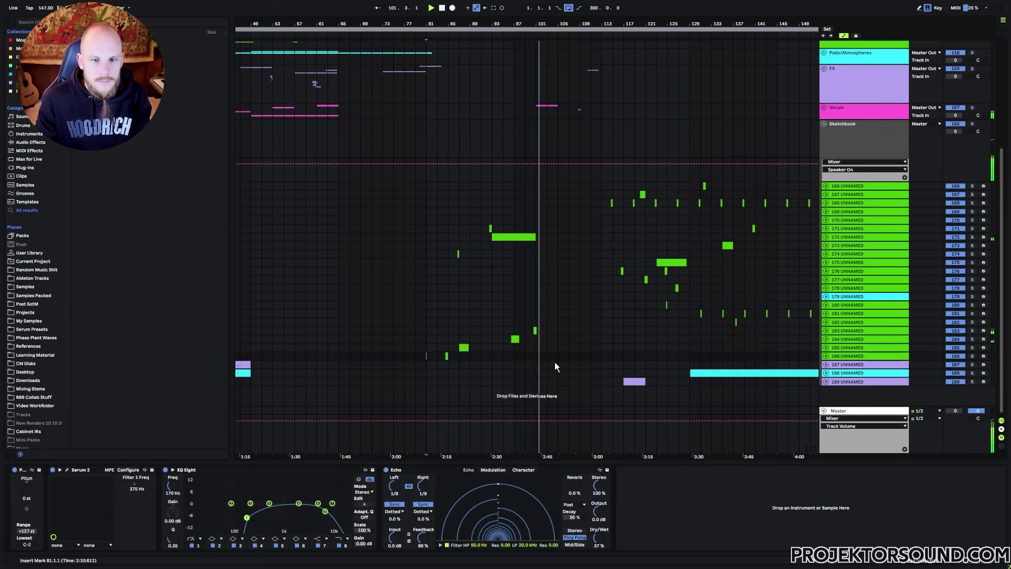
click(437, 355)
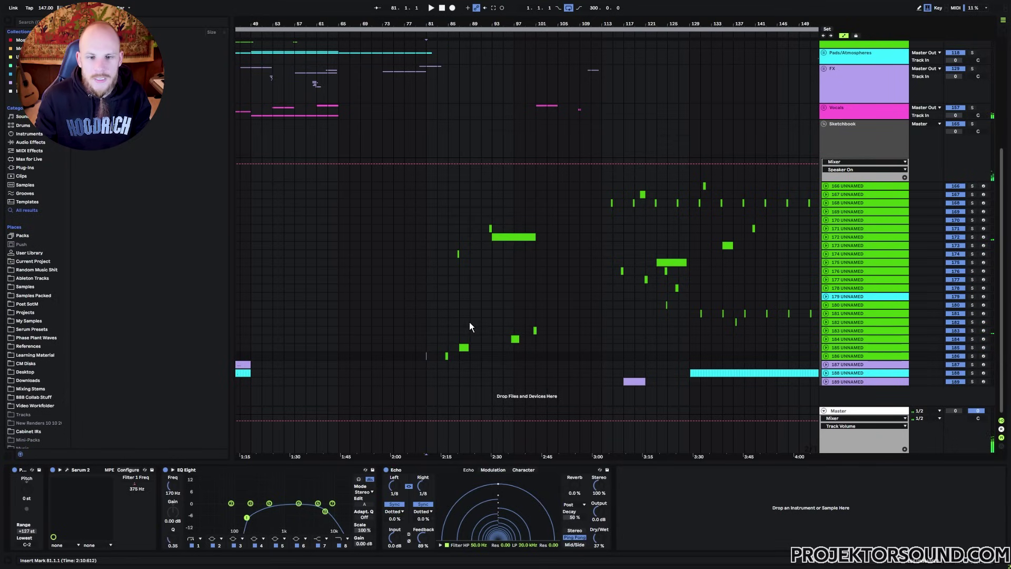
Solo track 184 and audition its clip at bar 96.
scroll(478, 299, up, 5)
scroll(488, 290, down, 5)
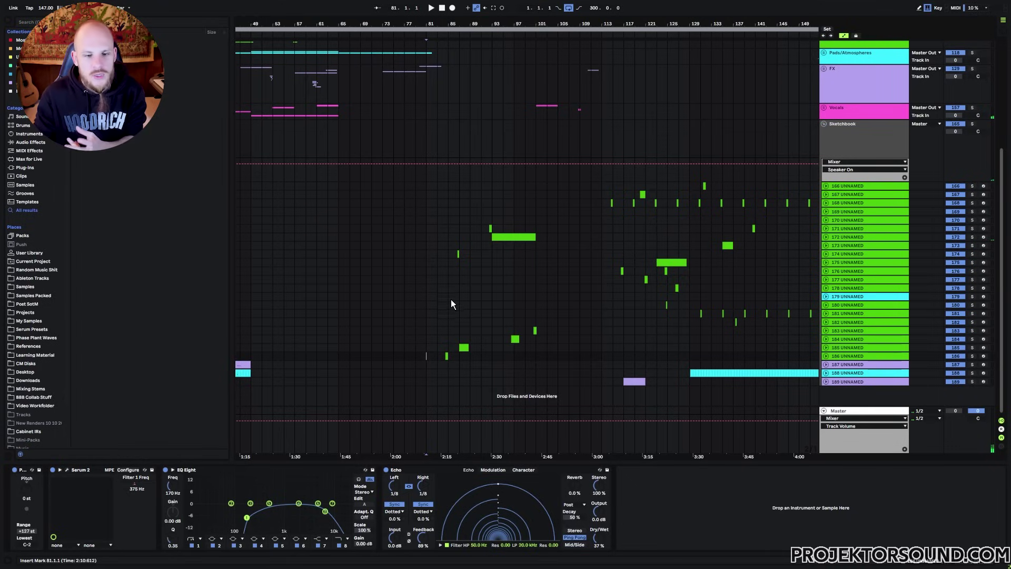
click(451, 364)
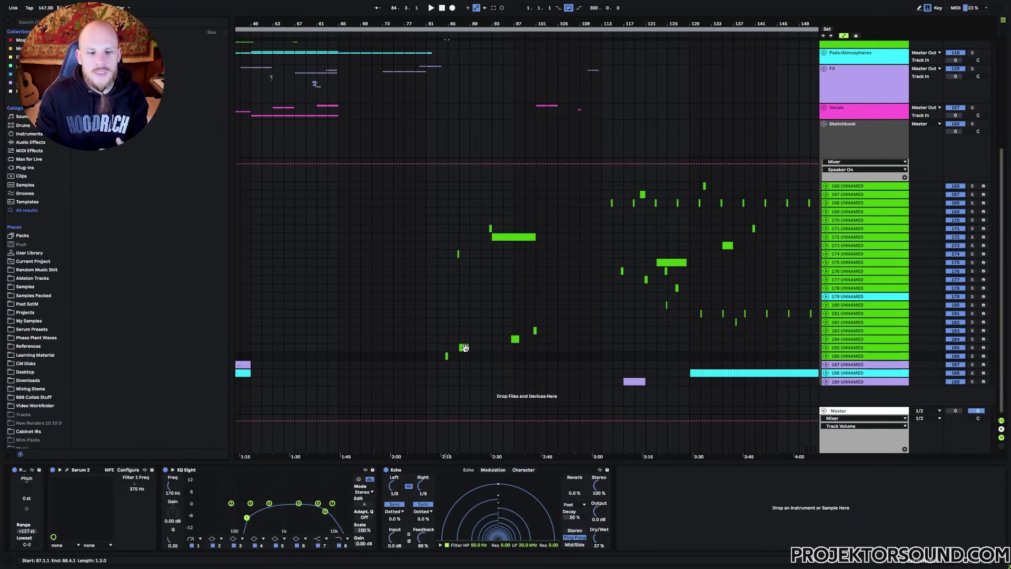
click(516, 340)
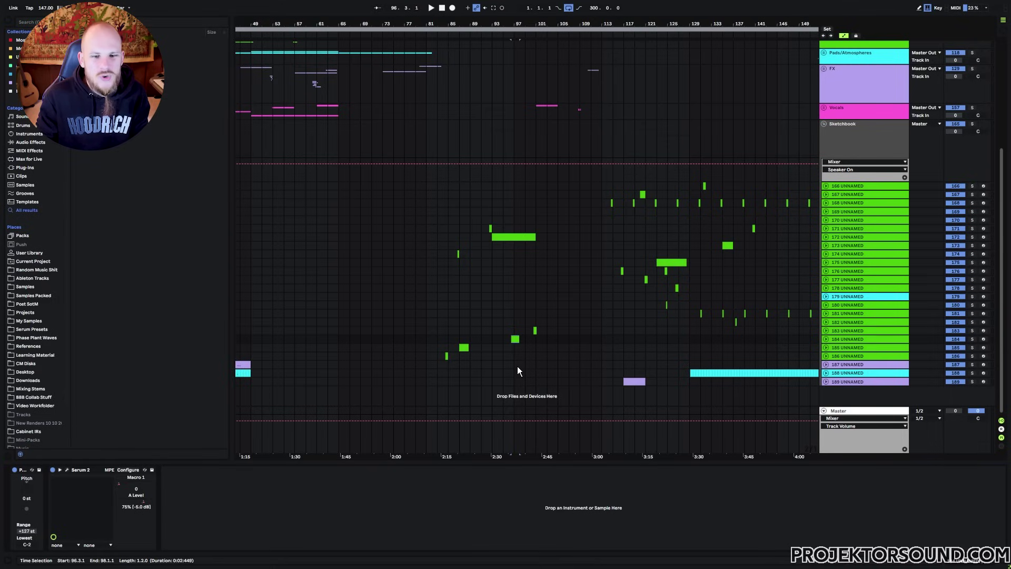
click(504, 340)
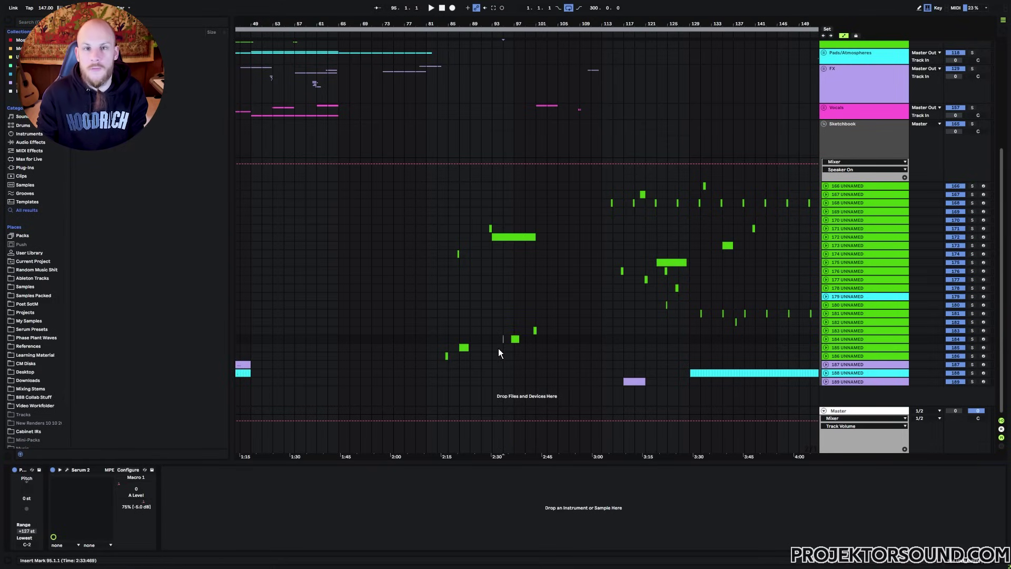
click(512, 339)
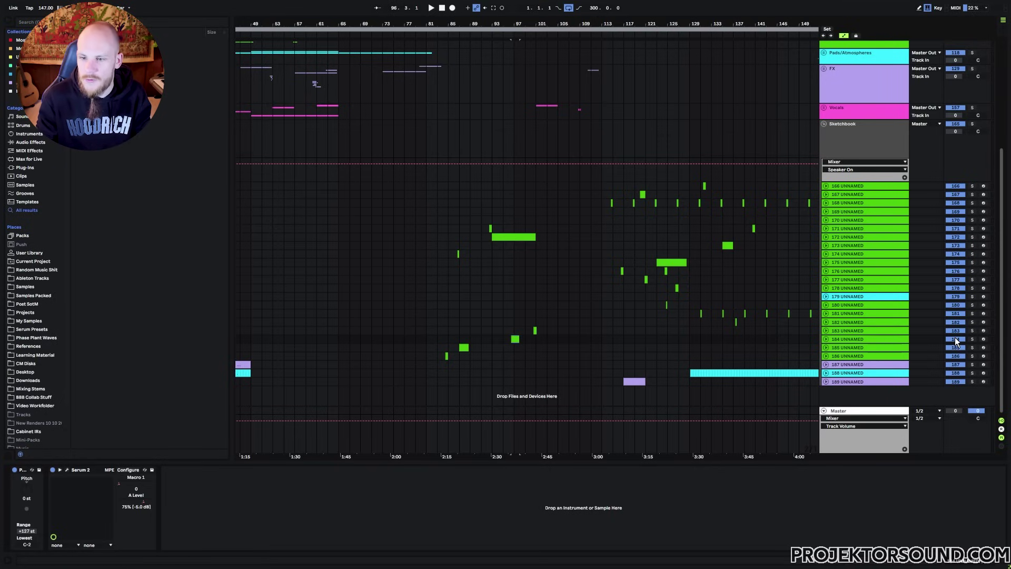
click(972, 338)
key(space)
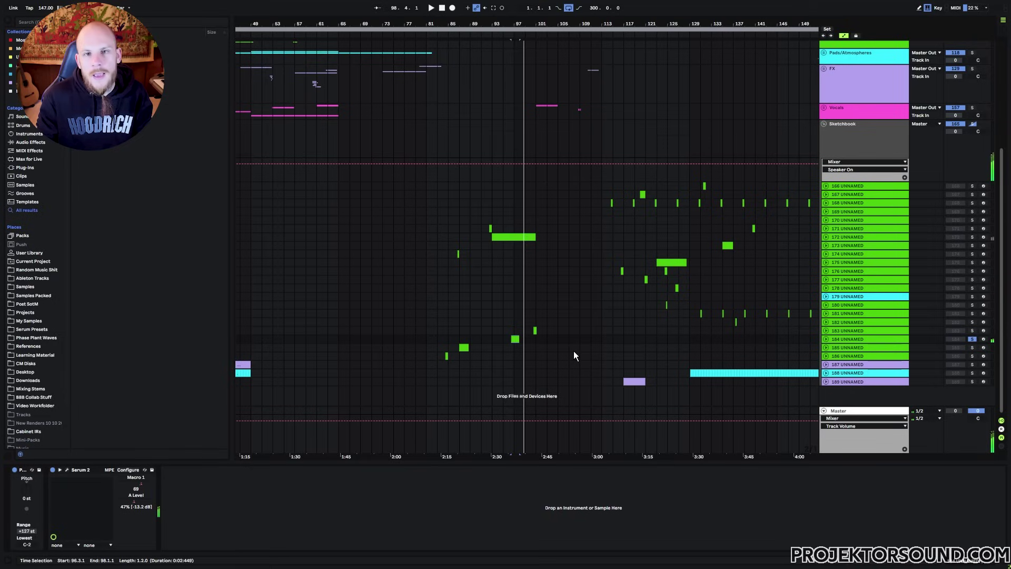
Unsolo track 184 and examine the Drums, Basses and Synths/Sequences groups, selecting bars 82 to 105 across them.
click(855, 339)
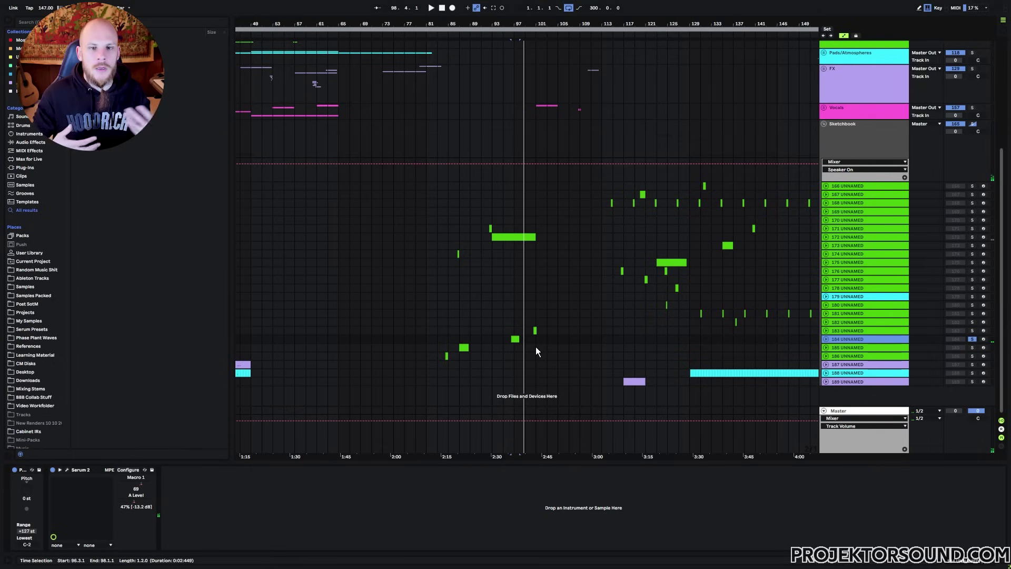
scroll(526, 200, up, 5)
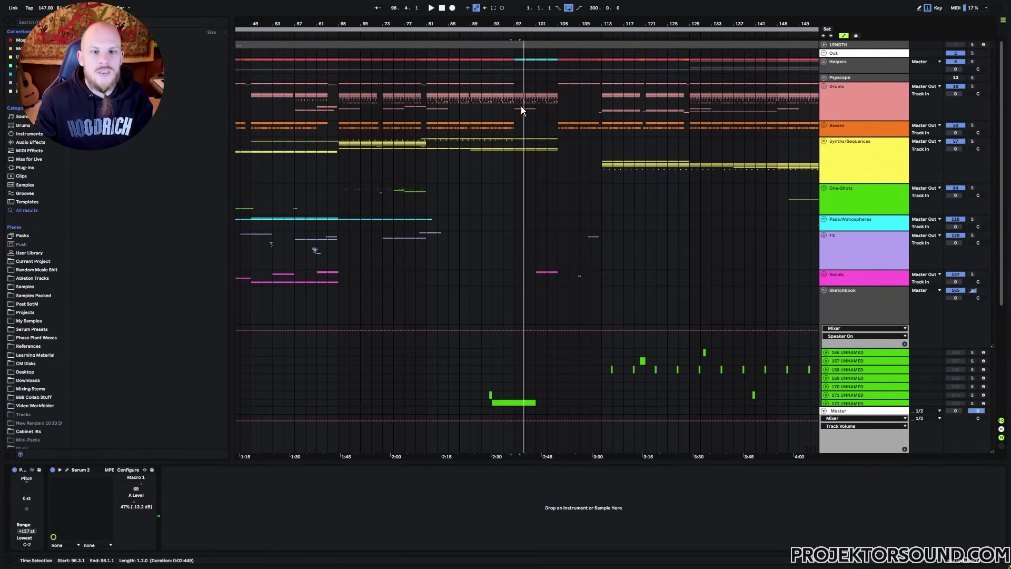
scroll(495, 104, up, 3)
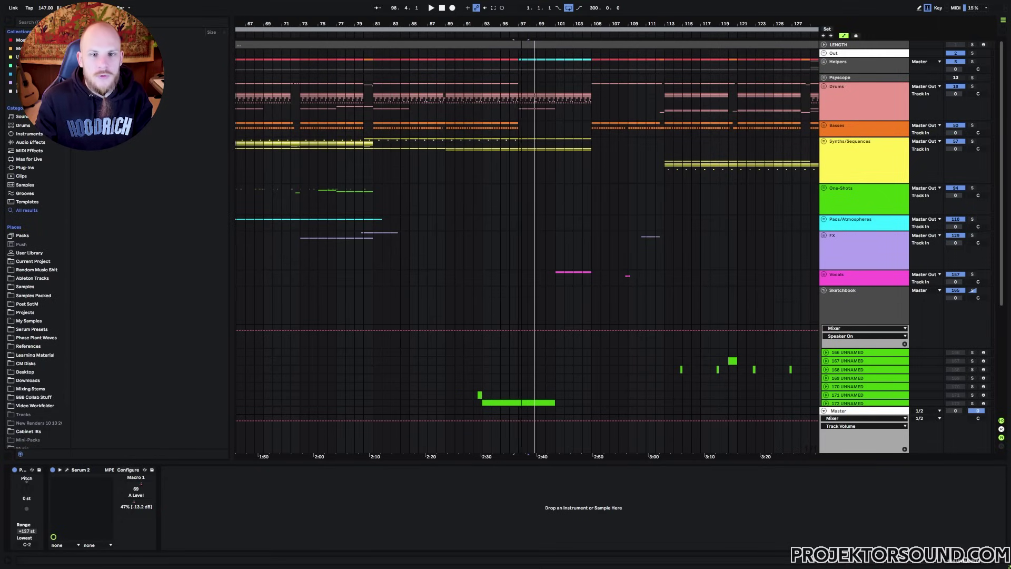
scroll(548, 121, down, 4)
scroll(496, 209, down, 5)
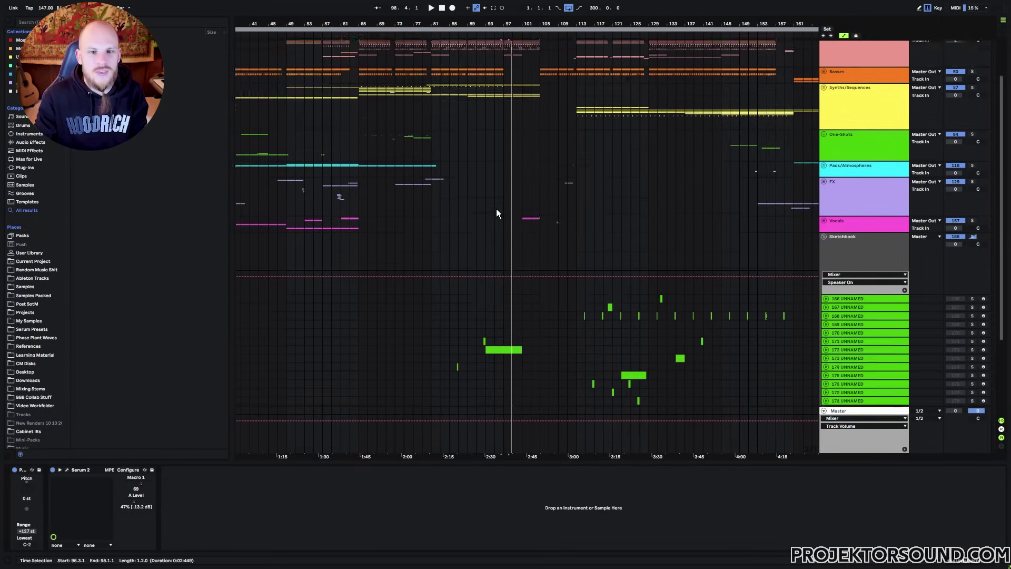
scroll(498, 252, down, 2)
scroll(498, 252, left, 3)
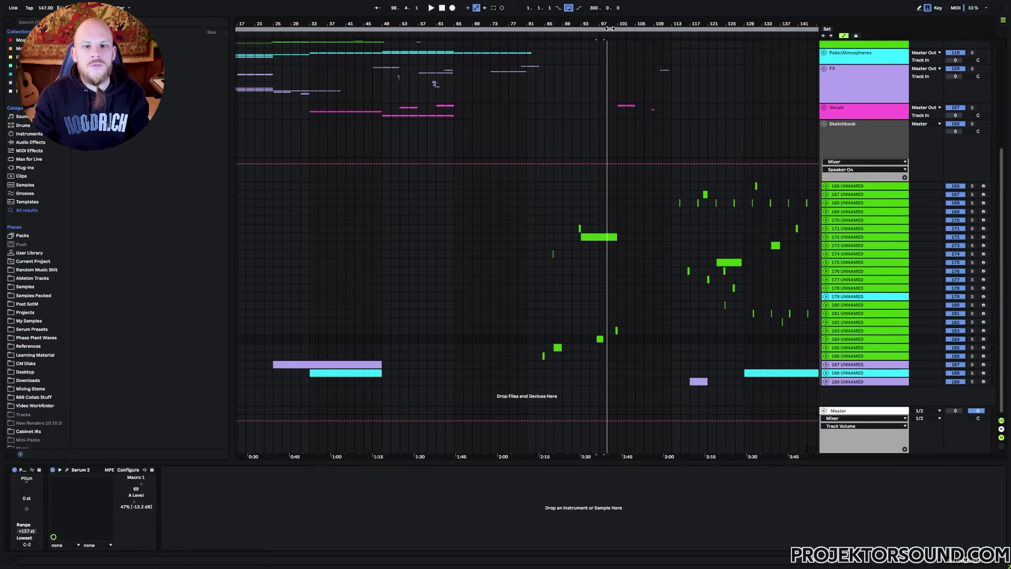
scroll(646, 79, up, 3)
scroll(578, 337, up, 1)
scroll(542, 263, up, 5)
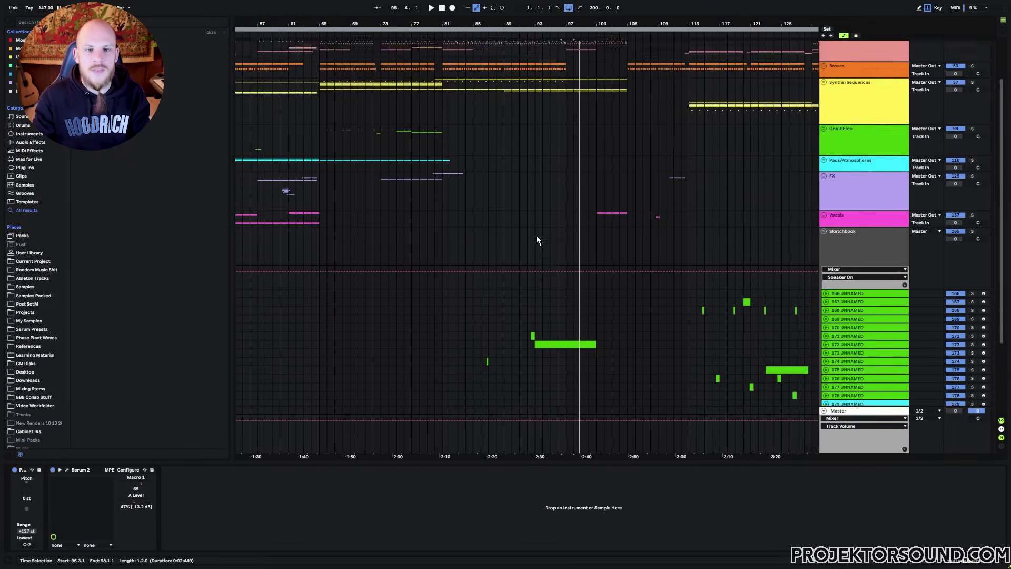
mouse_move(449, 98)
mouse_down()
mouse_move(602, 134)
mouse_move(627, 153)
mouse_move(598, 172)
mouse_up()
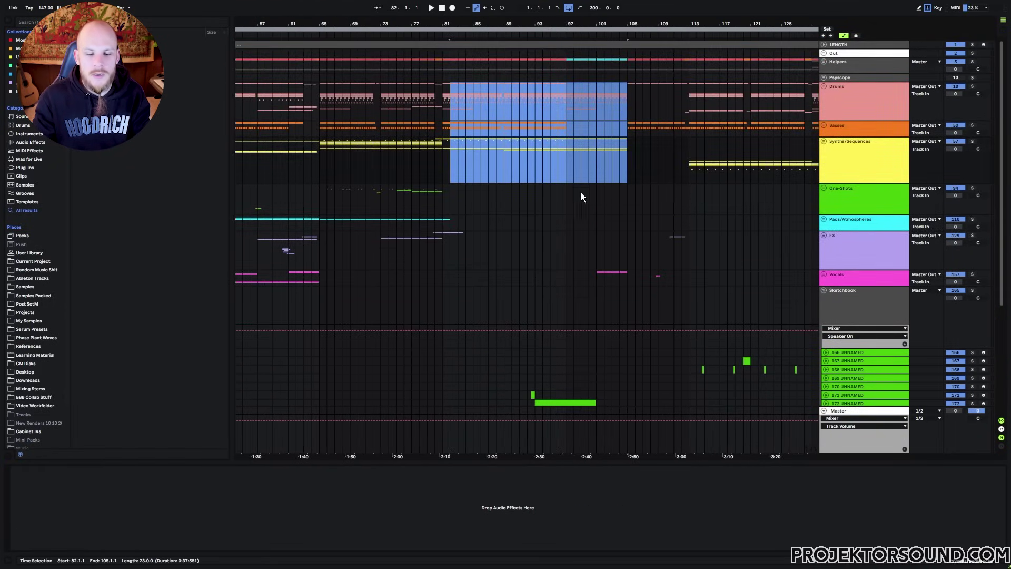
Recolor track 184 orange and move it to the top of the Sketchbook group's tracks.
scroll(541, 244, down, 5)
click(853, 339)
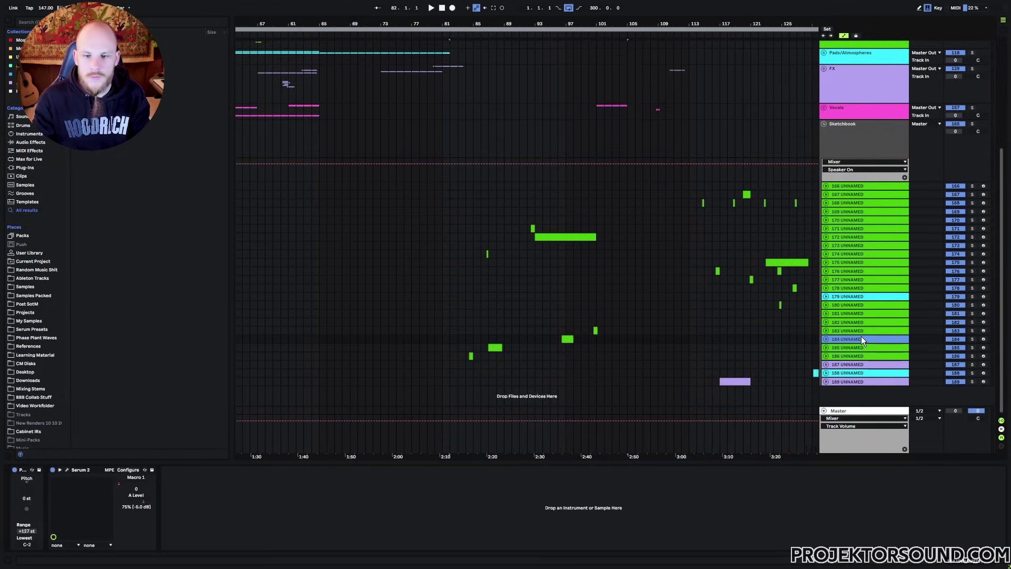
right_click(861, 337)
click(874, 480)
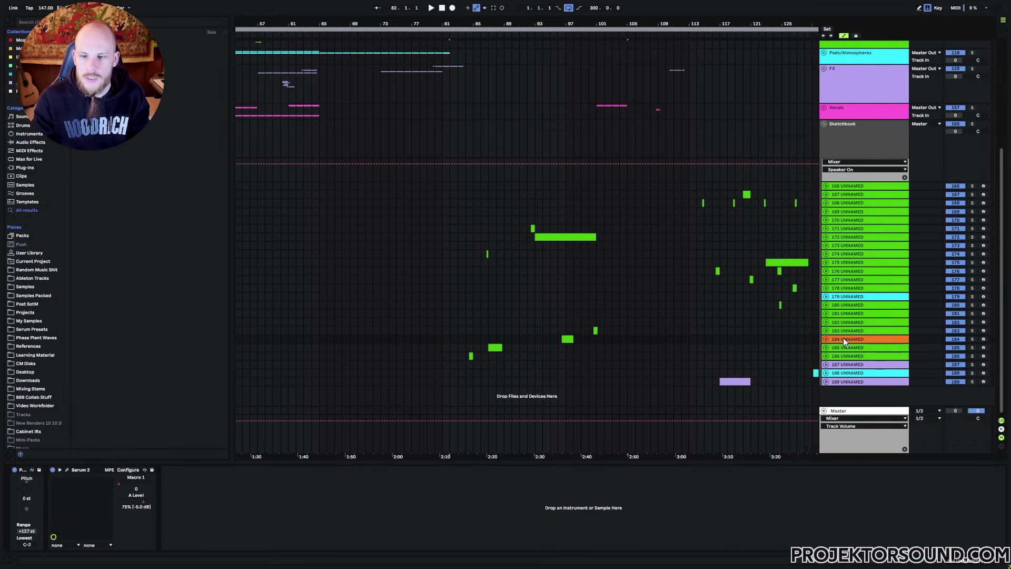
drag(845, 341, 841, 194)
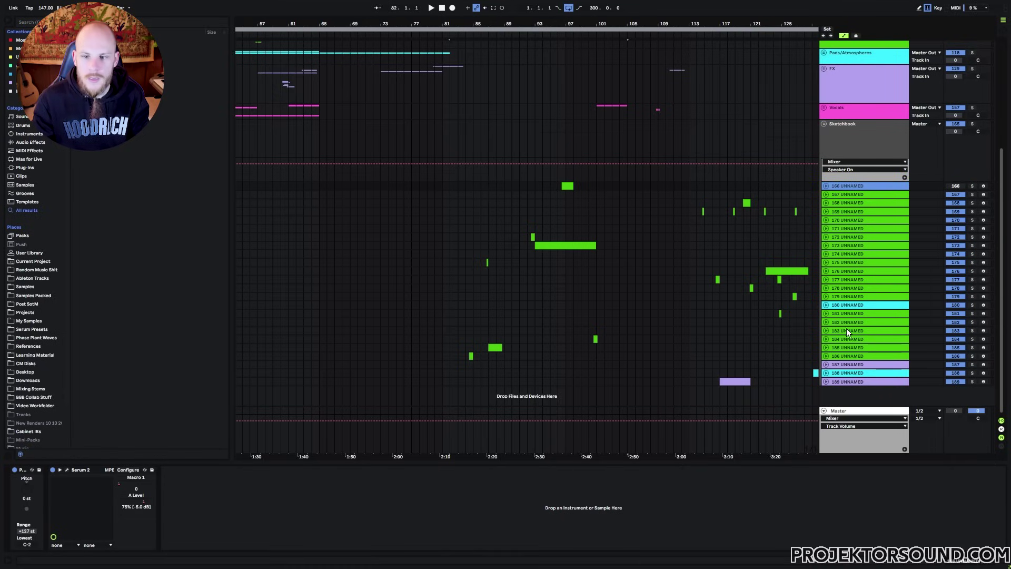
Move the cyan track 180 below the green Sketchbook tracks, beside the other cyan track.
click(851, 303)
drag(850, 307, 847, 360)
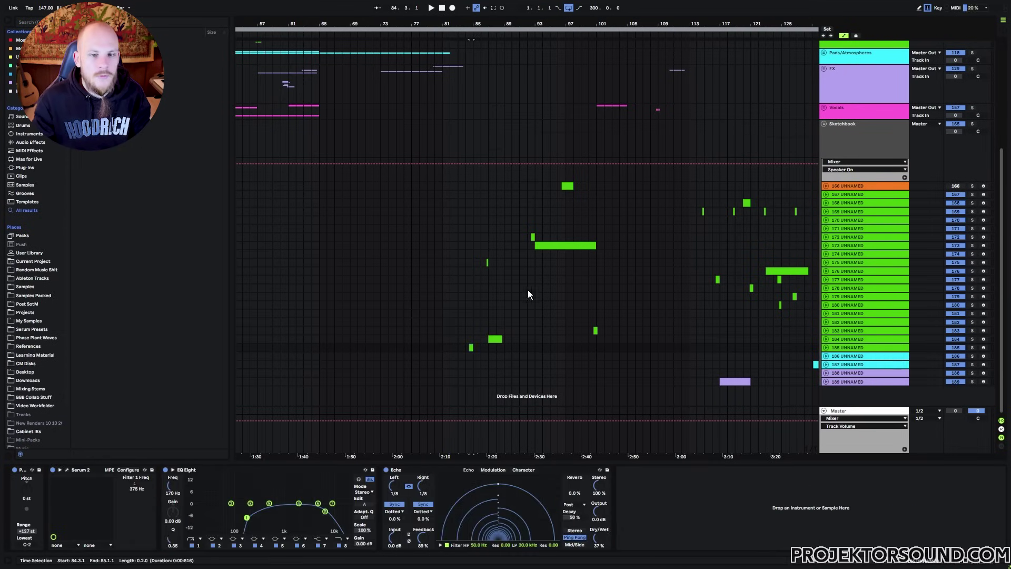
Solo track 185 and audition its short clip at 84.3.1.
drag(518, 19, 566, 43)
scroll(523, 227, up, 2)
scroll(520, 226, down, 2)
click(508, 348)
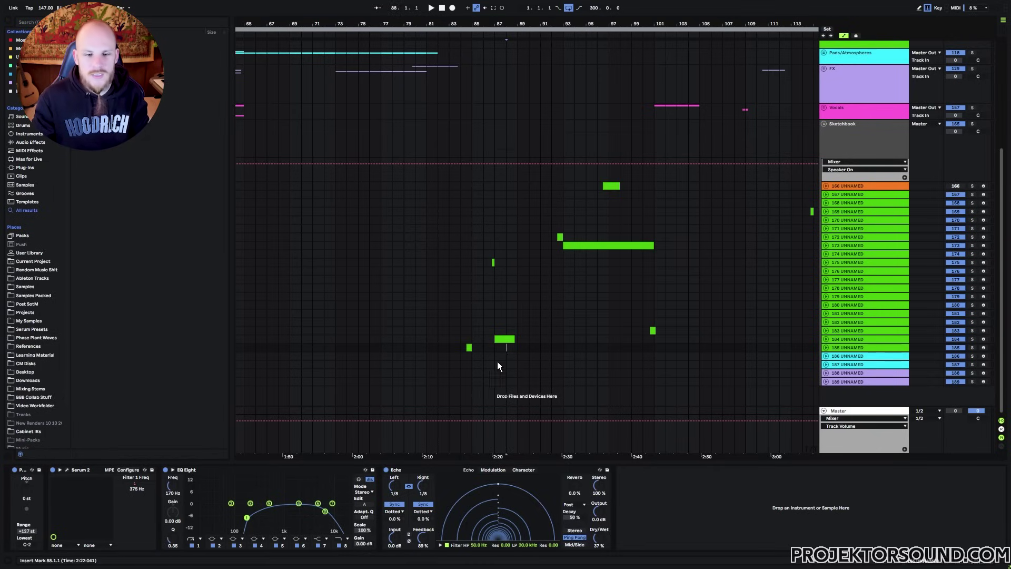
click(852, 346)
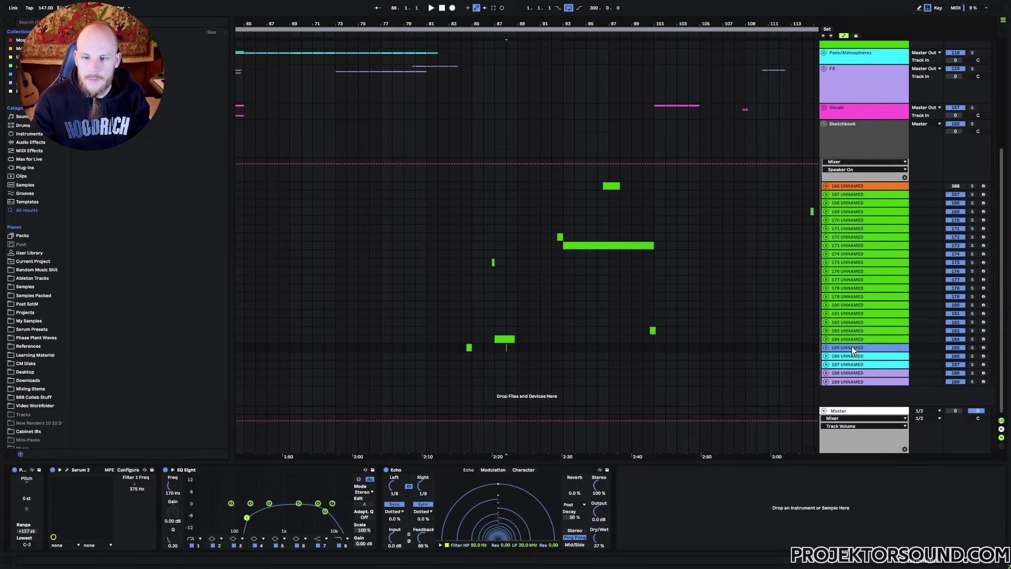
click(466, 346)
click(972, 348)
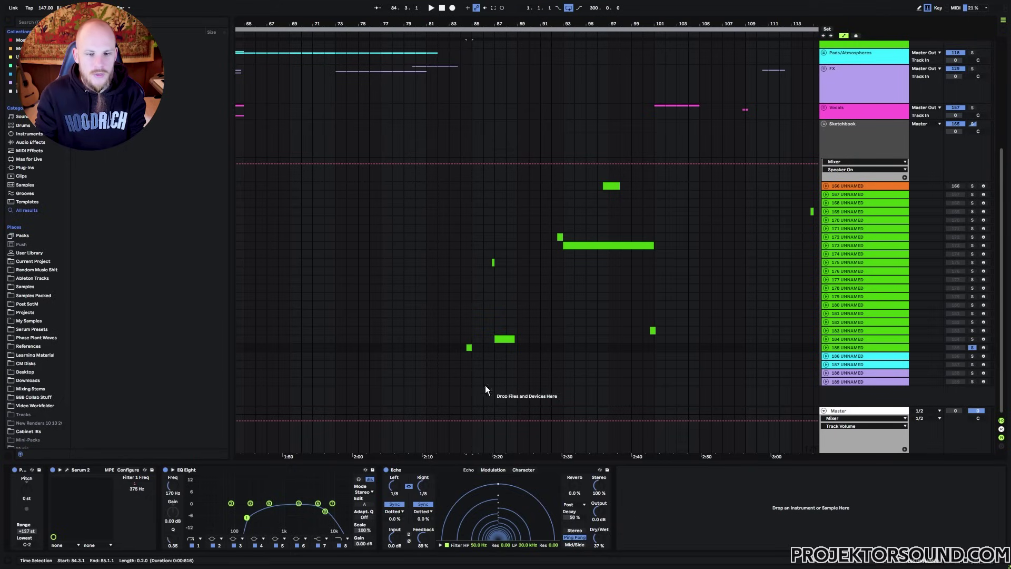
key(space)
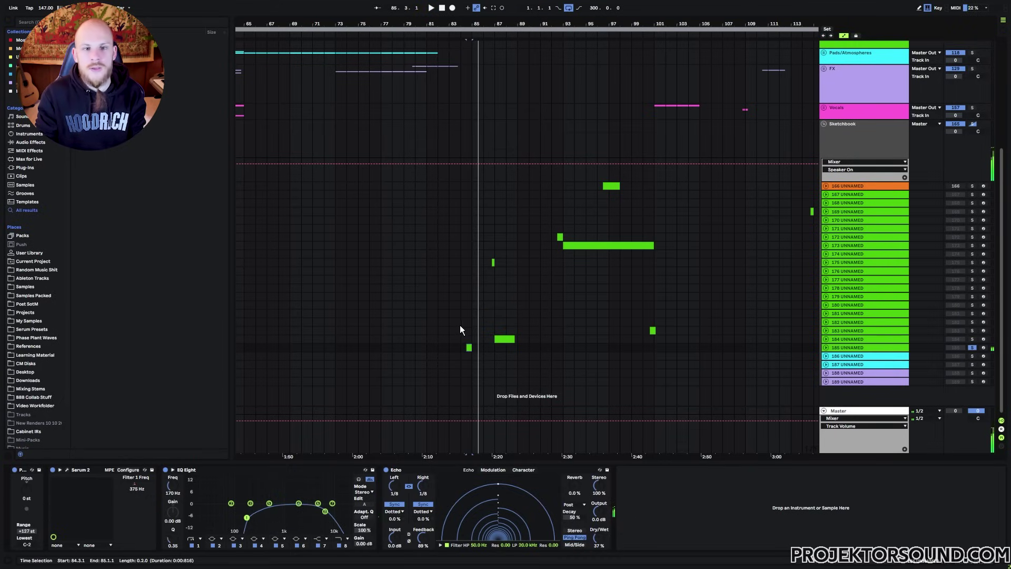
Expand the Synths/Sequences group, inspect its synth tracks and their devices around bar 84, and collapse the group again.
scroll(460, 324, up, 10)
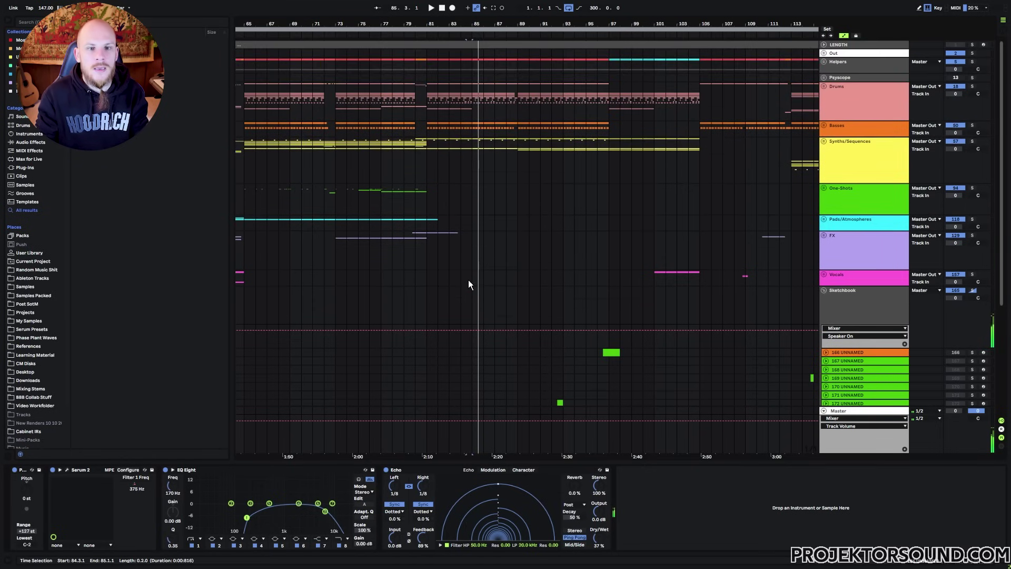
click(823, 141)
click(831, 180)
click(482, 214)
click(826, 196)
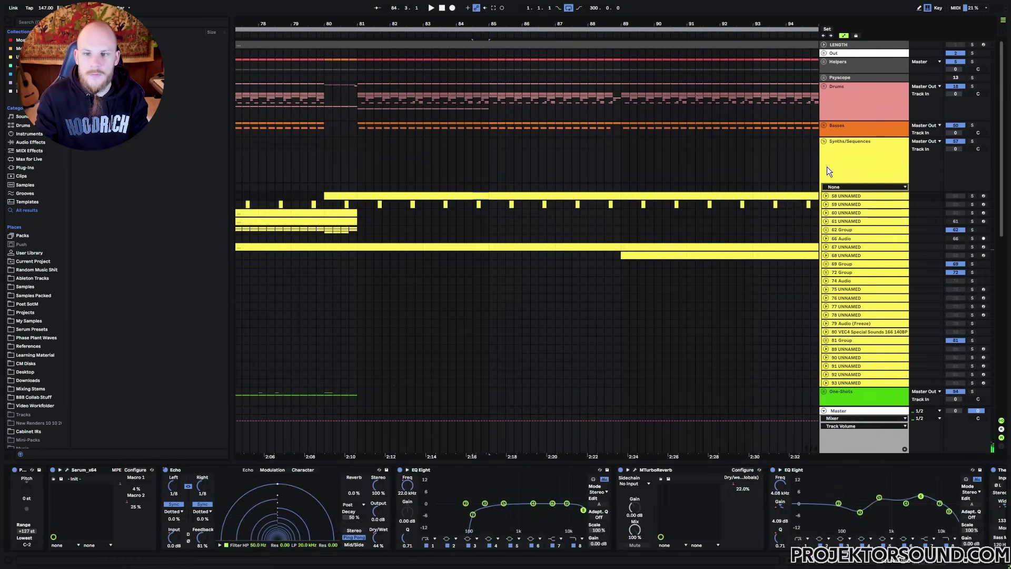
click(823, 142)
Duplicate track 185's eight-bar range from 81.1.1 to 89.1.1 twice, so its short clip recurs every eight bars.
scroll(500, 219, down, 10)
click(480, 347)
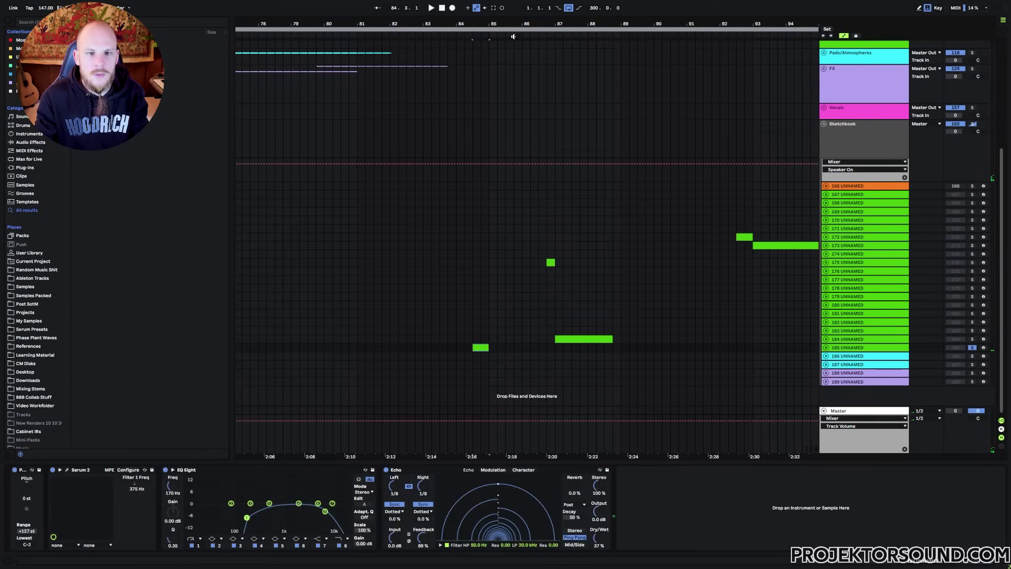
drag(519, 39, 519, 36)
key(minus)
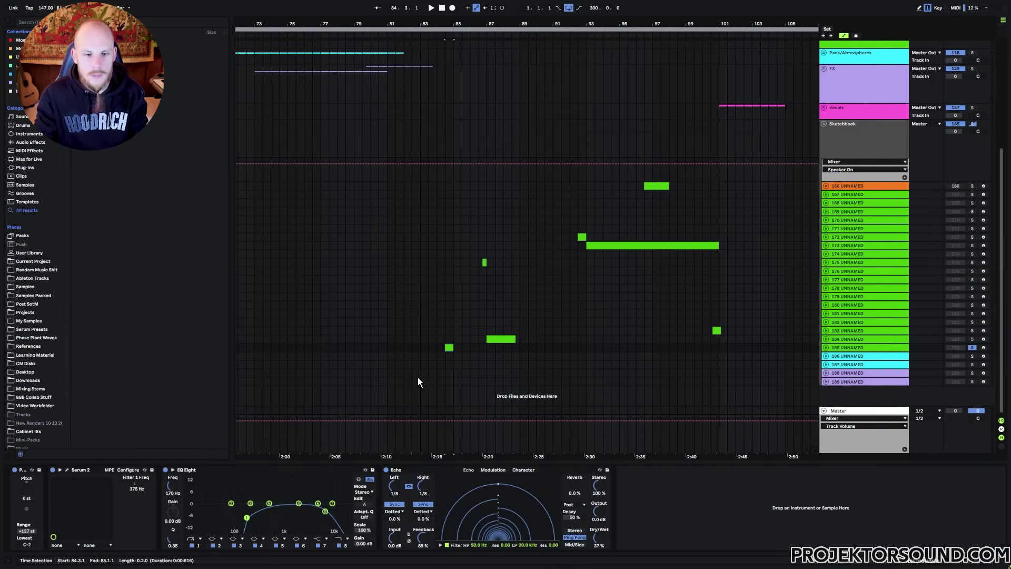
drag(389, 349, 498, 348)
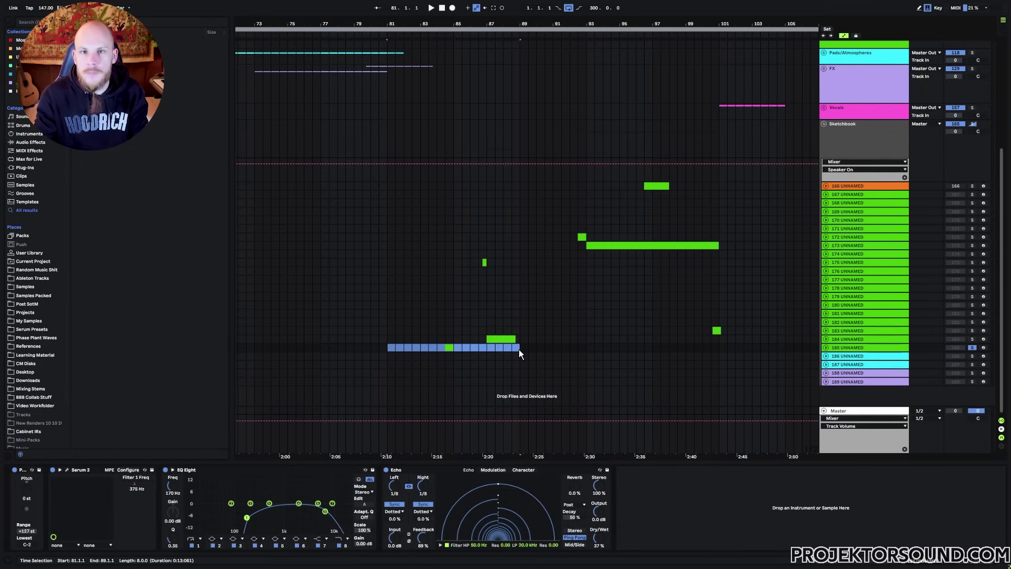
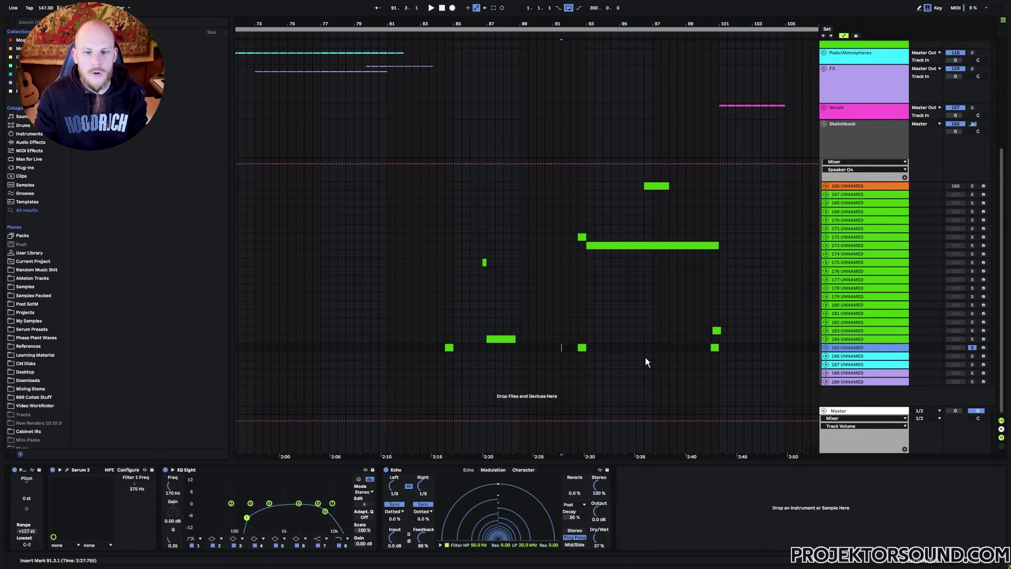
Unfold track 185, lower its volume to -8.6 dB, and unsolo it to hear it with the full mix.
click(581, 237)
click(714, 328)
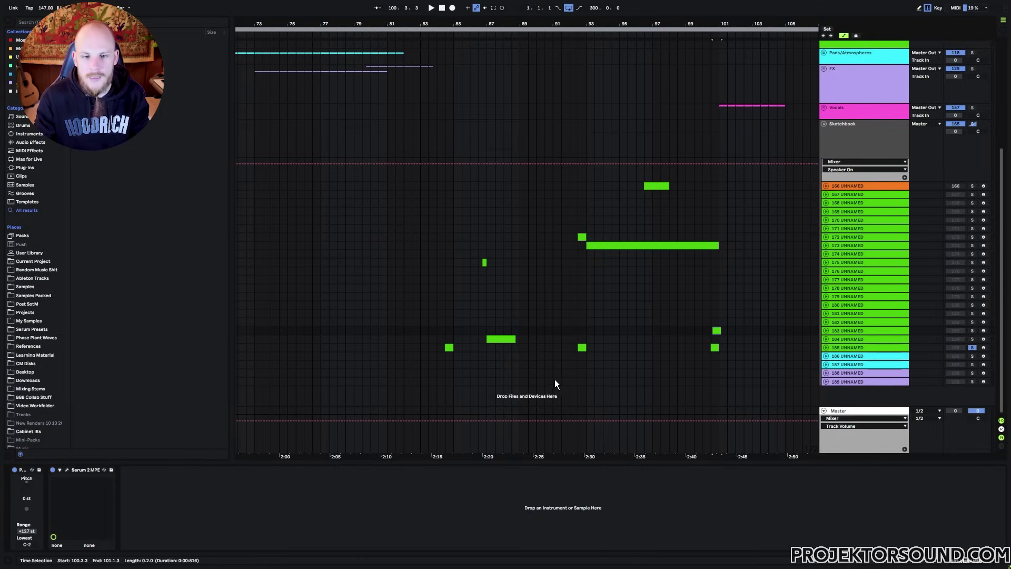
click(448, 348)
click(825, 347)
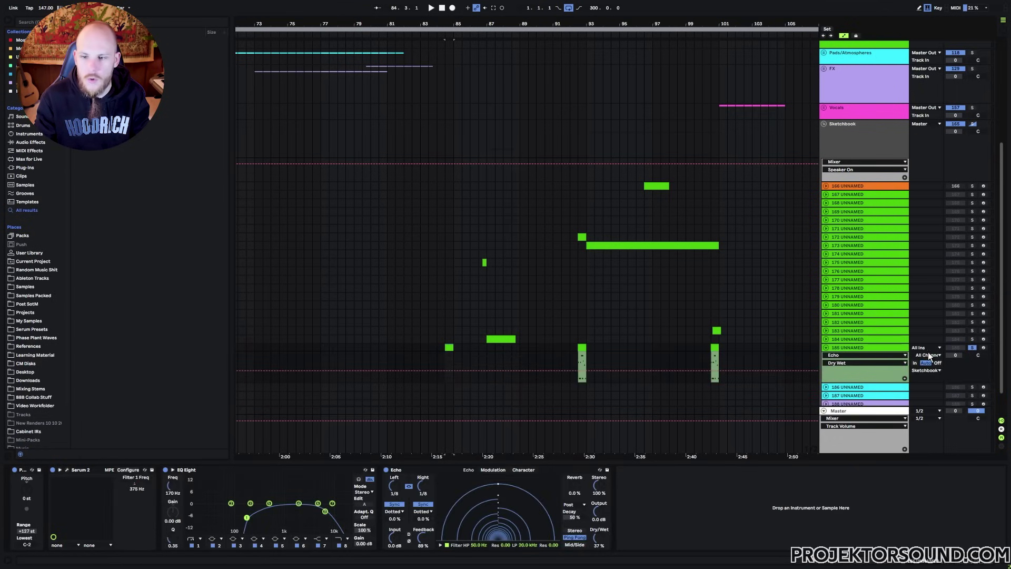
drag(955, 355, 955, 362)
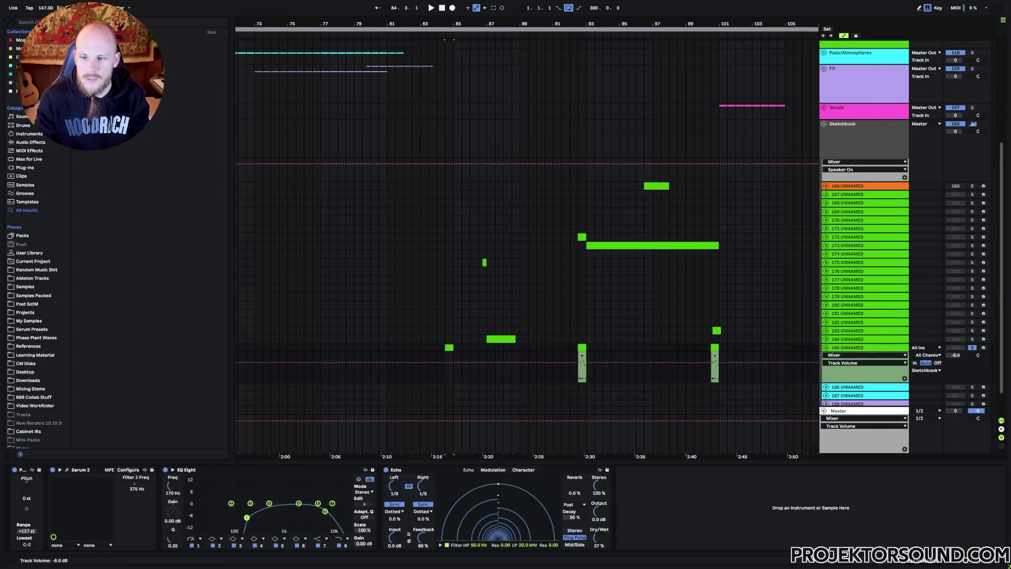
click(972, 348)
click(441, 371)
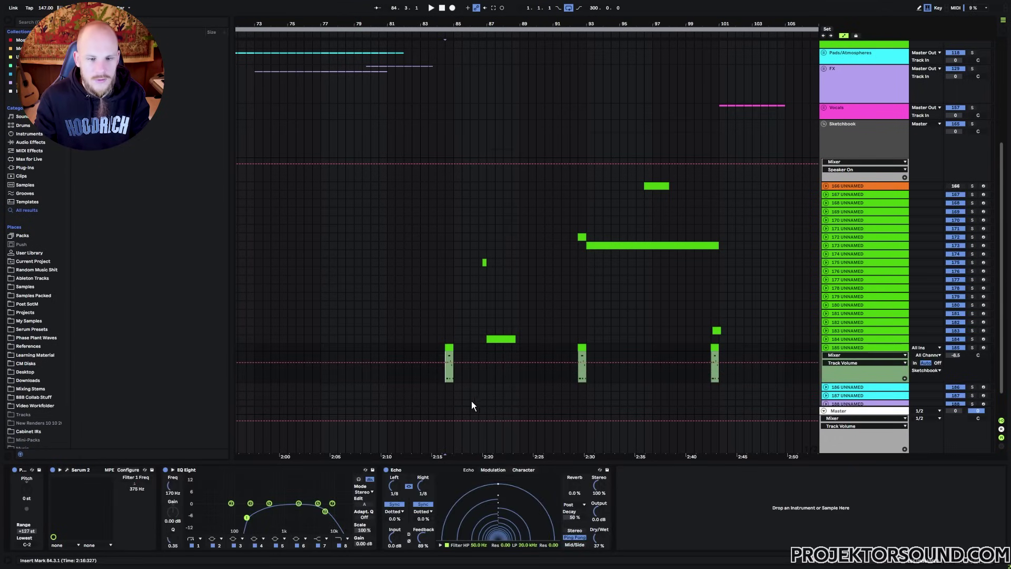
Audition the first clip on track 185 in the mix and set the track's volume to -7.5 dB.
key(space)
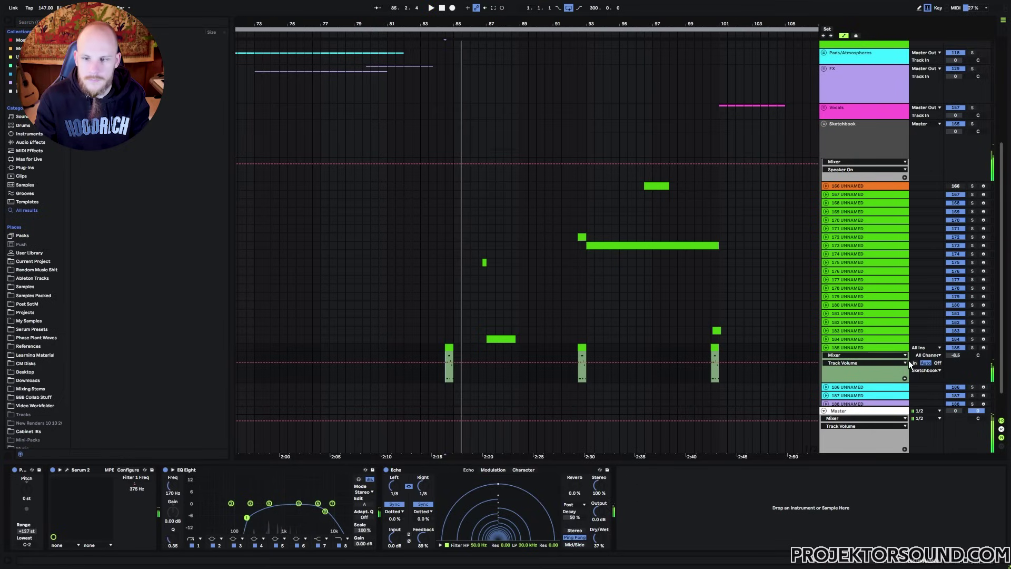
drag(955, 355, 955, 350)
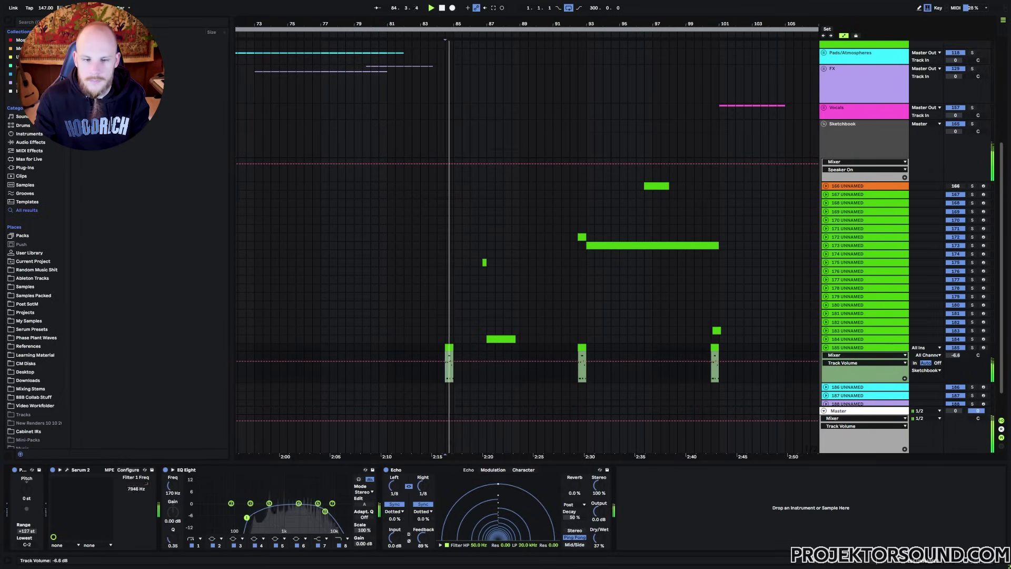
click(431, 346)
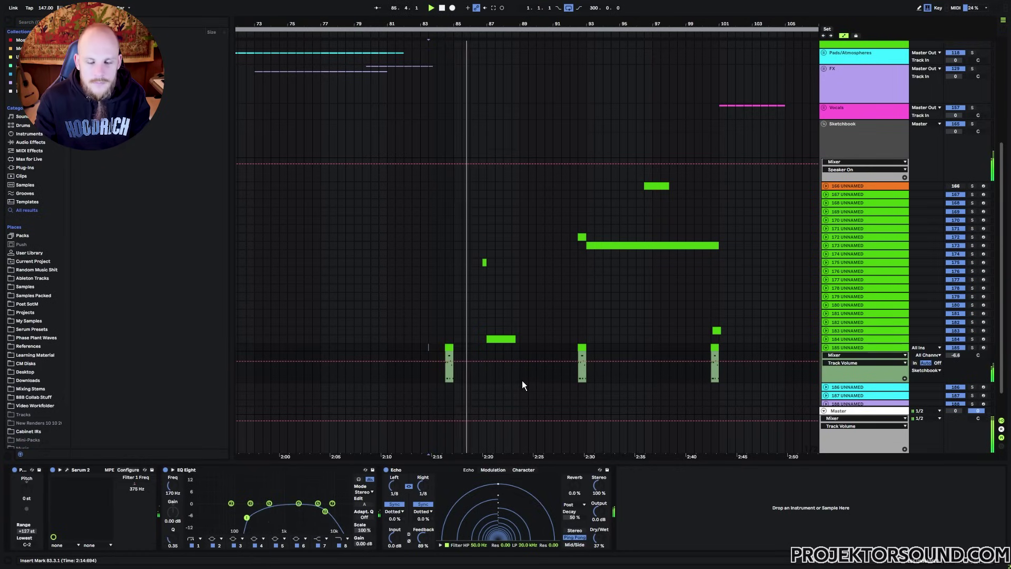
drag(956, 355, 955, 359)
Draw a downward ramp in track 185's EQ Eight Output Gain automation, from 0 dB shortly before the clip at 84.3.1.
click(362, 545)
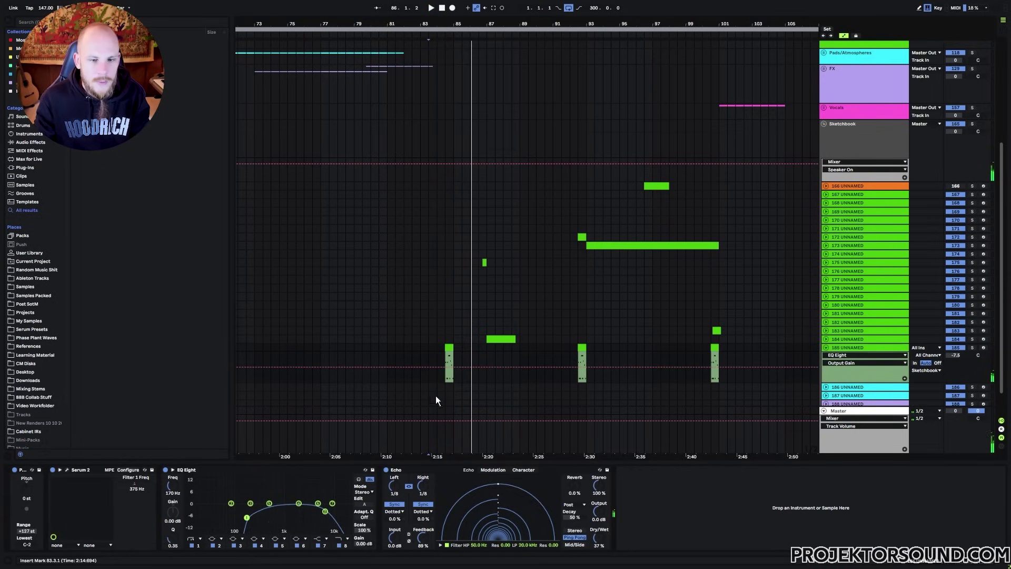
click(436, 367)
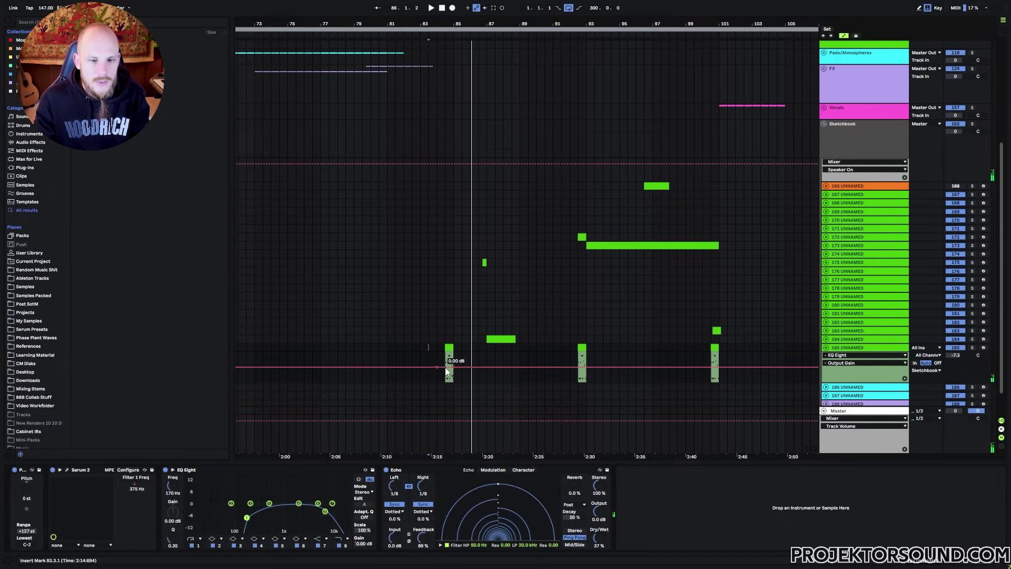
drag(447, 367, 448, 375)
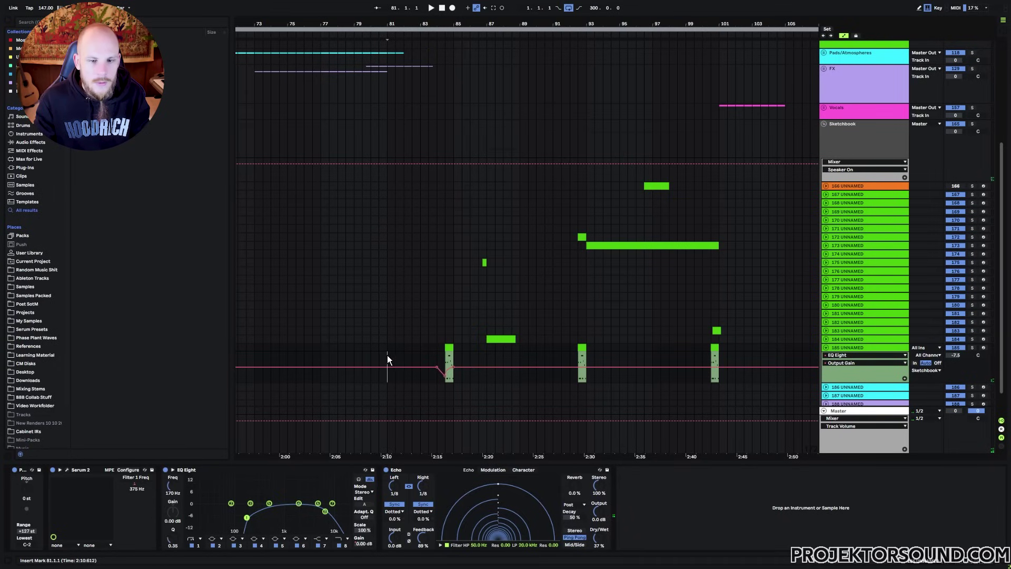
Duplicate track 185's gain automation from 81.1.1 across the two following eight-bar ranges and play back from 84.1.1.
drag(390, 356, 521, 356)
key(ctrl+d)
key(ctrl+d)
click(438, 356)
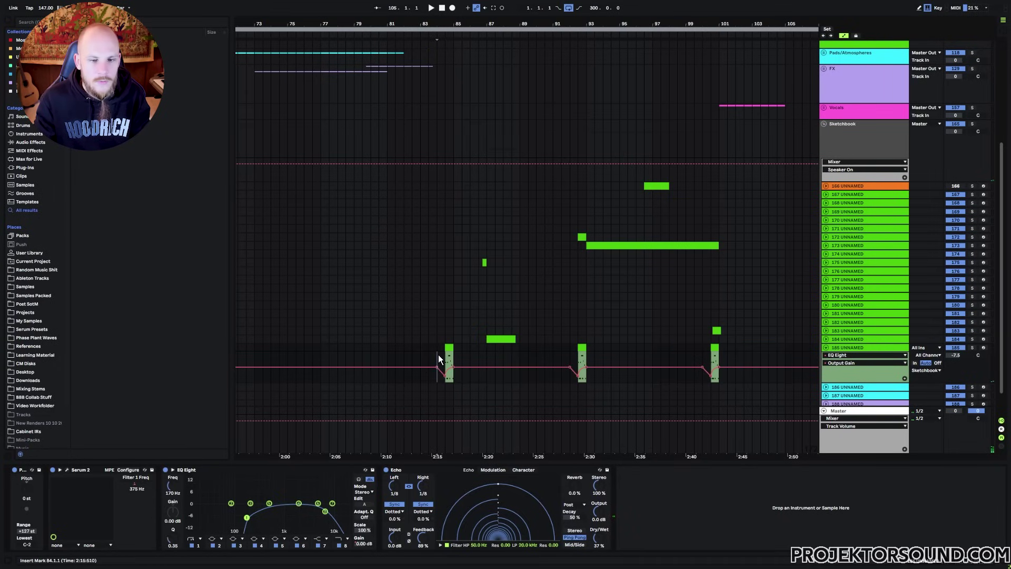
key(space)
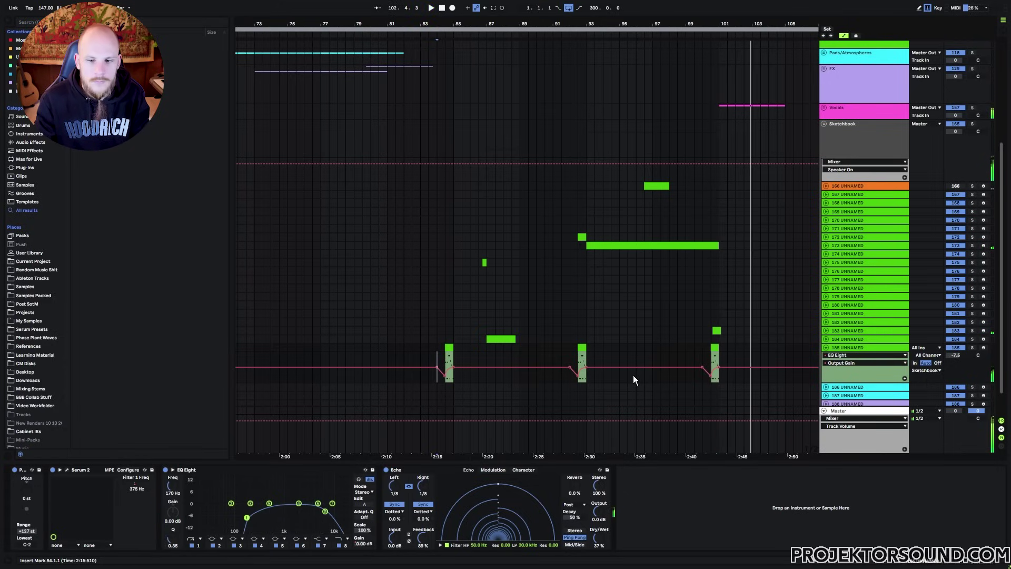
Compare the short clips on tracks 183 and 172 with the repeated clips on track 185.
click(870, 349)
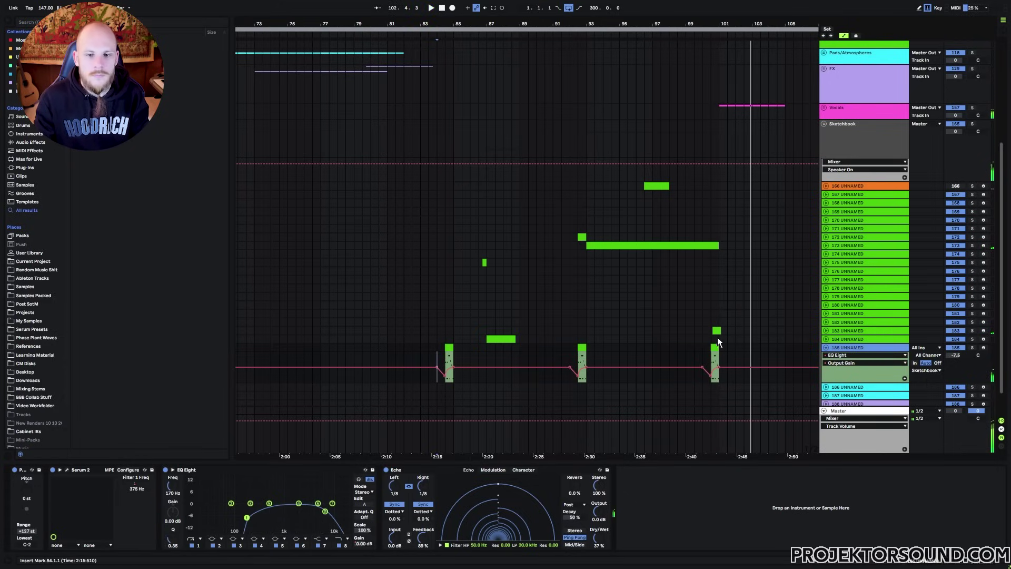
click(694, 333)
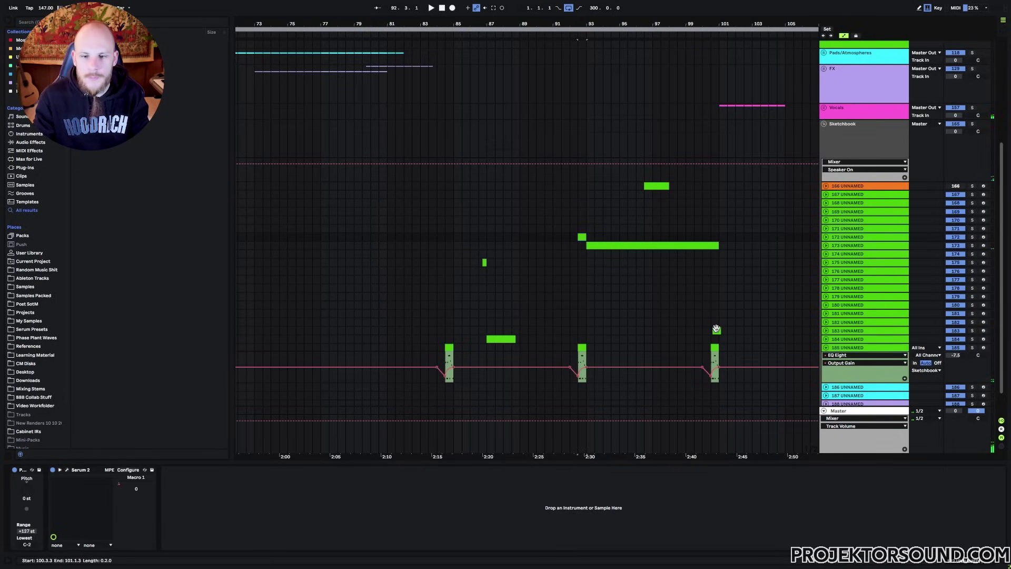
click(582, 237)
key(space)
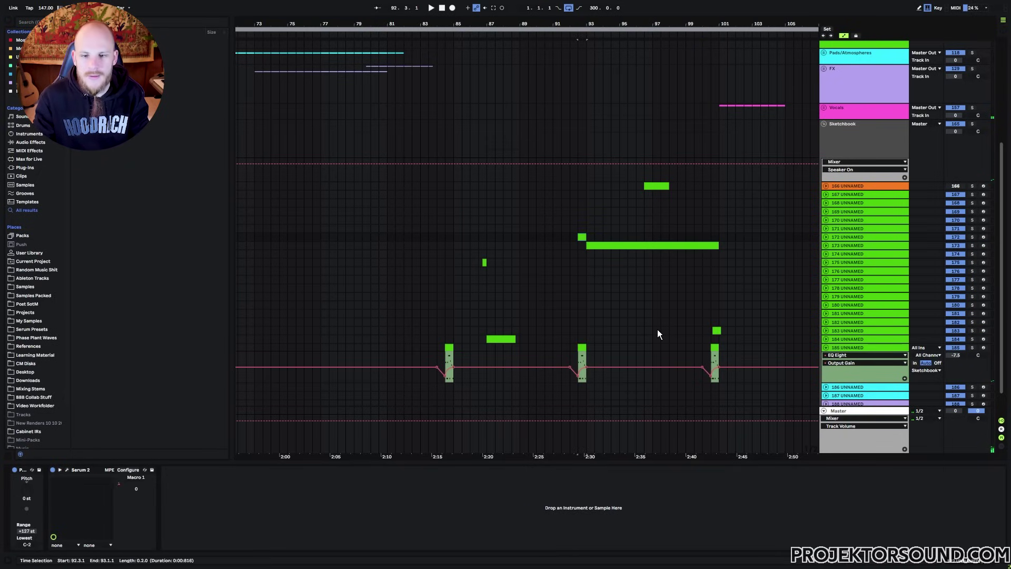
click(582, 346)
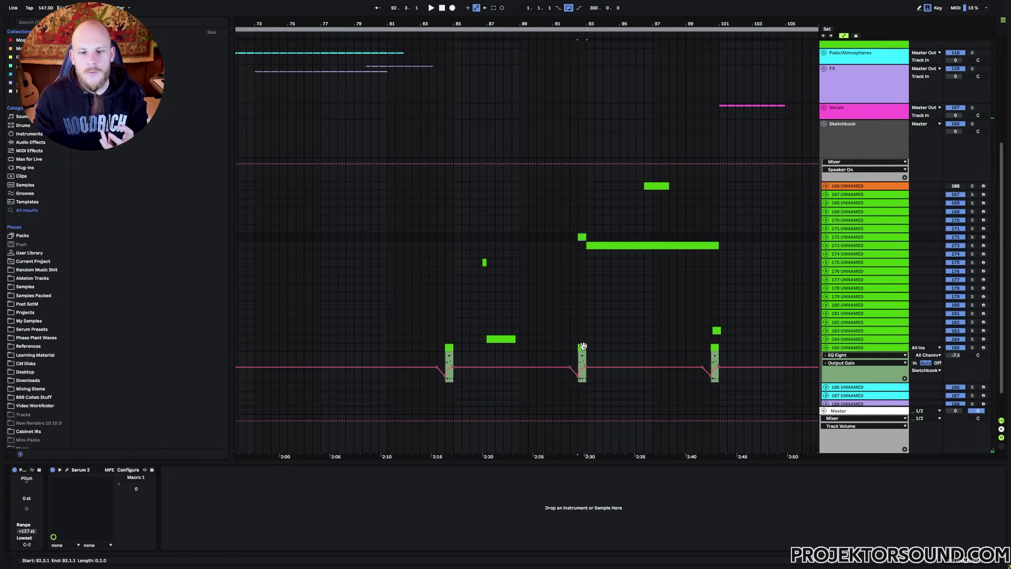
Unfold track 172, solo it to audition its short clip at 92.3.1, and unsolo it.
click(581, 237)
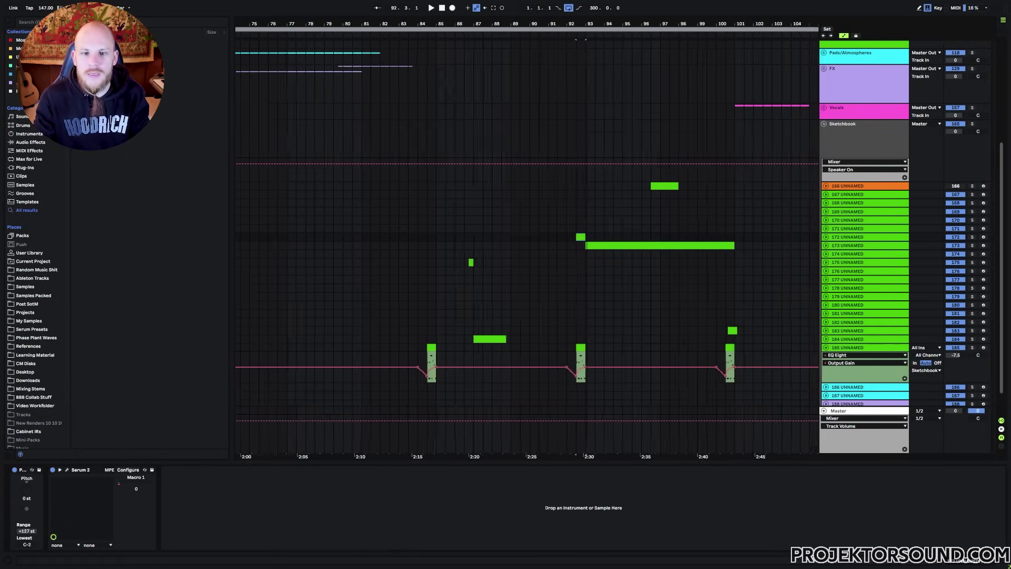
scroll(711, 157, up, 3)
click(826, 237)
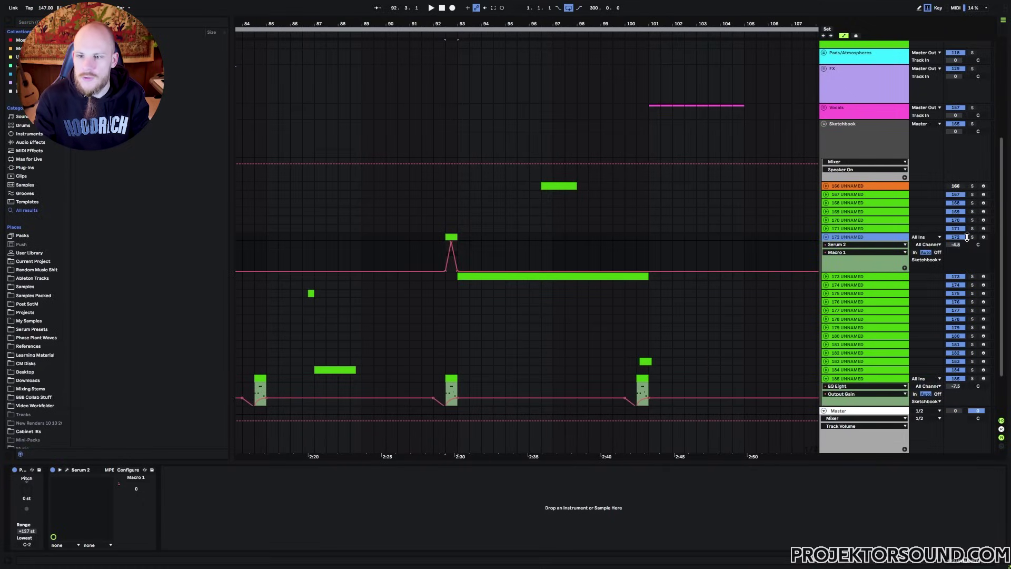
key(s)
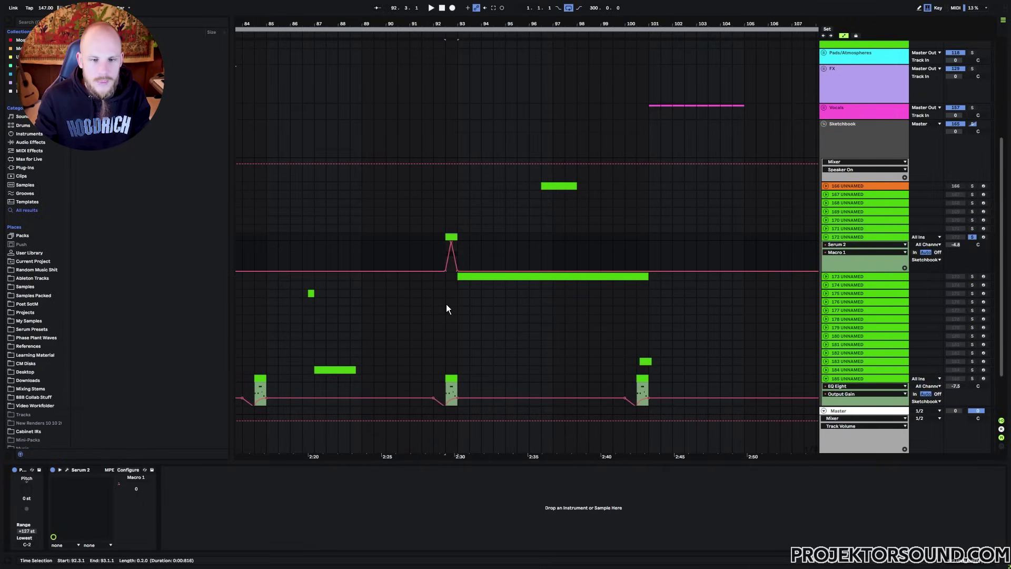
key(space)
key(space)
click(505, 228)
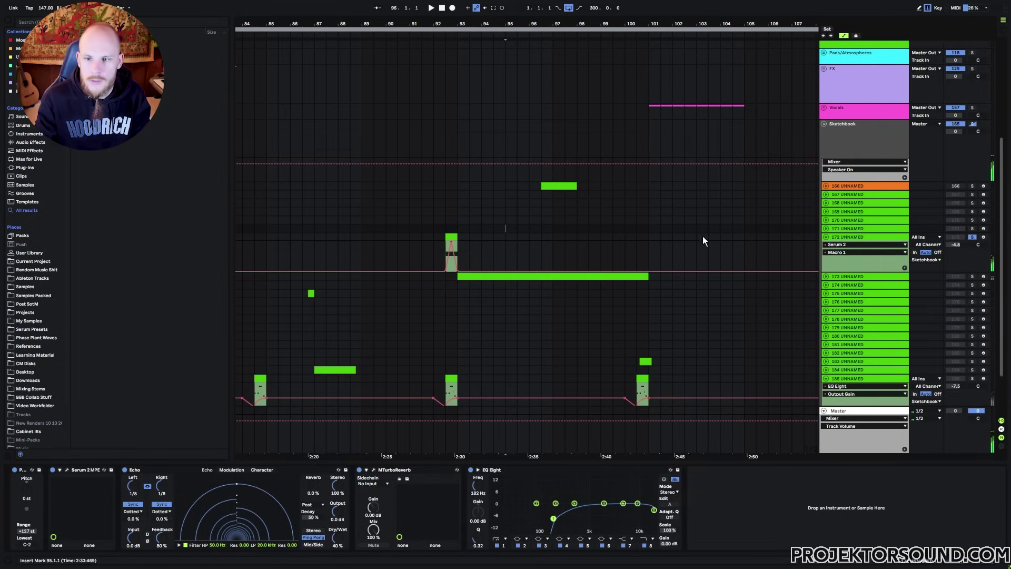
click(971, 237)
click(863, 239)
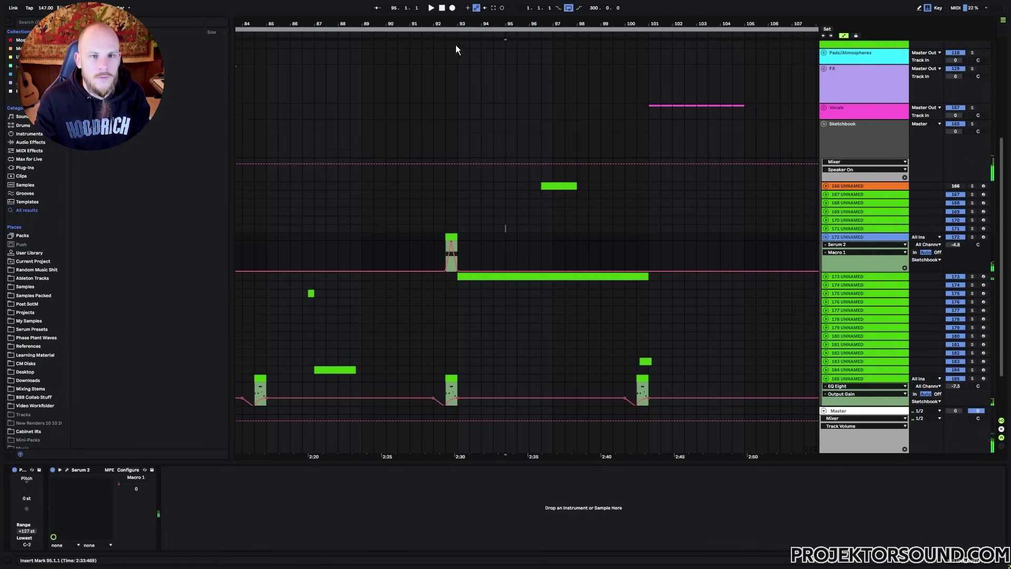
Move track 172's content between 81.1.1 and 145.1.1 two bars earlier.
scroll(456, 46, down, 3)
scroll(455, 45, down, 5)
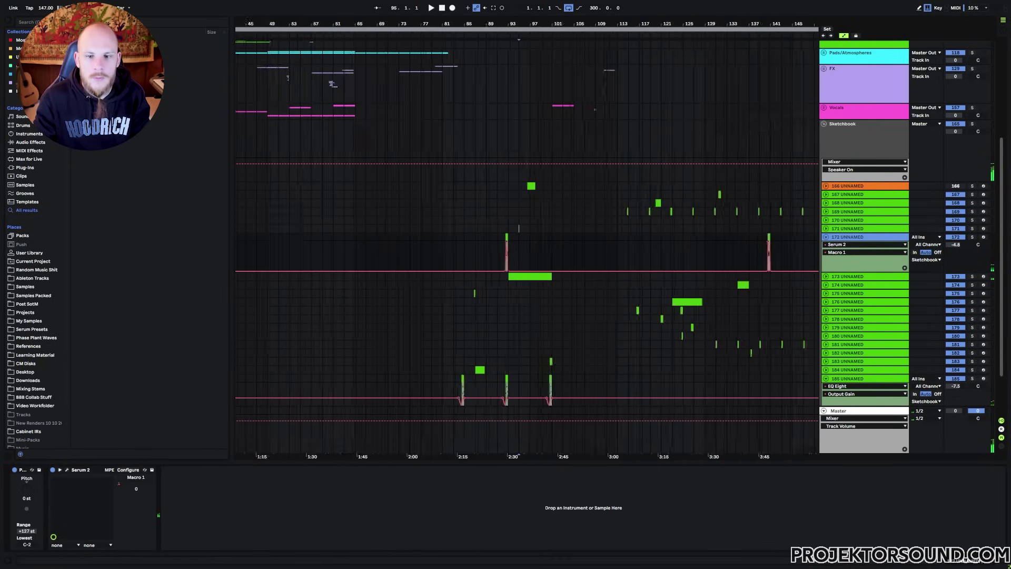
scroll(412, 104, right, 10)
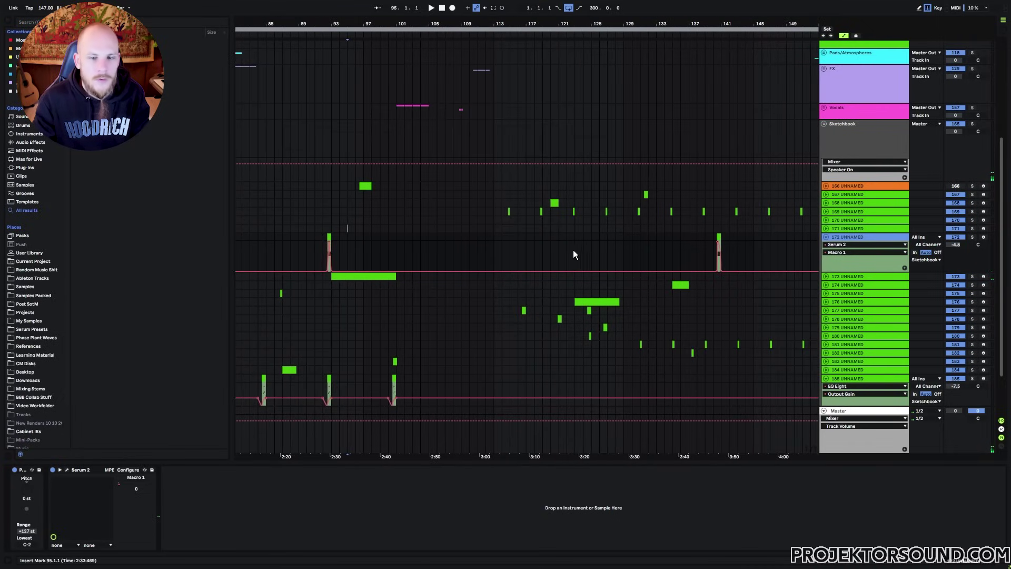
scroll(532, 158, down, 4)
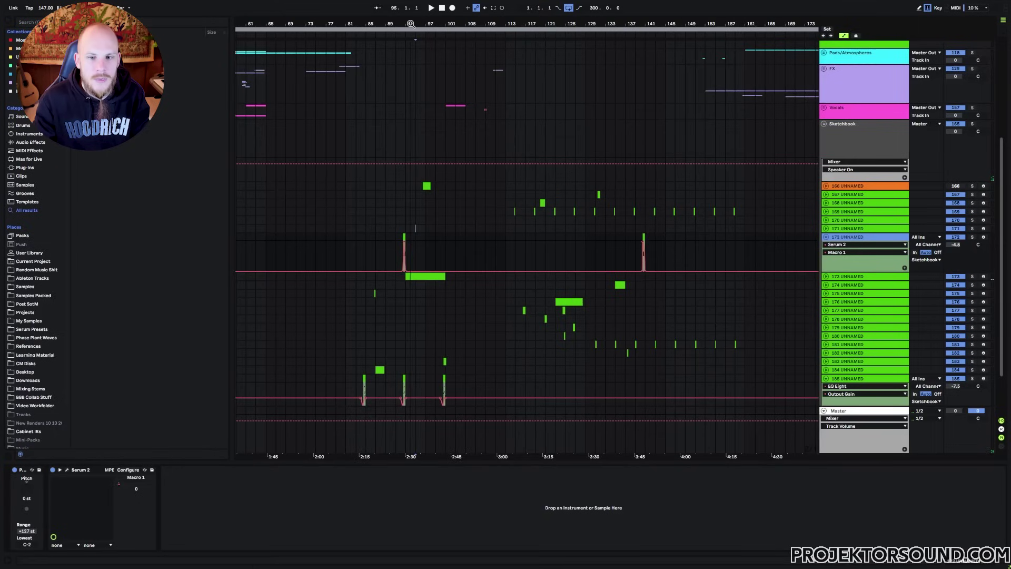
click(666, 238)
drag(666, 238, 368, 250)
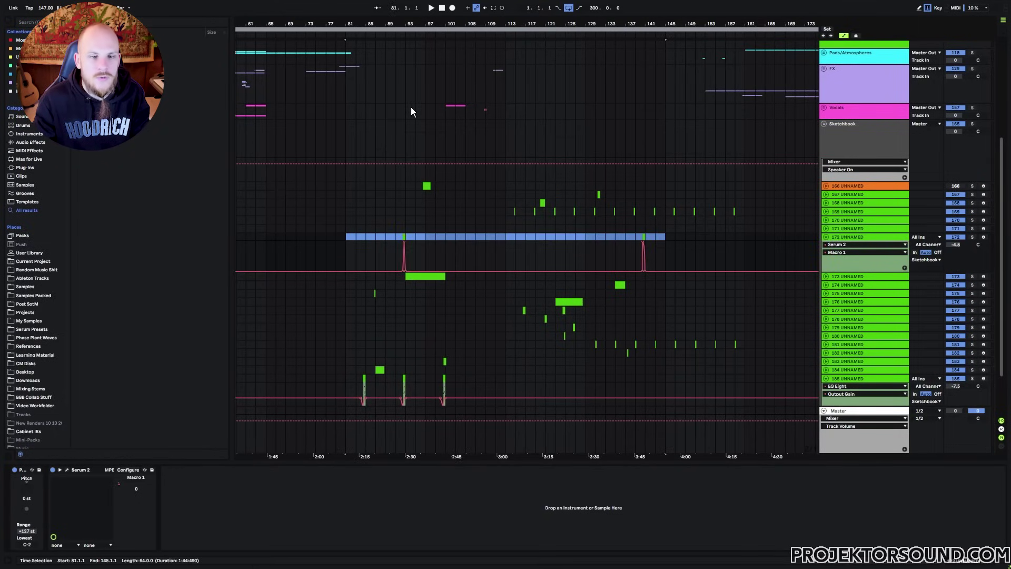
scroll(426, 235, up, 8)
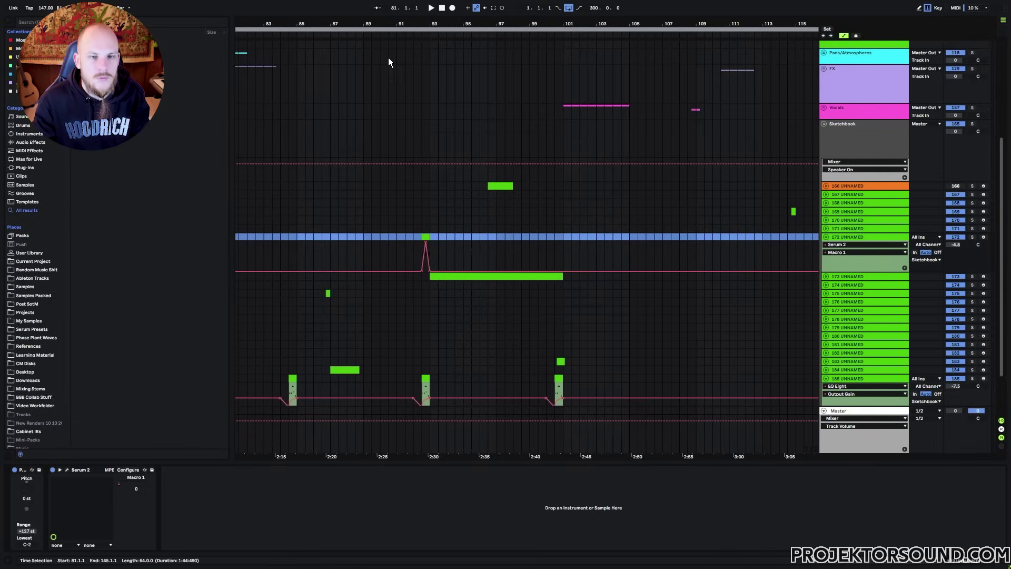
key(plus)
click(586, 244)
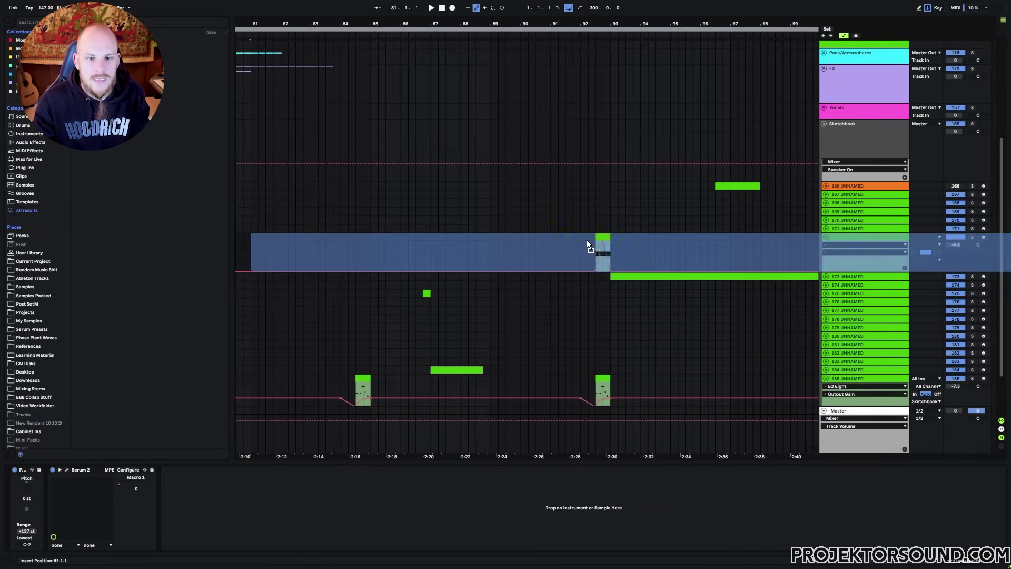
drag(587, 244, 544, 246)
key(minus)
key(minus)
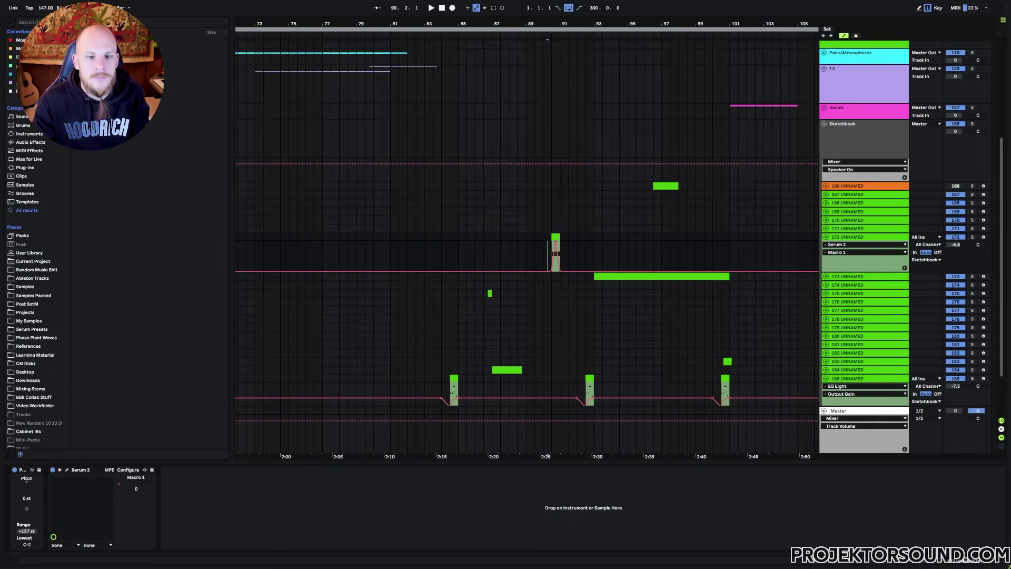
Place the insert marker at 81.1.1 and examine how the main instrument groups are arranged around that point.
scroll(404, 232, up, 5)
click(396, 125)
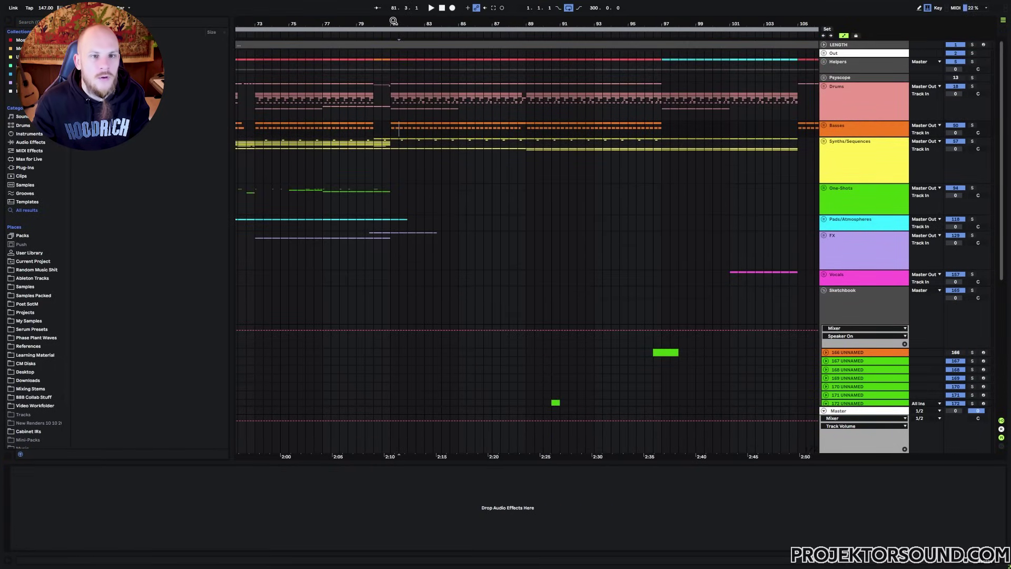
key(plus)
key(plus)
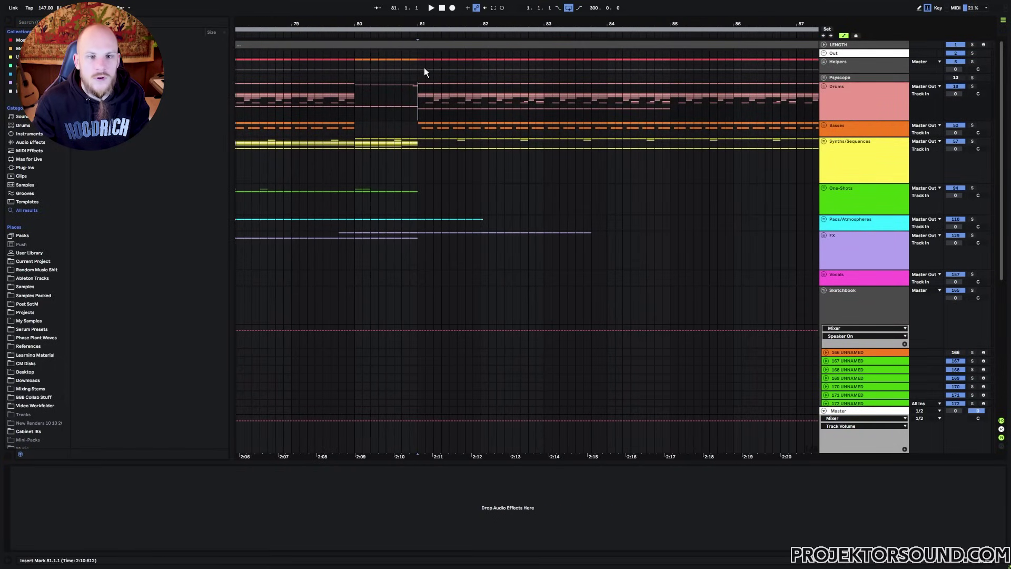
key(minus)
key(minus)
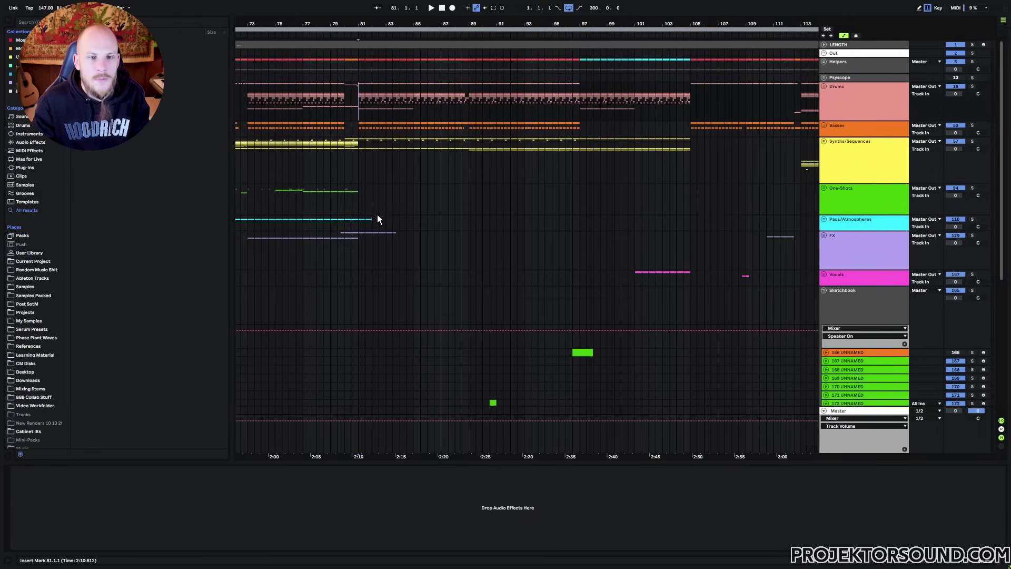
Place the insert marker at 91.1.1 across the groups and examine where track 172's first short clip ends against the drums and basses.
drag(361, 100, 497, 384)
click(497, 384)
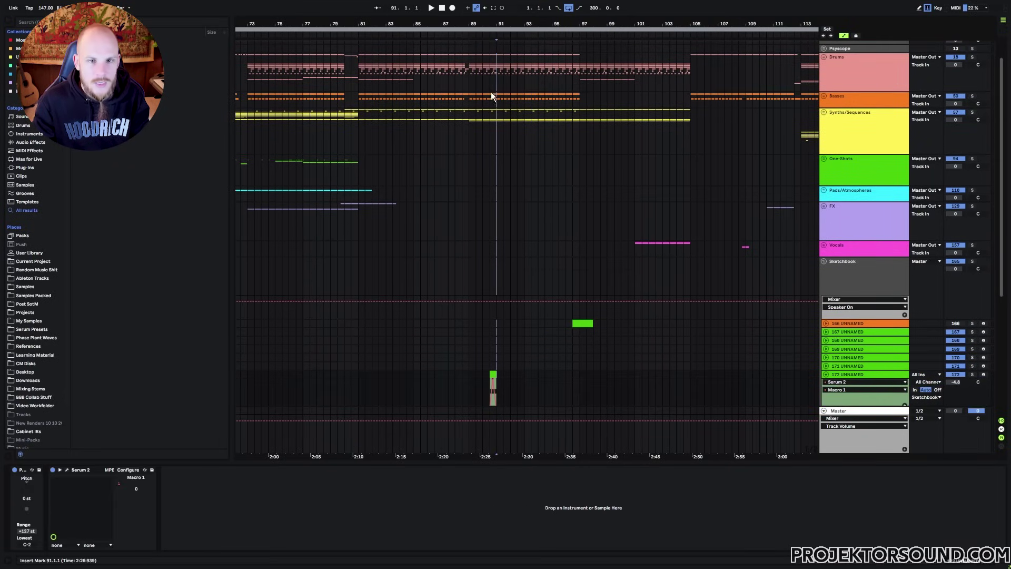
key(plus)
key(plus)
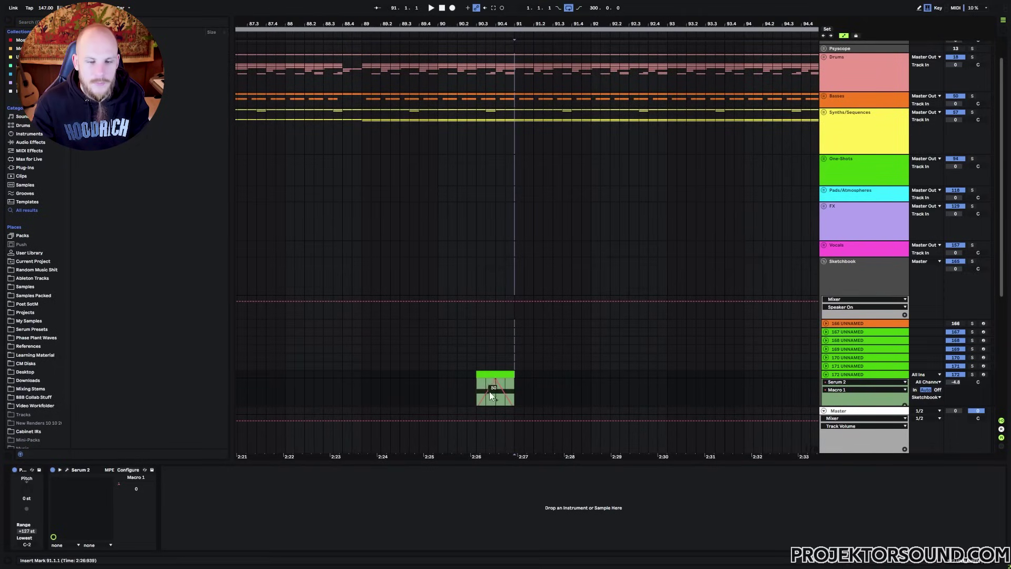
scroll(526, 174, right, 10)
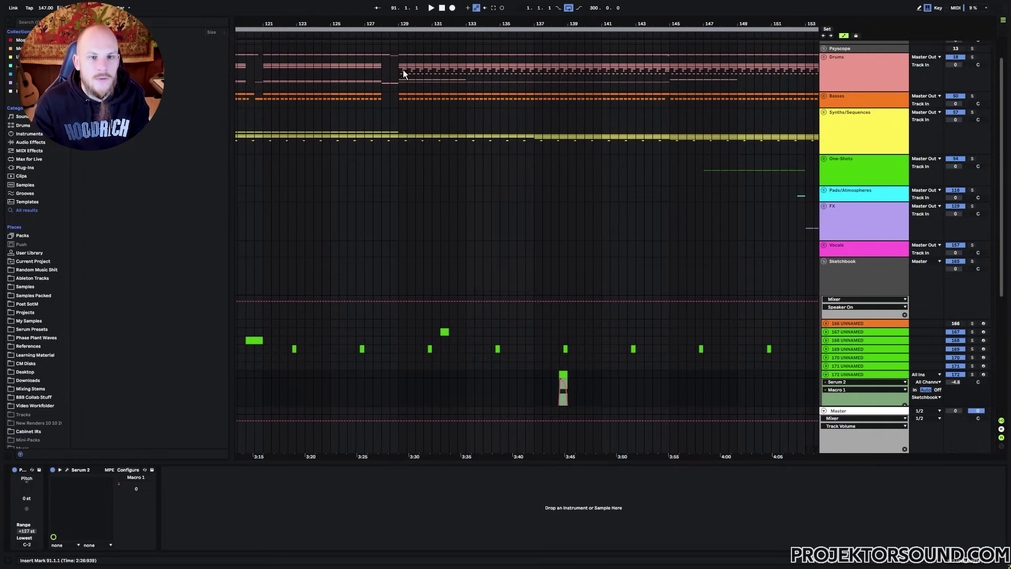
Check the start and end of track 172's second short clip against the grid at 138.3.1 and 139.1.1.
drag(401, 66, 576, 85)
click(577, 84)
scroll(577, 85, up, 5)
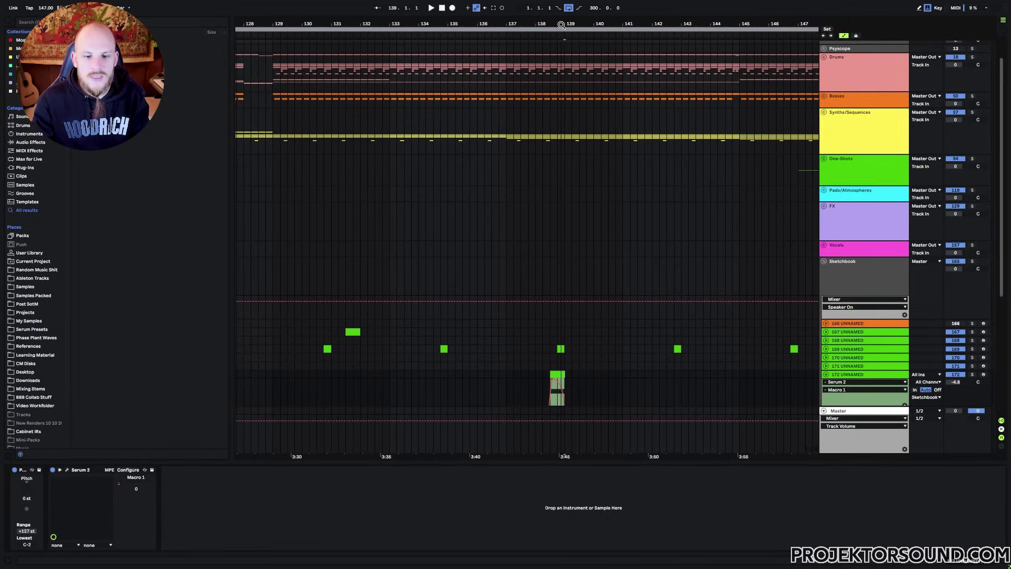
click(550, 377)
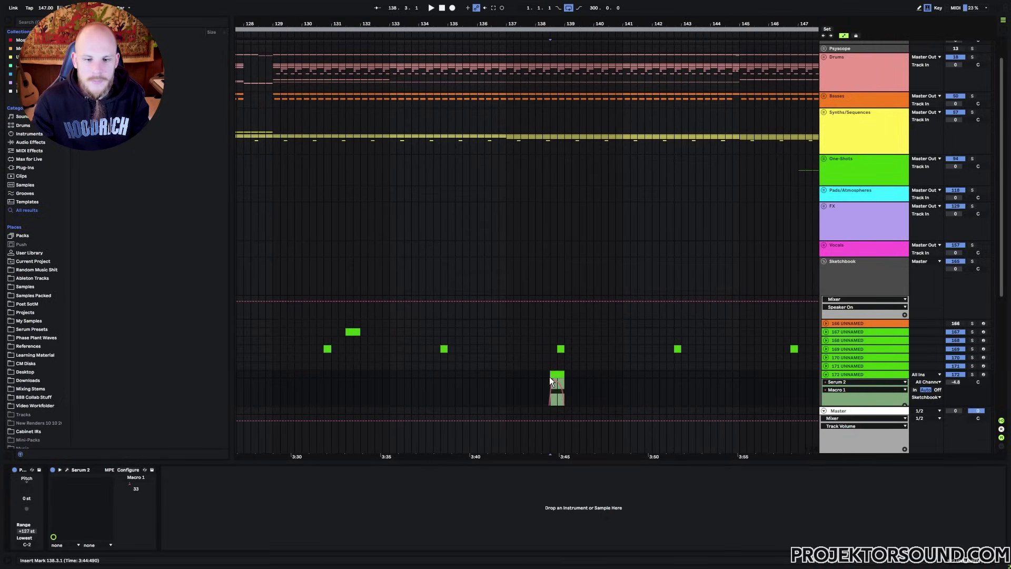
scroll(568, 384, down, 2)
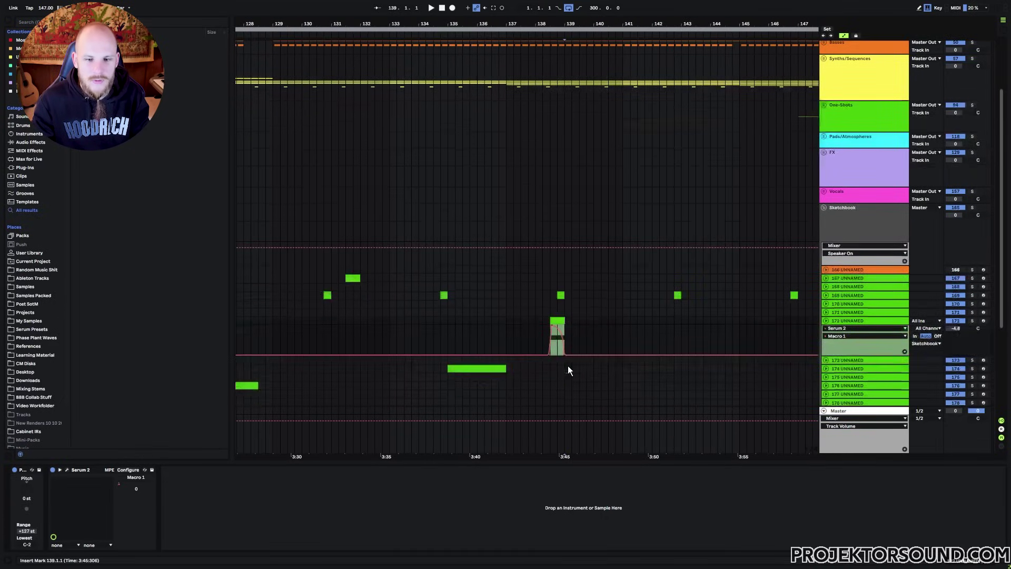
scroll(573, 336, down, 3)
scroll(584, 165, up, 3)
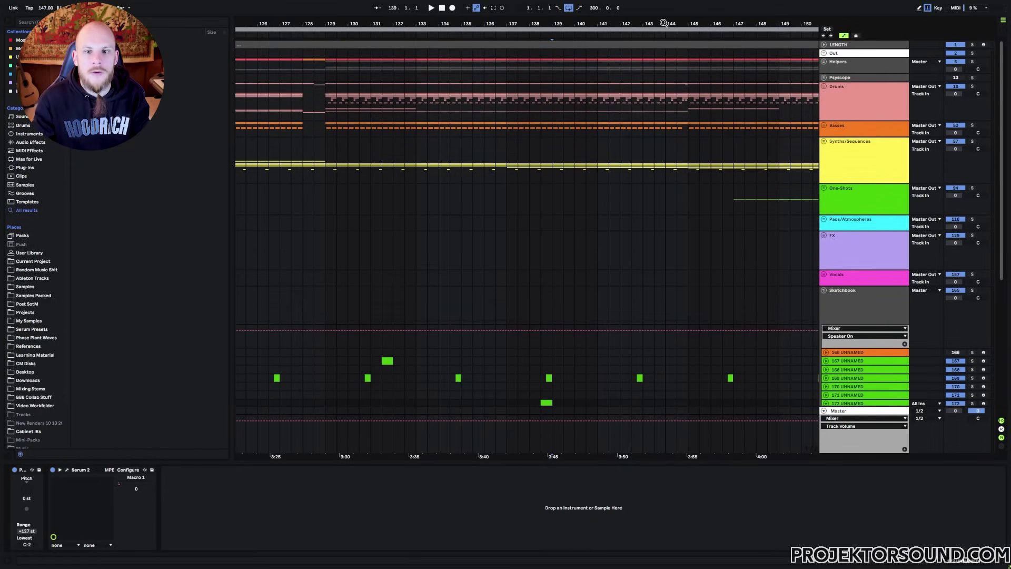
Mark the section from 81.1.1 to 97.1.1 on the Helpers group and place the insert marker at its midpoint, 89.1.1.
drag(664, 28, 767, 23)
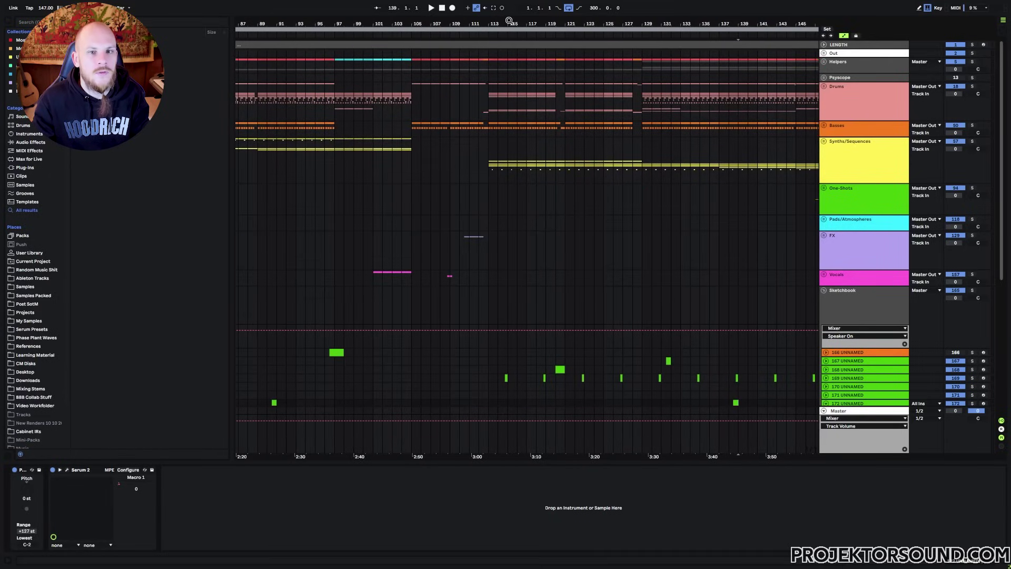
drag(509, 20, 632, 235)
click(452, 98)
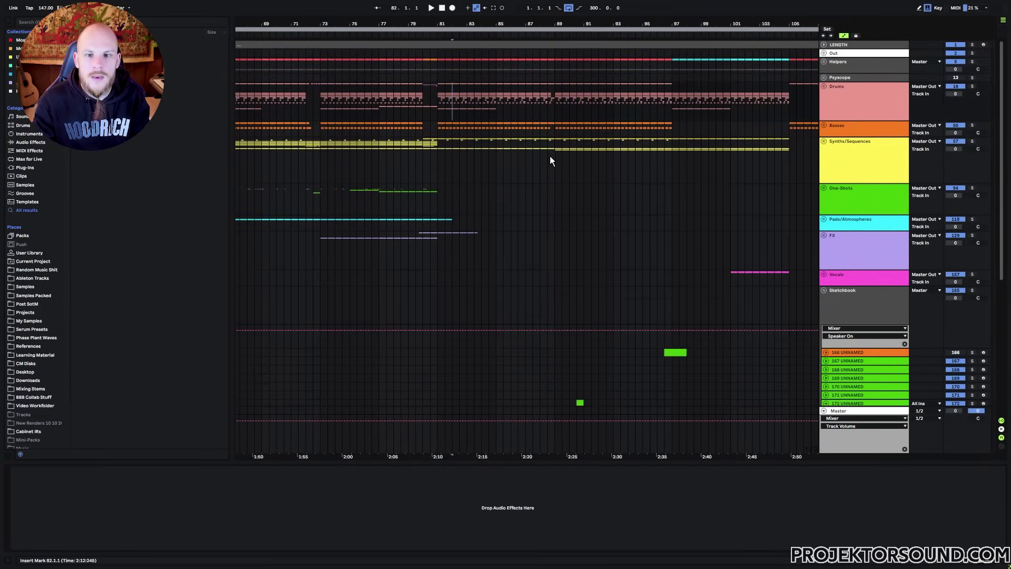
drag(440, 58, 671, 73)
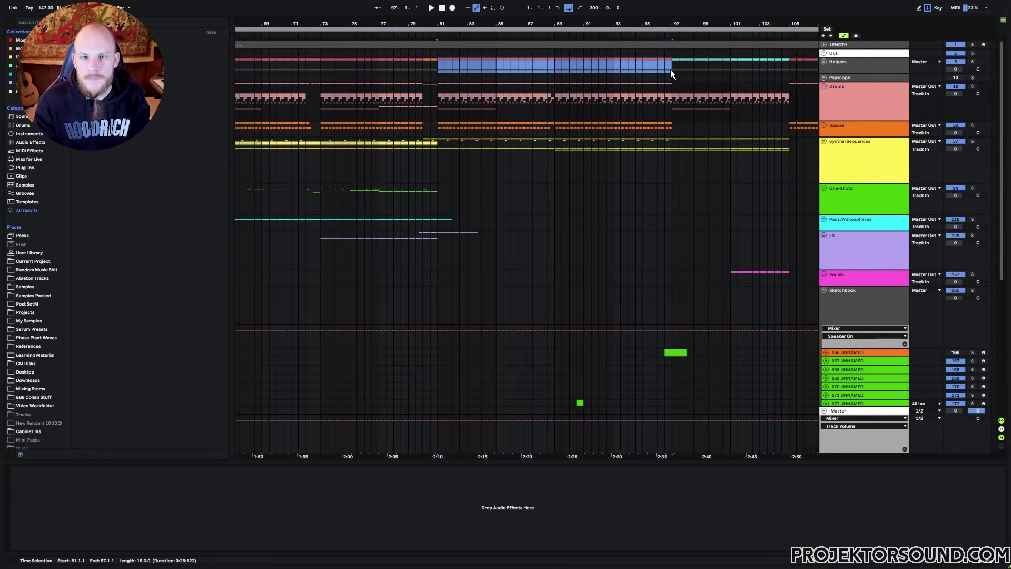
click(553, 64)
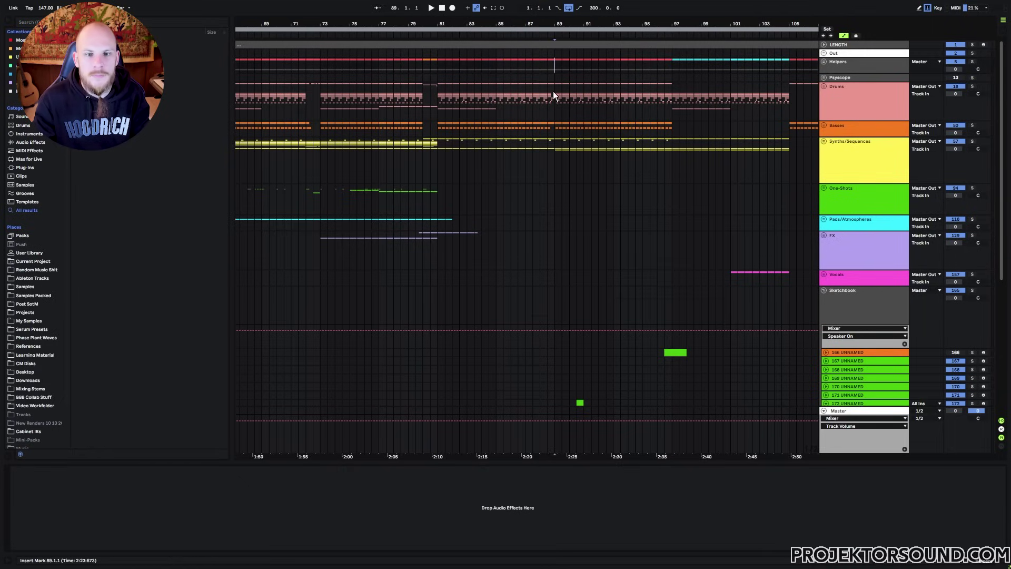
Examine how the Basses group divides between 81.1.1 and 97.1.1, marking its eight-bar half up to 89.1.1 and the points 93.1.1 and 91.1.1.
click(561, 128)
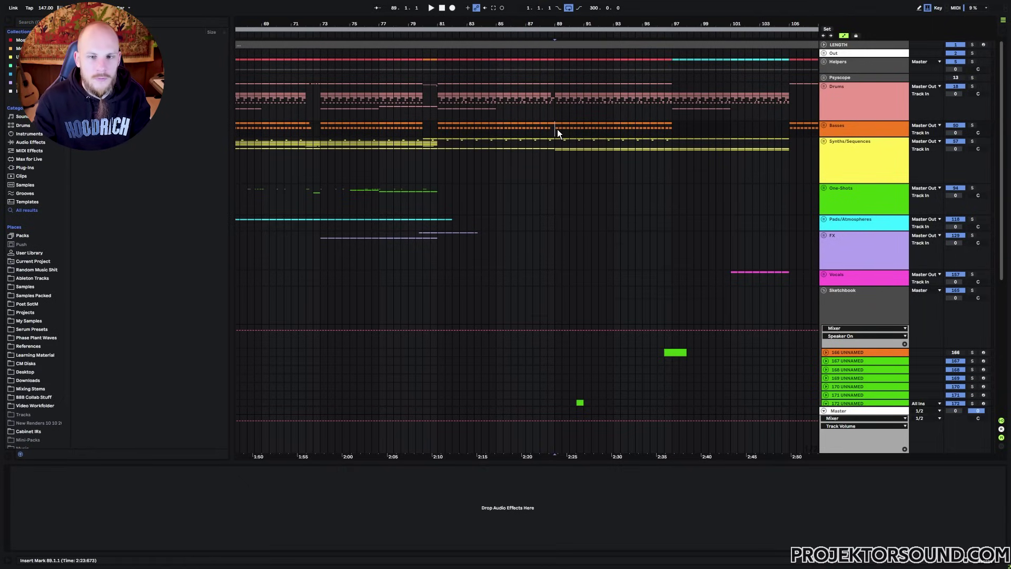
drag(672, 131, 560, 125)
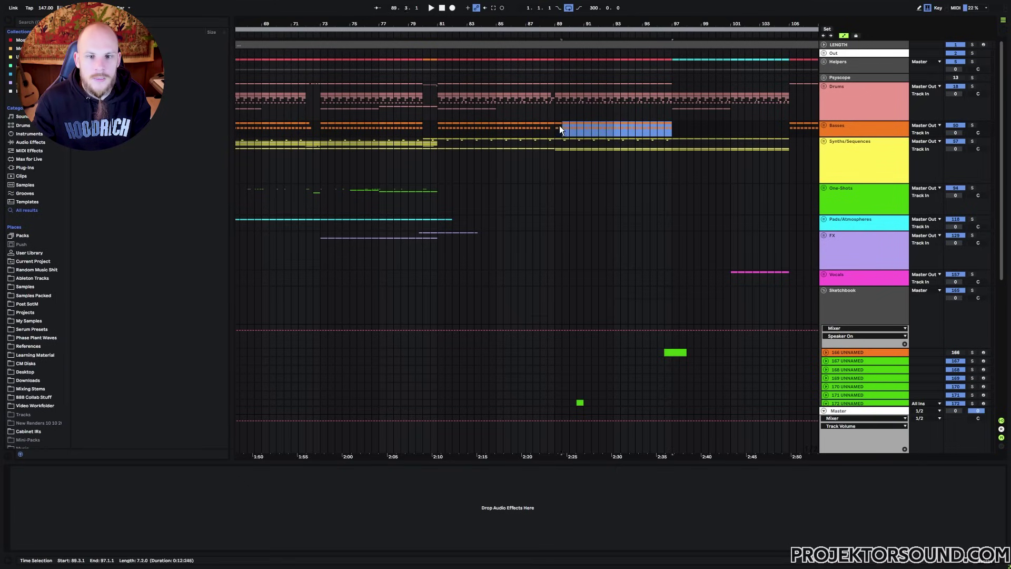
click(611, 127)
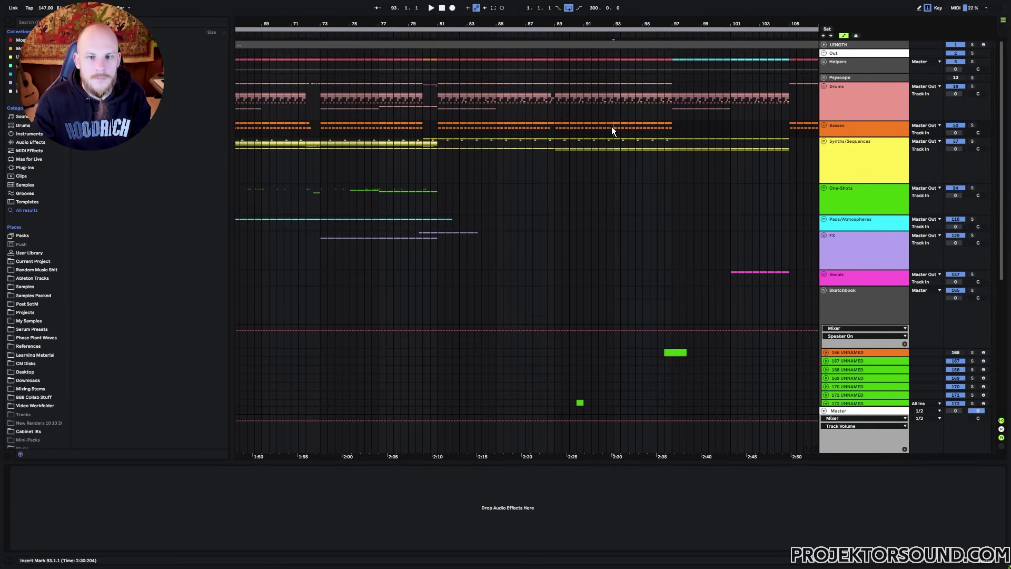
drag(440, 128, 544, 133)
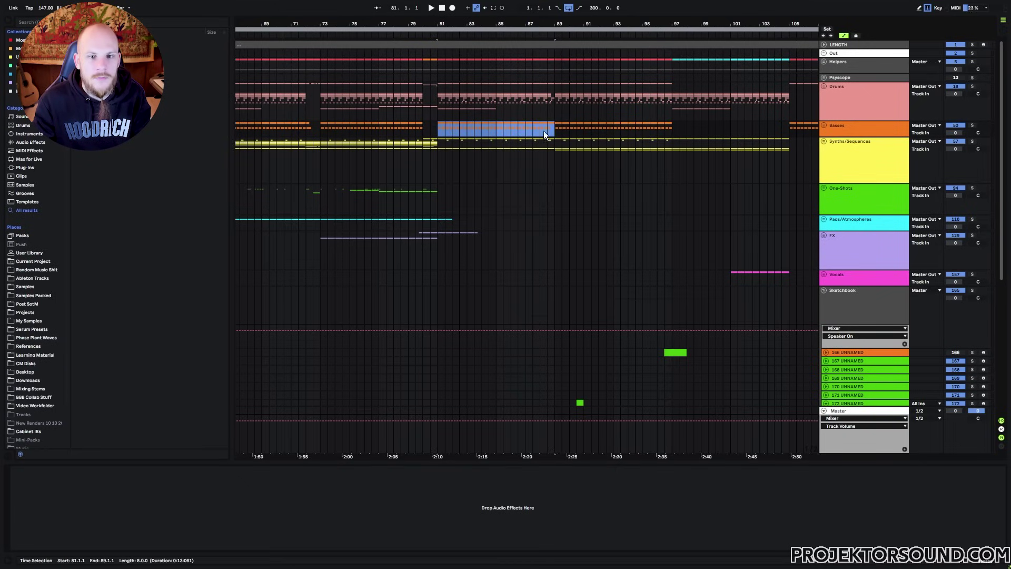
click(497, 132)
drag(441, 131, 664, 134)
click(496, 129)
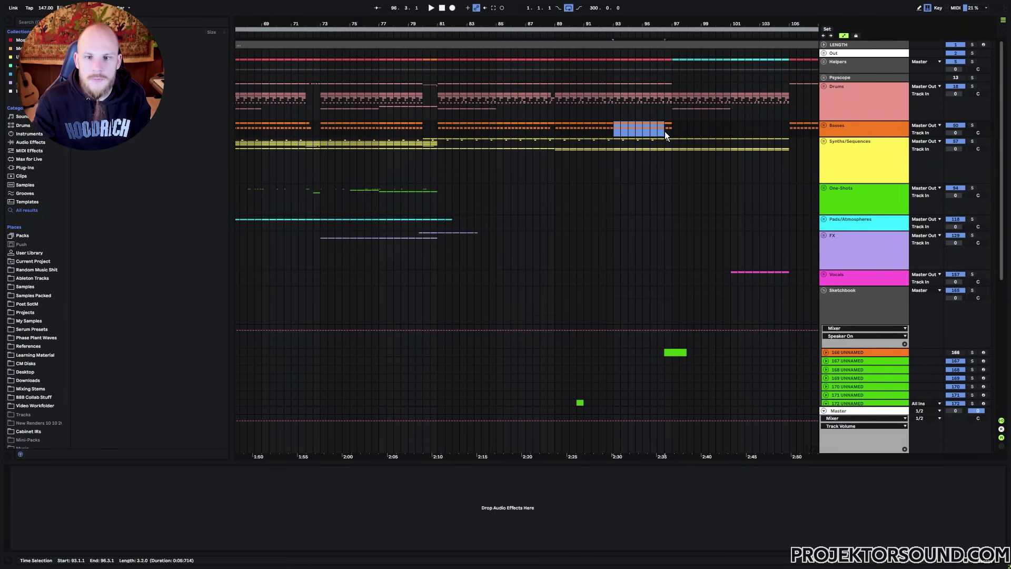
click(583, 129)
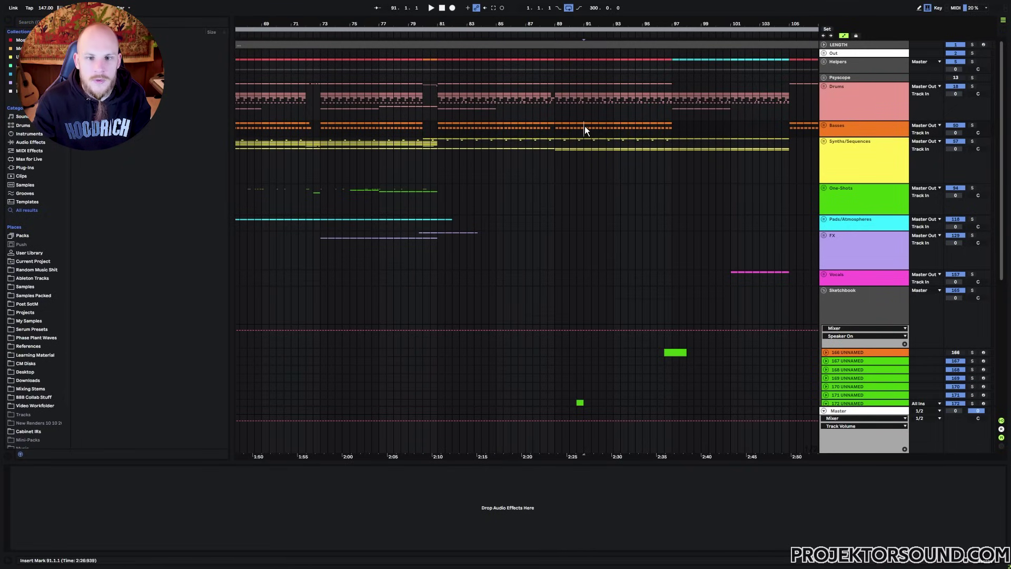
Extend the insert marker at 91.1.1 from the Basses group down to track 172 and compare its clip with the other Sketchbook clips.
drag(584, 125, 582, 256)
click(584, 400)
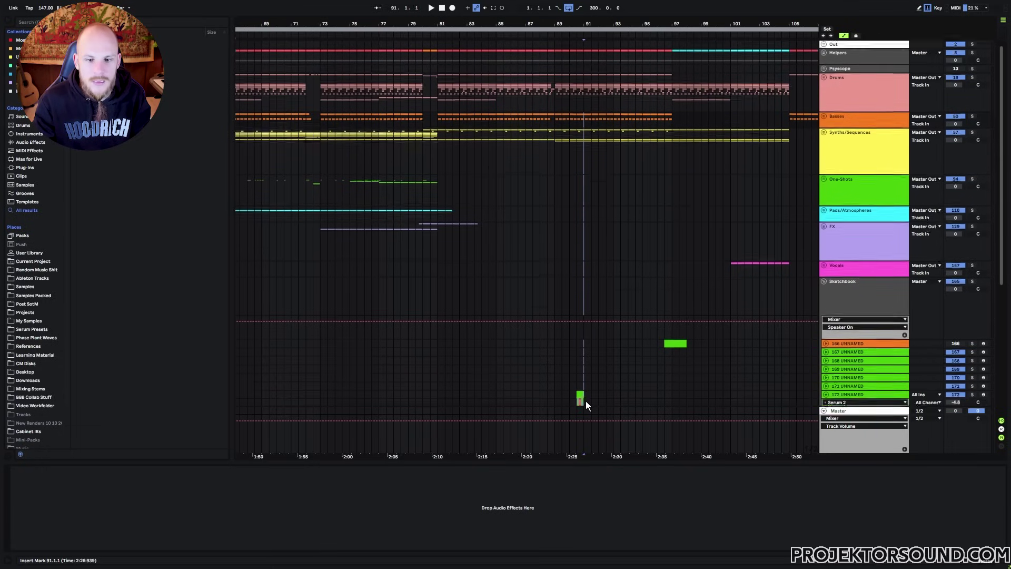
scroll(599, 238, up, 2)
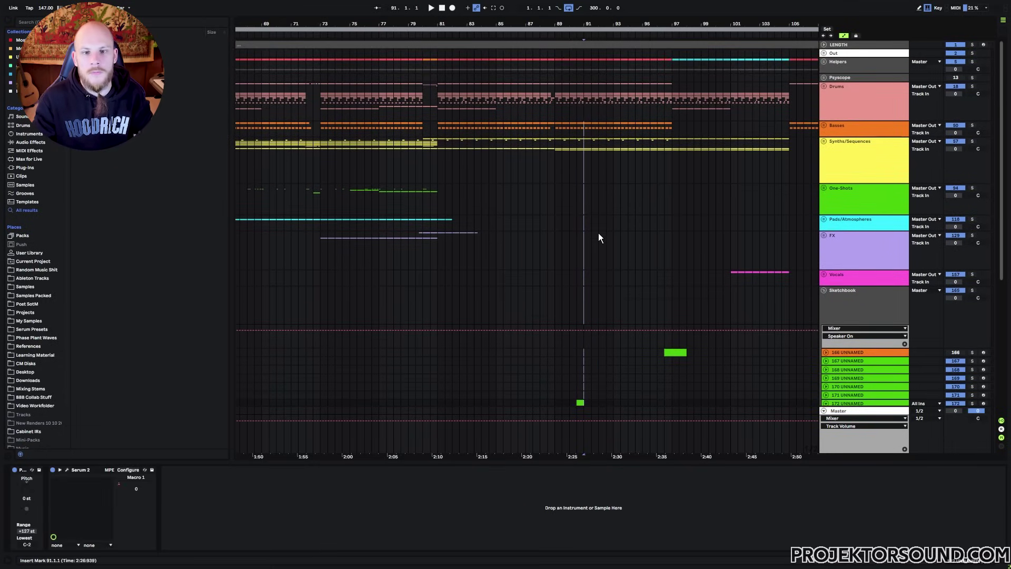
scroll(588, 237, down, 1)
scroll(586, 232, down, 10)
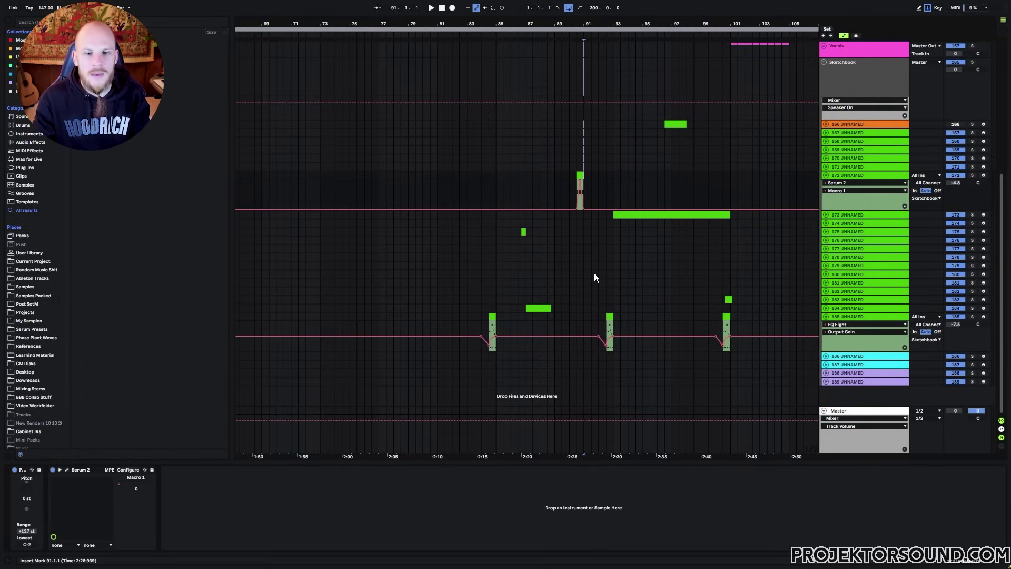
scroll(594, 274, up, 10)
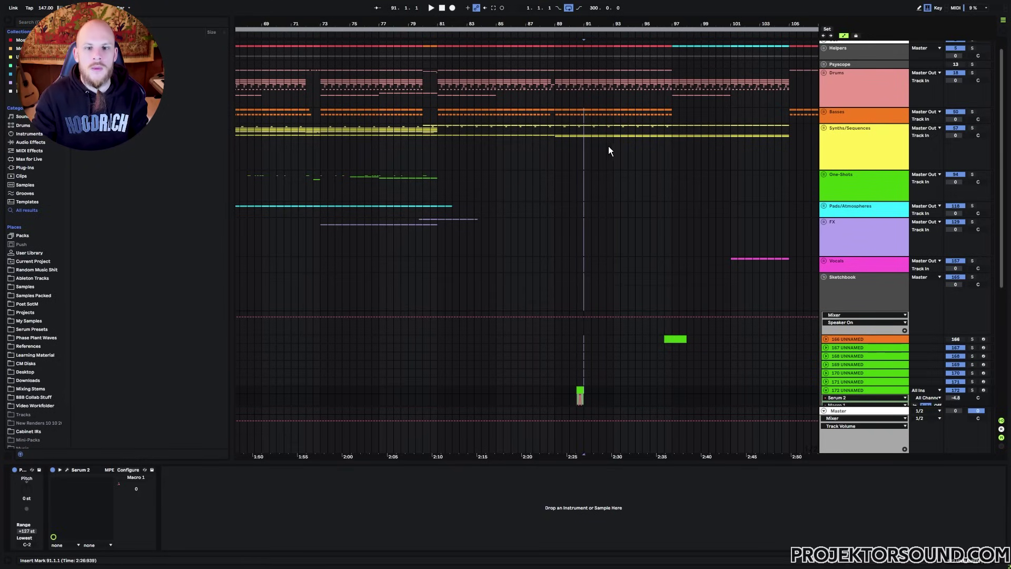
Inspect track 172's short clip and its automation from 90.3.1 to 91.1.1, and mark the empty space following it up to 91.4.1.
drag(584, 33, 588, 228)
scroll(588, 228, down, 5)
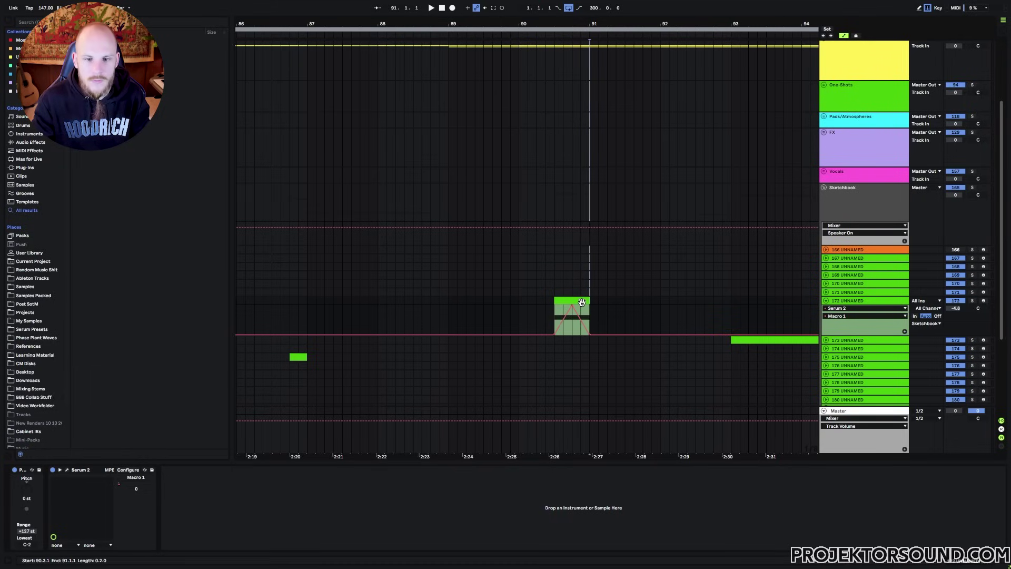
drag(554, 318, 594, 318)
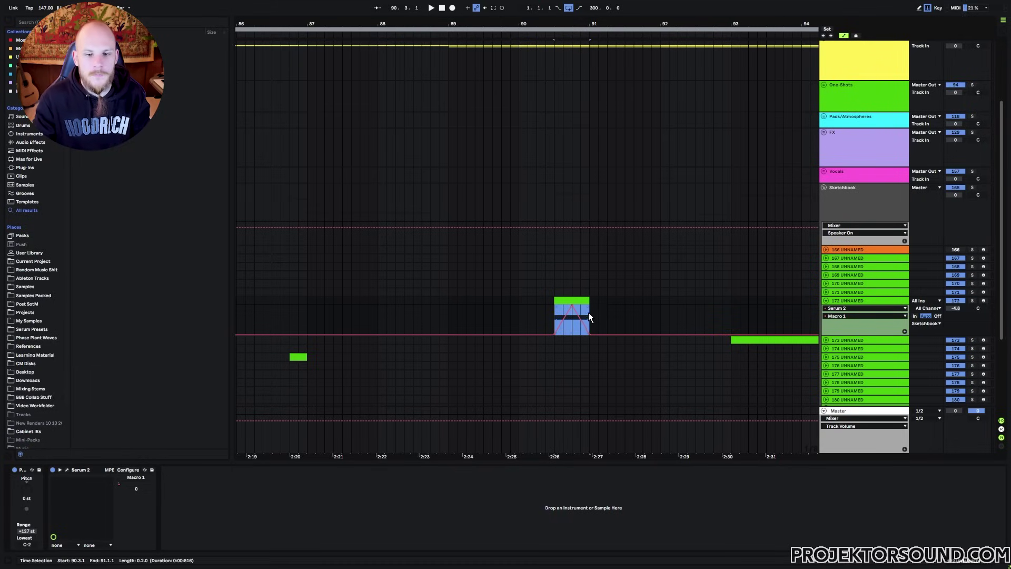
click(591, 320)
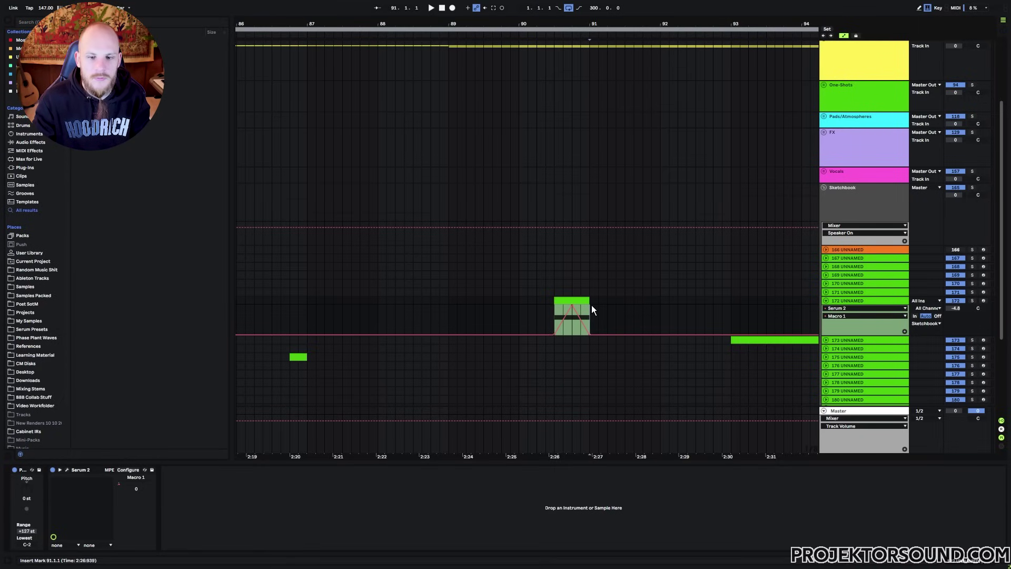
drag(590, 311, 614, 322)
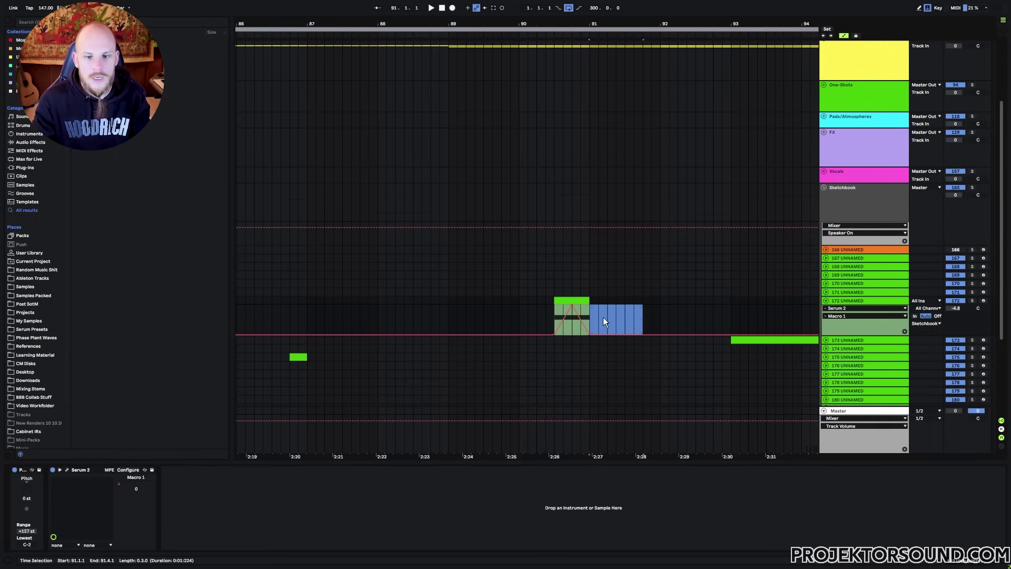
key(minus)
key(minus)
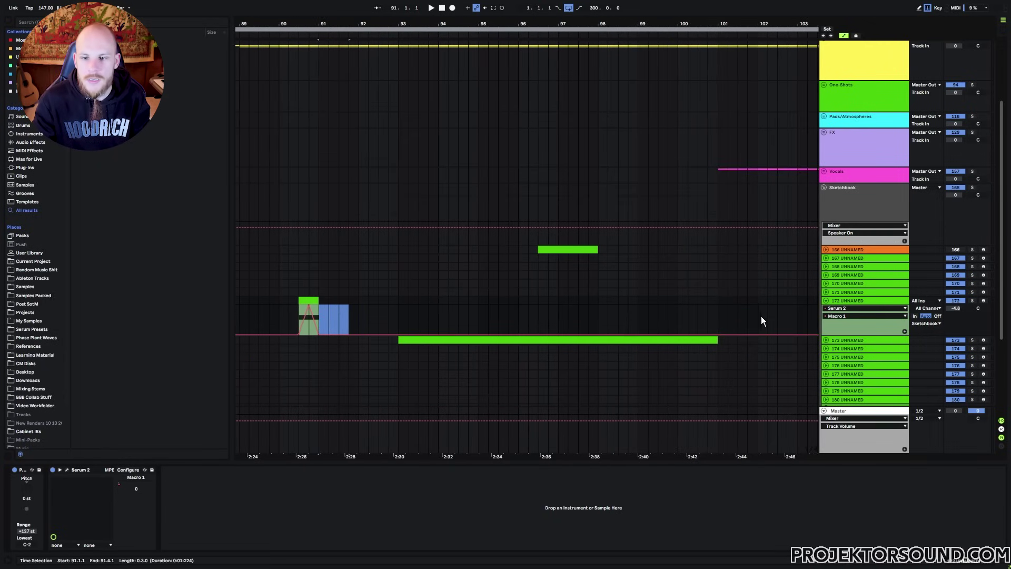
Unfold track 173 and examine its long clip around 97.1.1, marking its second half up to 101.1.1.
click(826, 340)
scroll(585, 125, down, 3)
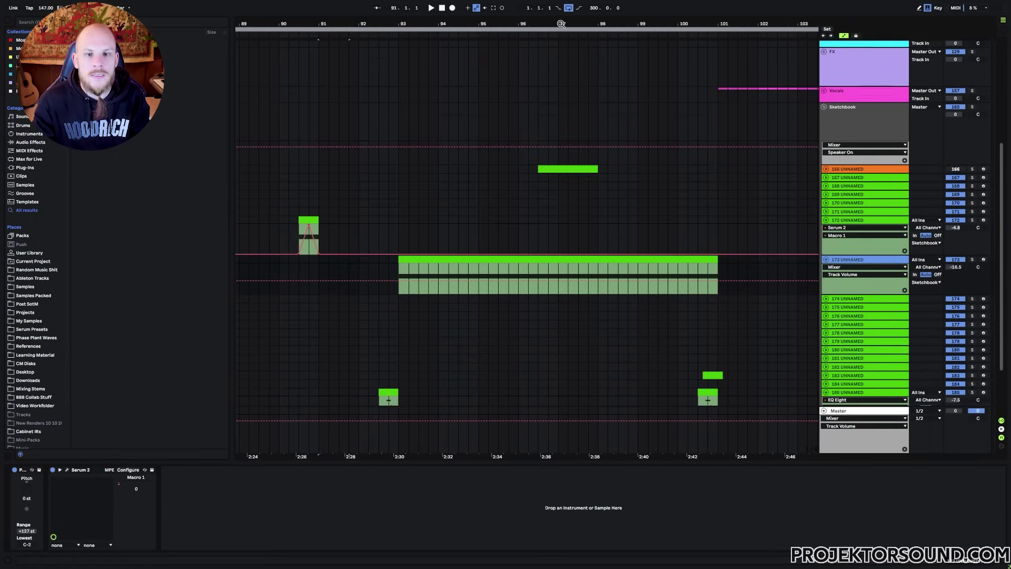
key(minus)
key(minus)
scroll(569, 255, up, 3)
click(555, 363)
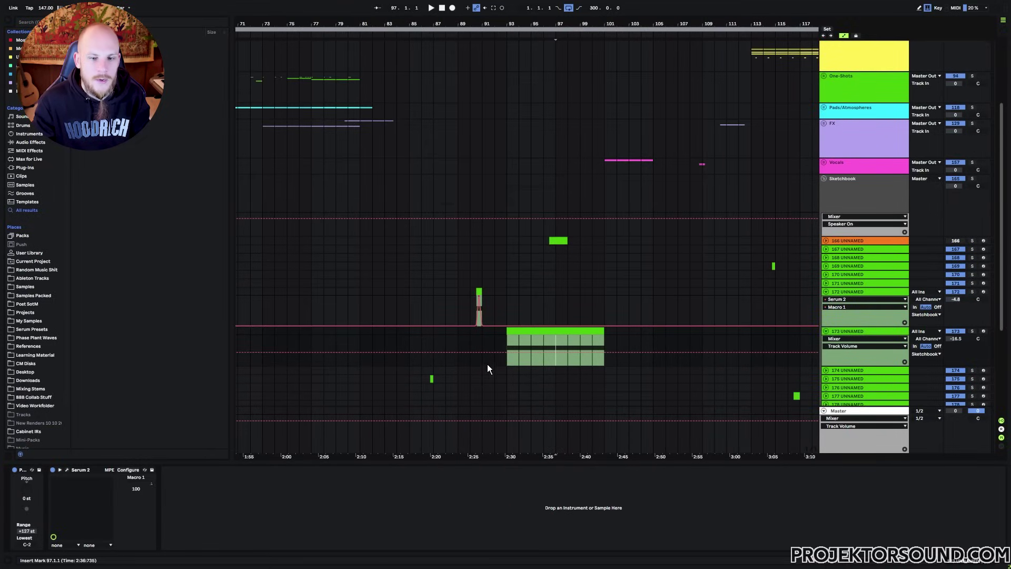
drag(507, 359, 559, 355)
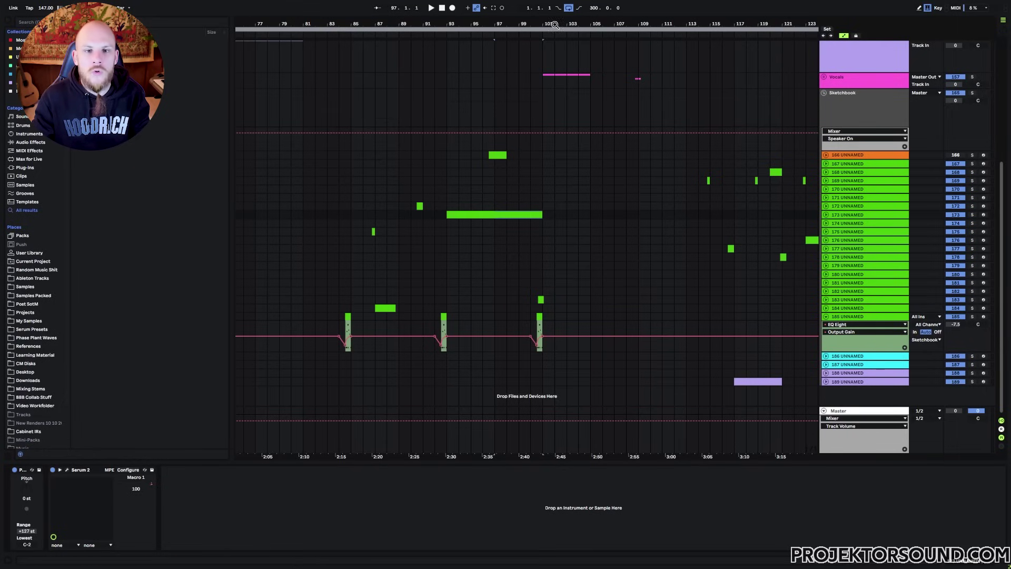
Mark 97.1.1 to 105.1.1 on track 183 to see where its short clip sits within the eight-bar section.
scroll(543, 146, up, 3)
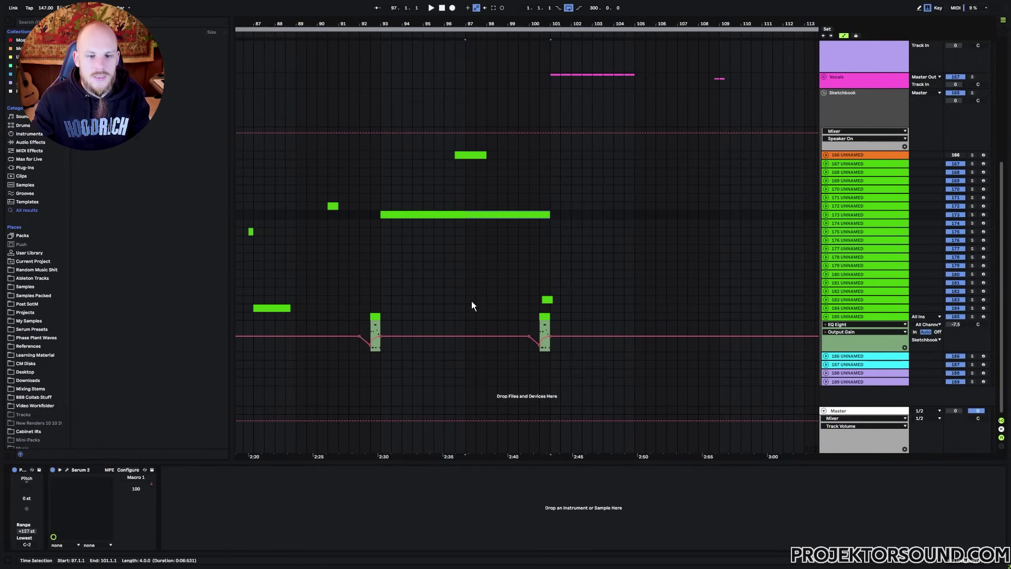
drag(472, 302, 635, 301)
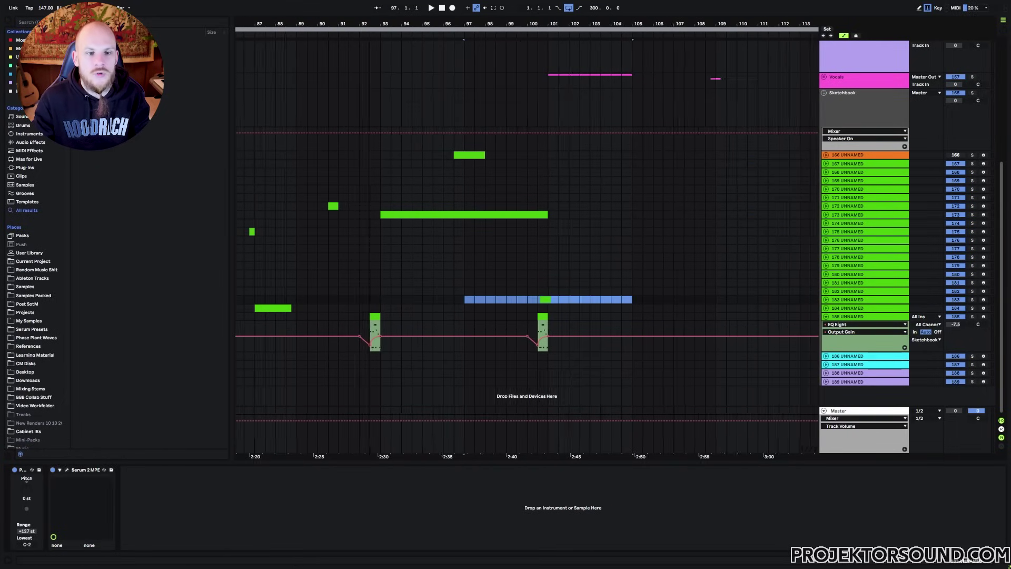
scroll(495, 122, down, 5)
Unfold track 172 and mark 81.1.1 to 97.1.1 on it and across the Drums and Basses groups to compare the clip's placement.
click(833, 206)
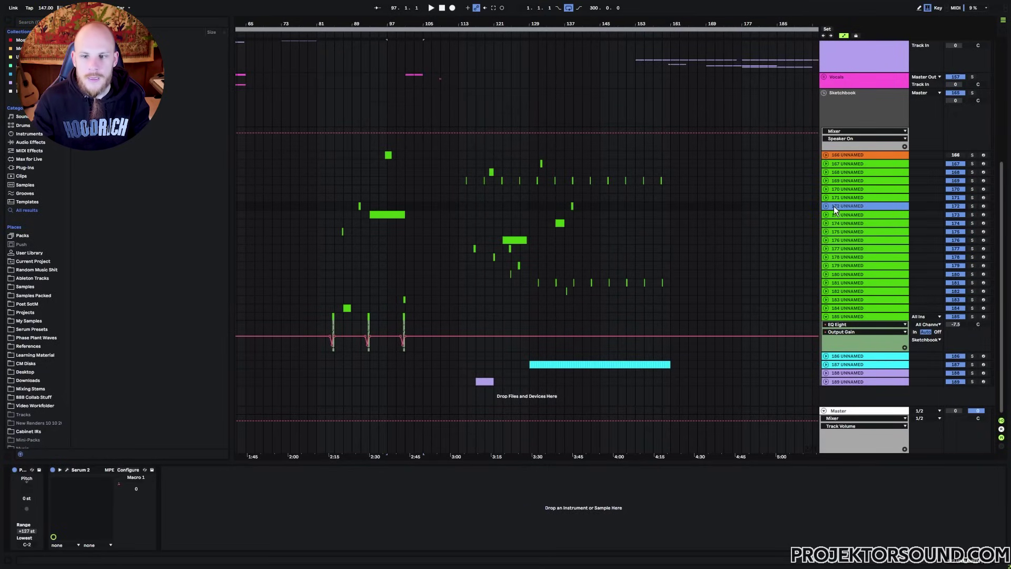
click(825, 207)
scroll(320, 209, up, 3)
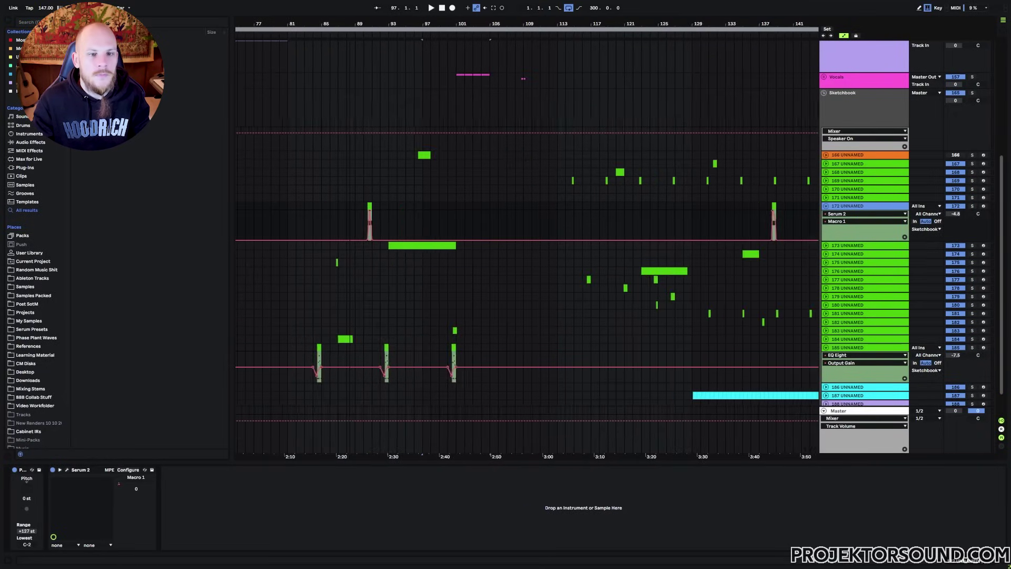
drag(320, 209, 437, 210)
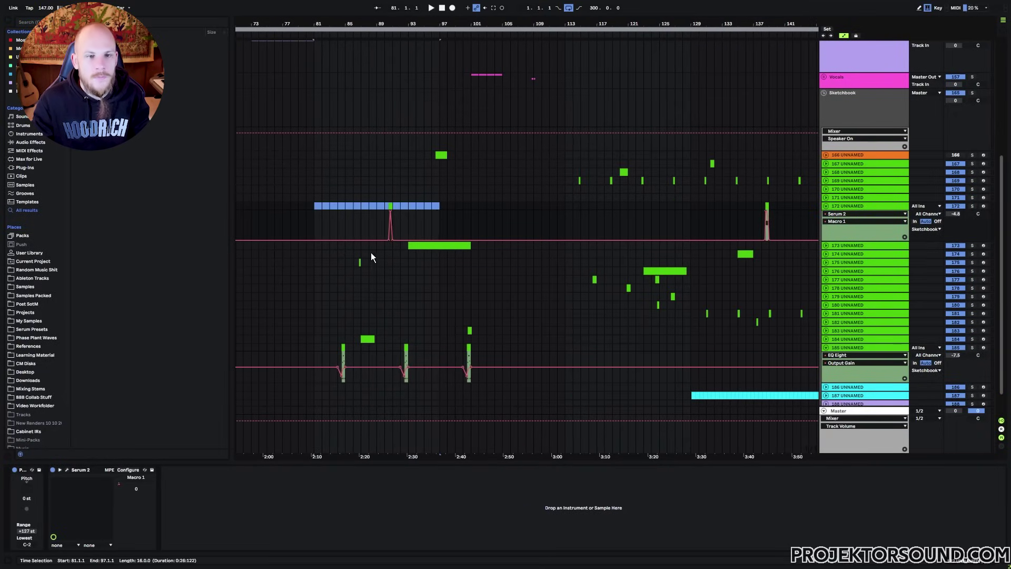
scroll(358, 243, up, 8)
drag(316, 89, 440, 140)
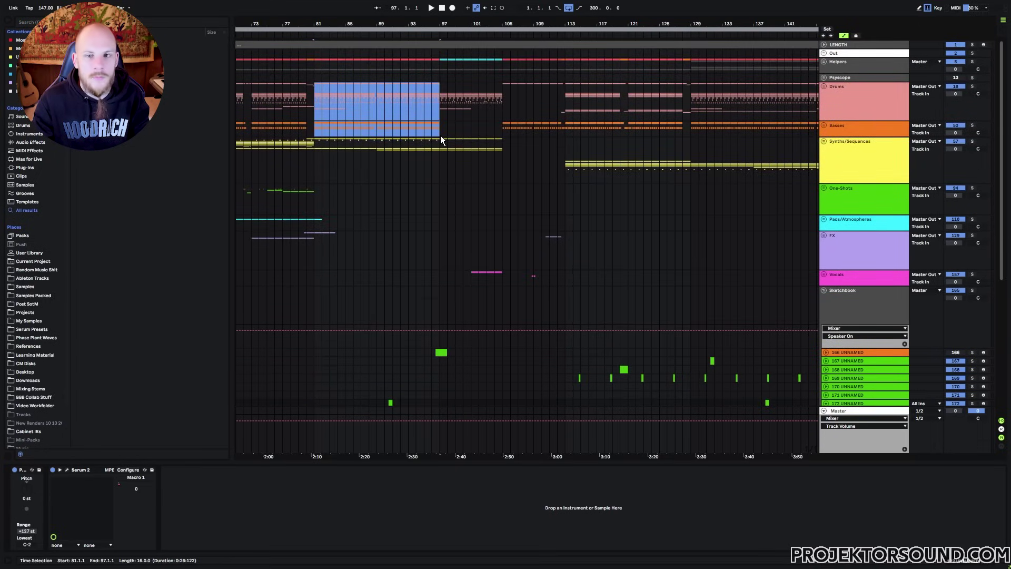
Mark 129.1.1 to 145.1.1 on track 172 and across the Drums and Basses groups to examine that sixteen-bar section.
scroll(731, 324, down, 5)
scroll(402, 252, right, 5)
click(367, 275)
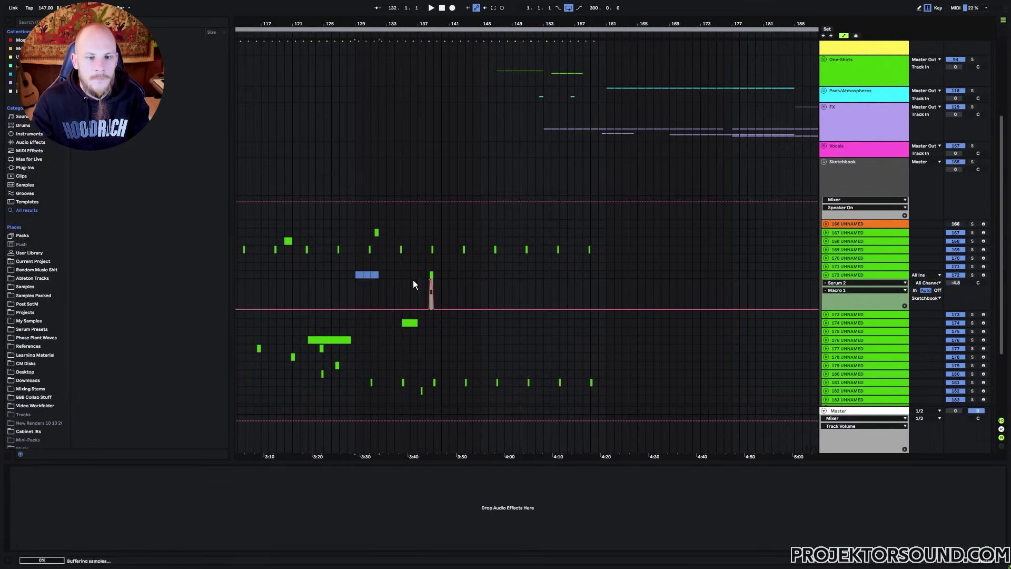
shift+click(475, 285)
scroll(424, 152, up, 4)
drag(355, 54, 482, 96)
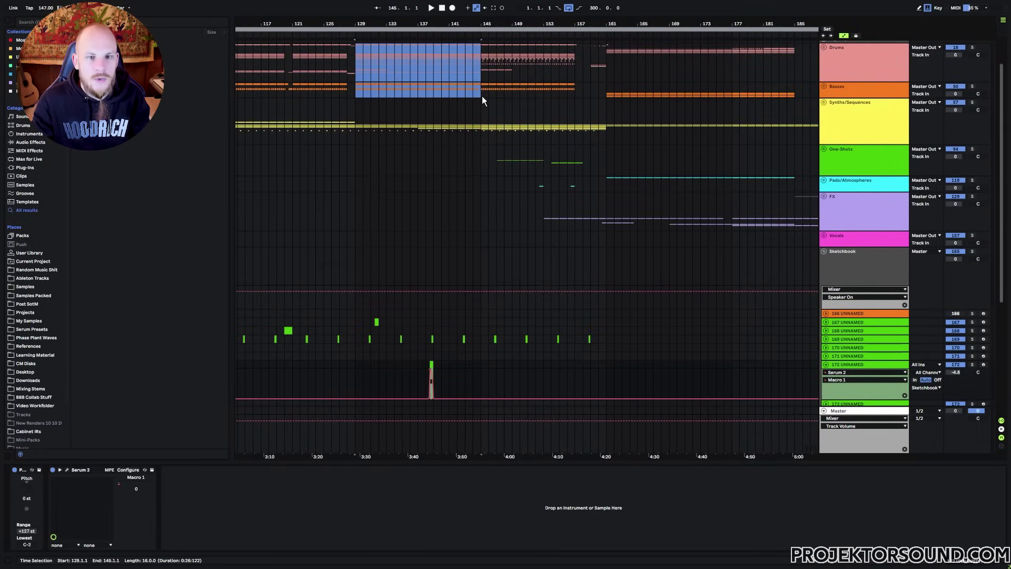
Mark two bars from 137.1.1 on track 172 to see where its short clip falls within the section.
scroll(463, 323, down, 4)
click(368, 283)
drag(360, 289, 434, 305)
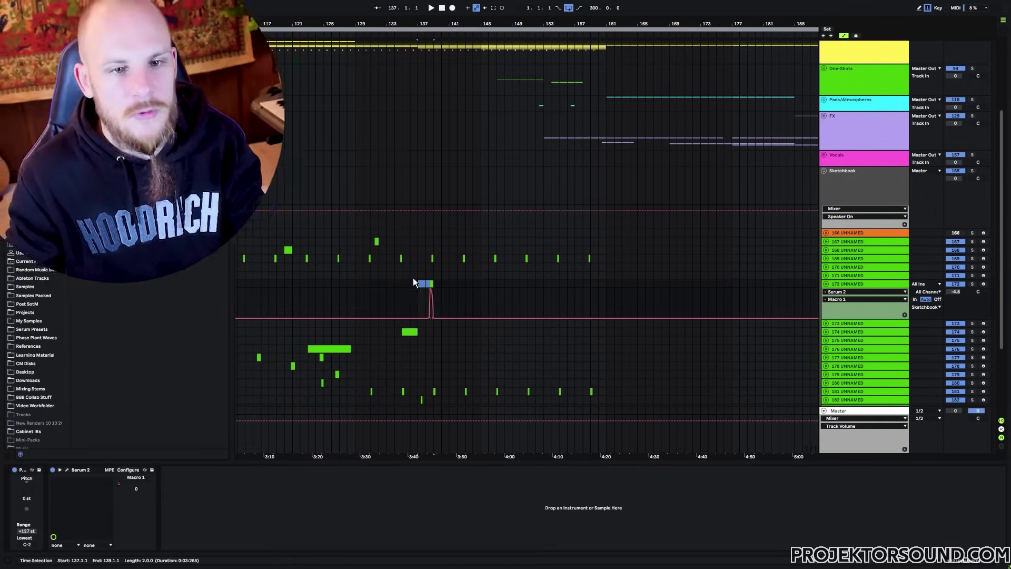
Select track 185 and mark 81.1.1 to 89.1.1 on it to examine the spacing of its repeated clips.
scroll(574, 316, down, 4)
scroll(574, 316, left, 10)
click(859, 321)
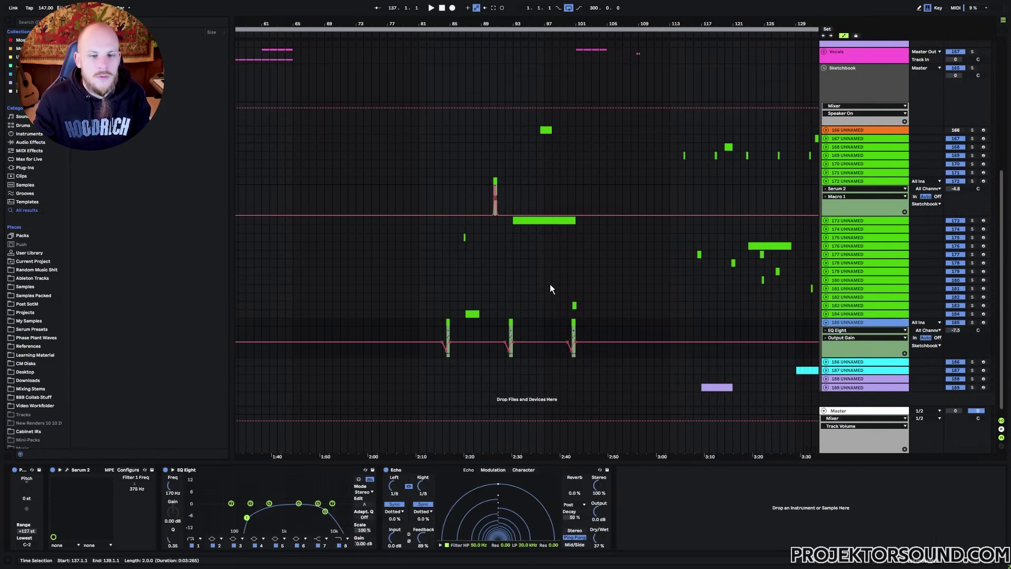
drag(464, 21, 464, 24)
drag(402, 324, 493, 329)
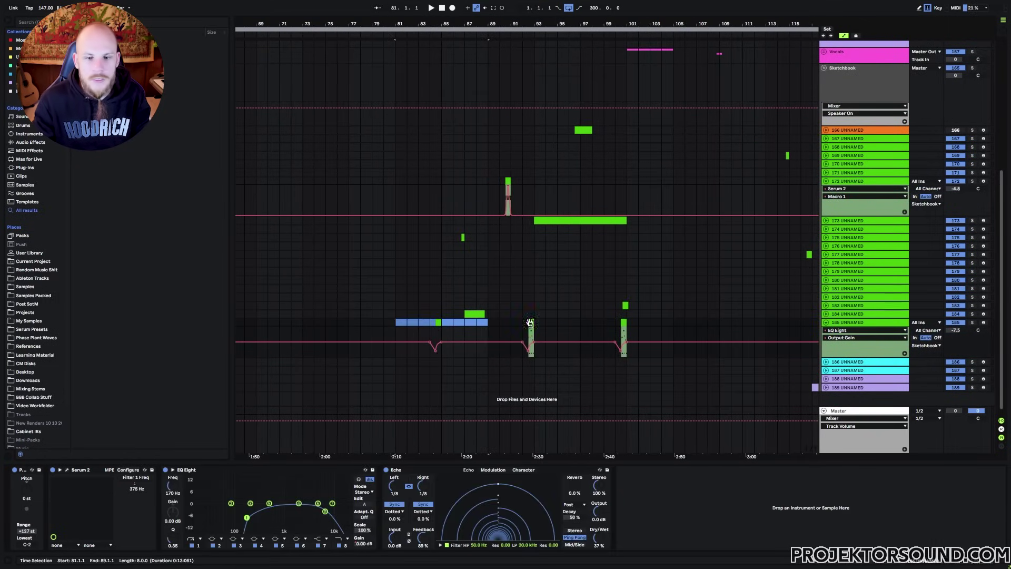
Examine the repeated short clips on track 169, marking the four bars from 125.1.1 to 129.1.1 around one of them.
scroll(566, 248, right, 10)
scroll(526, 300, up, 4)
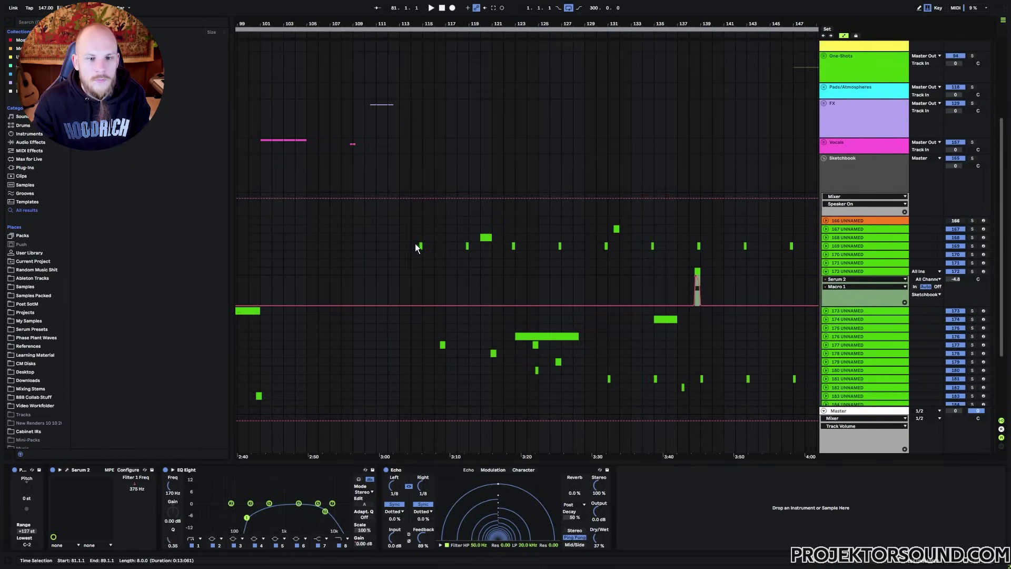
drag(414, 243, 581, 251)
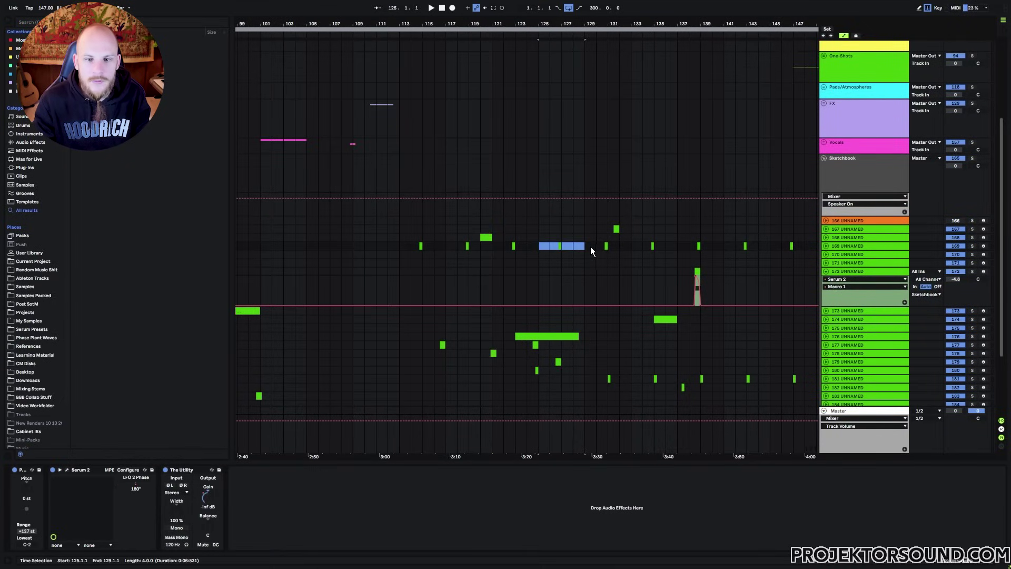
click(630, 246)
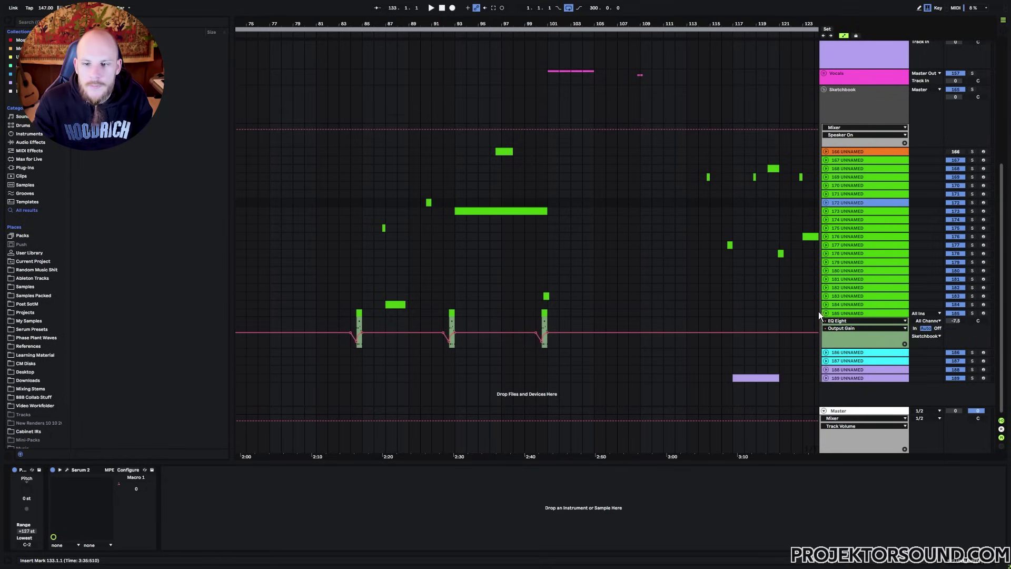
Fold track 185, check track 184's automation, and unfold track 183 to mark 100.1.1 to 102.1.1 around its clip.
click(825, 312)
click(825, 304)
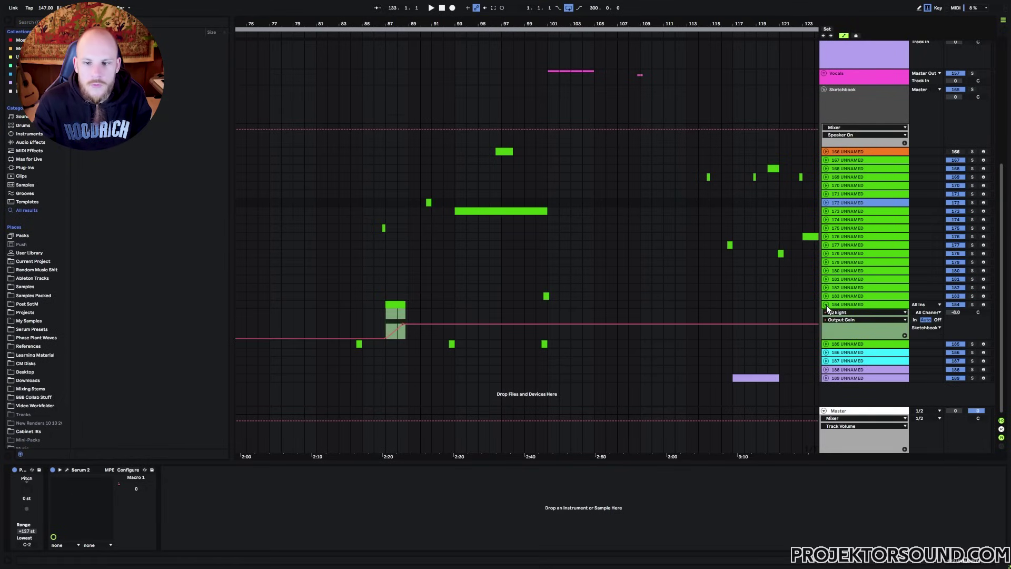
click(825, 304)
click(825, 296)
drag(536, 296, 559, 299)
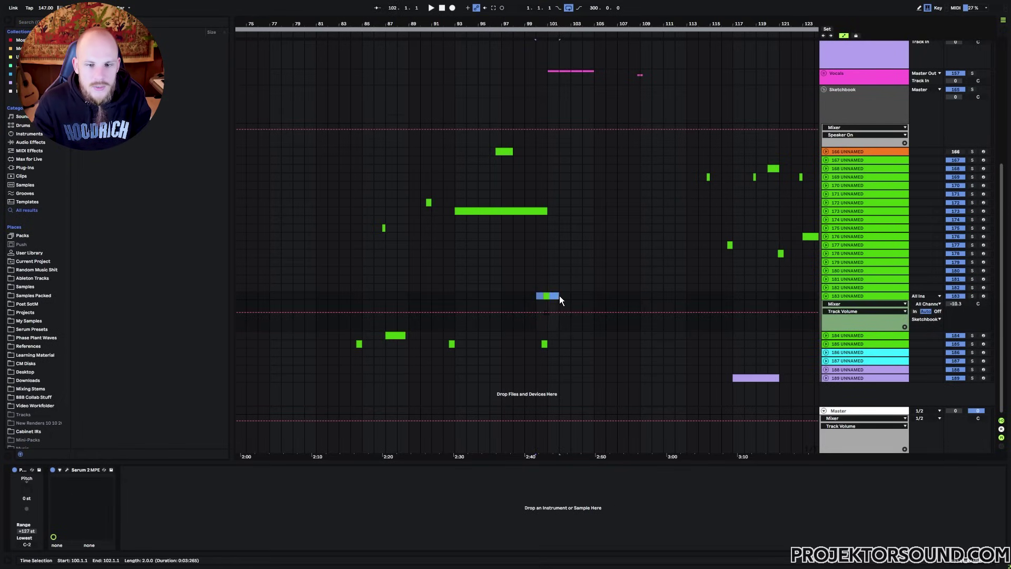
Solo track 183 and audition its short clip from 100.3.1.
scroll(552, 316, up, 4)
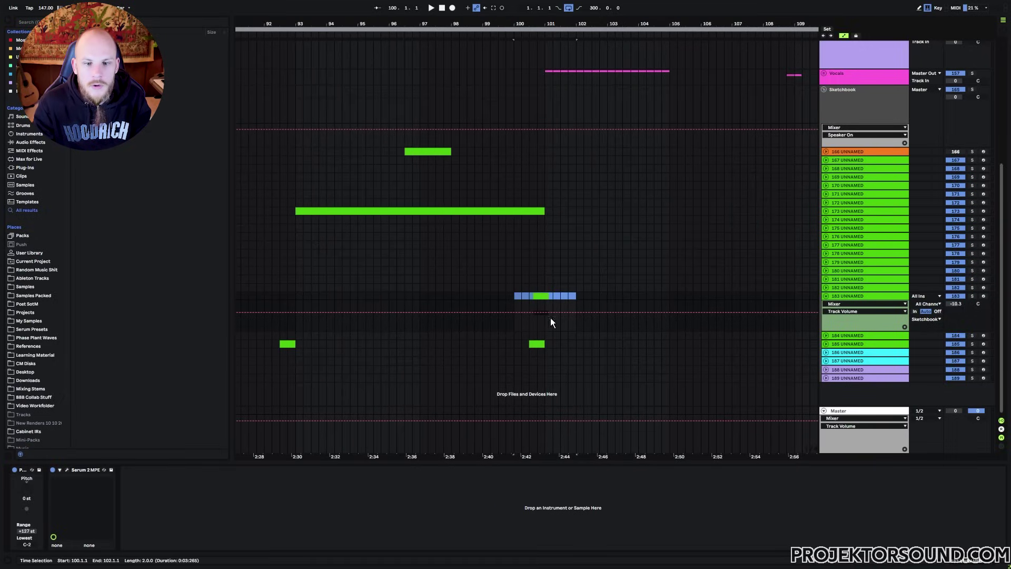
click(540, 295)
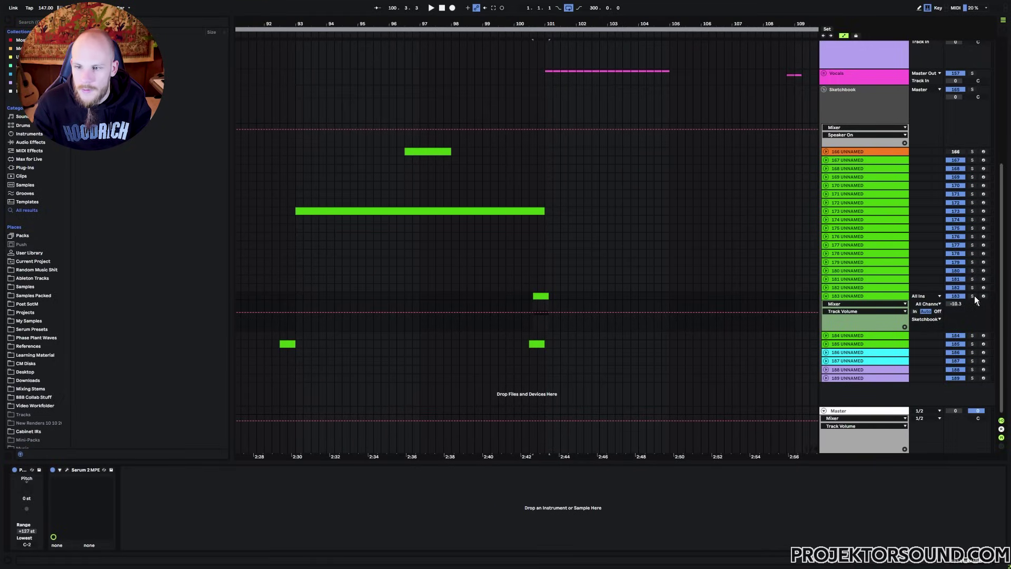
click(972, 297)
key(space)
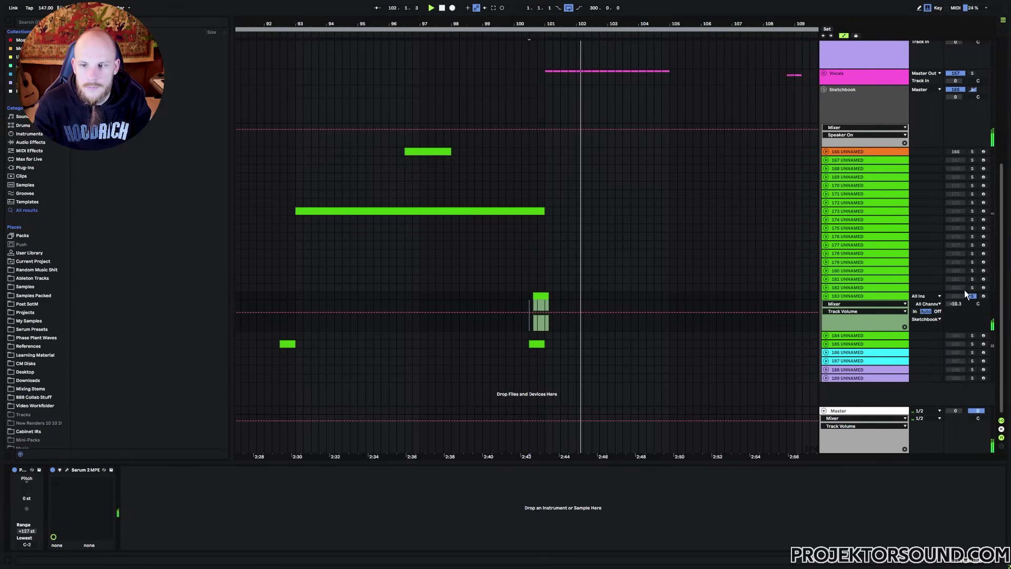
key(space)
Select track 183's Serum 2 device and replay the clip from its start at 100.3.3.
click(855, 297)
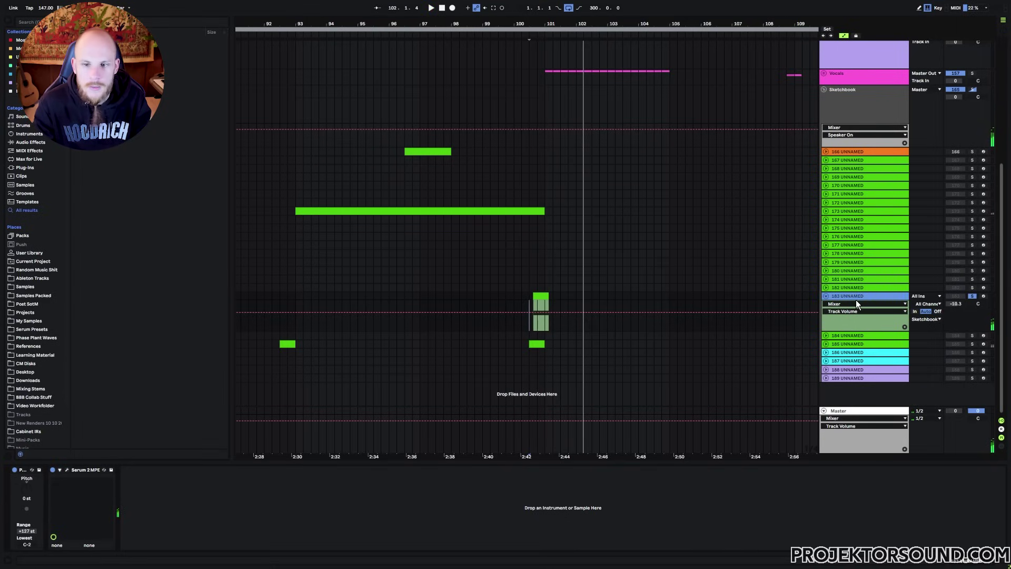
click(68, 469)
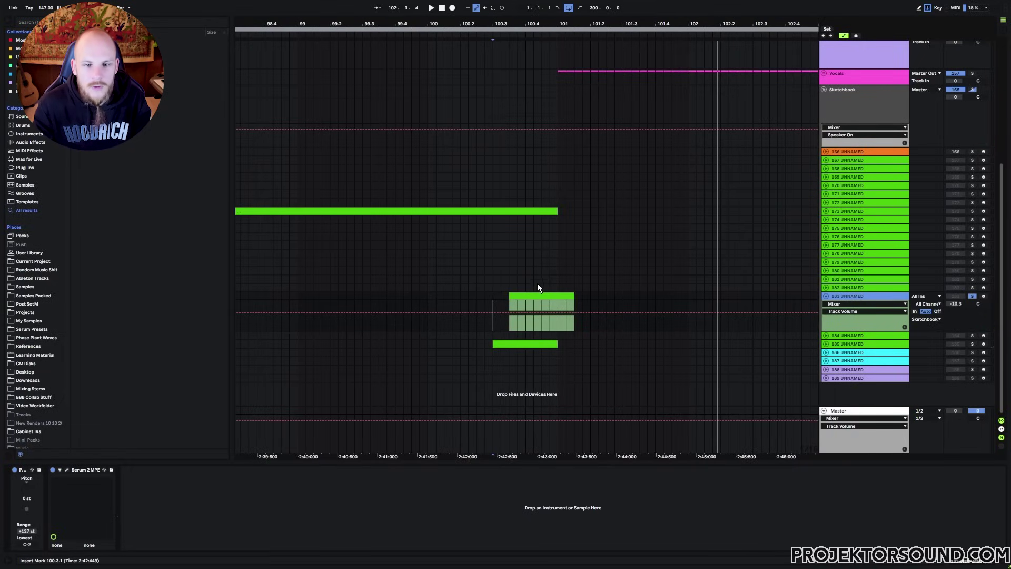
click(524, 295)
key(space)
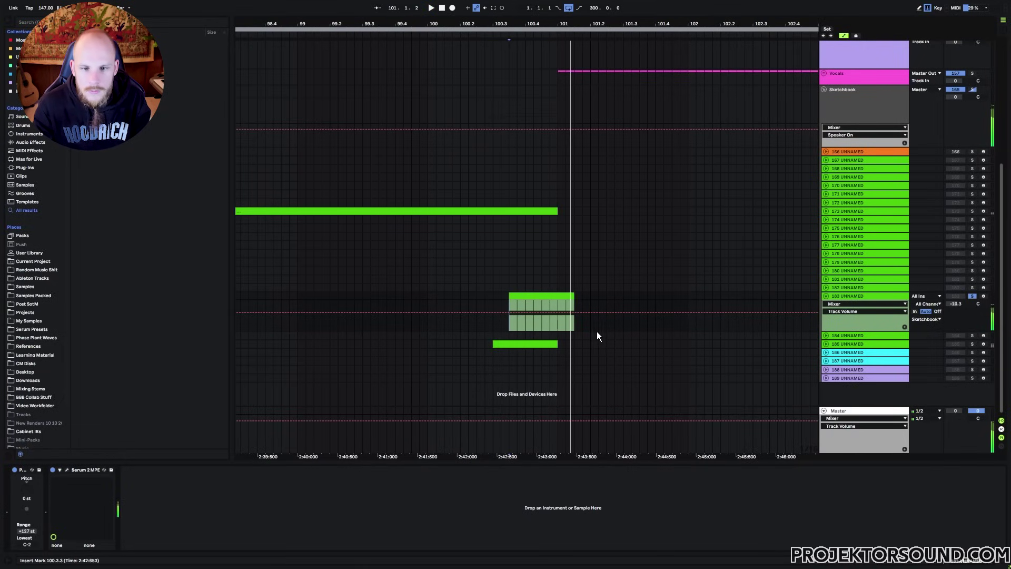
click(558, 326)
click(510, 323)
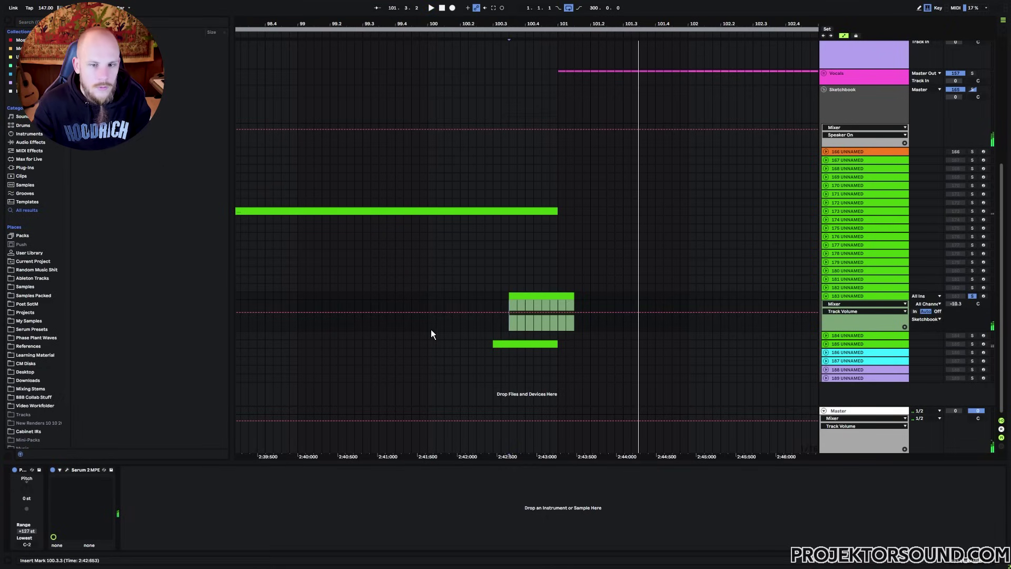
Open Serum 2 on track 183 and reshape LFO 1 into a rising ramp with its peak at the end.
key(ctrl+alt+p)
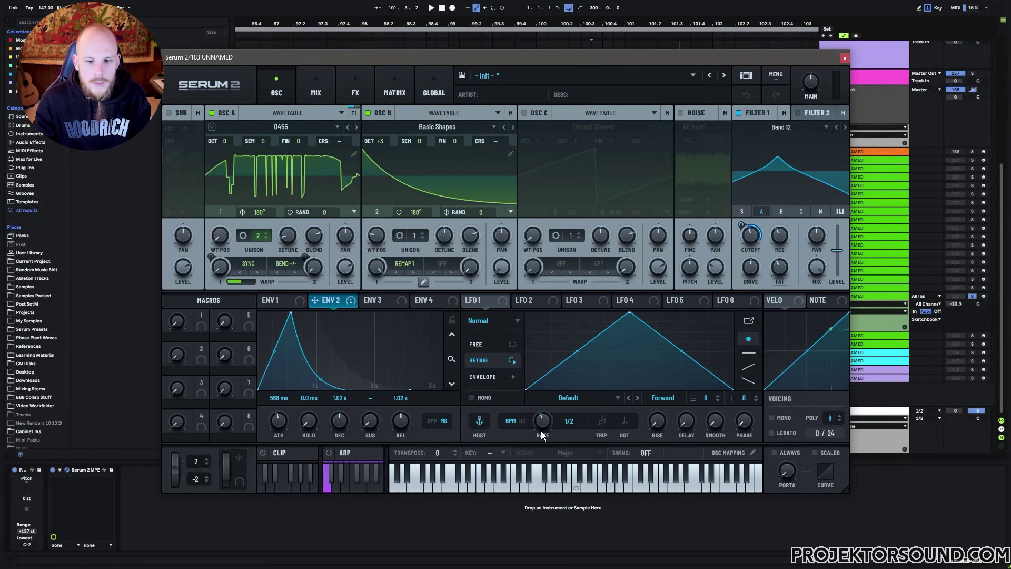
drag(628, 315, 822, 288)
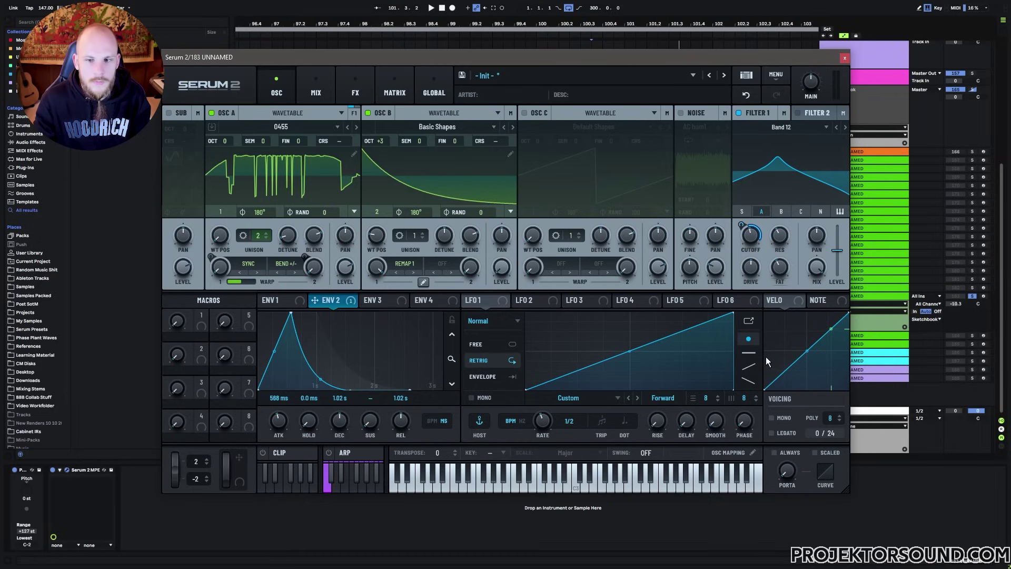
click(482, 300)
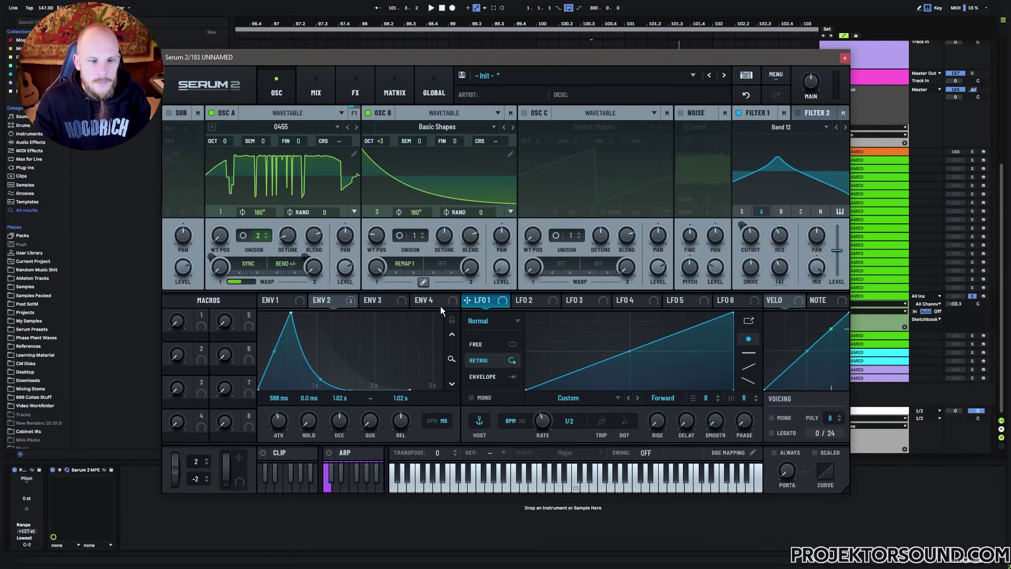
Replace Env 2 with LFO 1 as the modulation source for Filter 1 Freq in the matrix, and audition the sound.
click(362, 96)
click(391, 91)
click(223, 175)
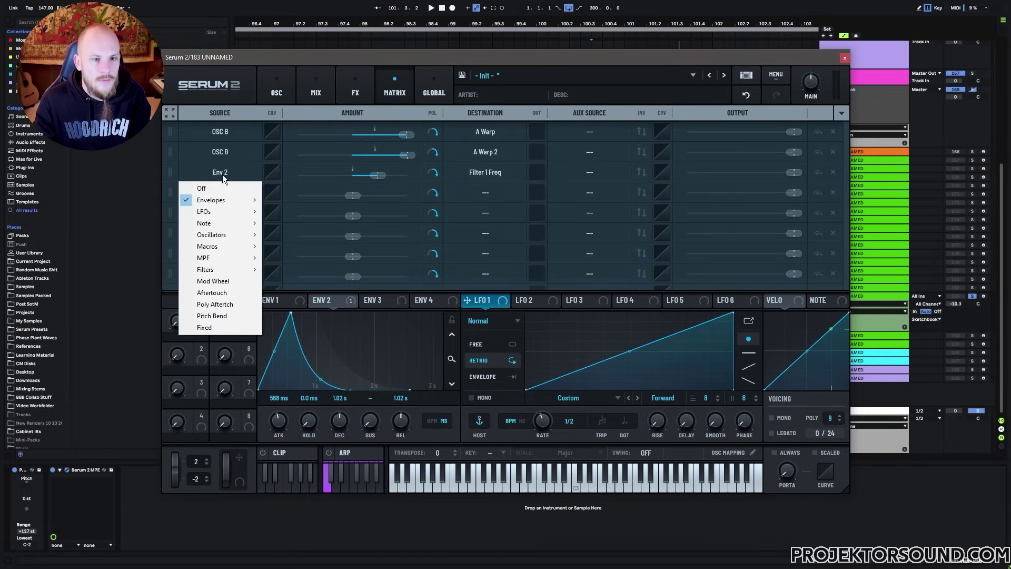
mouse_move(220, 213)
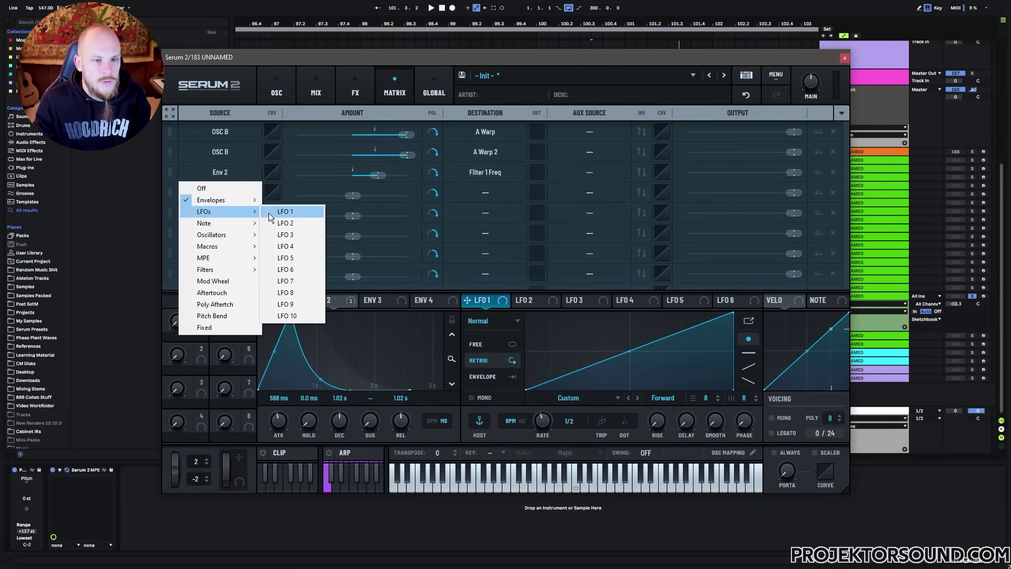
click(295, 212)
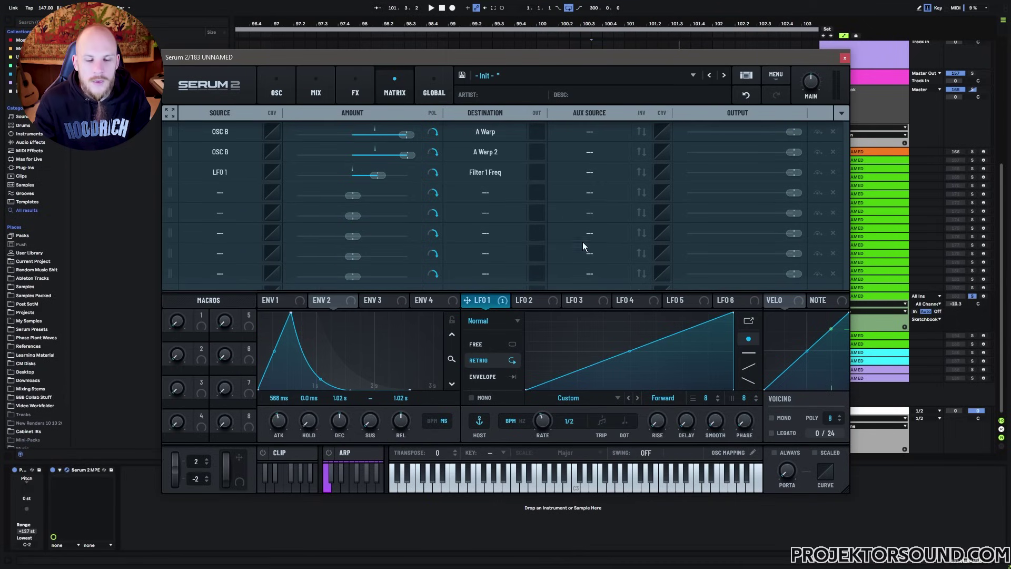
key(space)
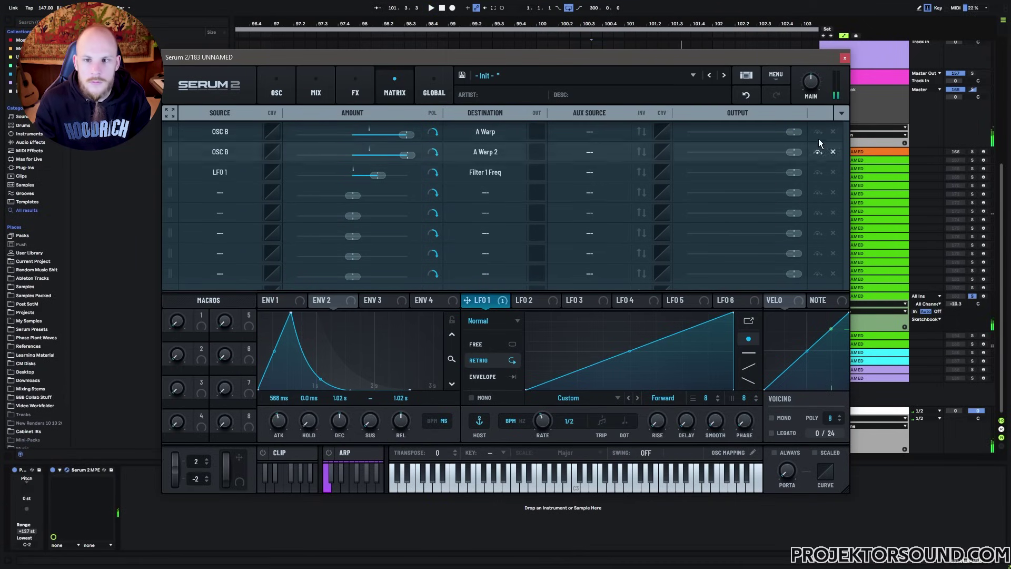
Switch LFO 1 to Envelope mode at a one-bar rate, centre its peak, curve the falling side inward, and audition it.
click(266, 304)
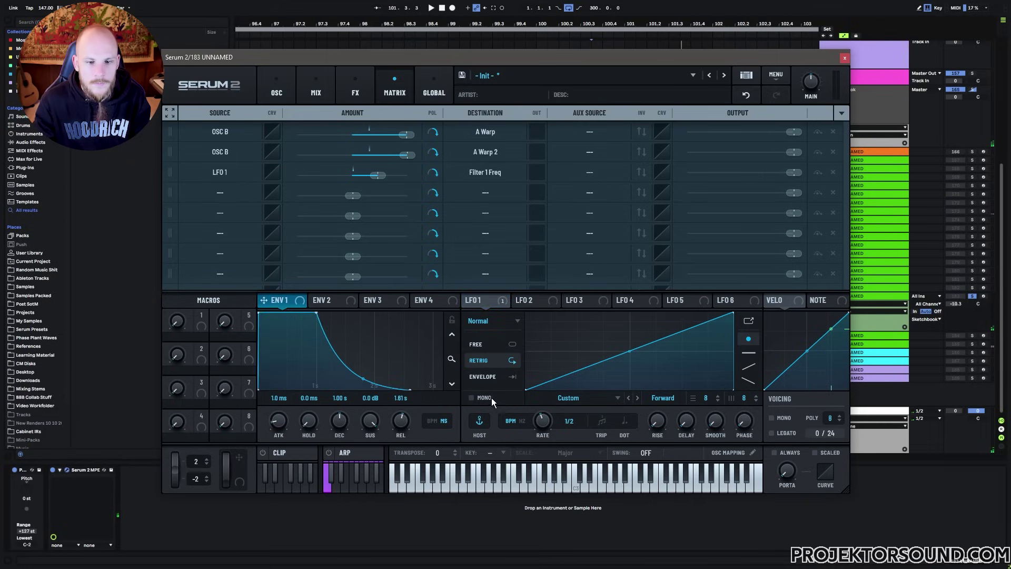
click(487, 376)
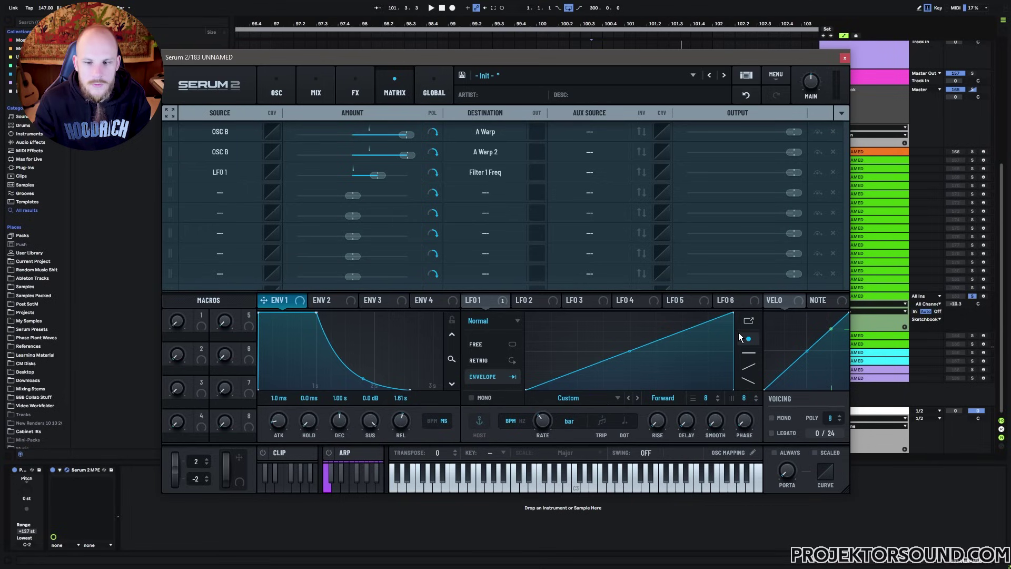
drag(732, 315, 630, 313)
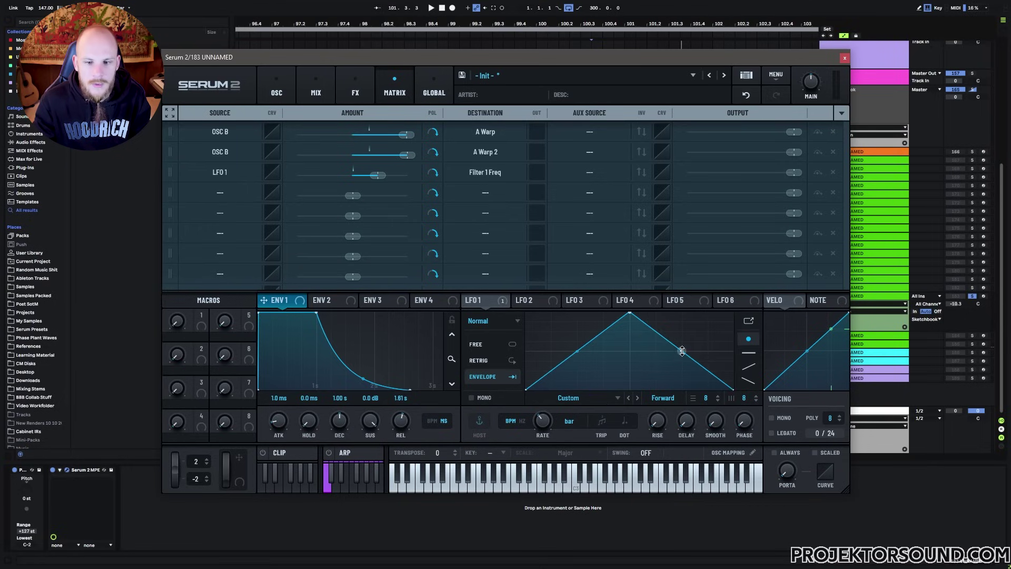
drag(681, 351, 649, 371)
key(space)
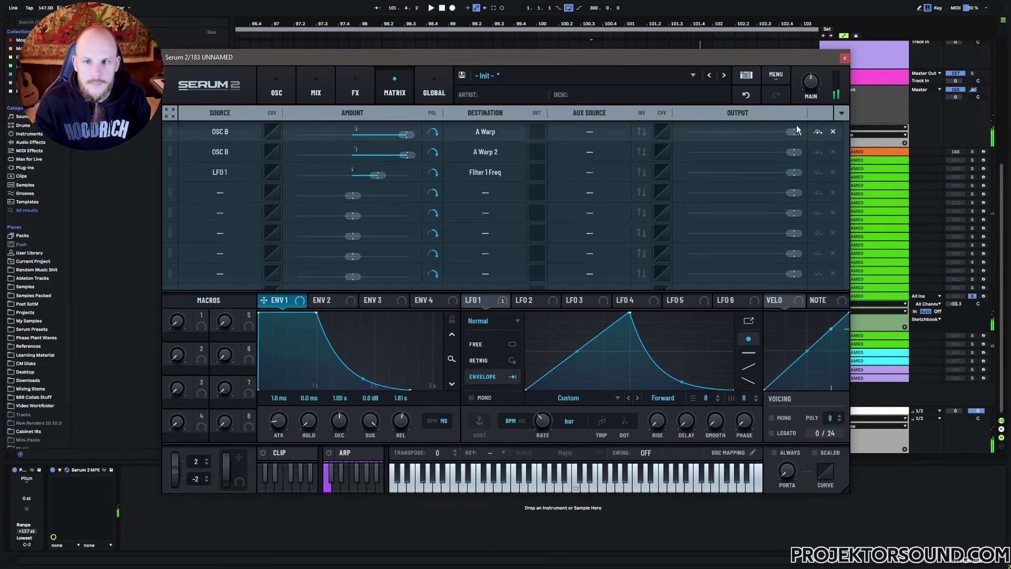
Close the Serum 2 window and fit track 183's clip to the range 100.3.1 to 101.1.1.
key(ctrl+alt+p)
key(space)
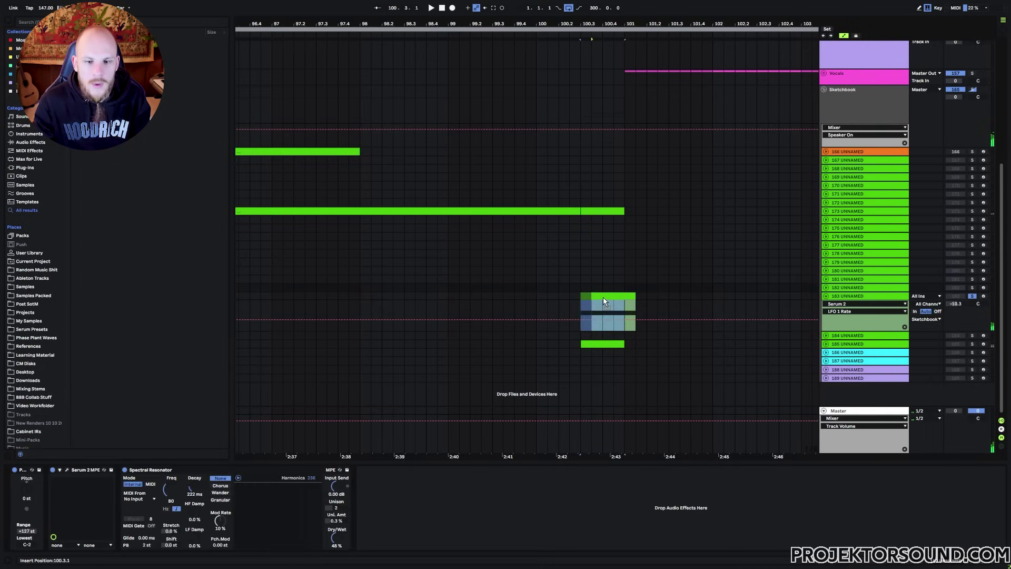
key(ctrl+z)
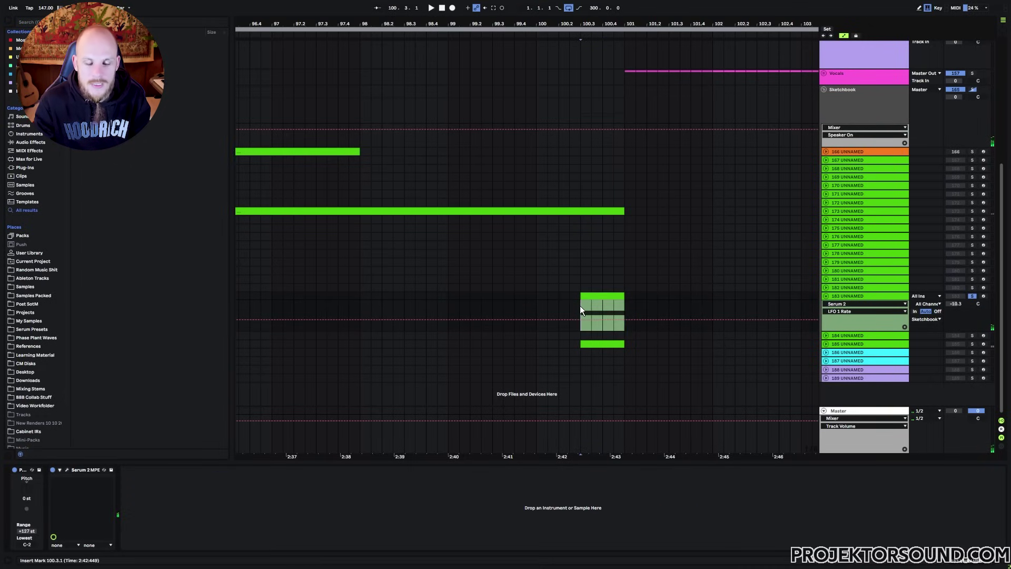
Mark the empty bar from 101.1.1 to 102.1.1 after track 183's clip and replay the clip from 100.3.1.
drag(579, 307, 712, 309)
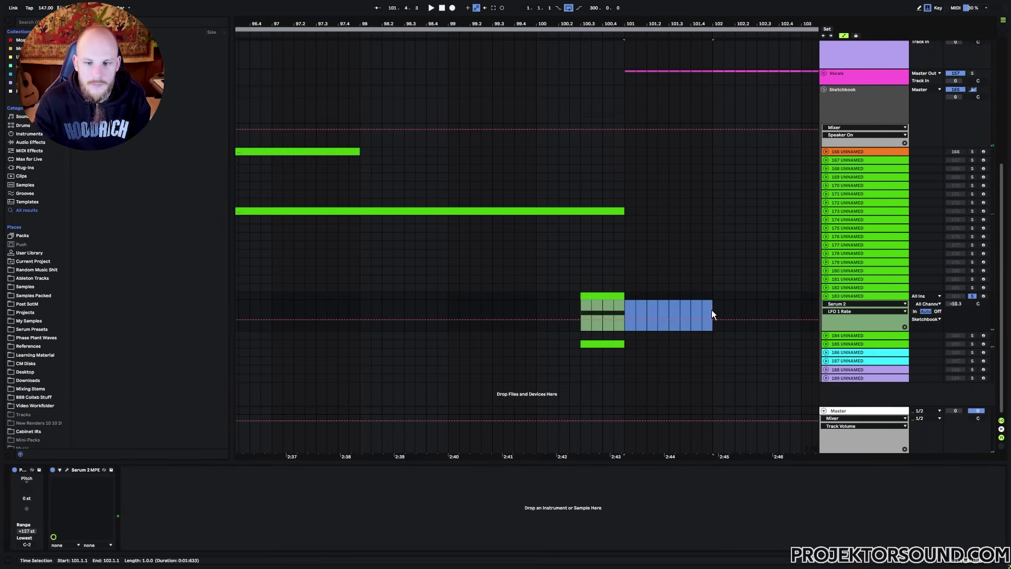
click(580, 309)
key(space)
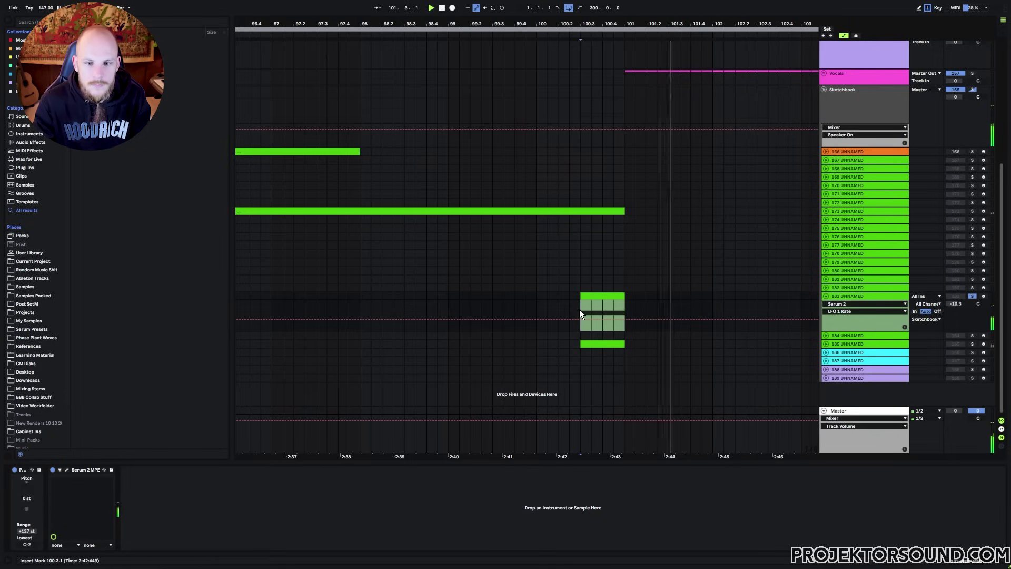
key(space)
Move track 183's clip one bar earlier so it runs from 99.3.1 to 100.1.1.
key(ctrl+z)
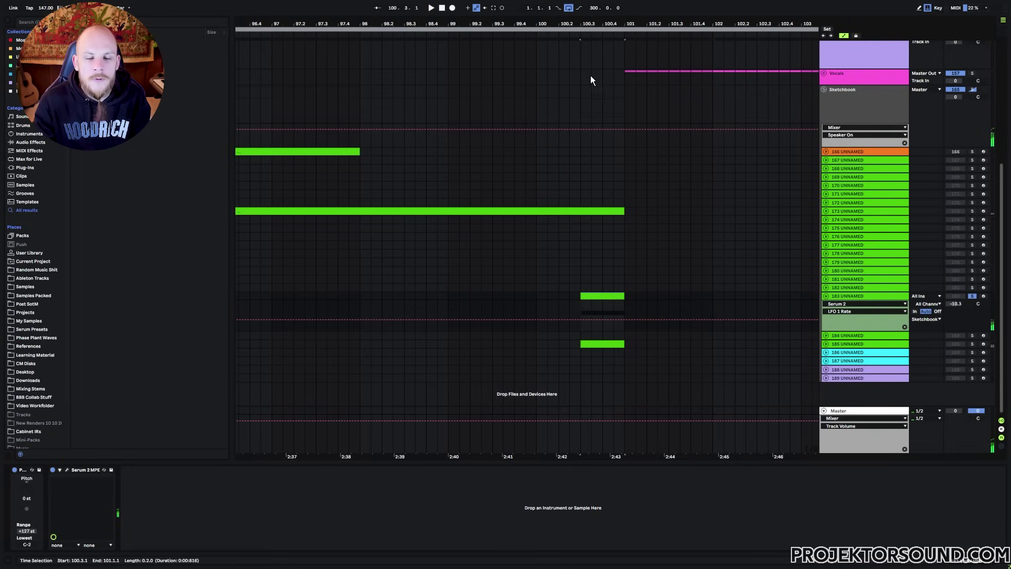
mouse_move(602, 298)
mouse_down()
mouse_move(468, 302)
mouse_move(504, 308)
mouse_move(544, 244)
mouse_move(541, 136)
mouse_move(536, 301)
mouse_up()
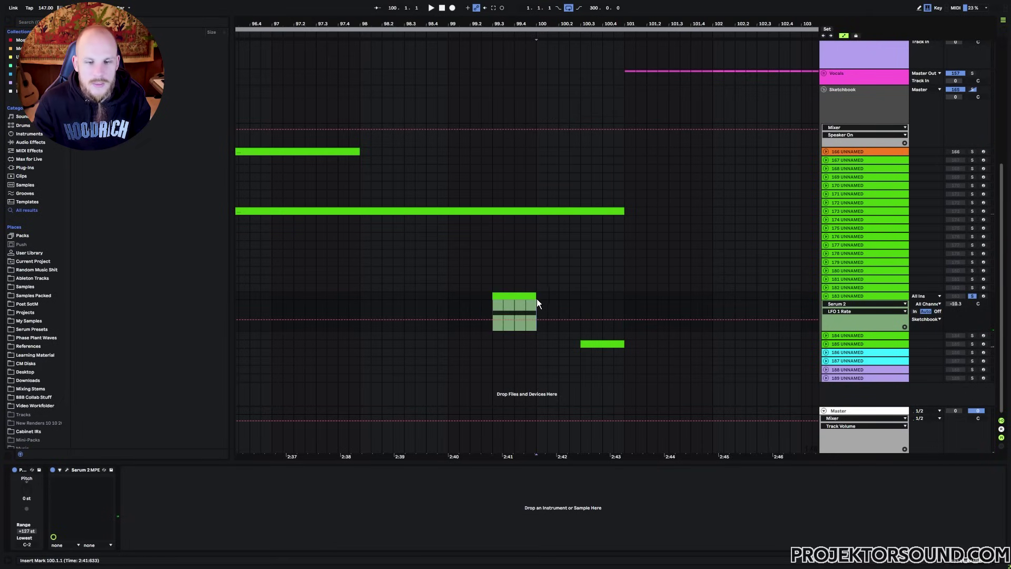
key(x)
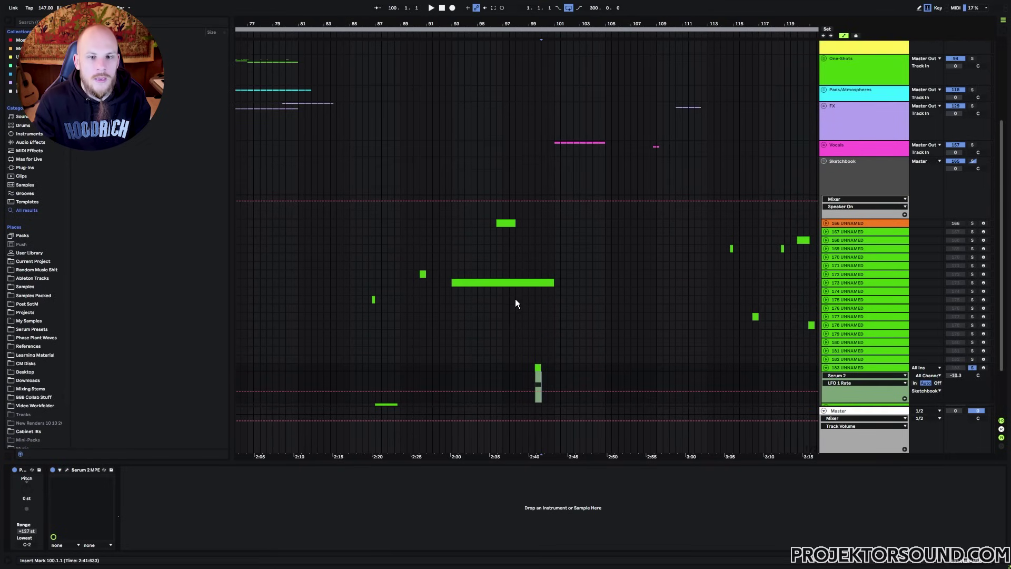
Mark the Drums group from 97.1.1 to 101.1.1 and from 99.1.1 to 100.4.1, and compare it with track 183's clip.
mouse_move(510, 103)
mouse_down()
mouse_move(609, 106)
mouse_move(507, 105)
mouse_up()
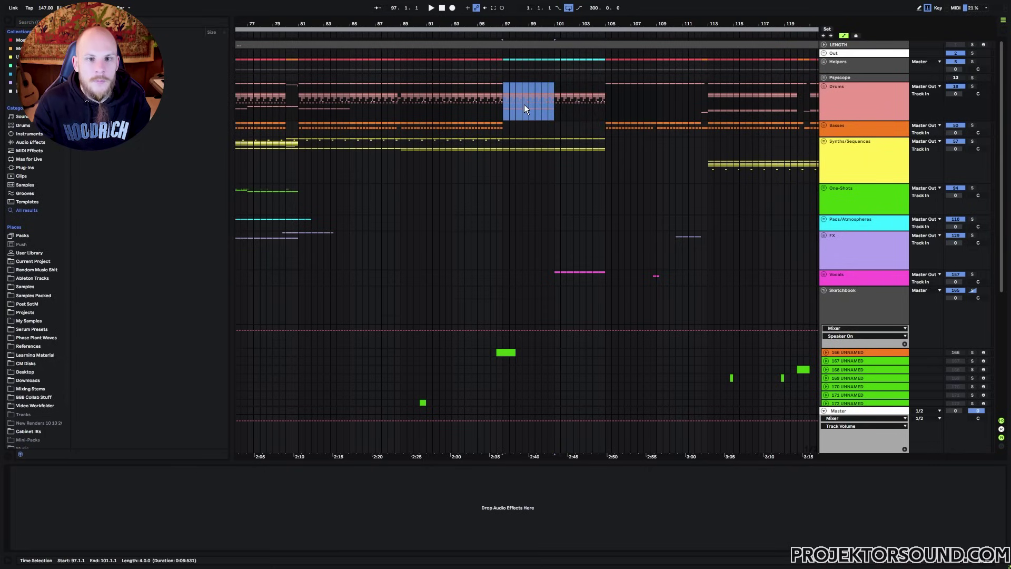
click(528, 104)
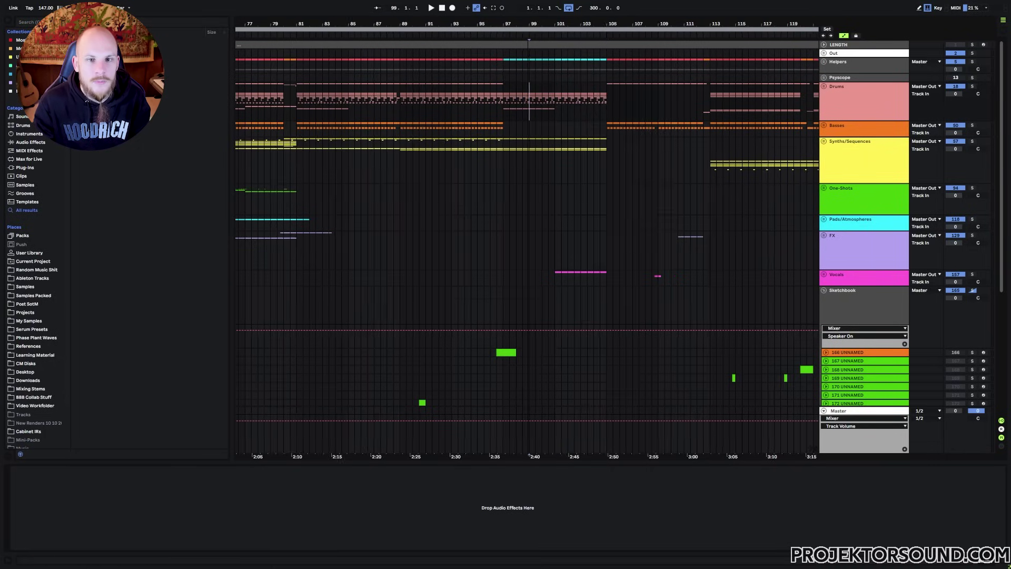
key(plus)
key(plus)
drag(530, 111, 623, 110)
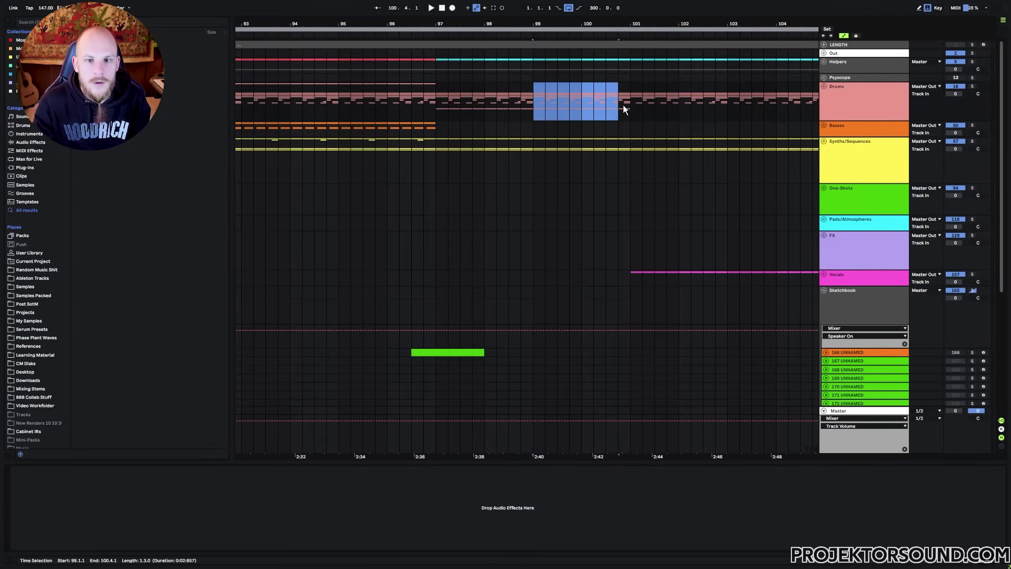
click(580, 105)
scroll(580, 106, down, 5)
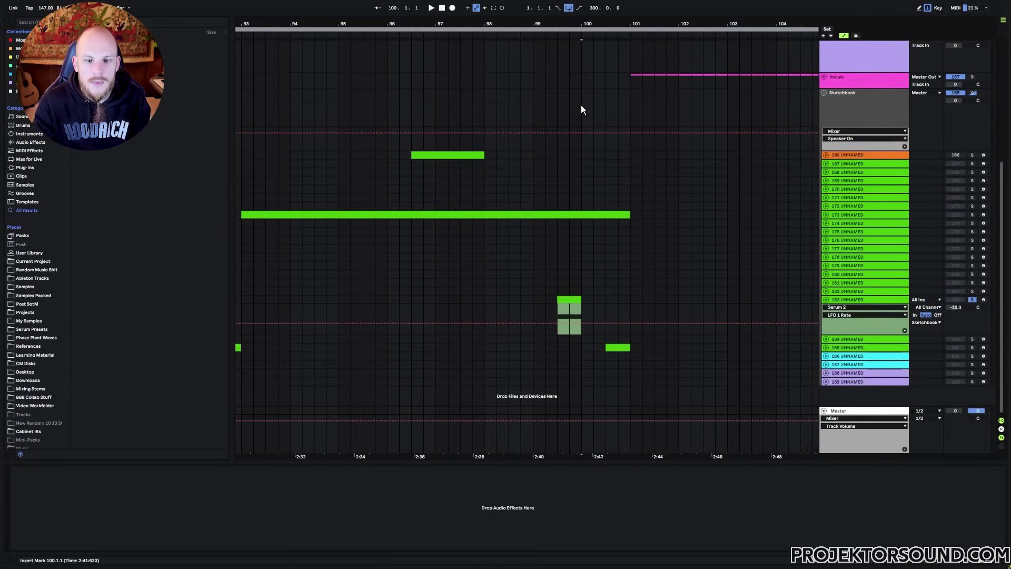
Turn off track 183's solo and collapse the track.
click(577, 341)
click(586, 374)
key(minus)
key(minus)
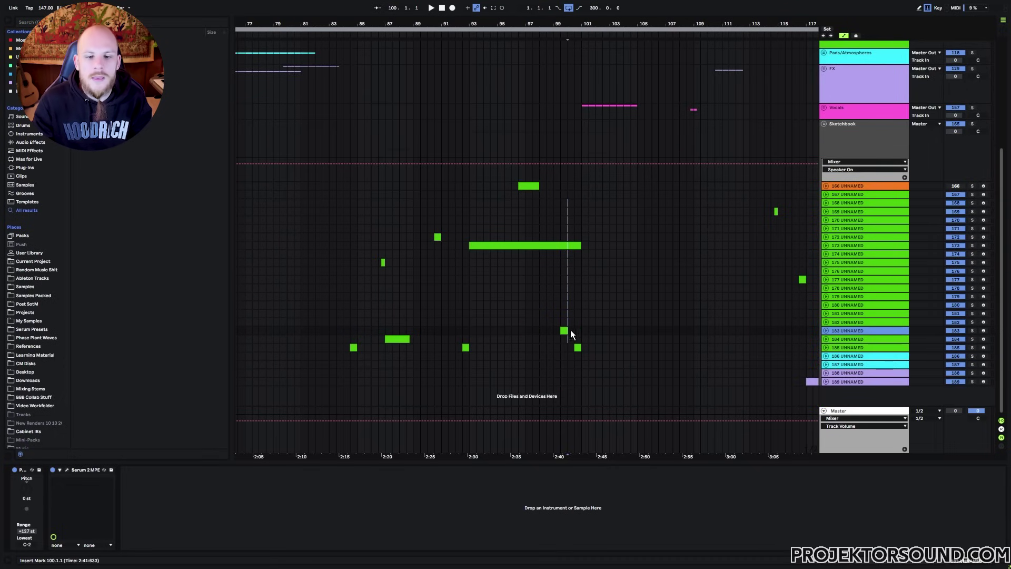
Examine the Drums group around 99.1.1, halfway through the section that starts at bar 97.
click(551, 371)
scroll(558, 316, up, 5)
scroll(558, 276, up, 2)
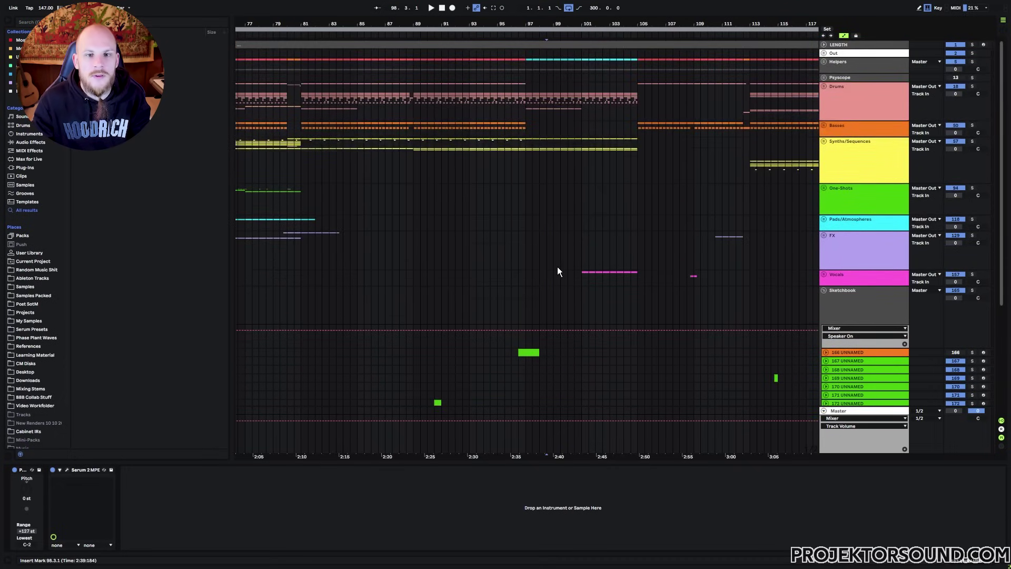
click(553, 101)
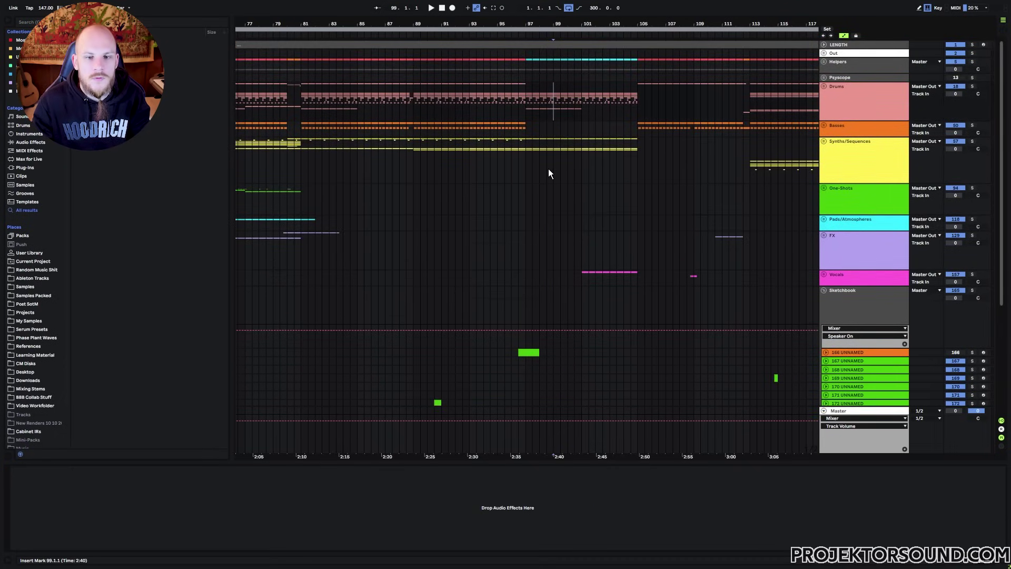
drag(554, 105, 554, 264)
drag(566, 97, 568, 298)
click(553, 97)
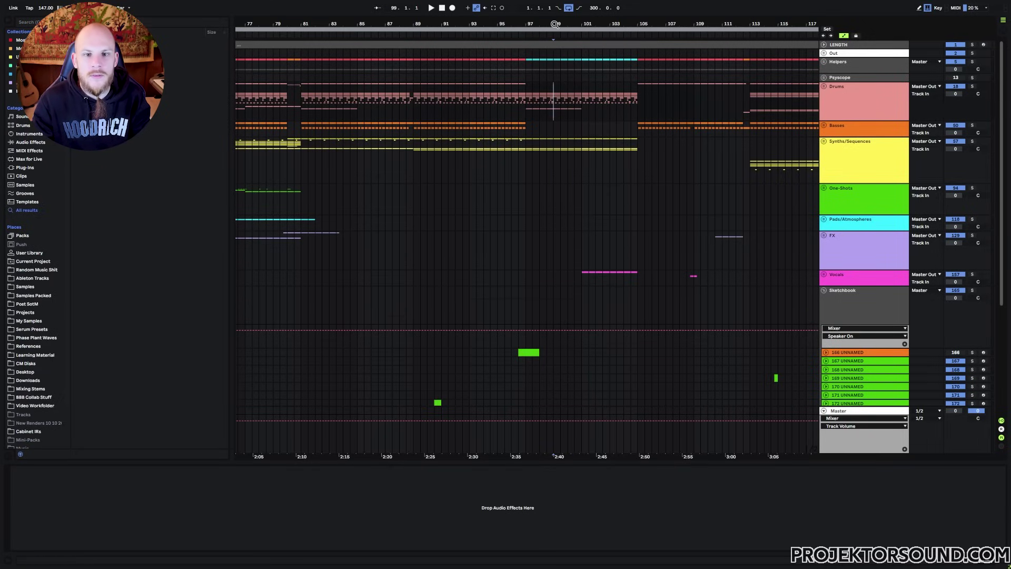
Compare the position of track 183's clip from 99.3.1 to 100.1.1 with bar 99.1.1 in the Drums group.
key(plus)
scroll(596, 147, down, 8)
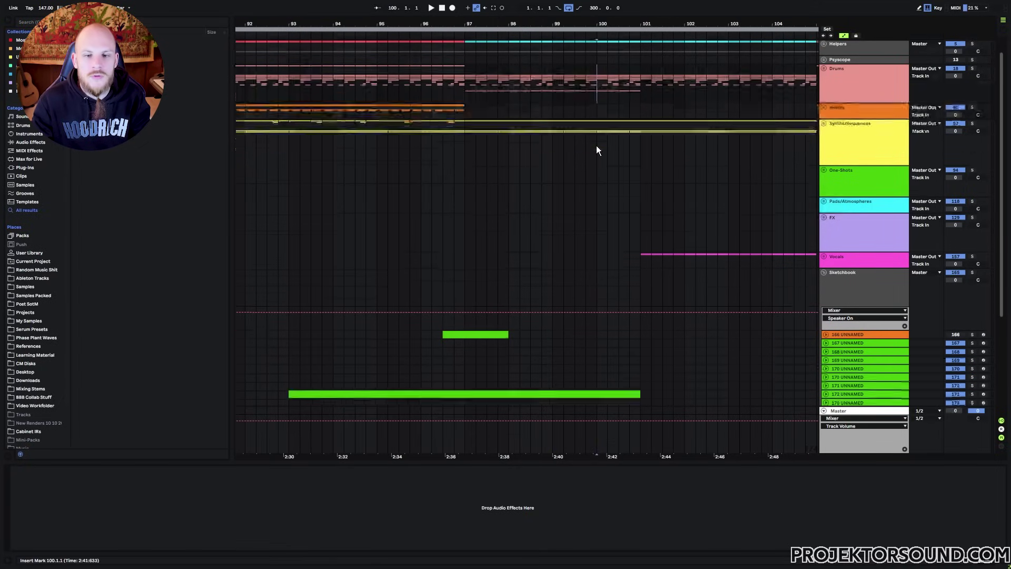
click(590, 329)
scroll(574, 274, up, 6)
scroll(558, 211, up, 3)
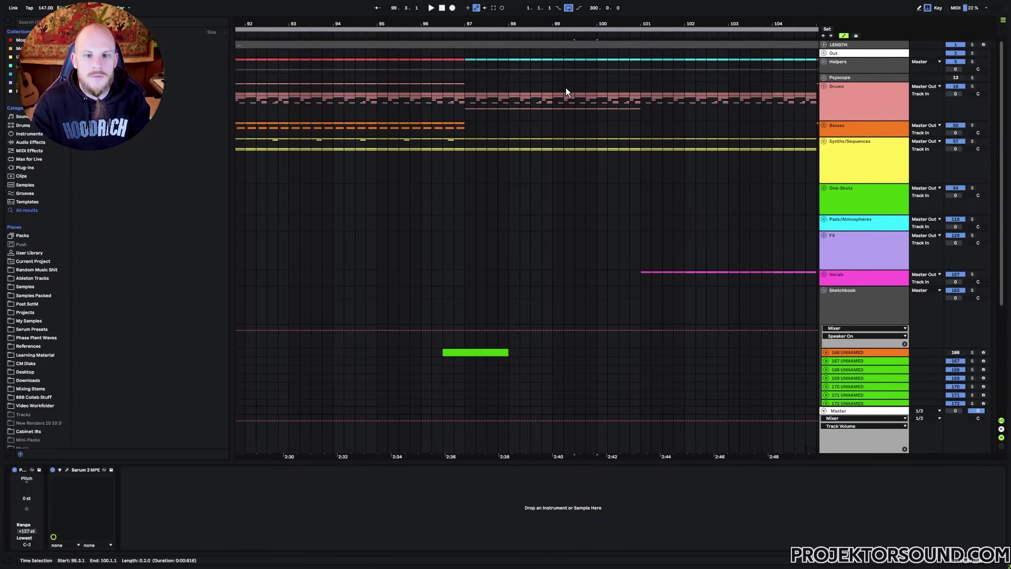
click(552, 98)
drag(551, 91, 552, 116)
scroll(552, 116, down, 5)
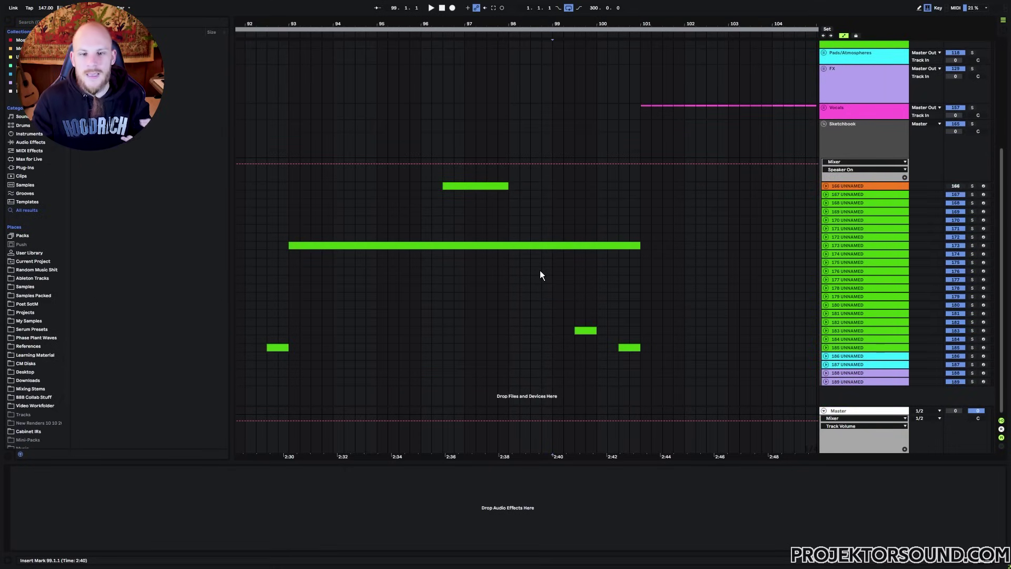
Mark the repeating clips of tracks 169 and 181 up to 161.1.1 and examine track 181's repeats from 129.1.1 onward.
drag(562, 26, 557, 13)
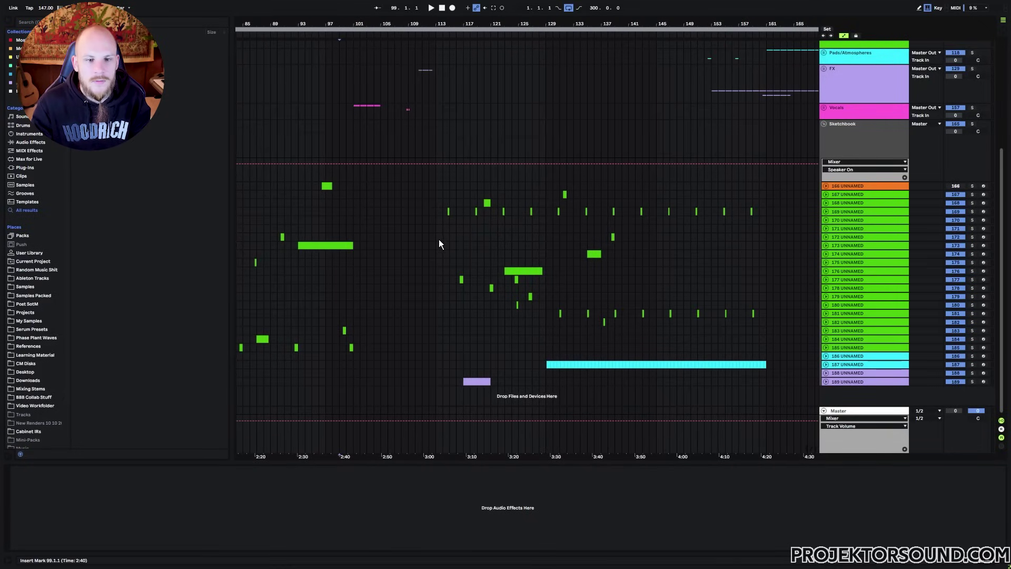
drag(457, 211, 766, 212)
drag(546, 313, 766, 314)
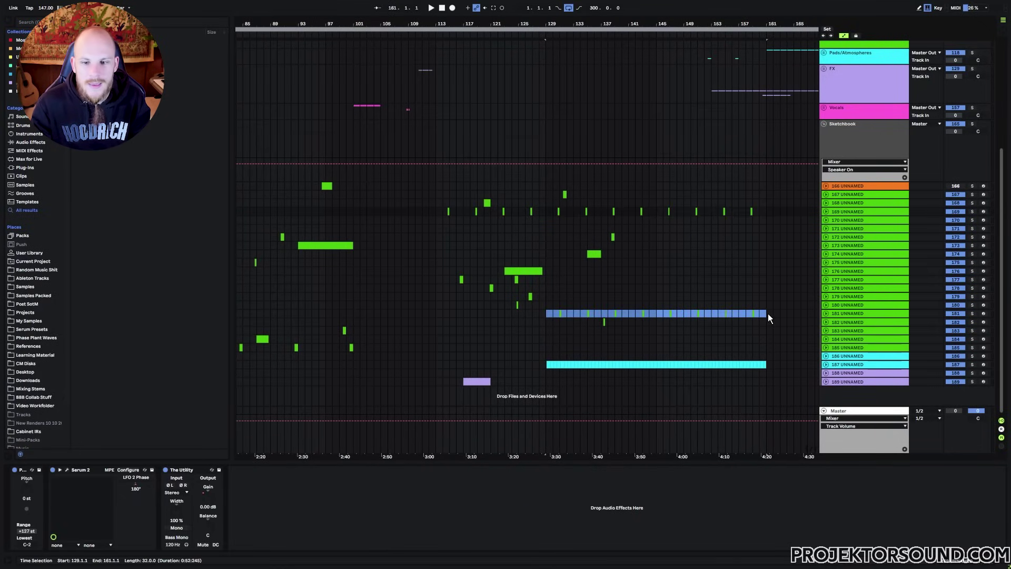
key(Left)
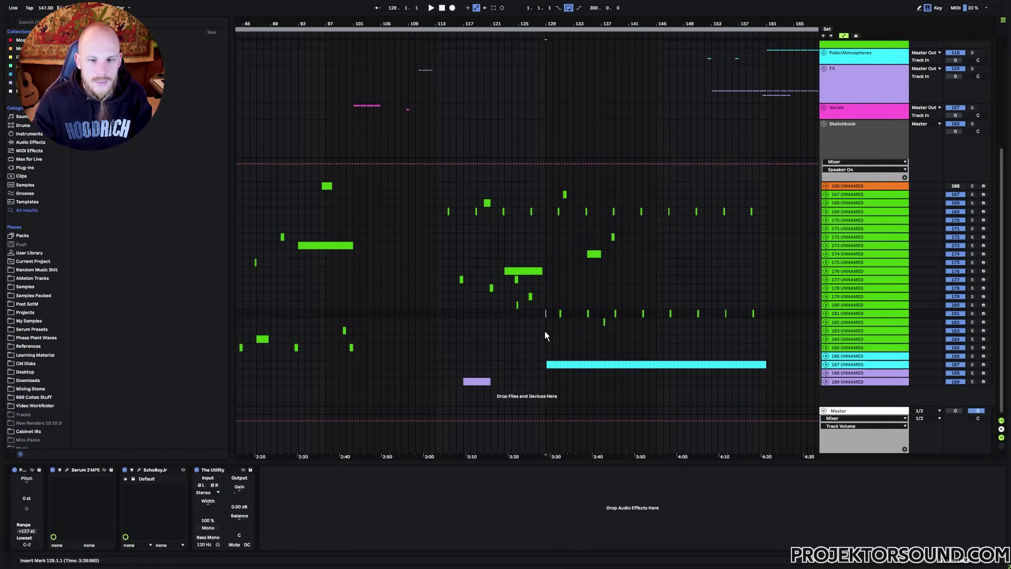
scroll(561, 248, up, 8)
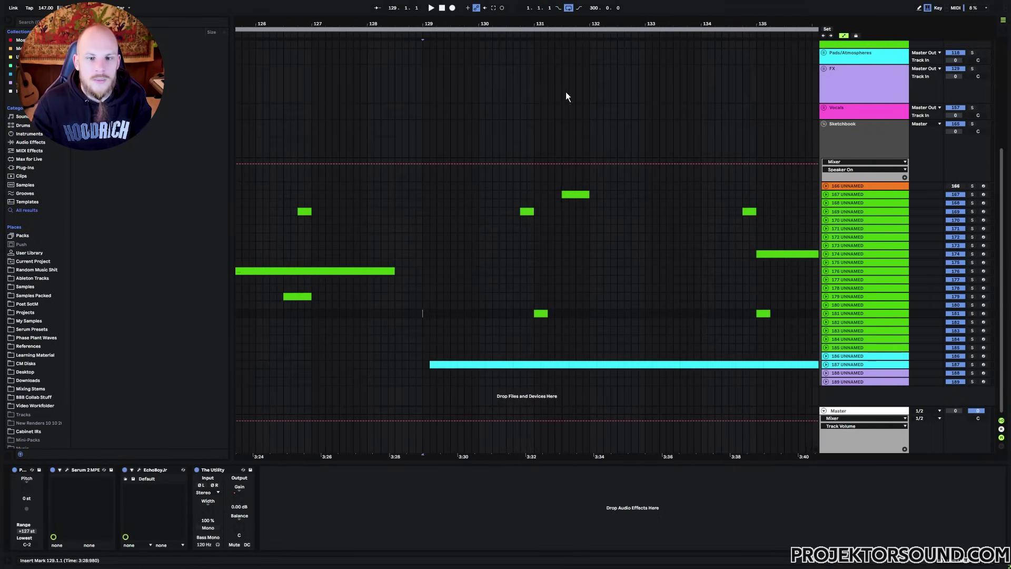
click(541, 313)
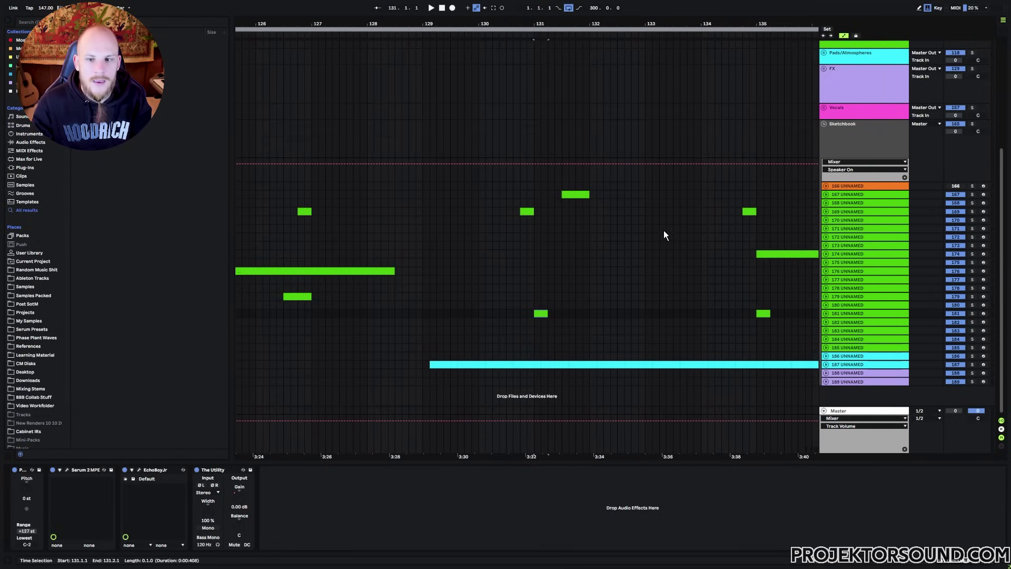
scroll(558, 235, right, 5)
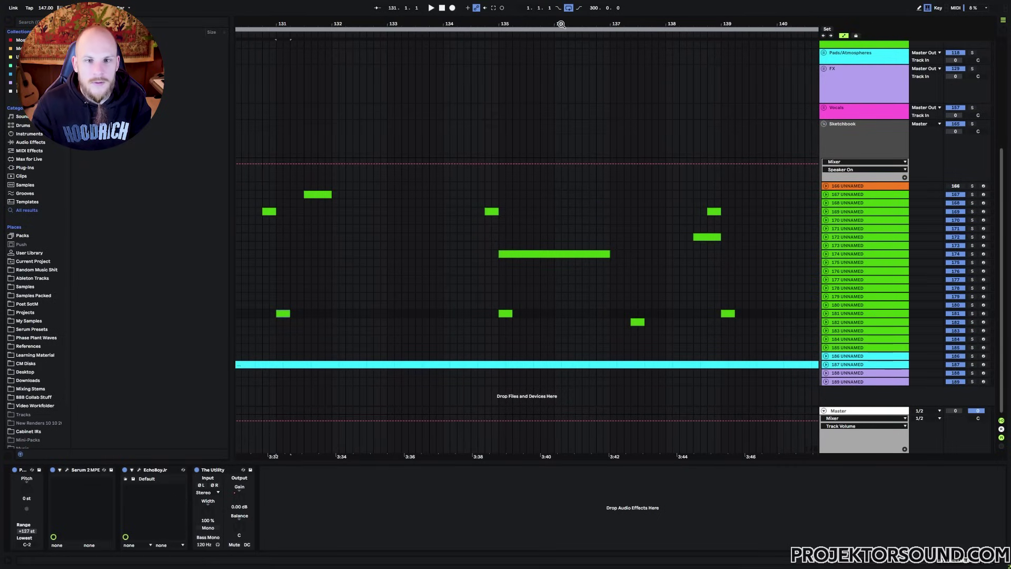
scroll(482, 242, down, 6)
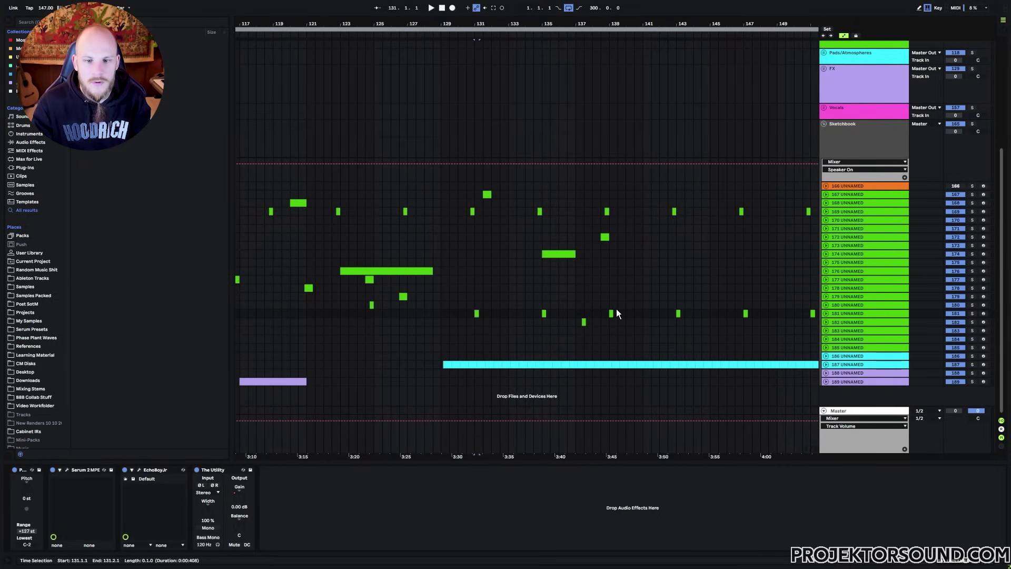
Find track 182's clip at 137.2.3, compare it with track 181's neighbouring clips, and expand track 182.
key(ctrl+a)
scroll(439, 274, down, 2)
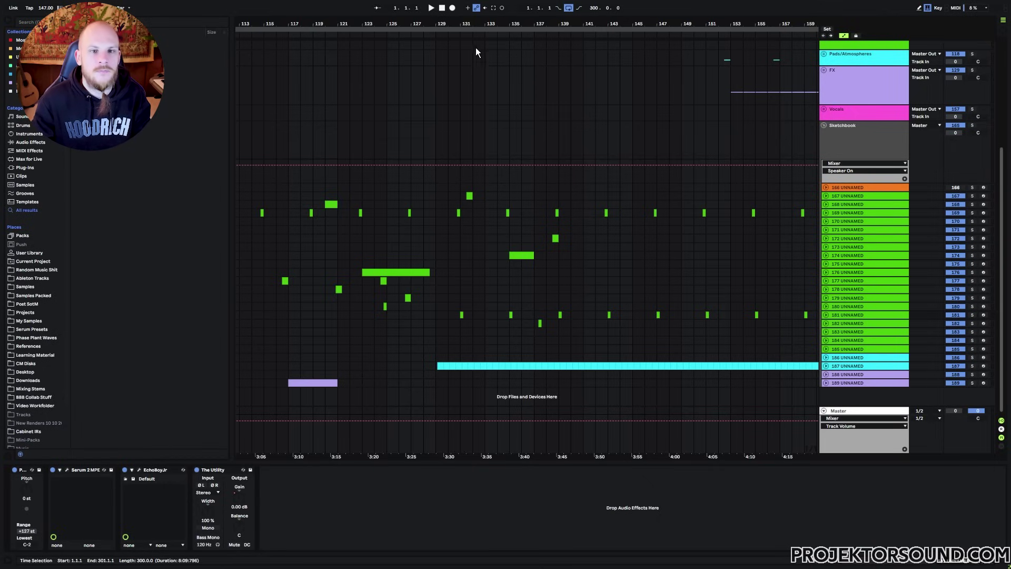
drag(474, 22, 474, 79)
click(633, 323)
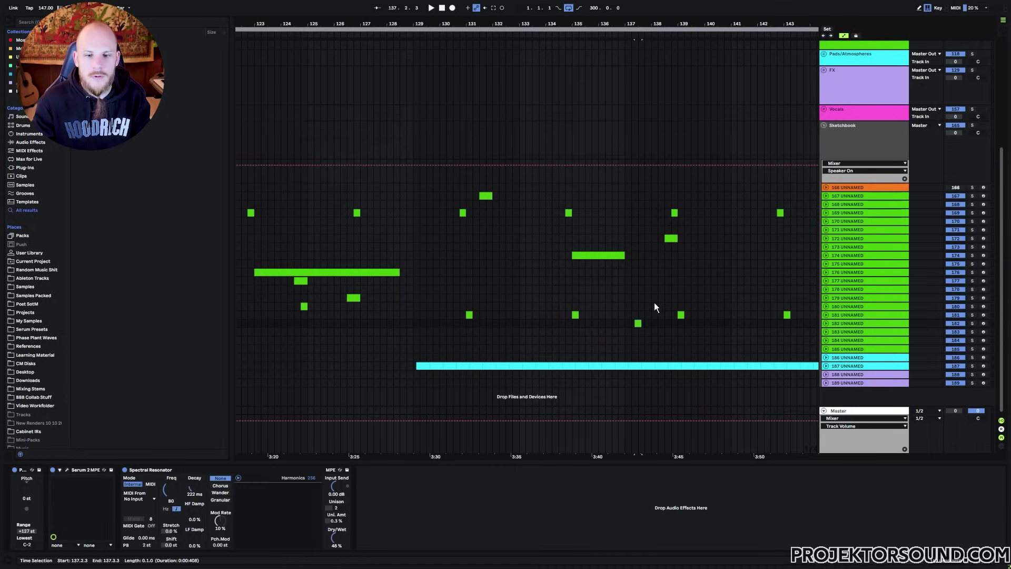
scroll(656, 307, up, 5)
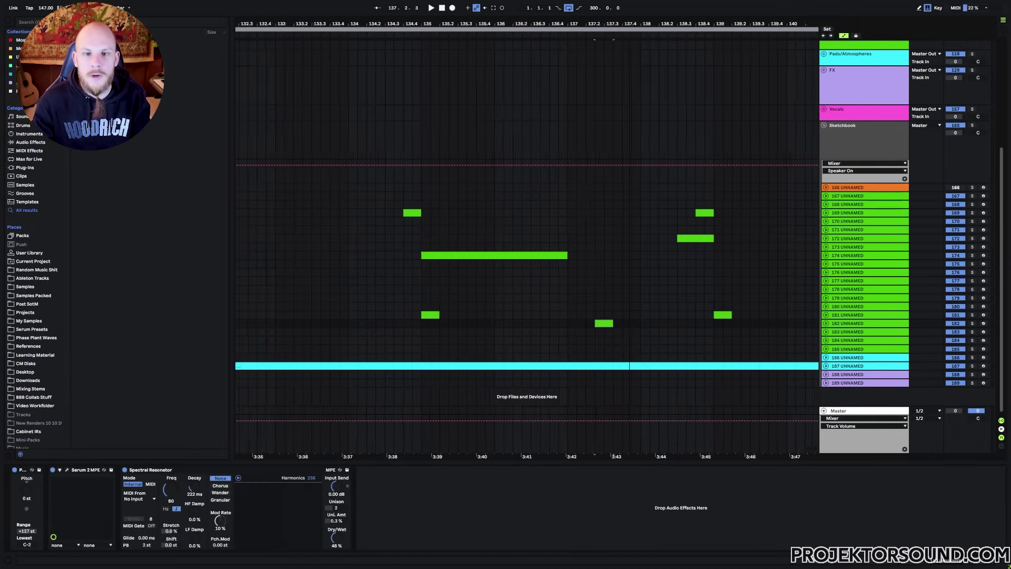
click(581, 312)
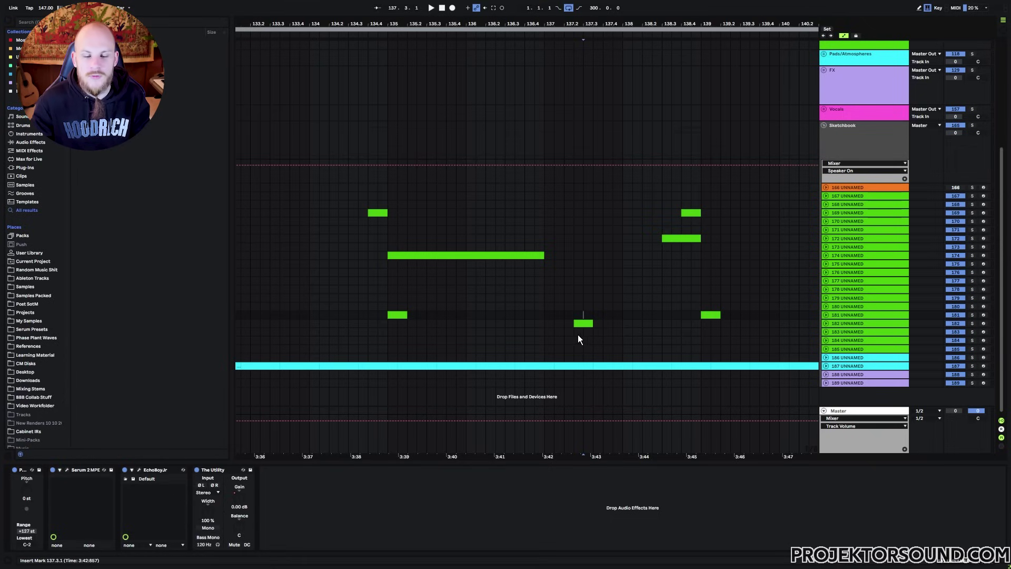
drag(546, 315, 622, 316)
click(584, 323)
click(826, 323)
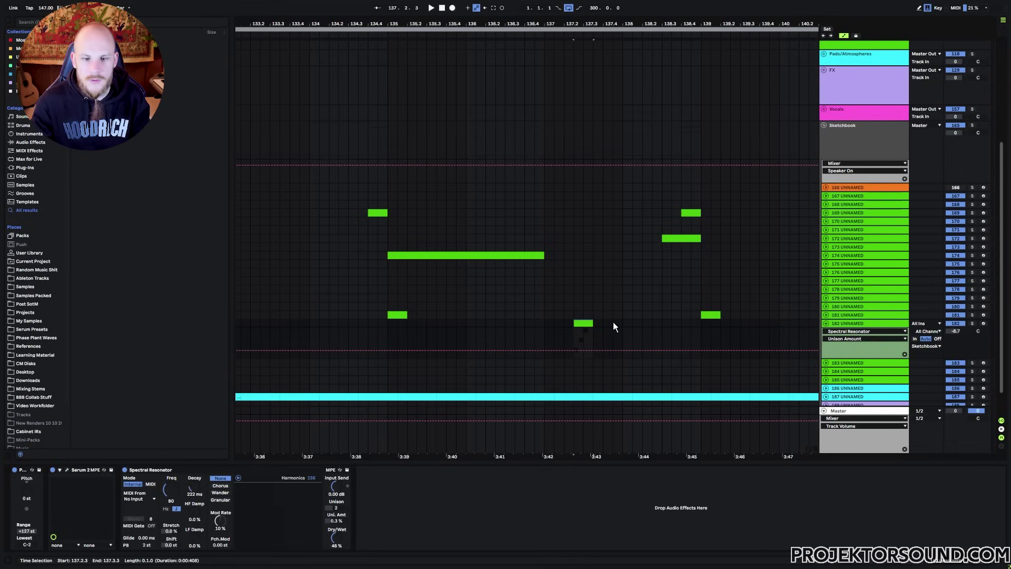
Solo track 182 and audition its clip from 137.3.1.
click(585, 337)
key(s)
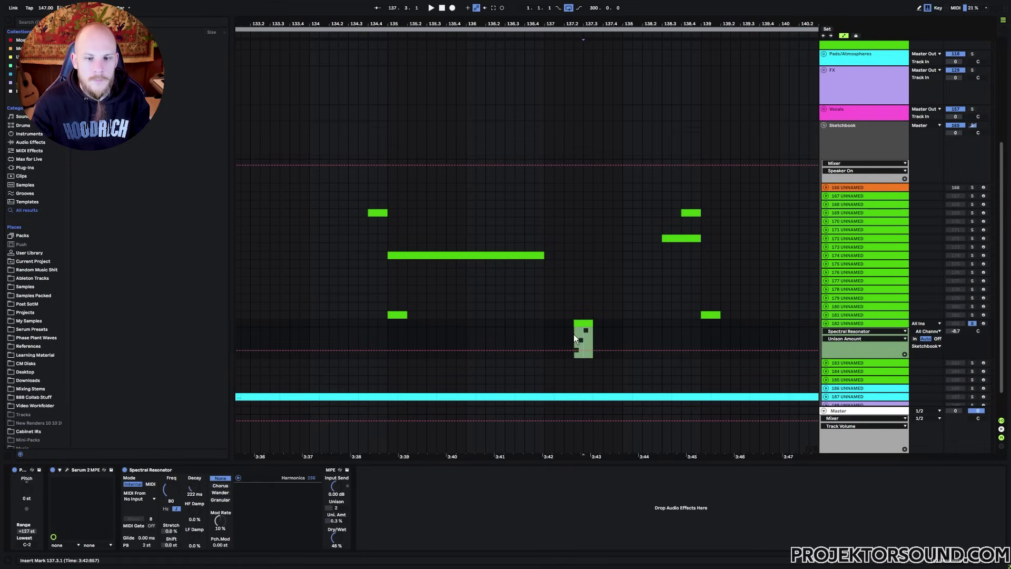
key(space)
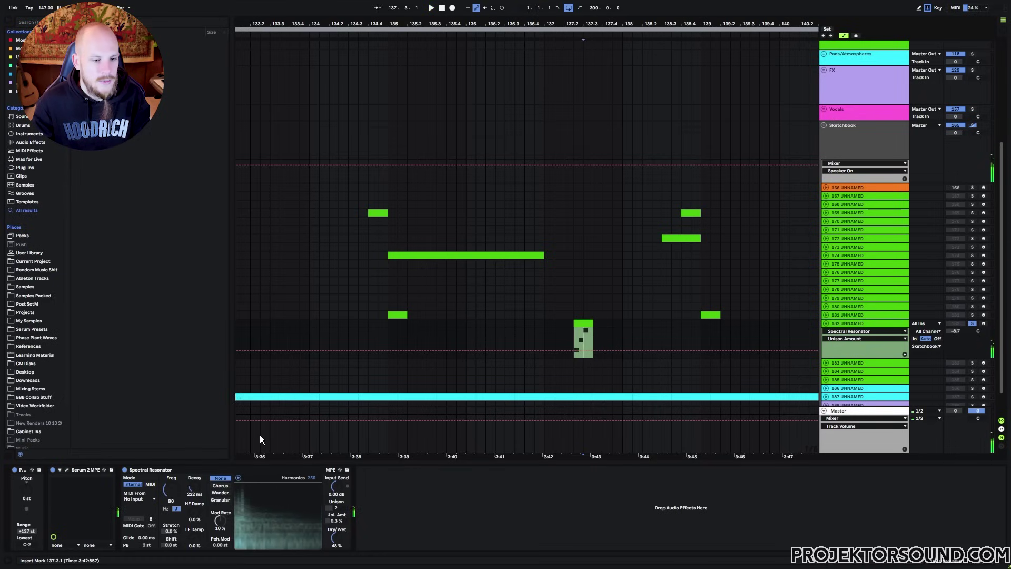
key(space)
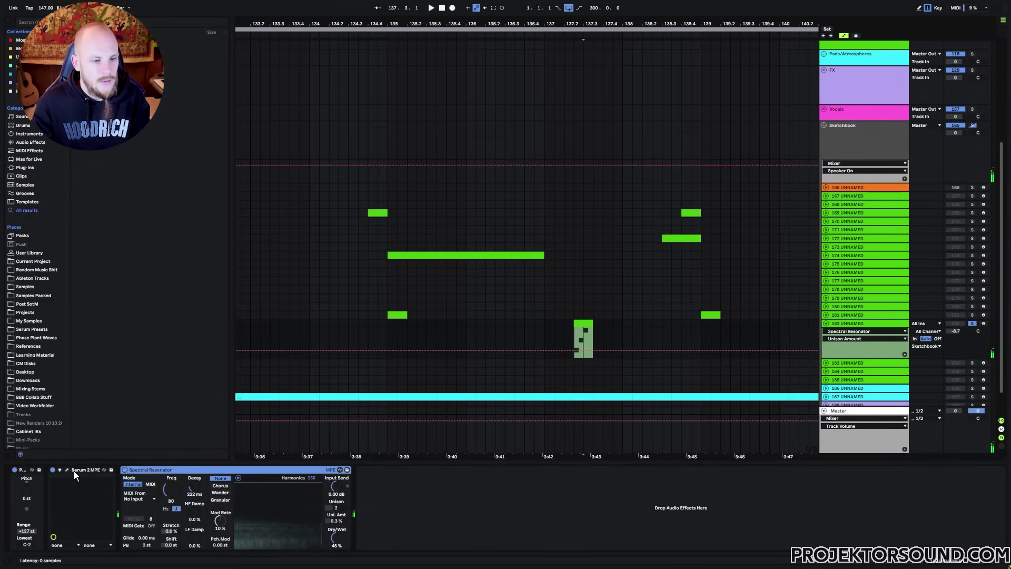
Inspect track 182's Serum 2 patch, close its window, and replay the clip from 137.2.3.
click(65, 469)
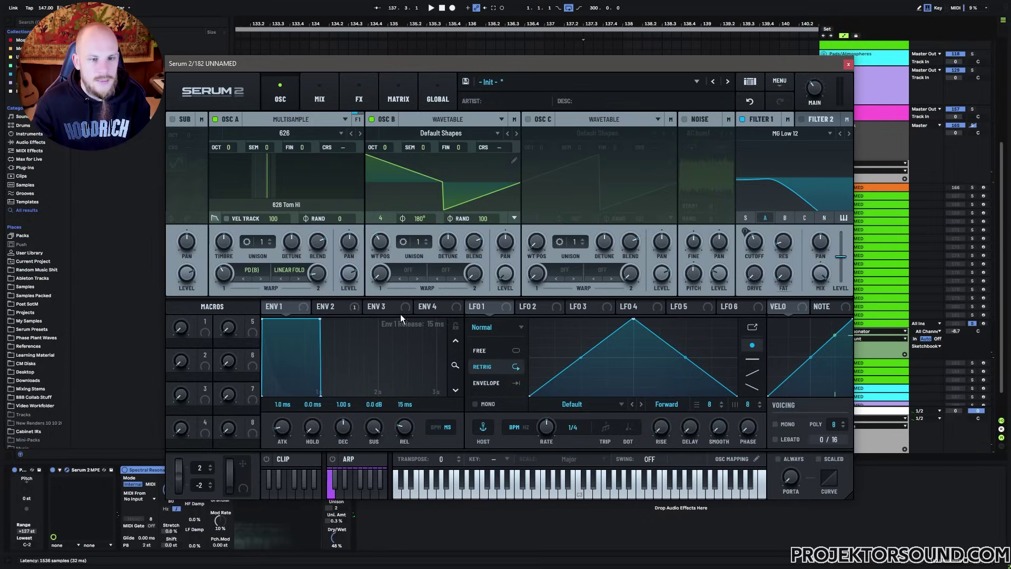
click(847, 64)
click(576, 337)
key(space)
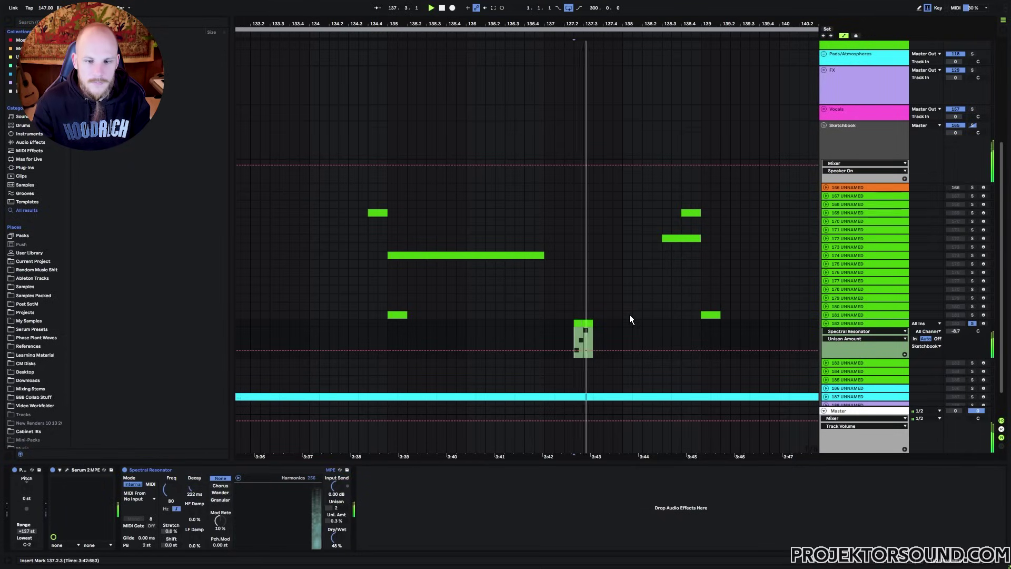
key(space)
Mark track 182 from 137.3.1 to 137.4.1, turn off its solo, collapse it, and play the full mix from 137.1.1.
click(581, 334)
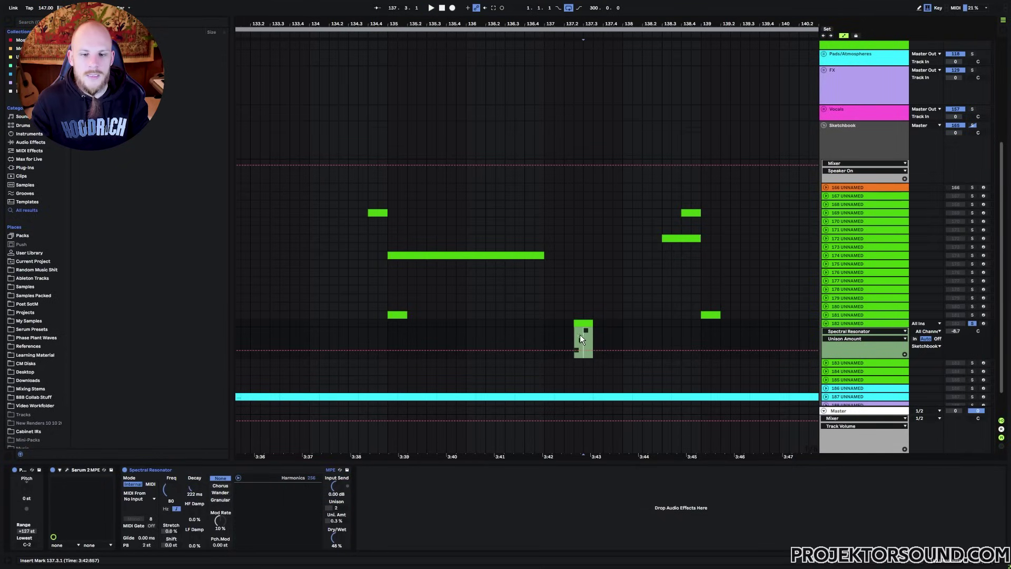
click(580, 333)
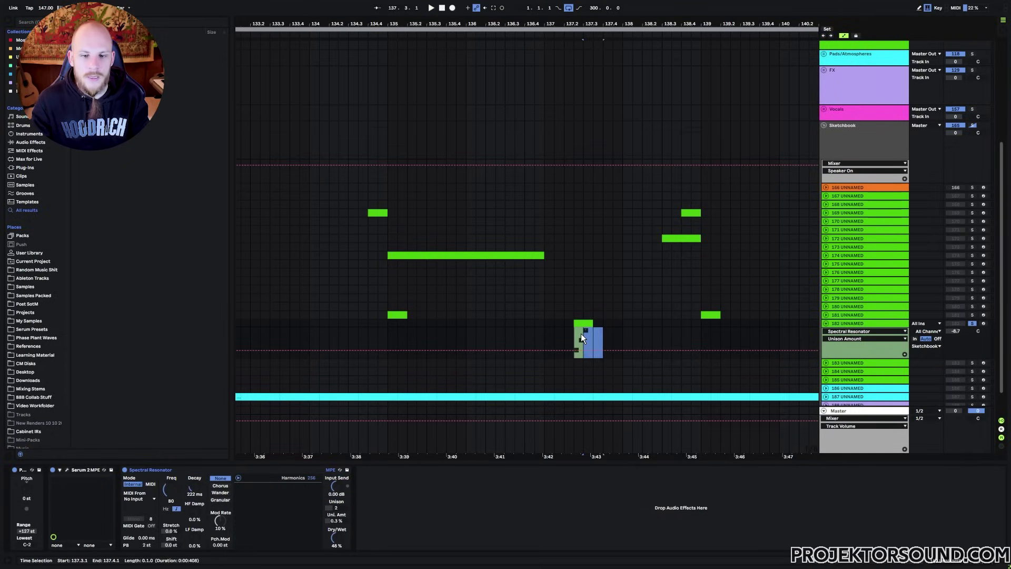
click(972, 323)
click(826, 324)
click(546, 324)
key(space)
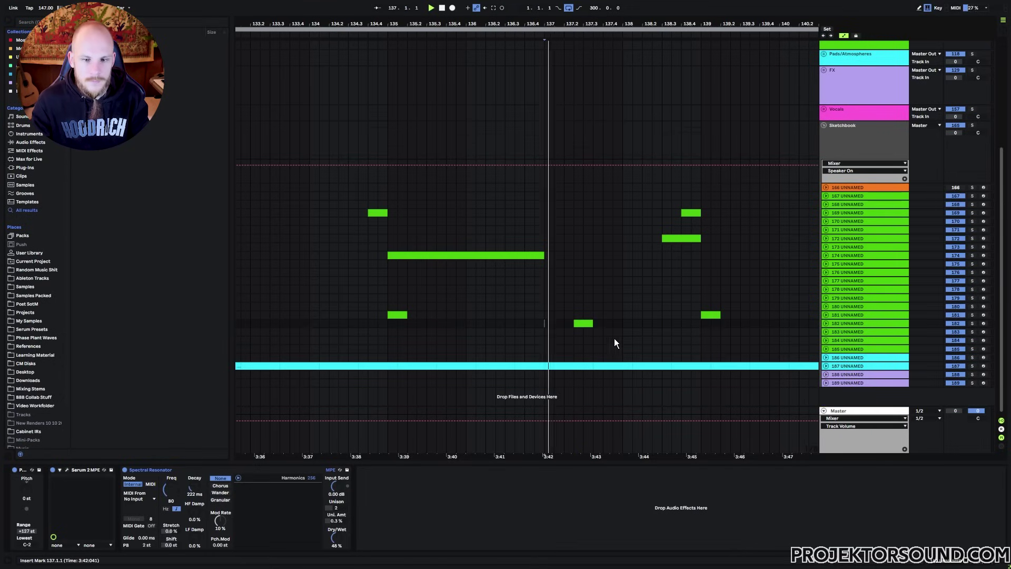
key(space)
Expand track 182, examine its clip at 137.2.3 and the empty space up to 138.3.1, and collapse the track again.
click(583, 323)
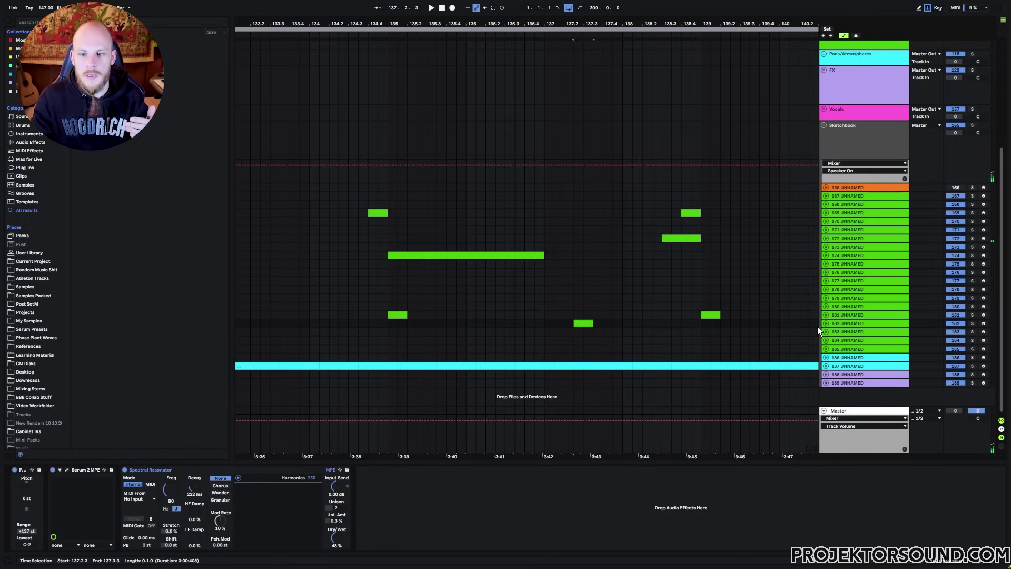
key(a)
click(571, 339)
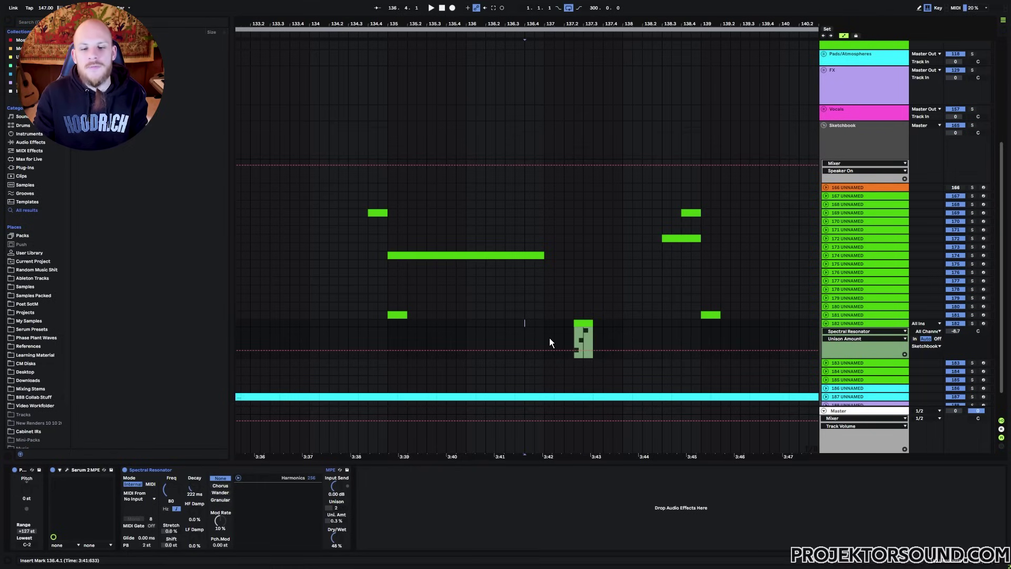
drag(542, 335, 658, 337)
click(662, 339)
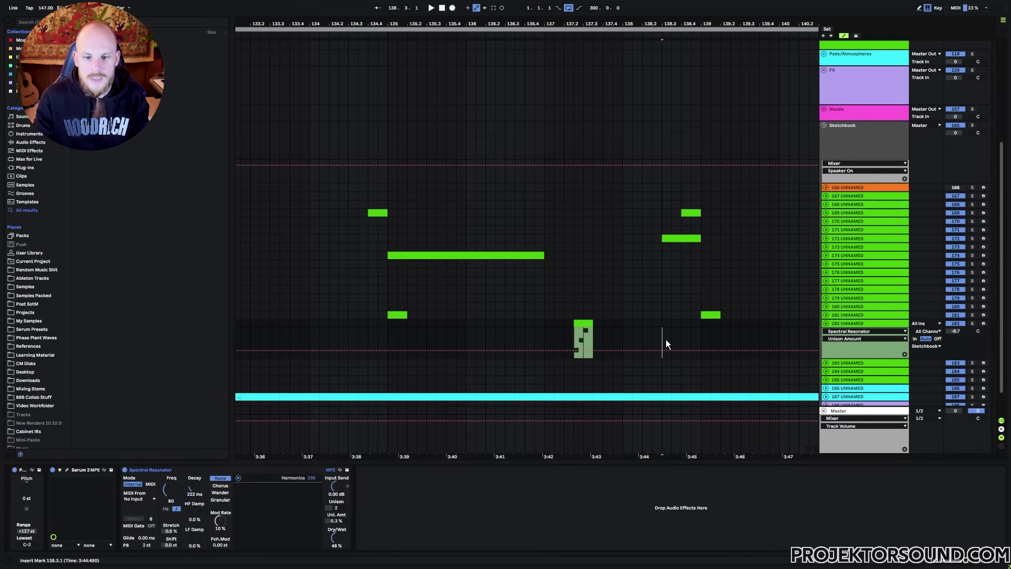
click(826, 323)
drag(555, 33, 555, 13)
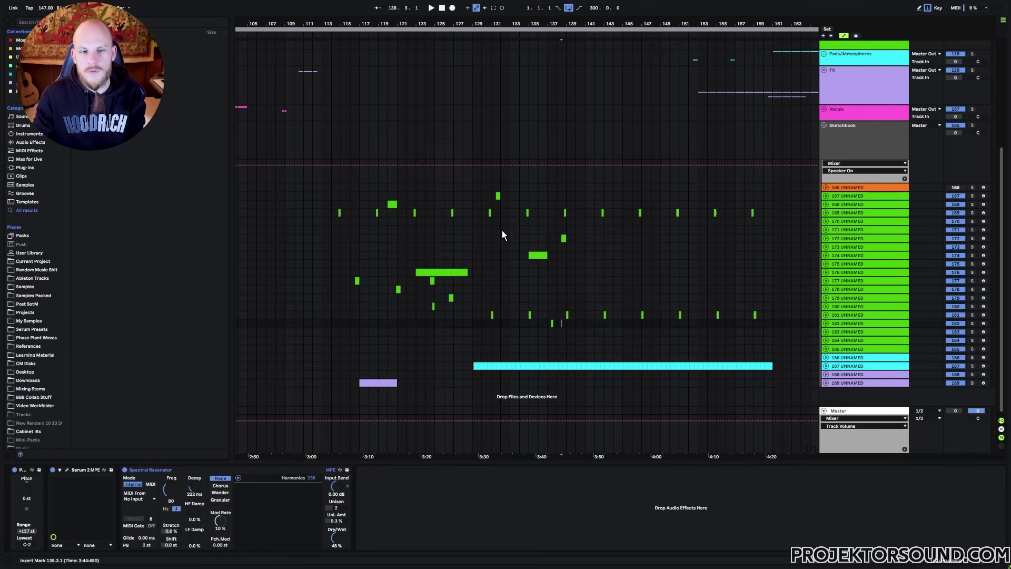
Mark track 169 from 113.1.1 to 129.1.1, expand the track, and show its Serum 2 LFO 2 Phase automation.
drag(333, 211, 463, 213)
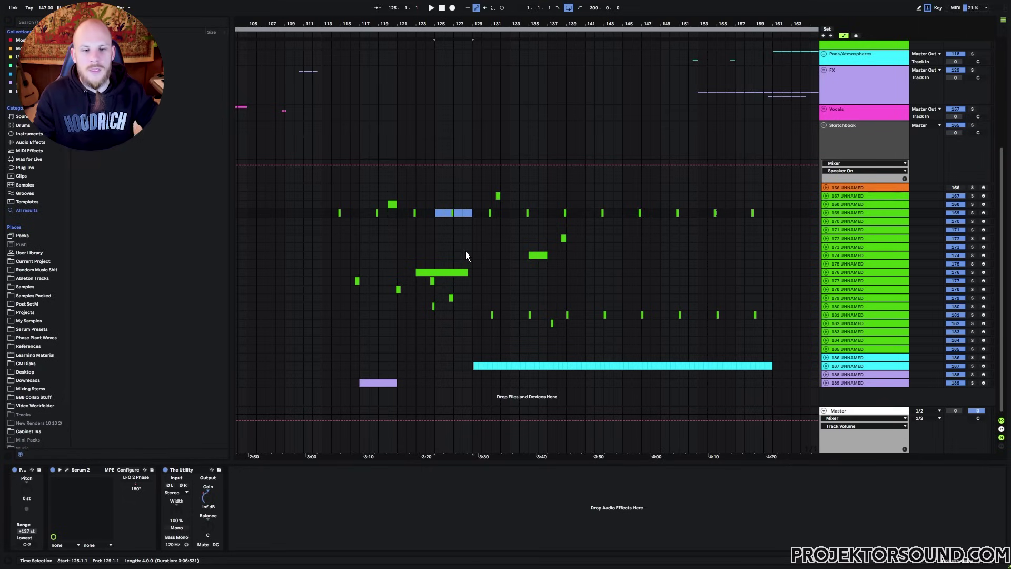
drag(324, 212, 472, 213)
click(837, 213)
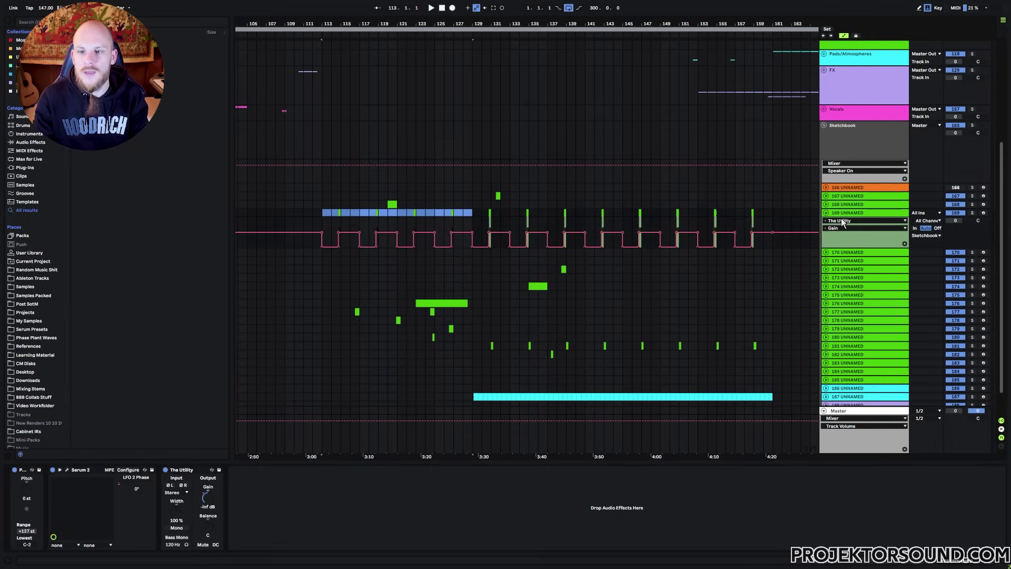
click(318, 226)
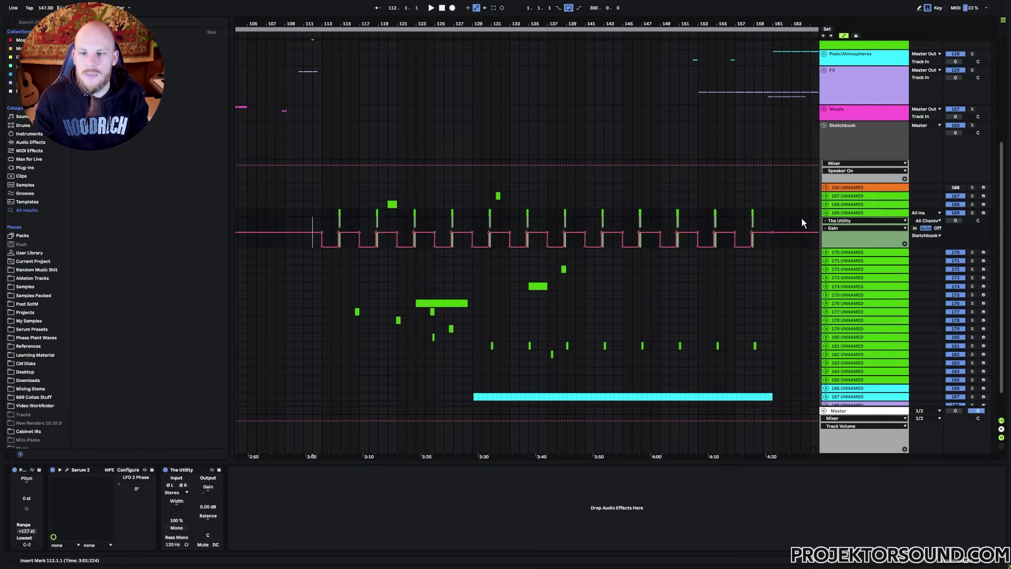
click(834, 228)
click(837, 220)
click(836, 240)
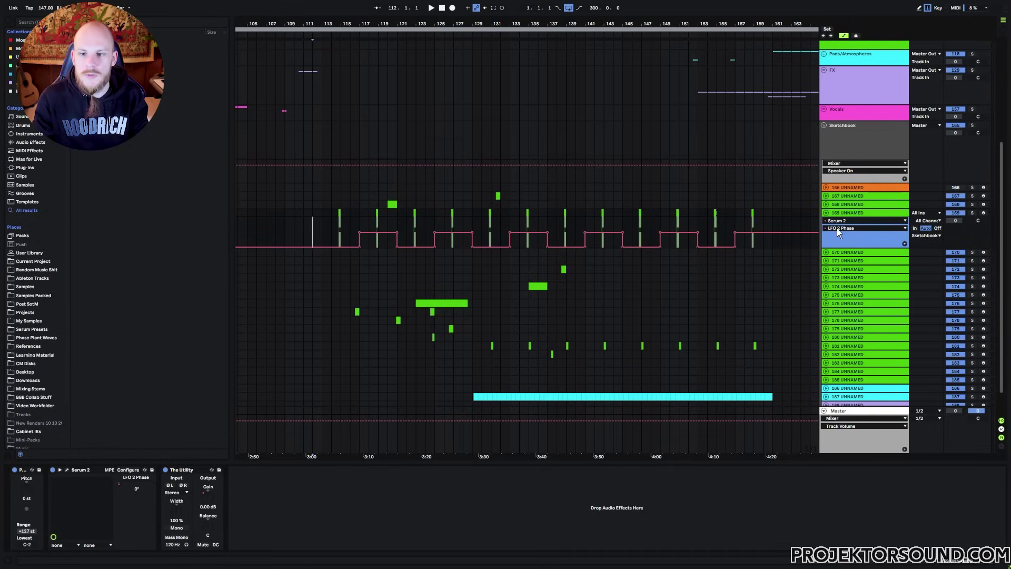
Solo track 169 and audition its clips at 114.4.1 and 118.4.1.
click(377, 212)
click(339, 213)
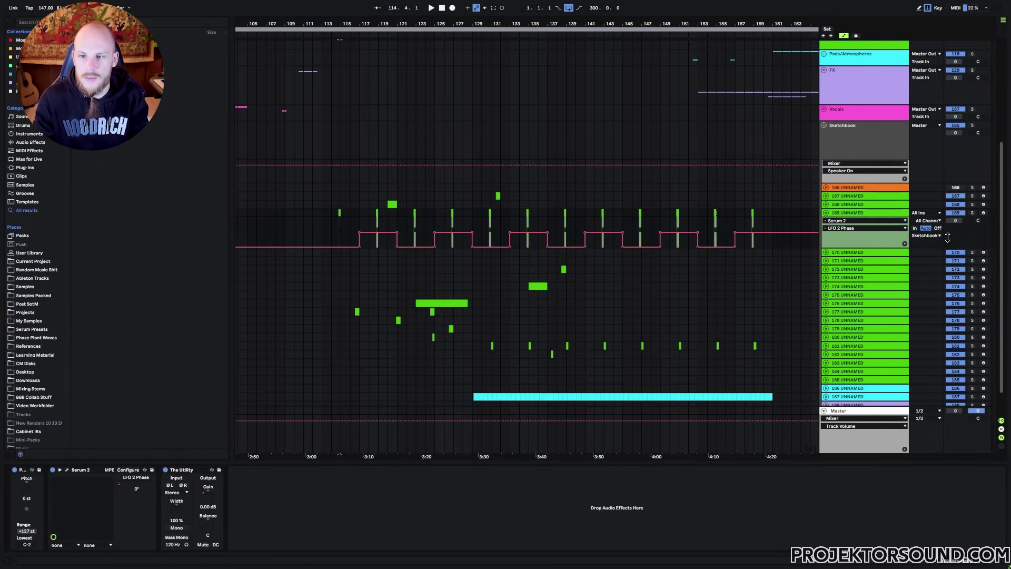
key(space)
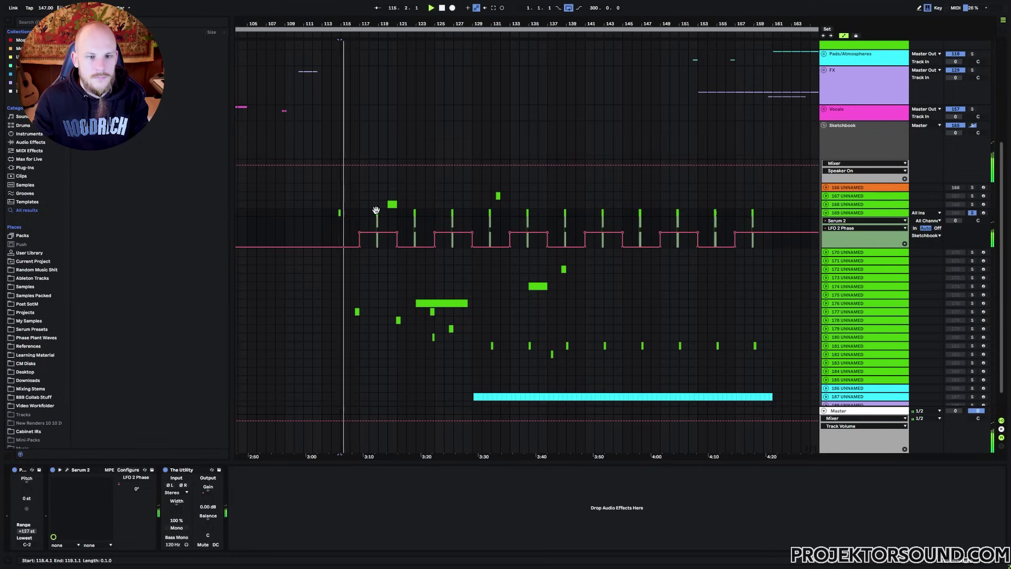
click(377, 213)
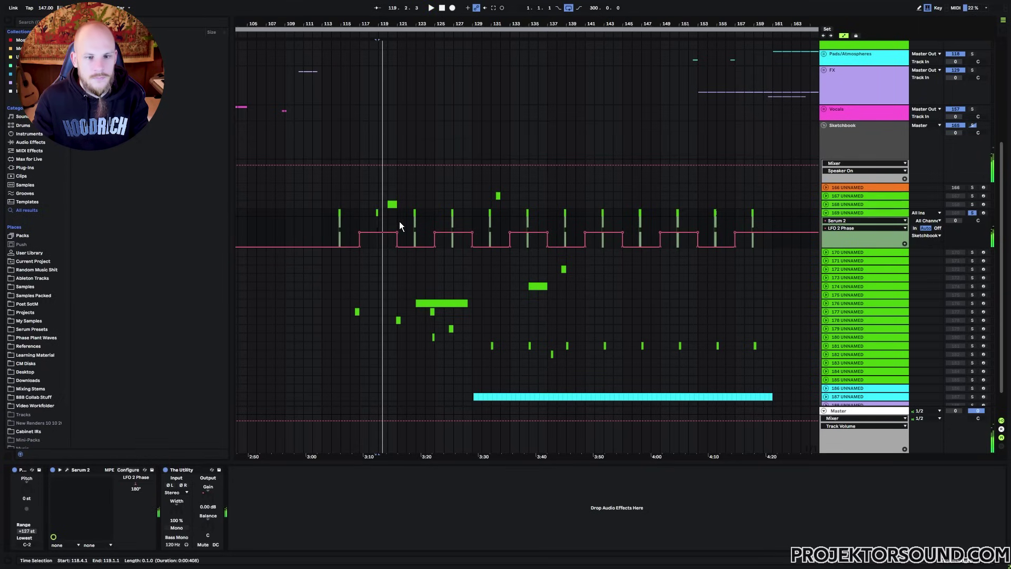
key(space)
Mark track 181 around its first clip, solo the track, and audition its clips at 131.1.1 and 135.1.1.
click(491, 346)
scroll(651, 314, down, 2)
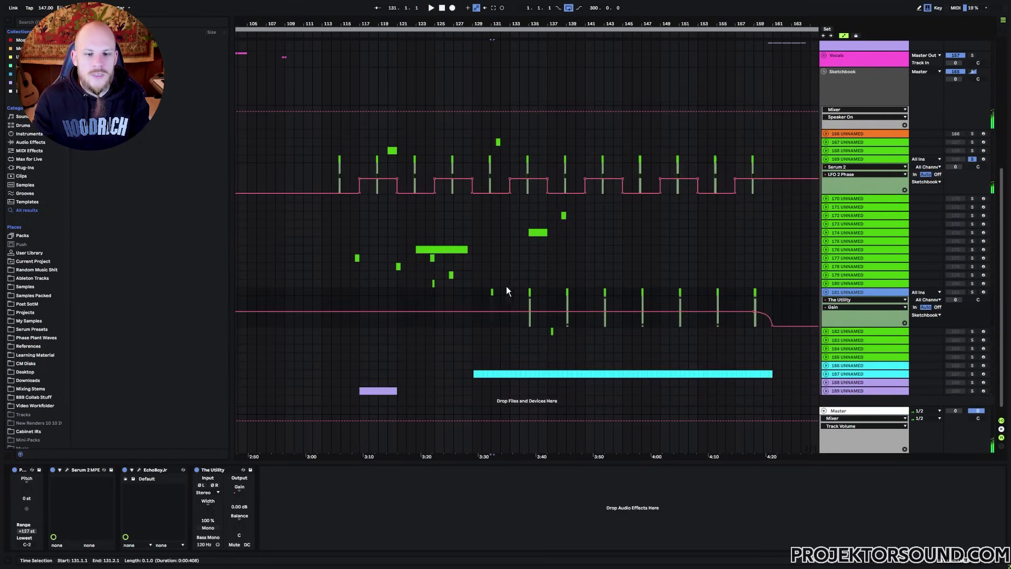
click(472, 292)
drag(474, 293, 504, 295)
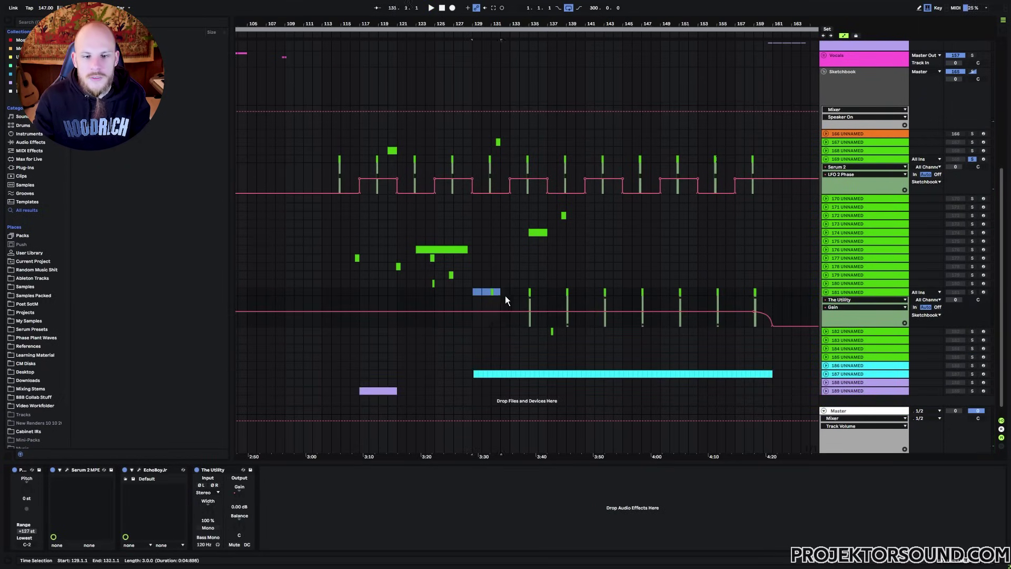
click(492, 294)
click(972, 292)
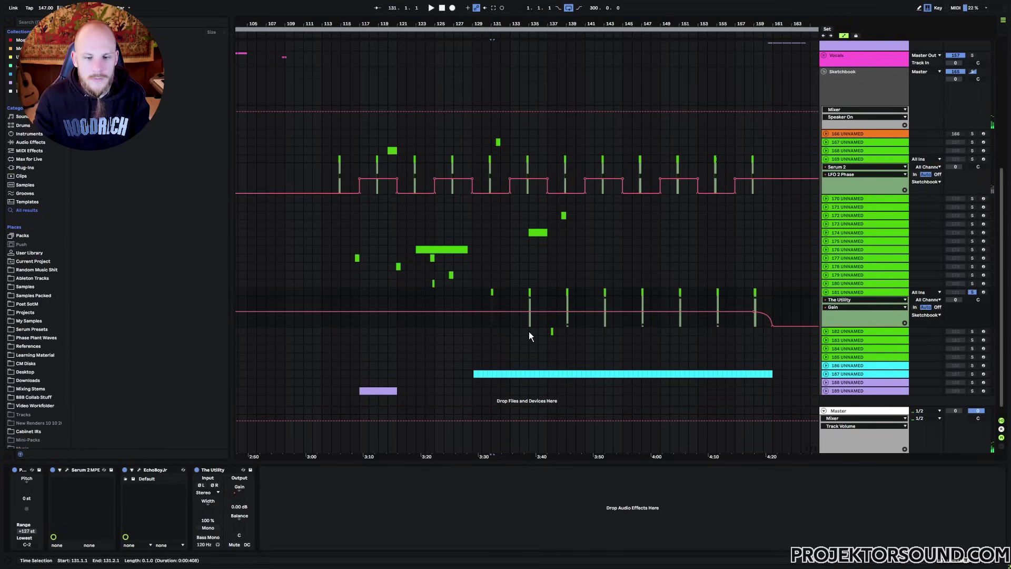
key(space)
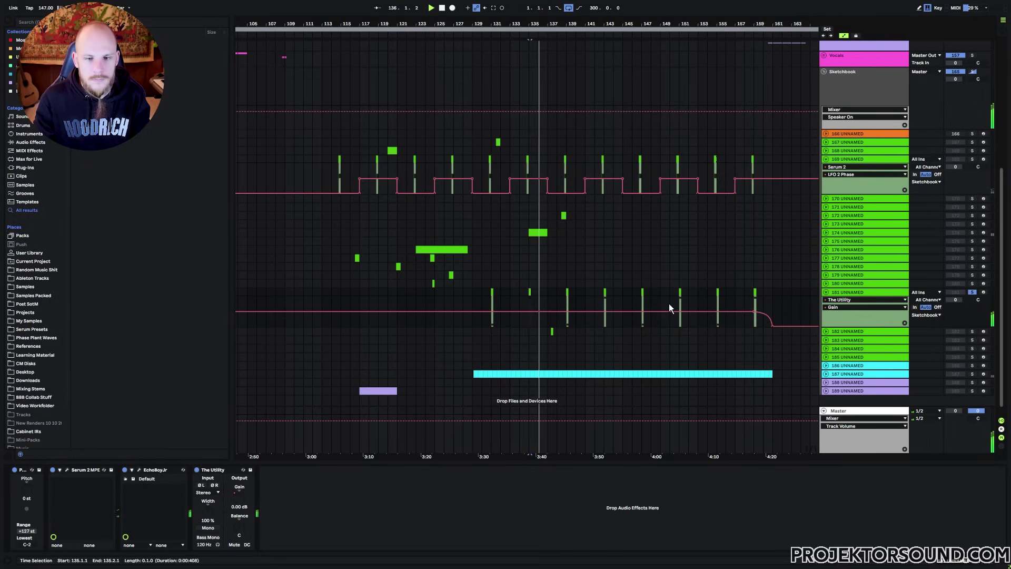
key(space)
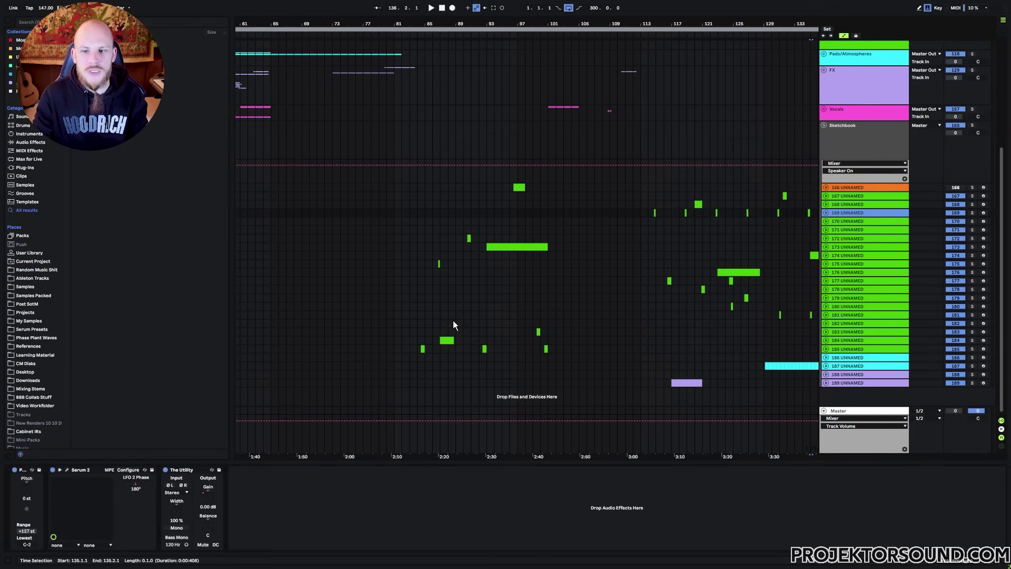
Compare the Sketchbook clips between bars 81 and 104 with the Synths/Sequences group, marking that group from 81.1.1 to 98.1.1.
drag(388, 232, 561, 353)
click(569, 340)
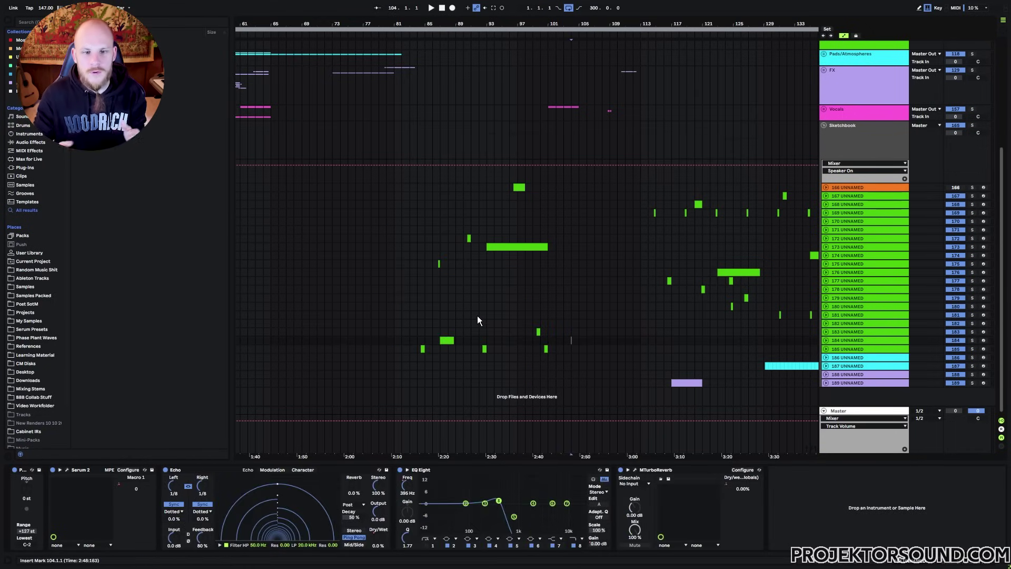
click(404, 248)
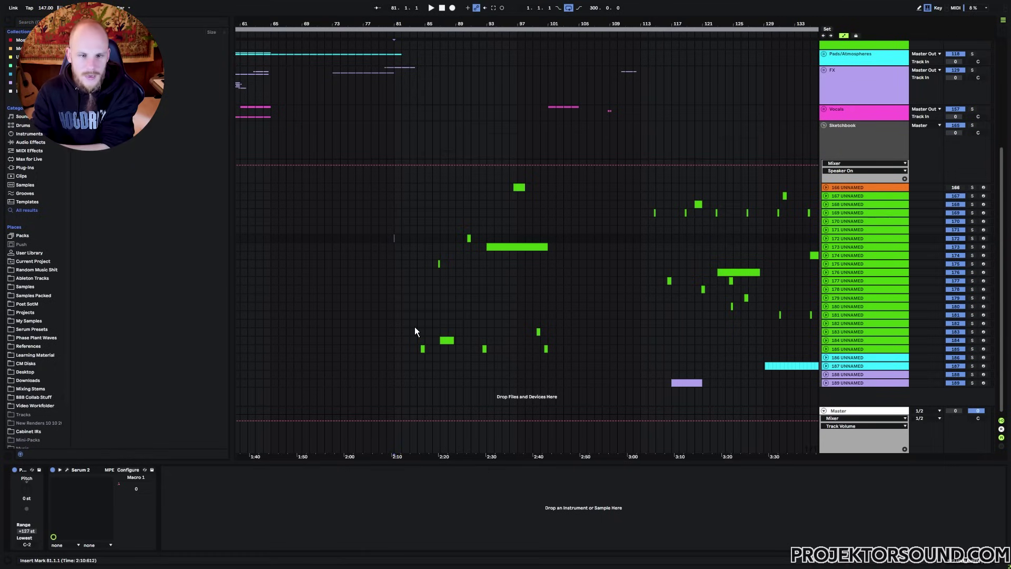
scroll(387, 280, up, 6)
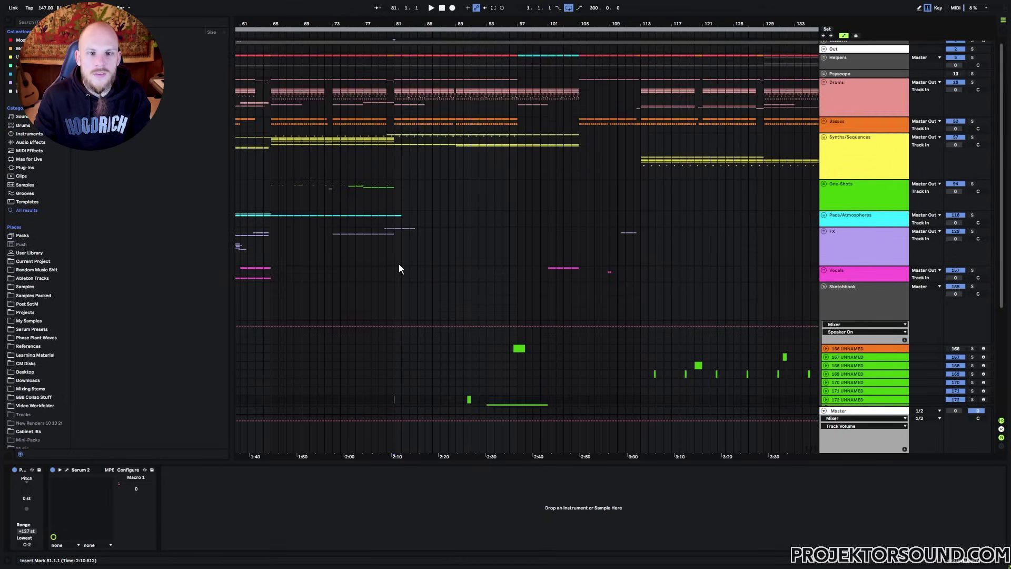
drag(395, 146, 520, 145)
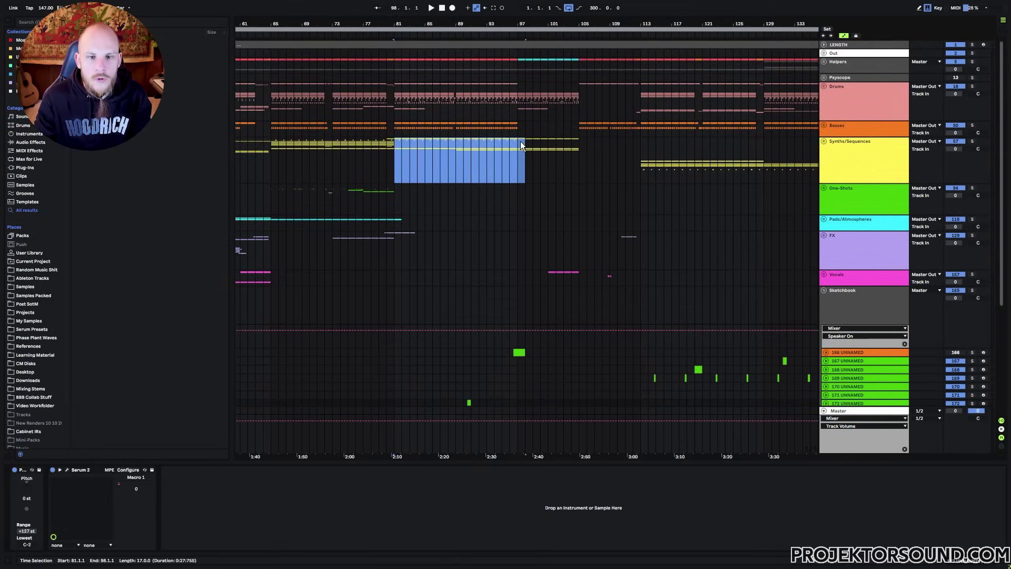
click(518, 146)
scroll(456, 192, down, 3)
scroll(456, 197, down, 4)
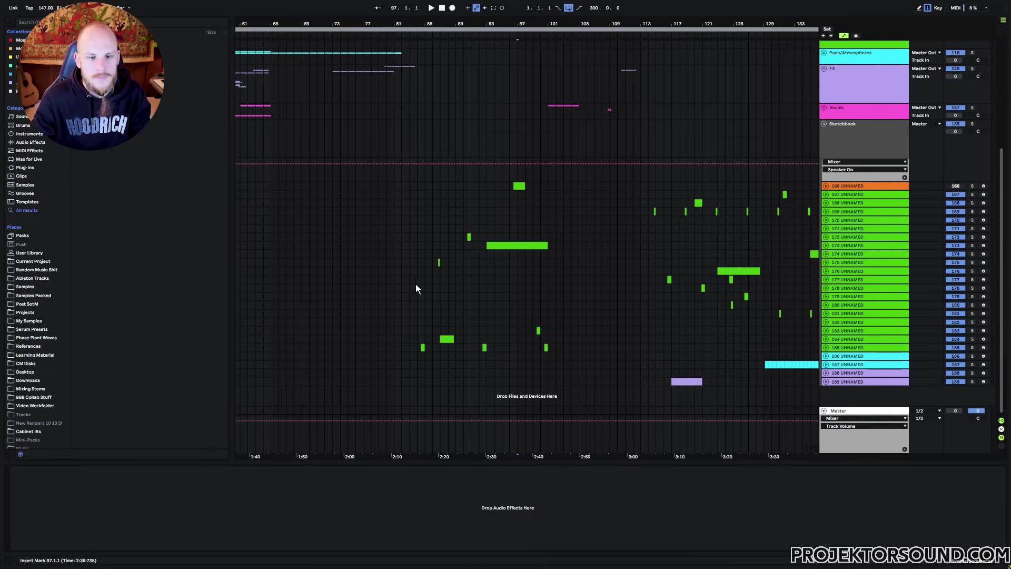
Play the full mix from 81.1.1, expand track 185, and set track 184's volume to -12 dB.
click(395, 294)
key(space)
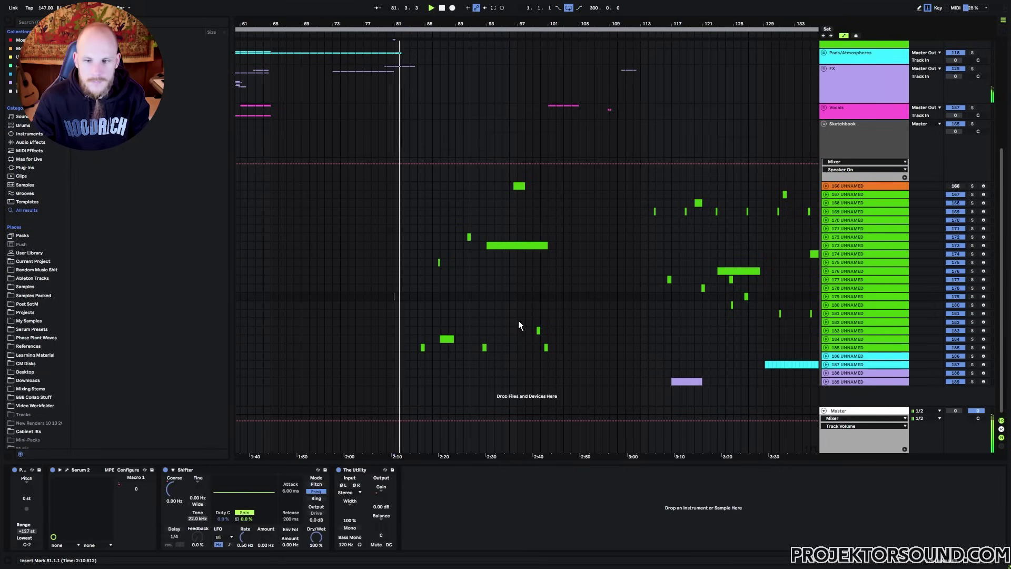
click(842, 348)
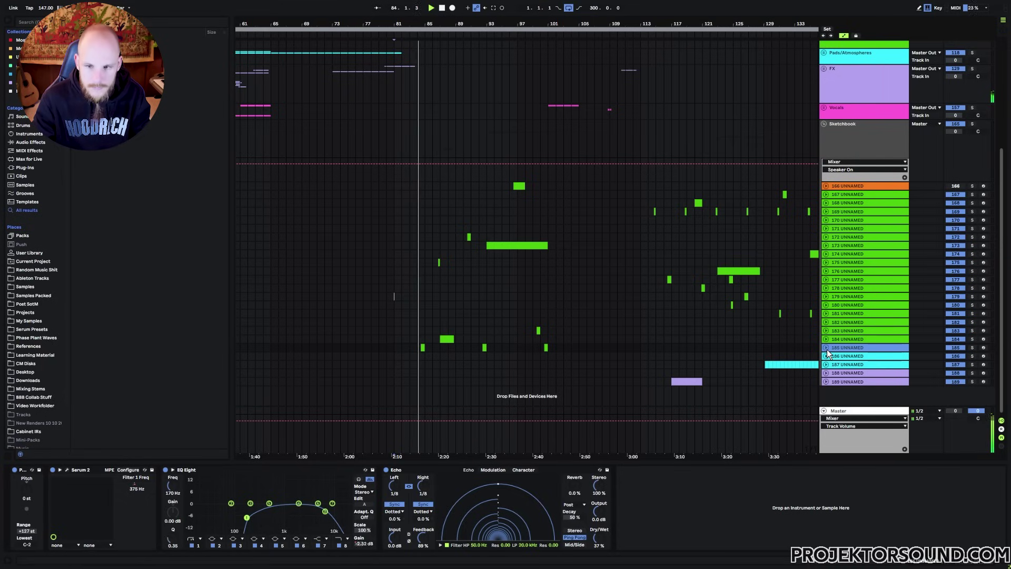
click(826, 348)
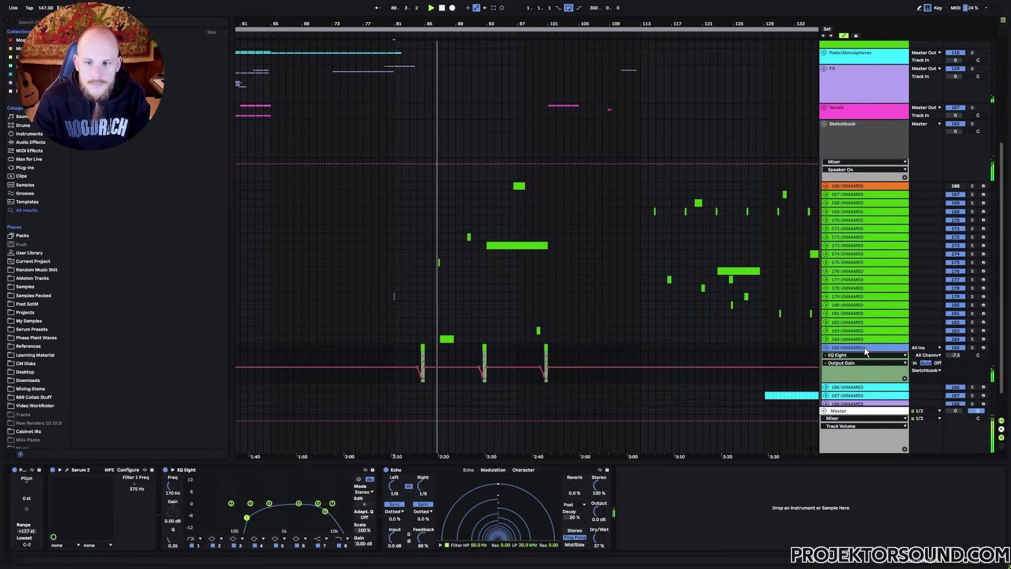
click(826, 339)
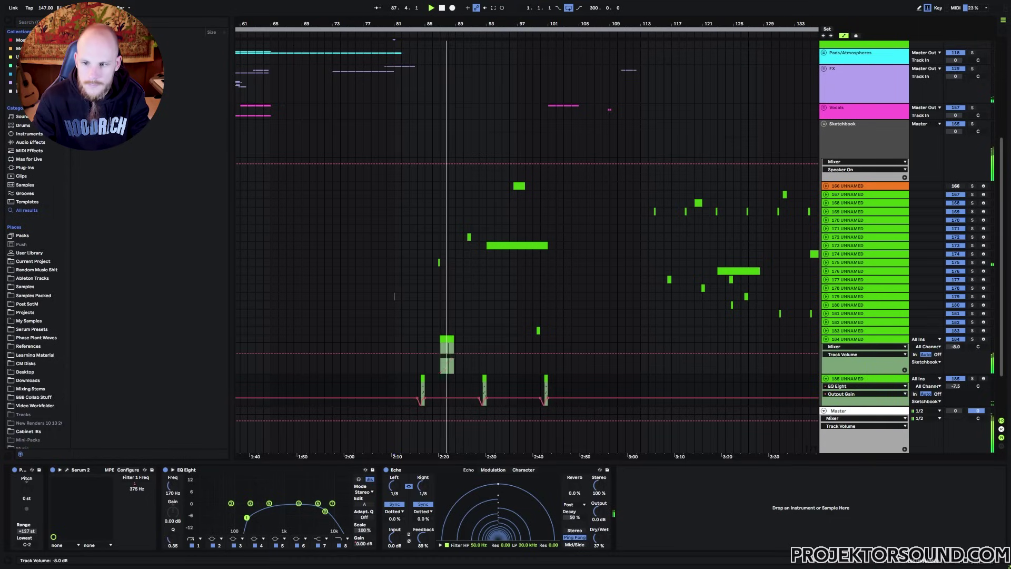
click(826, 339)
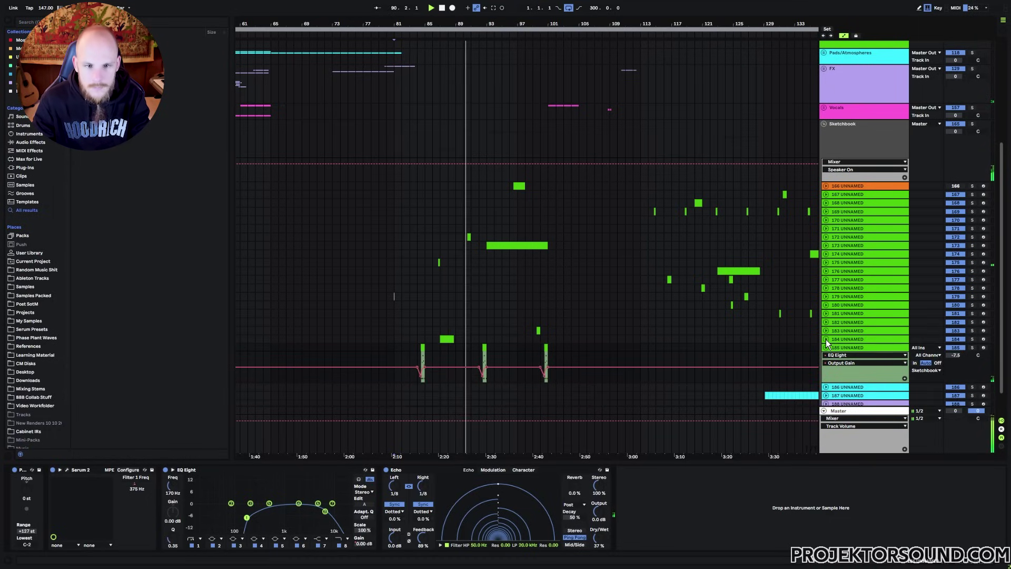
Set track 185's volume to -6.6 dB, collapse it, and check track 173's volume during playback.
click(843, 245)
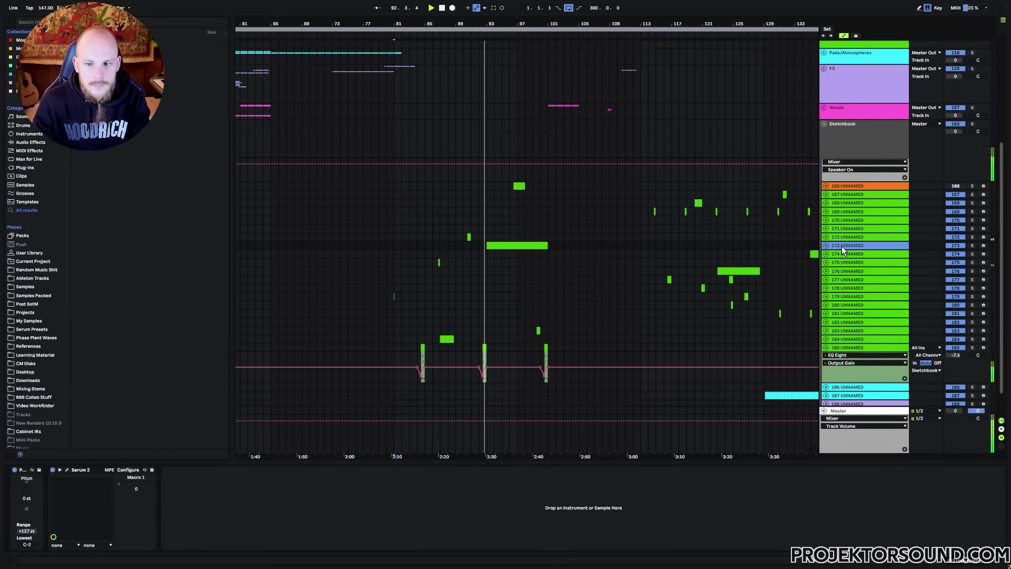
click(897, 362)
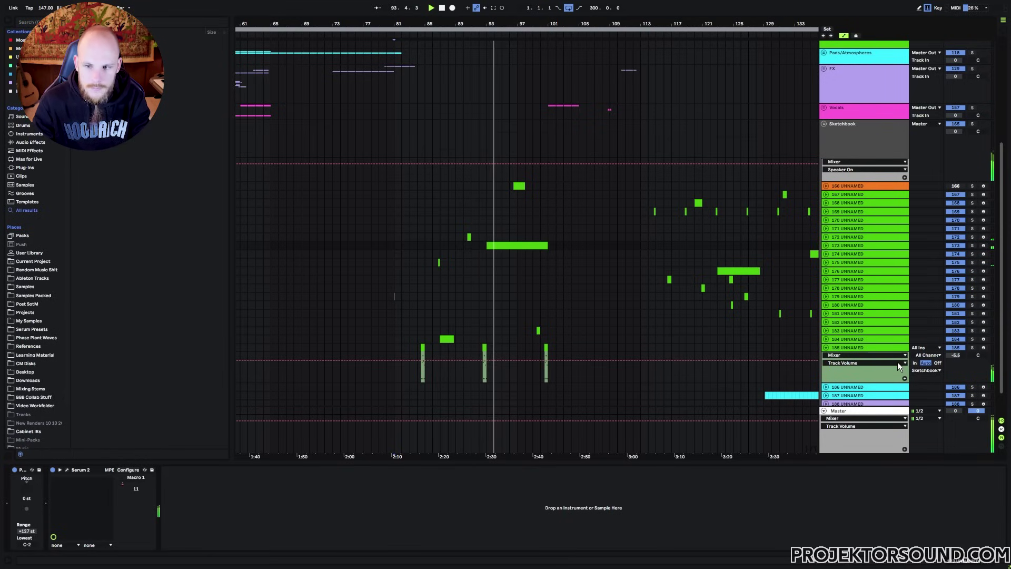
click(826, 347)
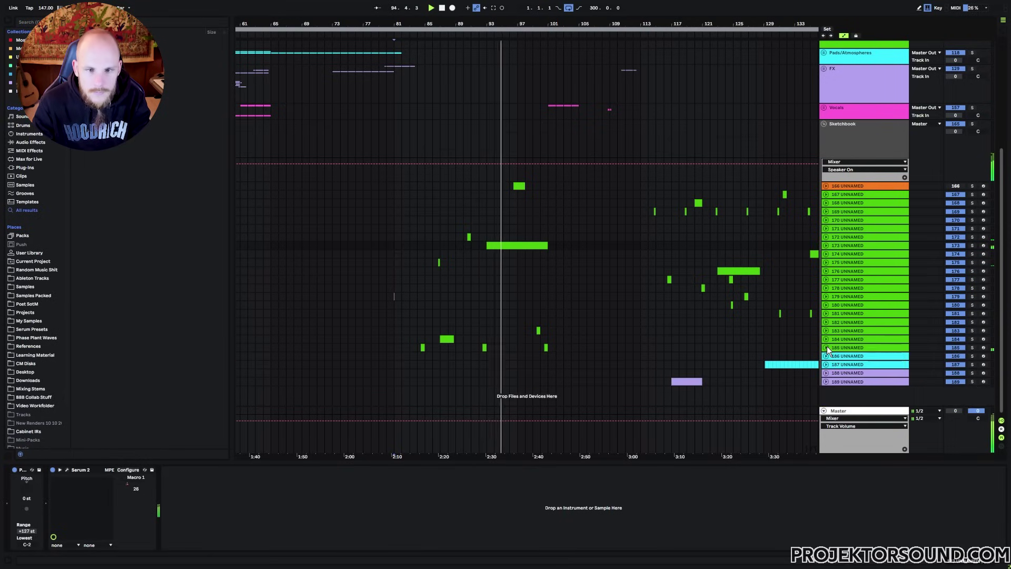
click(827, 246)
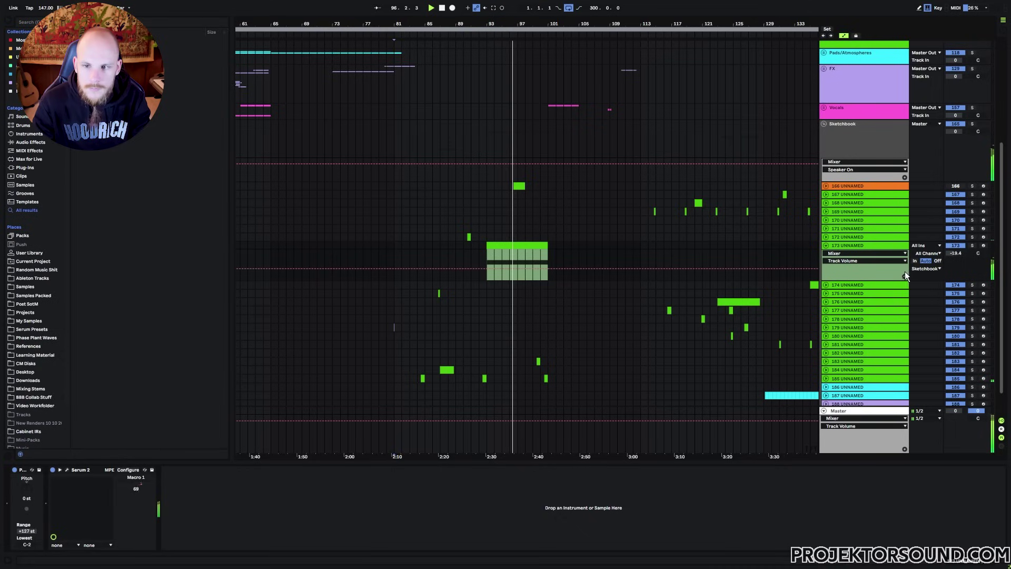
click(826, 245)
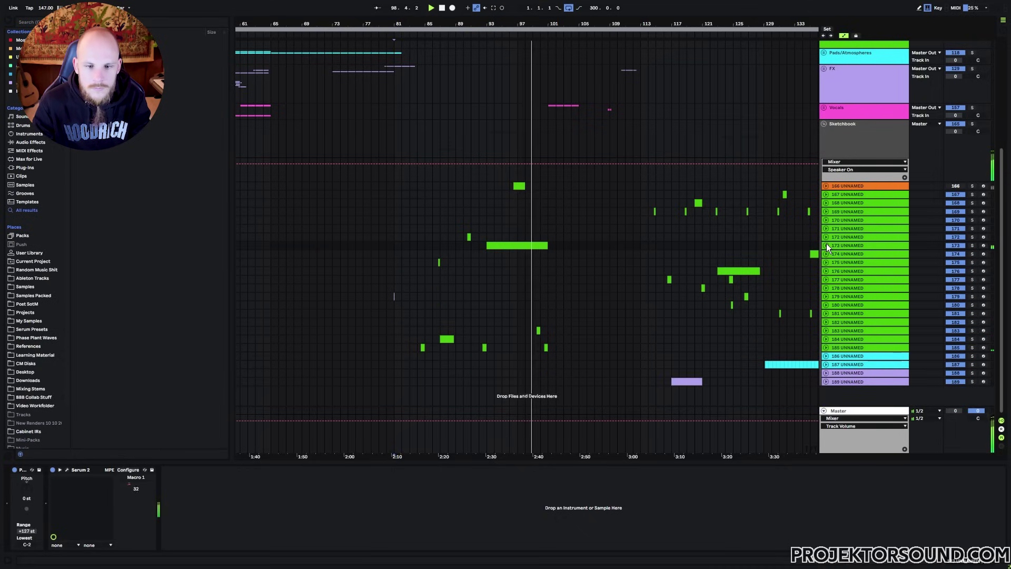
Inspect the volume settings of tracks 183 and 184 during playback, collapsing each track again.
click(836, 330)
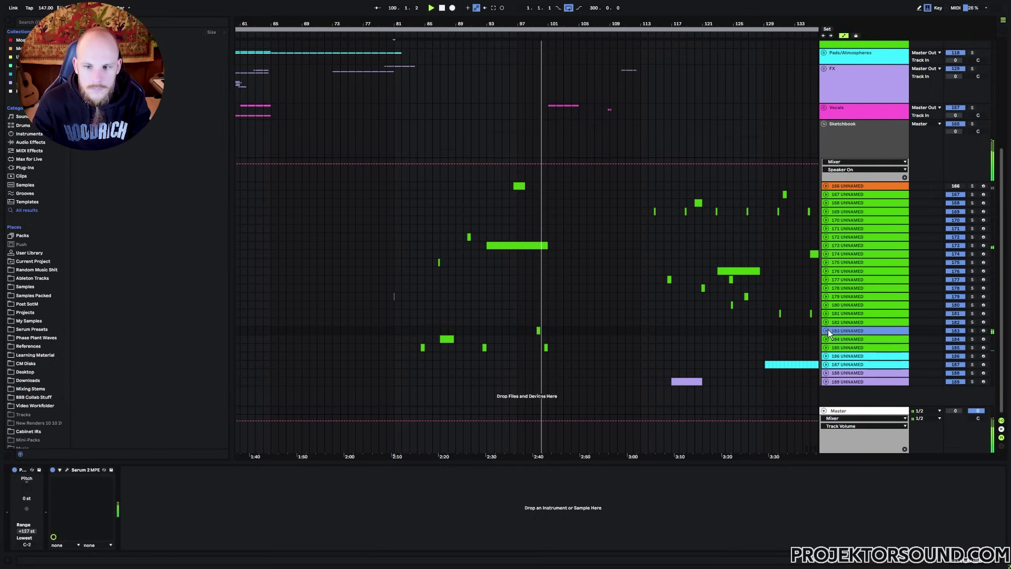
click(826, 331)
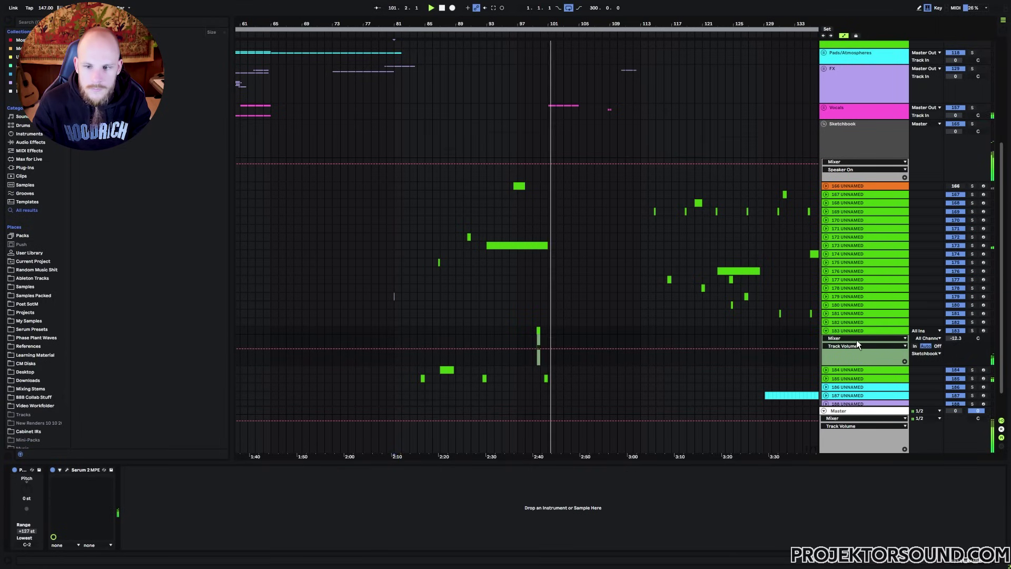
click(825, 331)
click(826, 339)
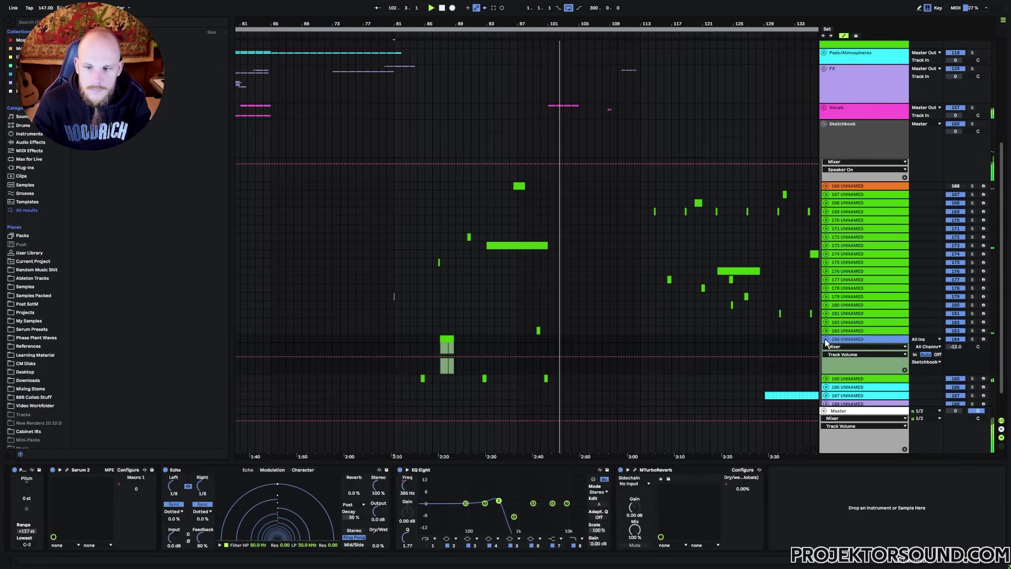
click(825, 340)
Show track 185's Serum 2 Filter 1 Freq automation and raise its start and end on the clip ending at bar 93, auditioning the change.
click(826, 347)
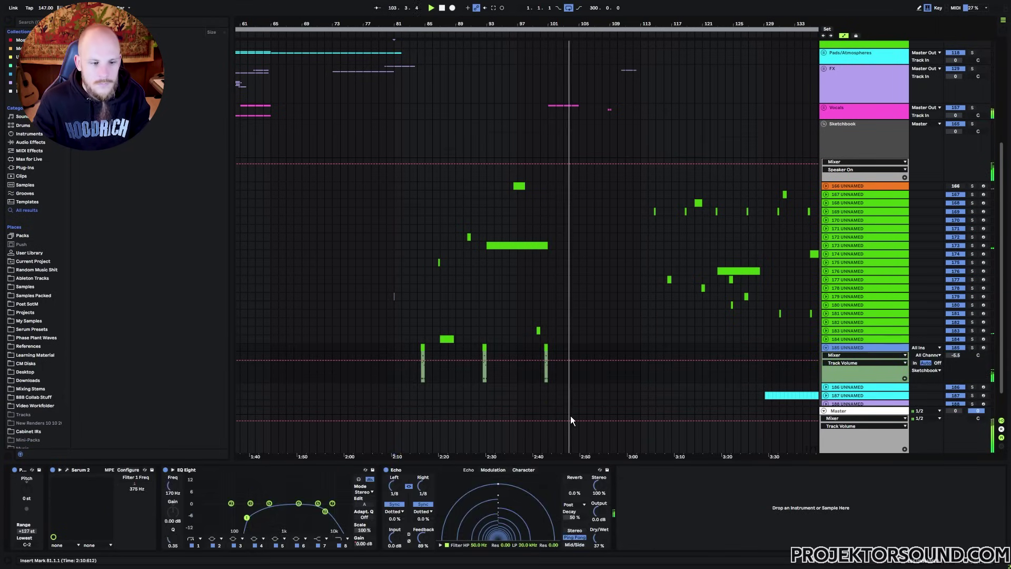
click(143, 495)
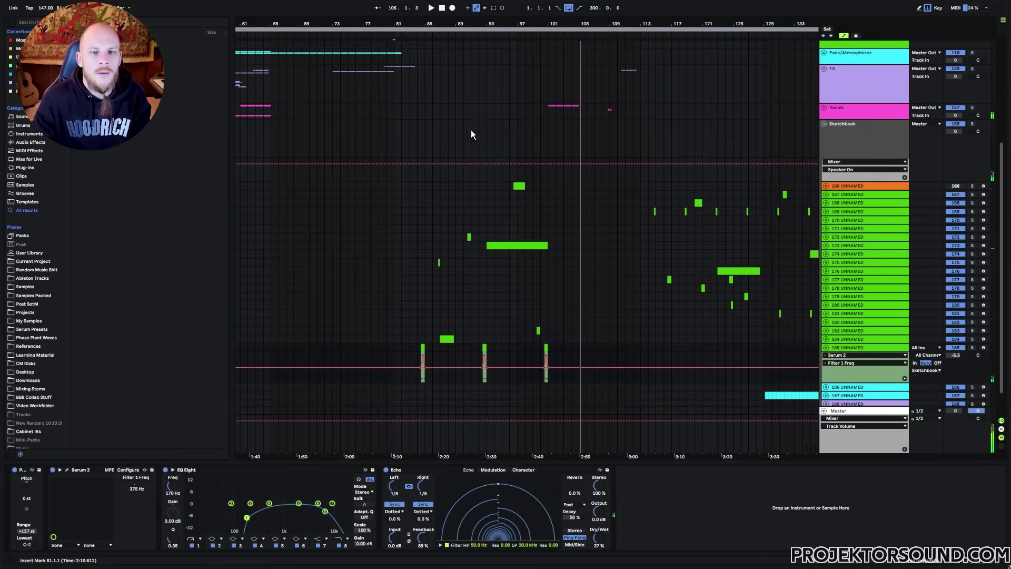
scroll(471, 134, up, 10)
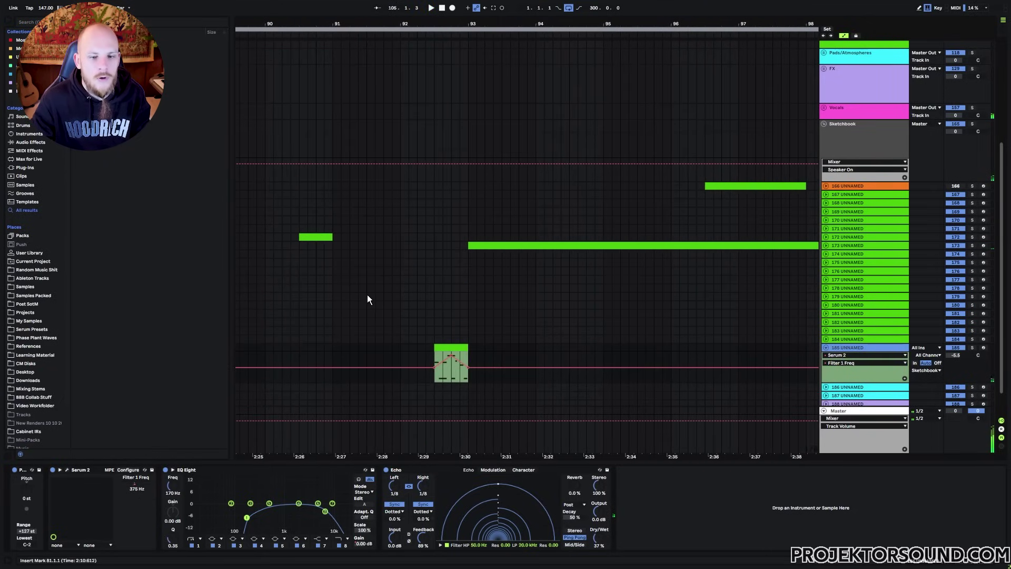
click(408, 288)
drag(441, 362, 435, 357)
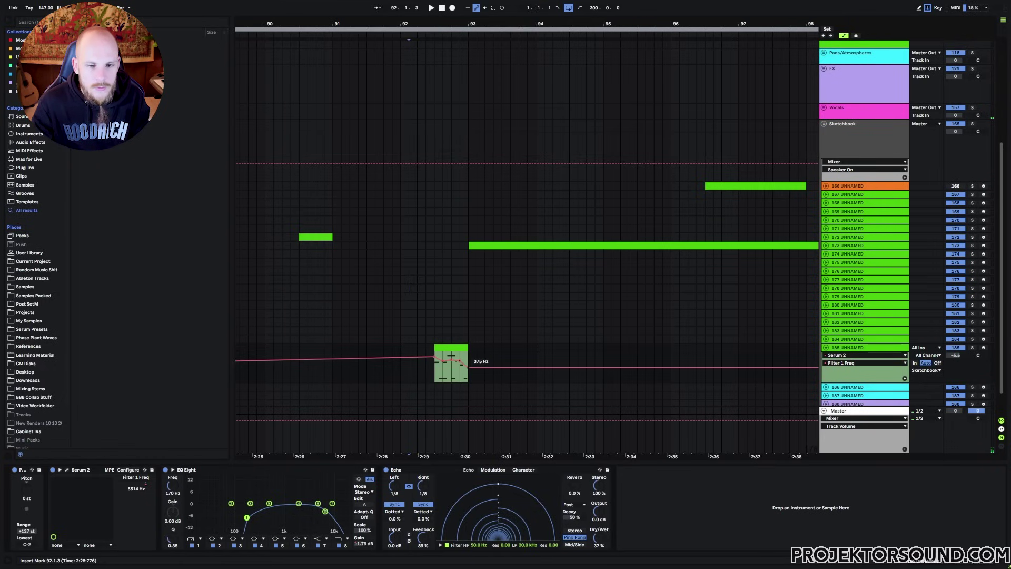
key(space)
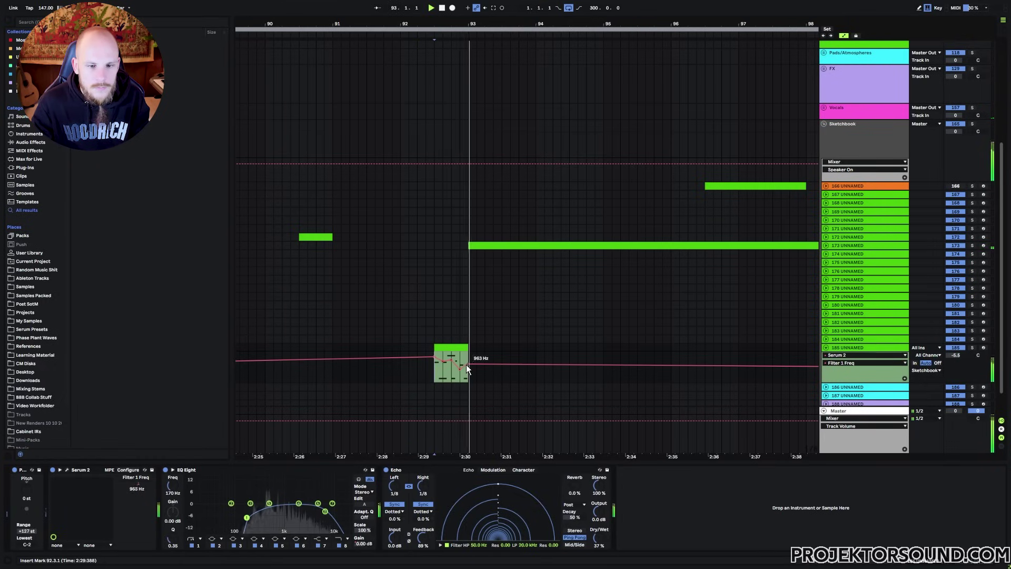
drag(468, 364, 468, 361)
key(space)
key(space)
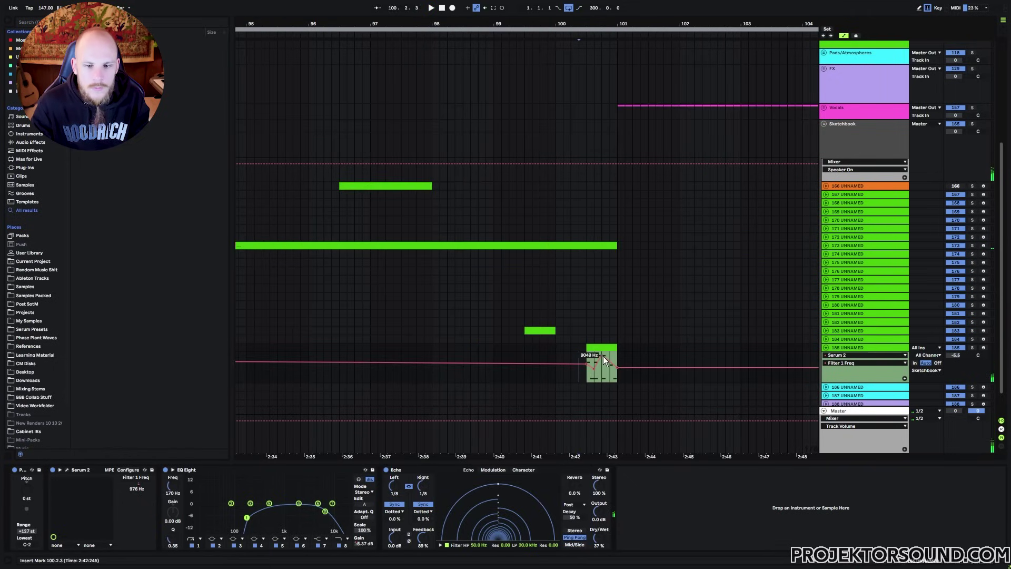
Adjust the Filter 1 Freq automation at the end of track 185's clip before bar 101 to about 760 Hz while auditioning it.
drag(617, 366, 617, 354)
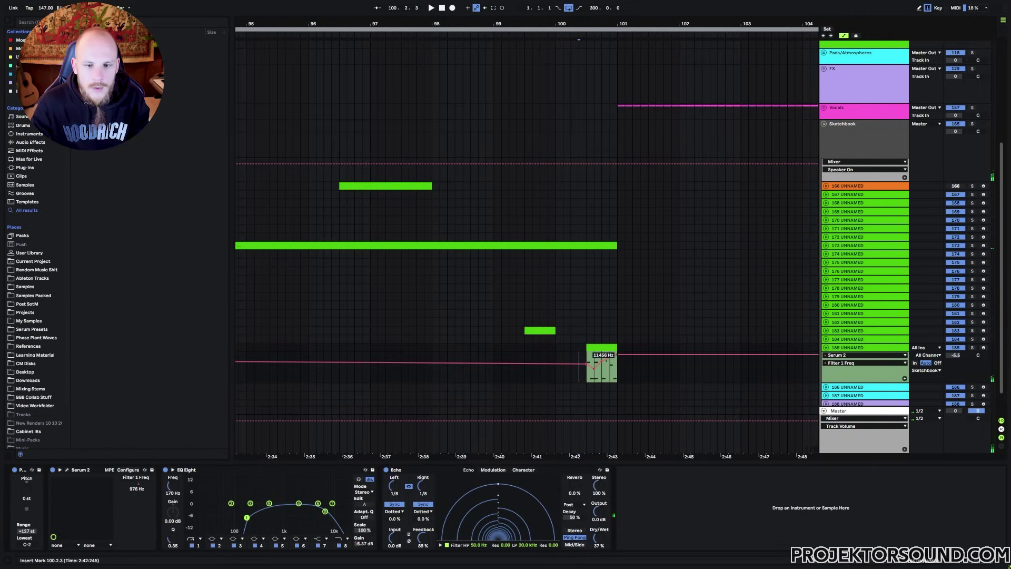
click(589, 356)
key(space)
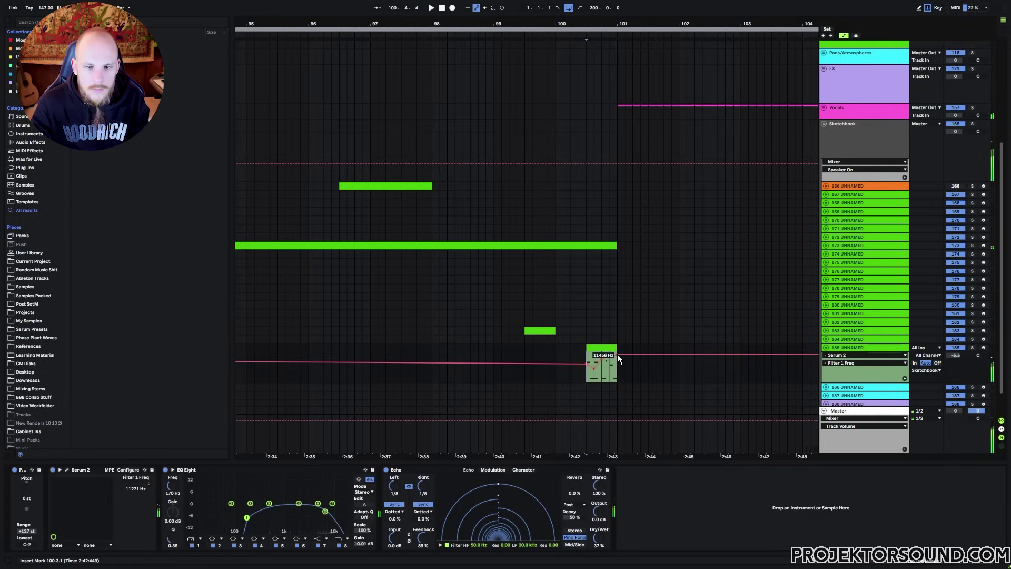
drag(616, 355, 615, 363)
key(space)
Play the arrangement from track 185's first clip at 84.3.1 to check its filter automation.
drag(600, 25, 712, 10)
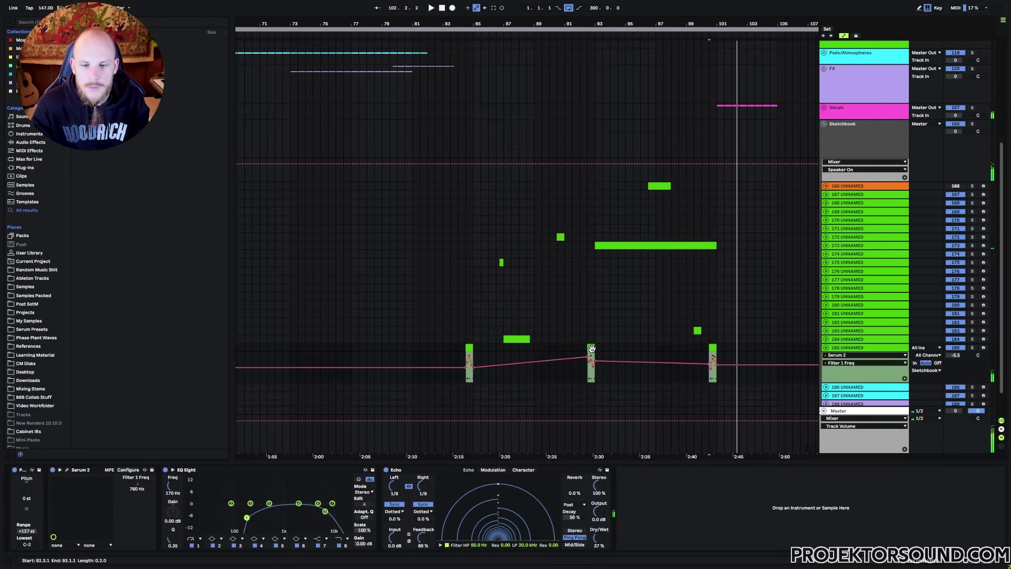
click(469, 357)
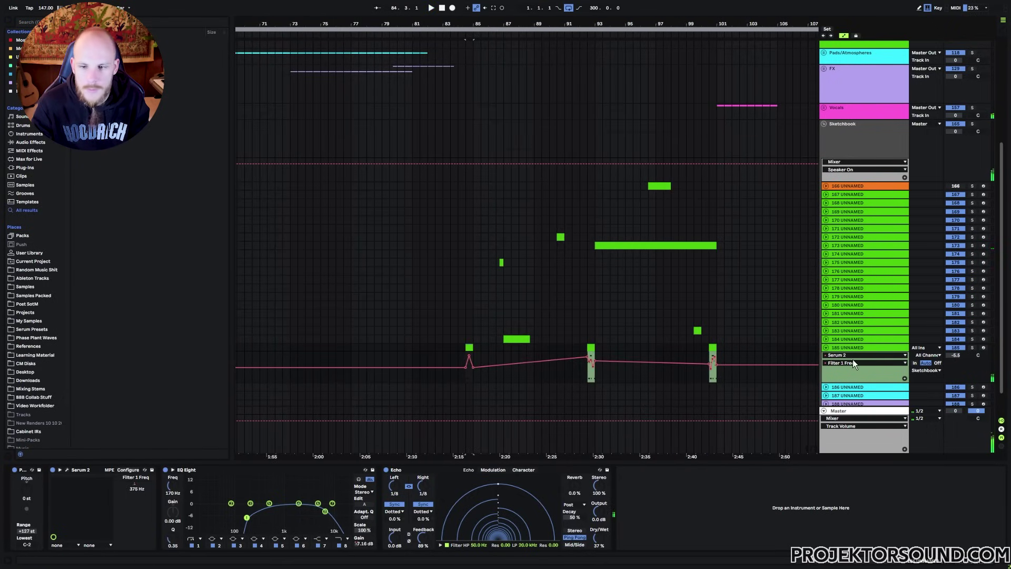
key(space)
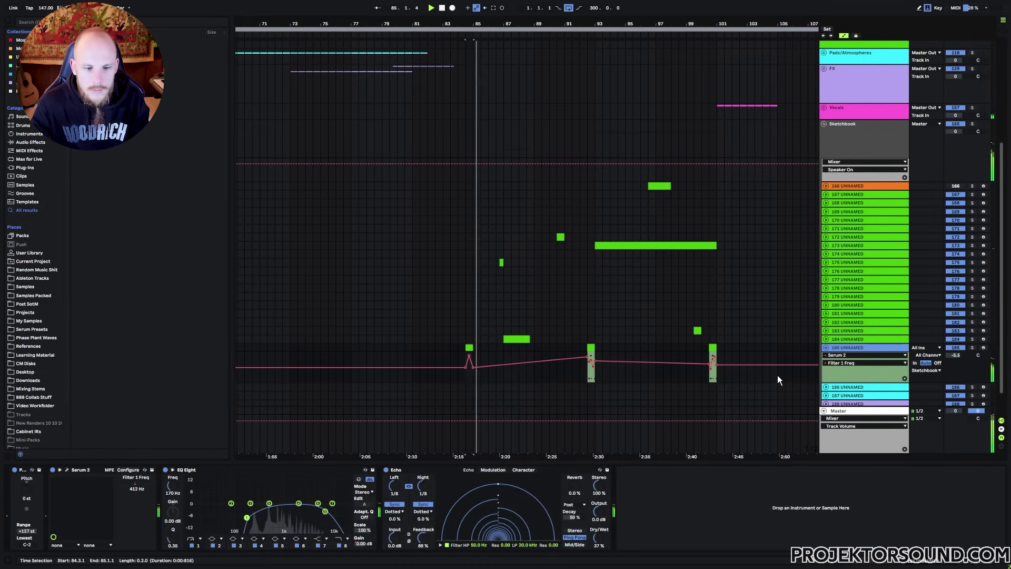
key(space)
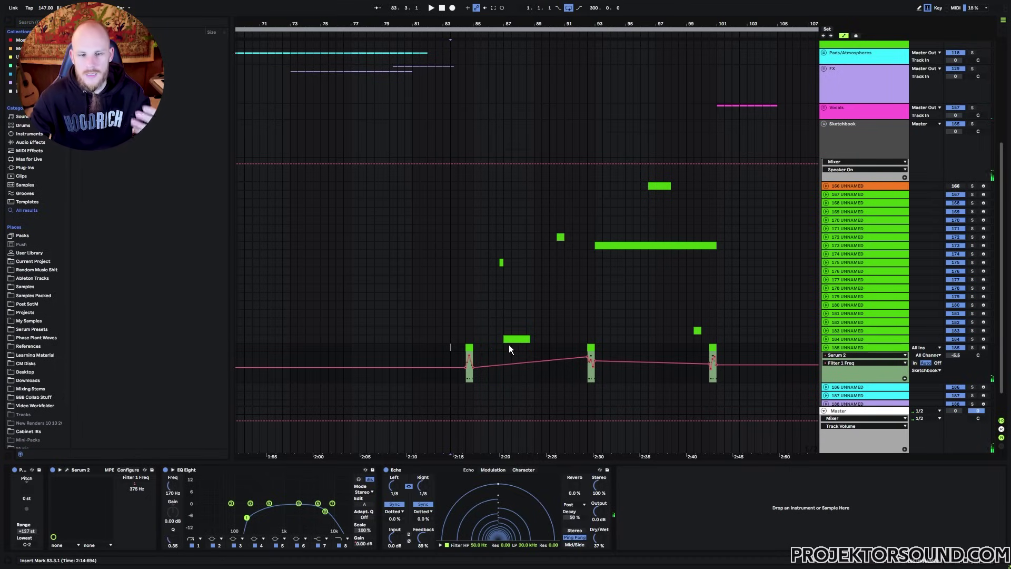
Audition track 172's clip at 90.3.1 in solo with its Macro 1 automation shown, restoring the full mix and collapsing the track.
click(561, 238)
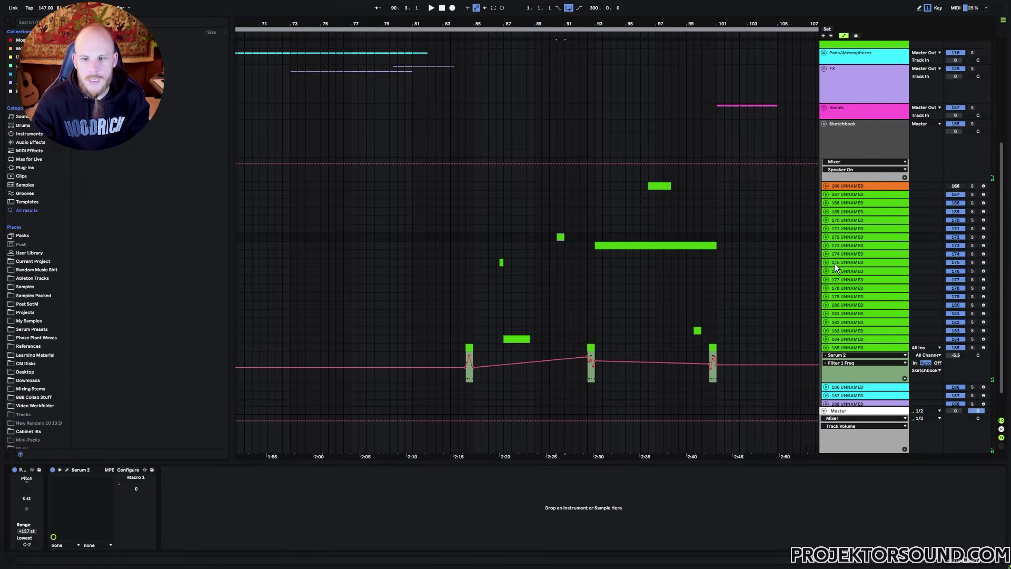
click(828, 237)
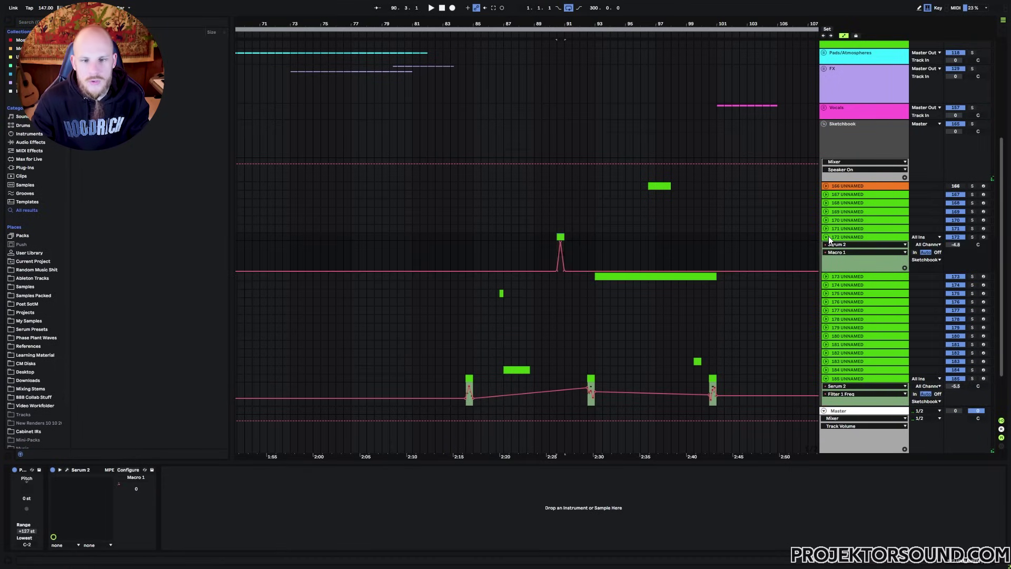
key(space)
click(972, 237)
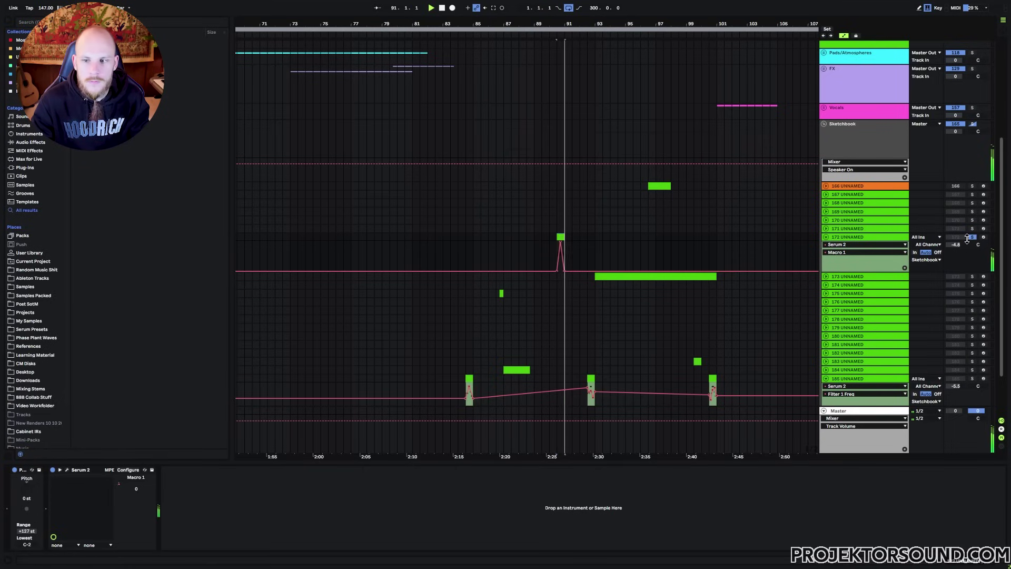
key(space)
click(842, 238)
click(826, 237)
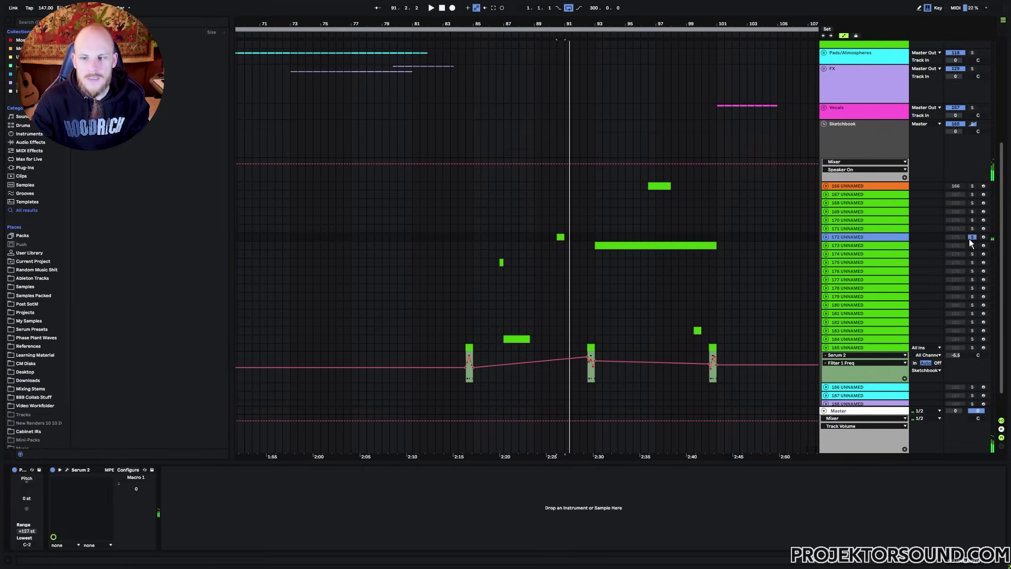
click(972, 237)
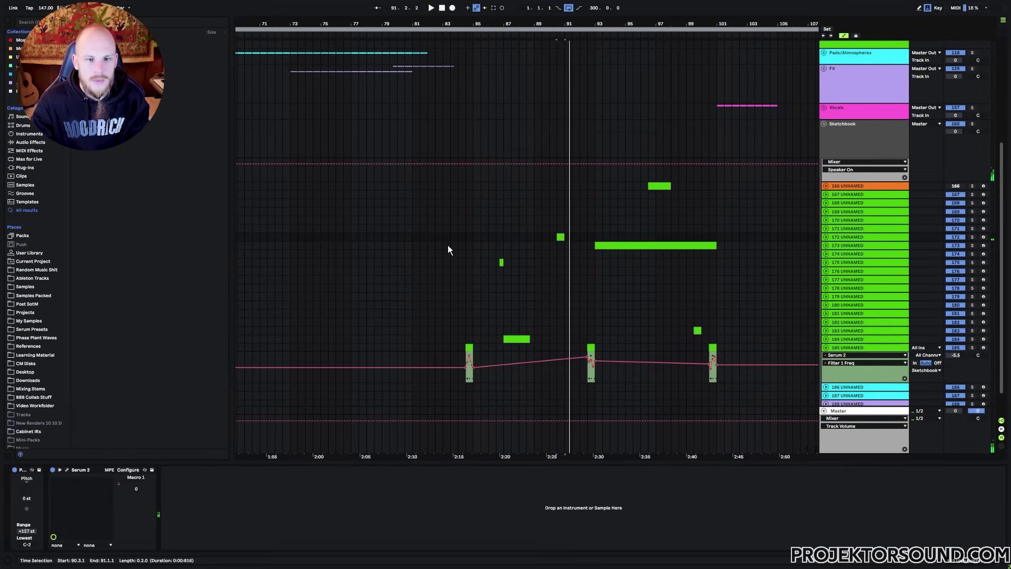
Move the 89.1.1 to 97.1.1 section of track 172, including its clip, to 81.1.1.
click(413, 238)
scroll(617, 294, up, 2)
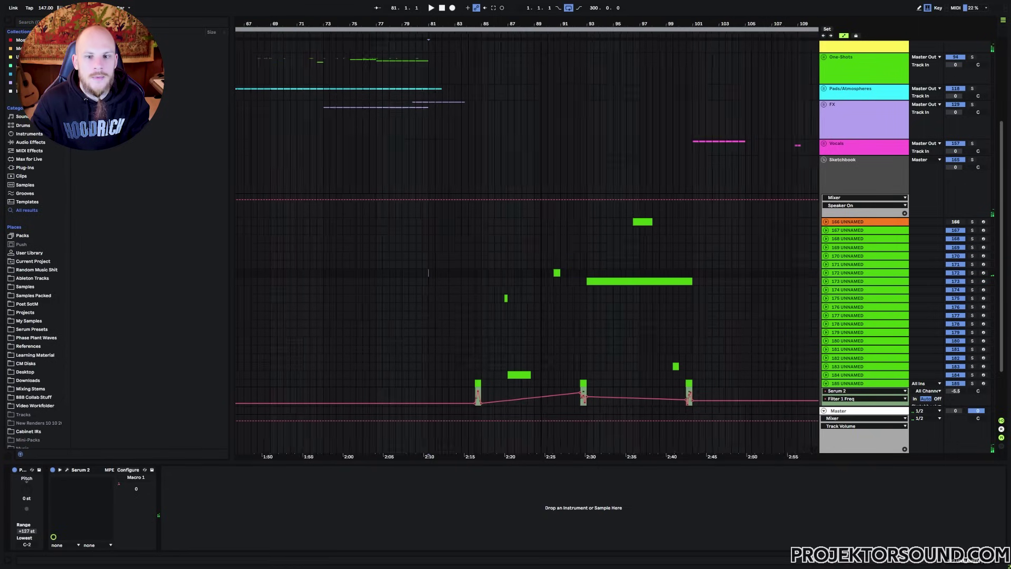
scroll(537, 131, up, 4)
scroll(578, 272, down, 2)
scroll(571, 270, down, 5)
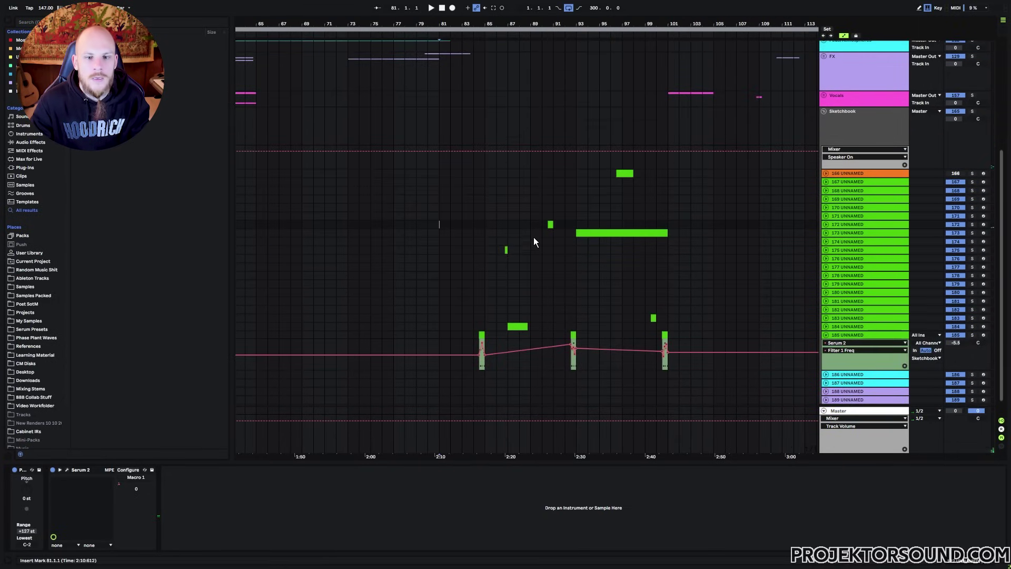
drag(531, 224, 632, 227)
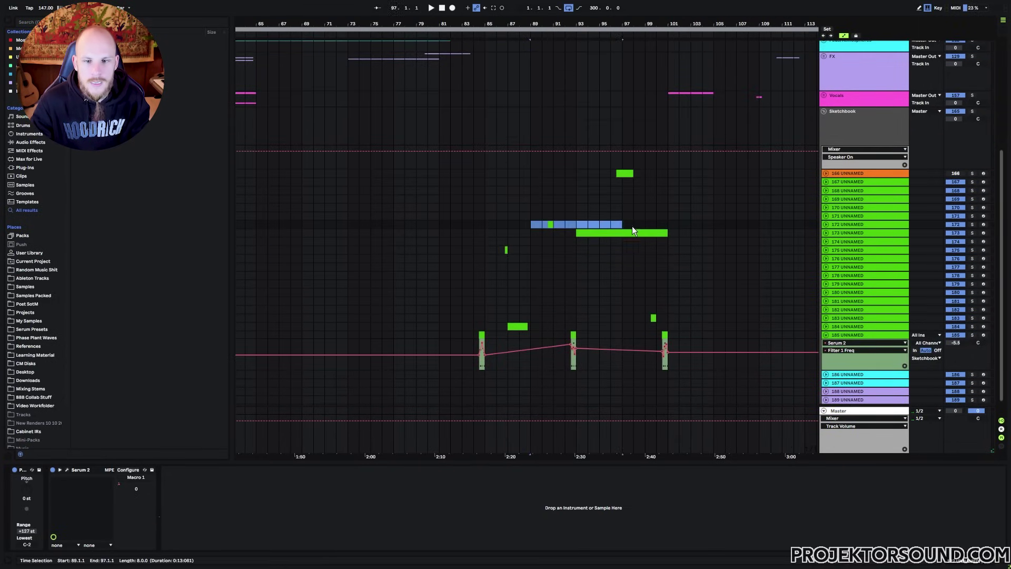
click(444, 224)
key(ctrl+v)
Duplicate track 172's section from 81.1.1 to 97.1.1 so that the copy starts at 97.1.1.
click(445, 224)
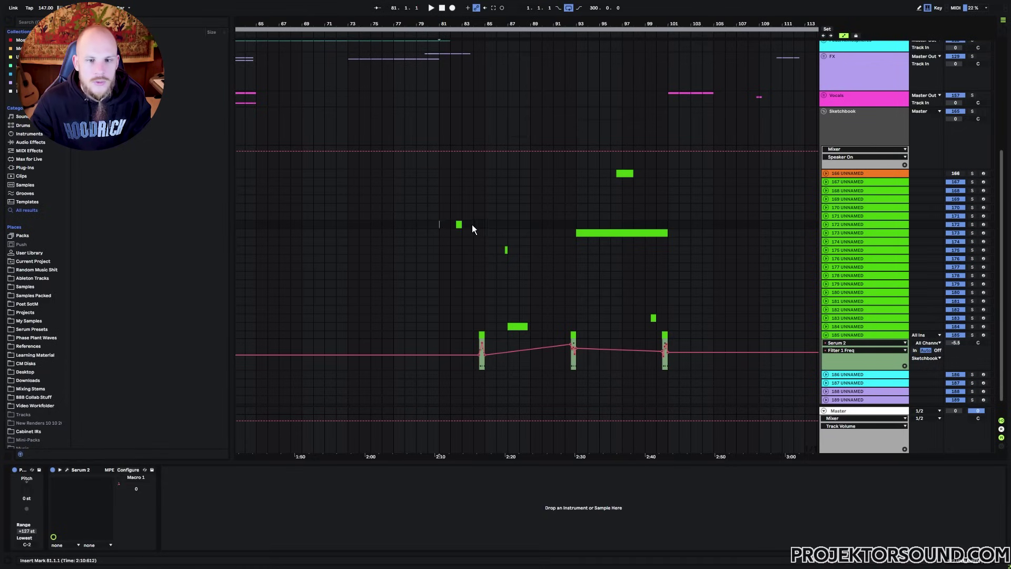
shift+click(584, 225)
key(ctrl+d)
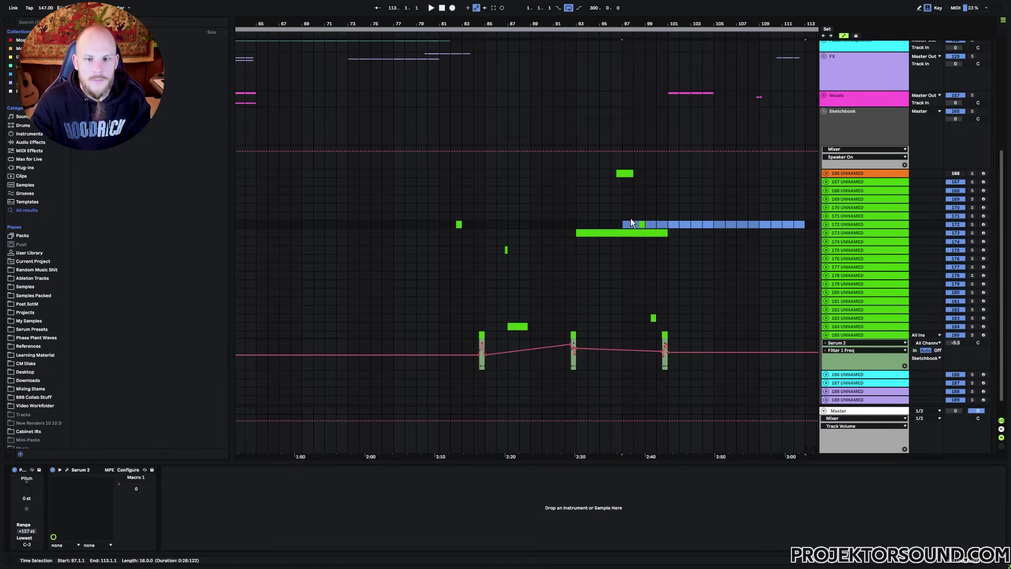
Check the Synths/Sequences group from 97.1.1 to 105.1.1 and expand track 172 to show its Macro 1 automation.
click(624, 224)
drag(623, 224, 597, 405)
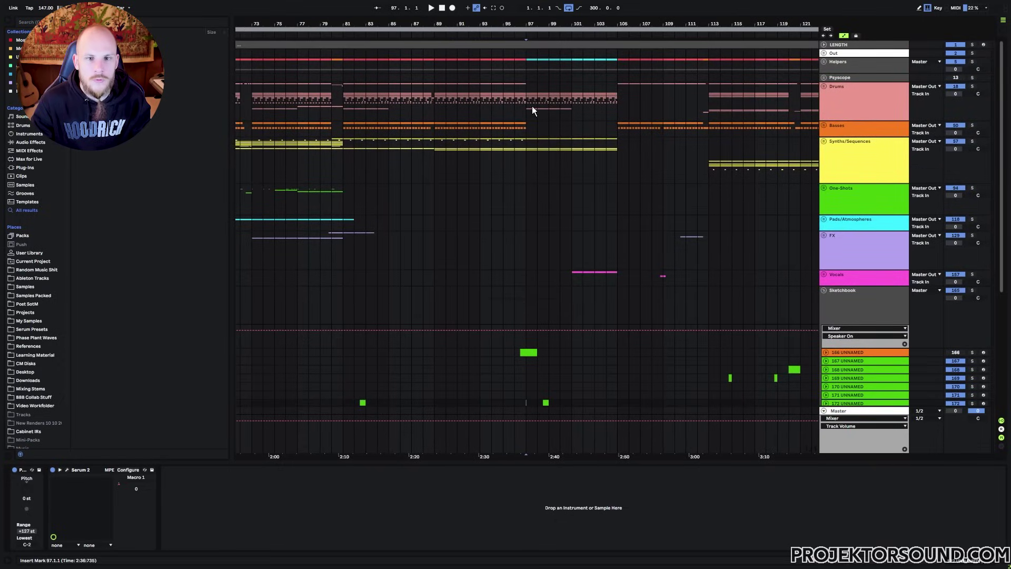
drag(532, 106, 614, 146)
scroll(574, 210, down, 5)
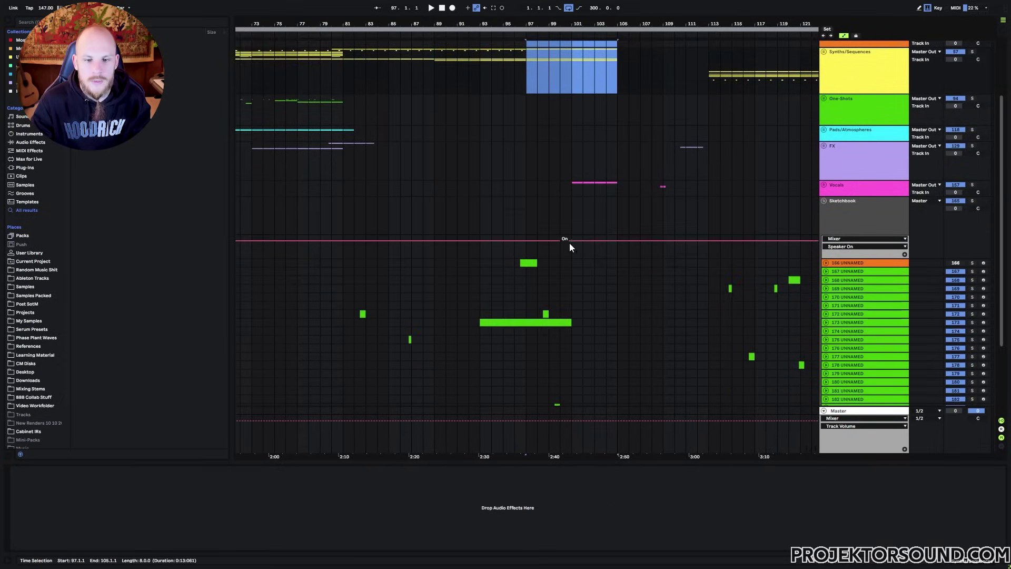
click(847, 224)
click(825, 225)
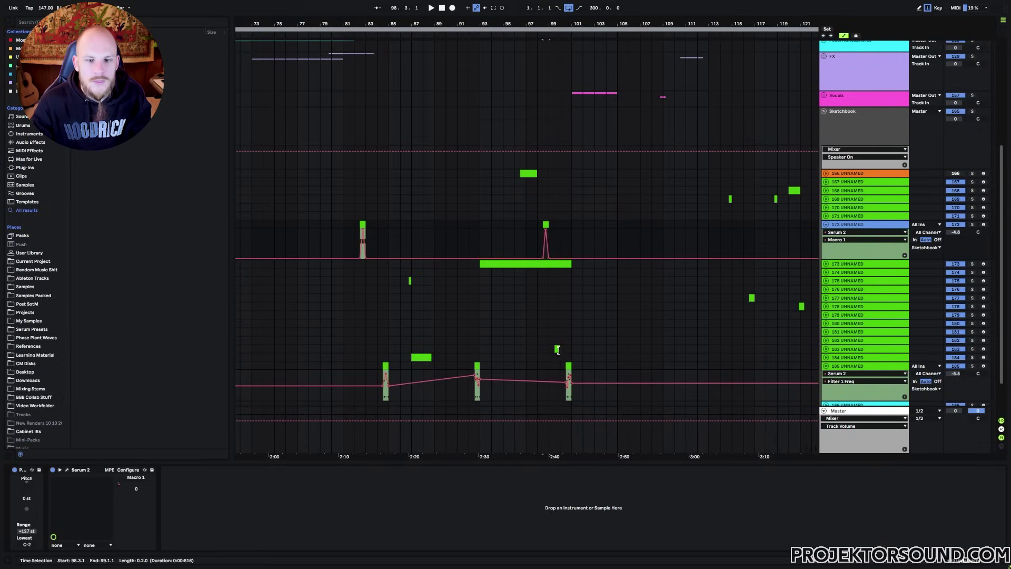
Mark track 172 from 81.1.1 to 105.1.1, and compare its first clip with the Synths/Sequences group from 81.1.1 to 83.1.1.
scroll(334, 367, up, 6)
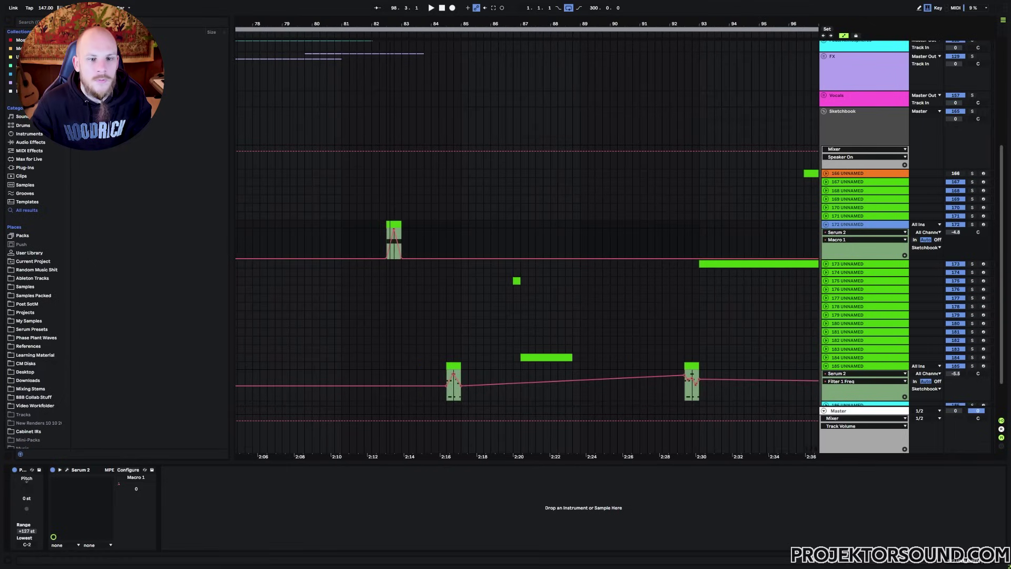
scroll(422, 194, down, 2)
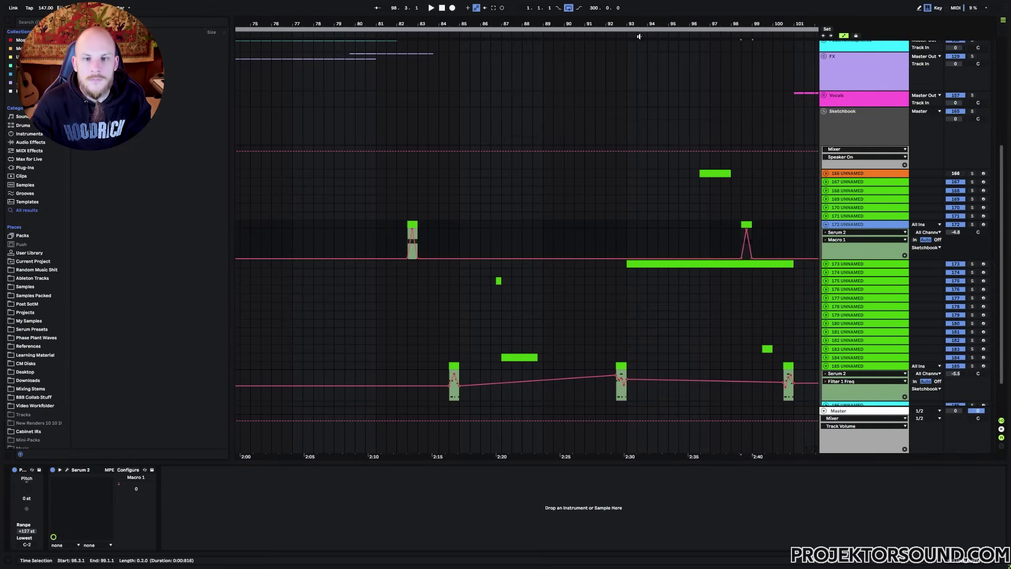
scroll(424, 189, right, 2)
scroll(424, 189, down, 2)
drag(327, 224, 765, 229)
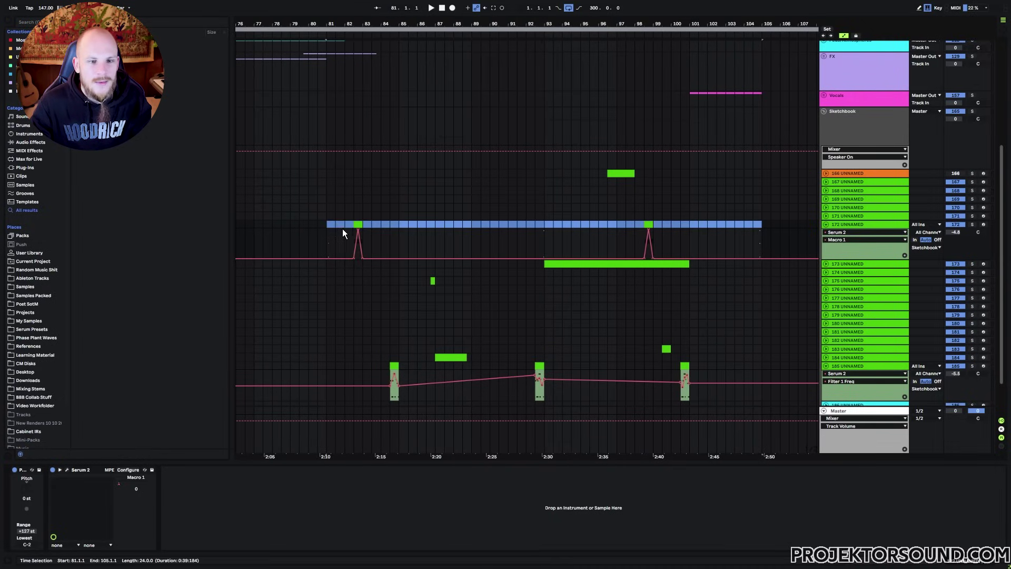
drag(326, 224, 366, 227)
scroll(337, 222, up, 6)
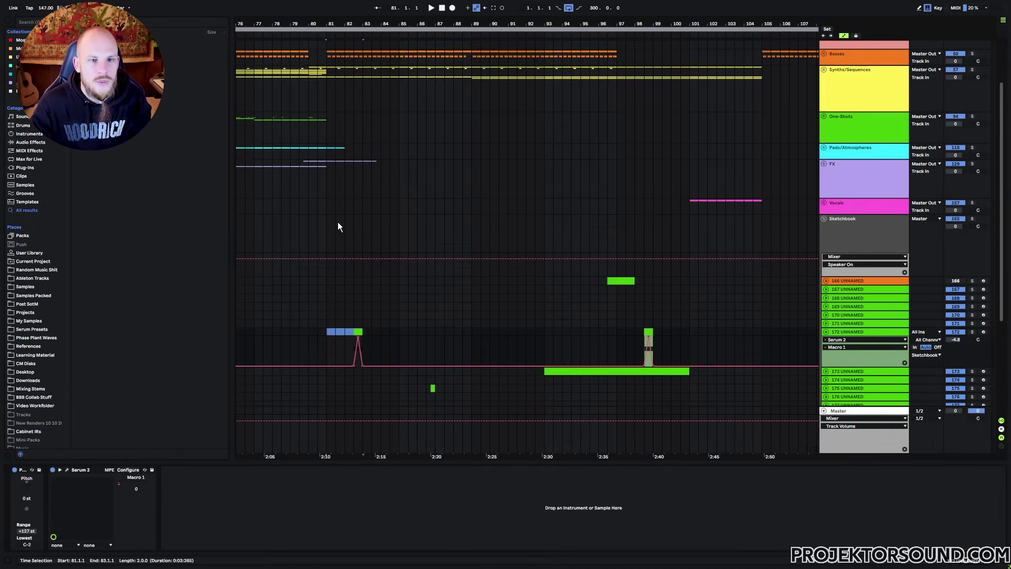
drag(330, 140, 362, 144)
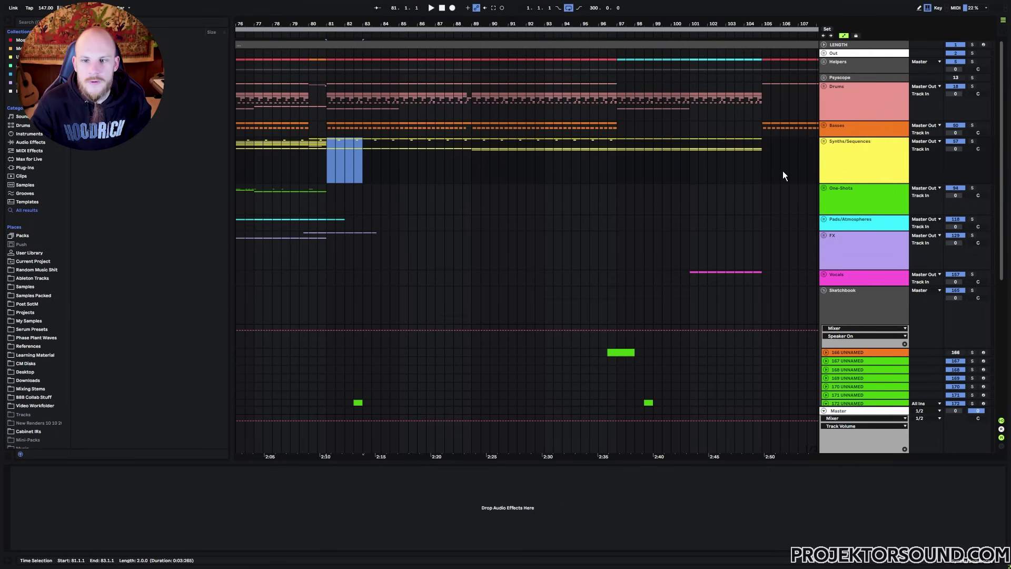
Unfold the Synths/Sequences group, solo track 58, and play it from 81.1.1 with its automation lanes shown, collapsing the track after listening.
click(824, 142)
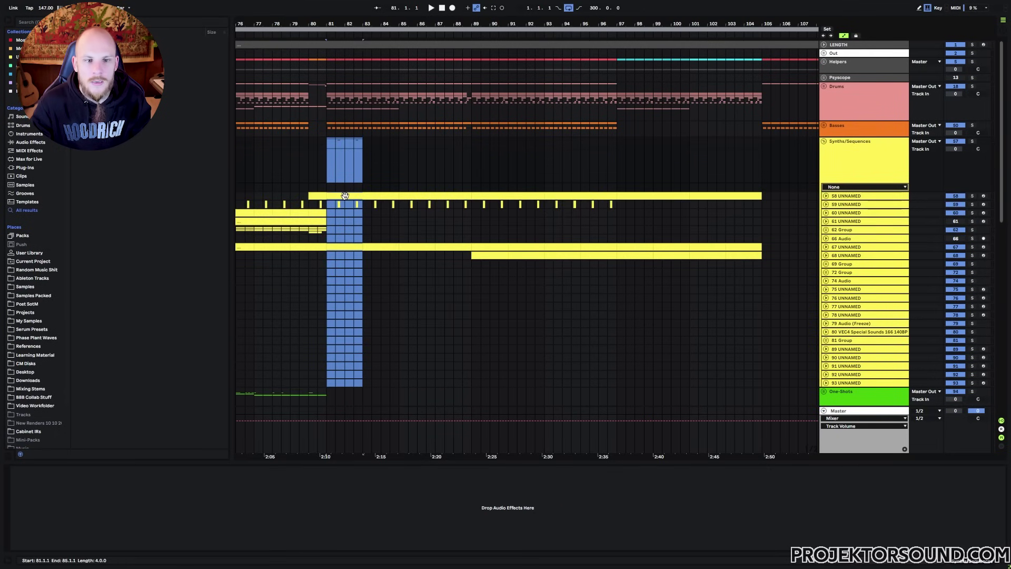
drag(399, 240, 327, 197)
click(826, 197)
click(842, 196)
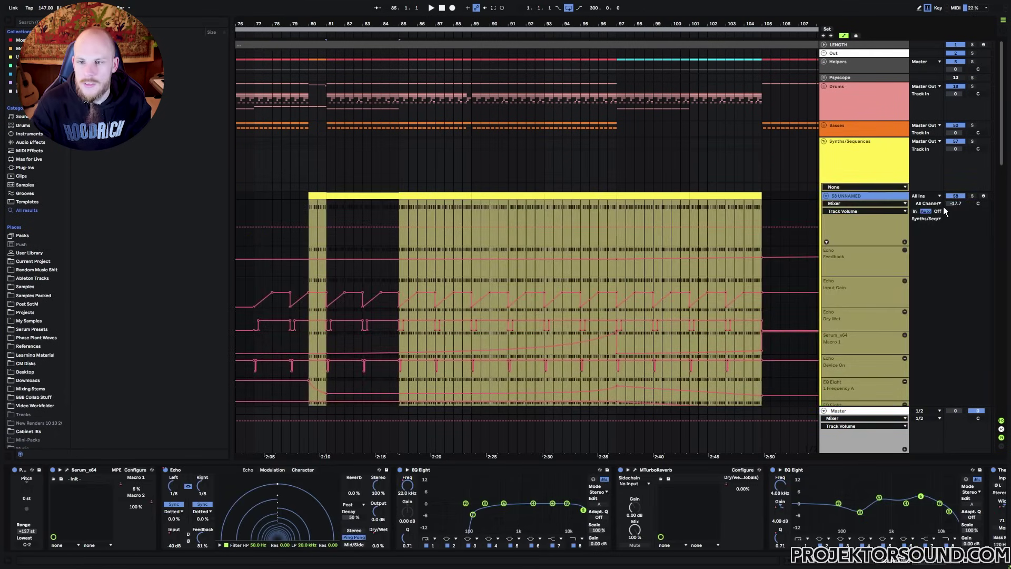
click(972, 197)
click(327, 210)
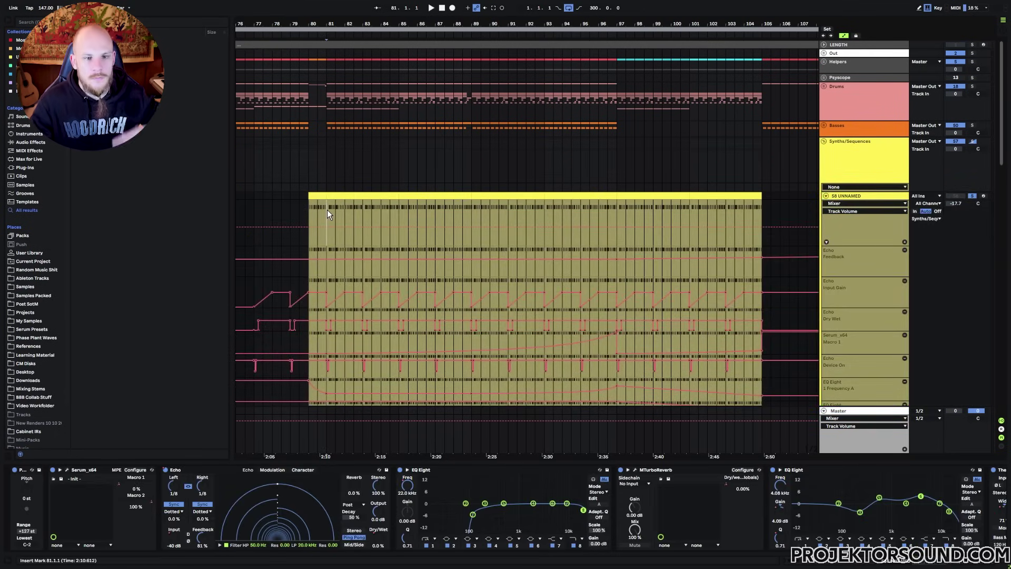
key(space)
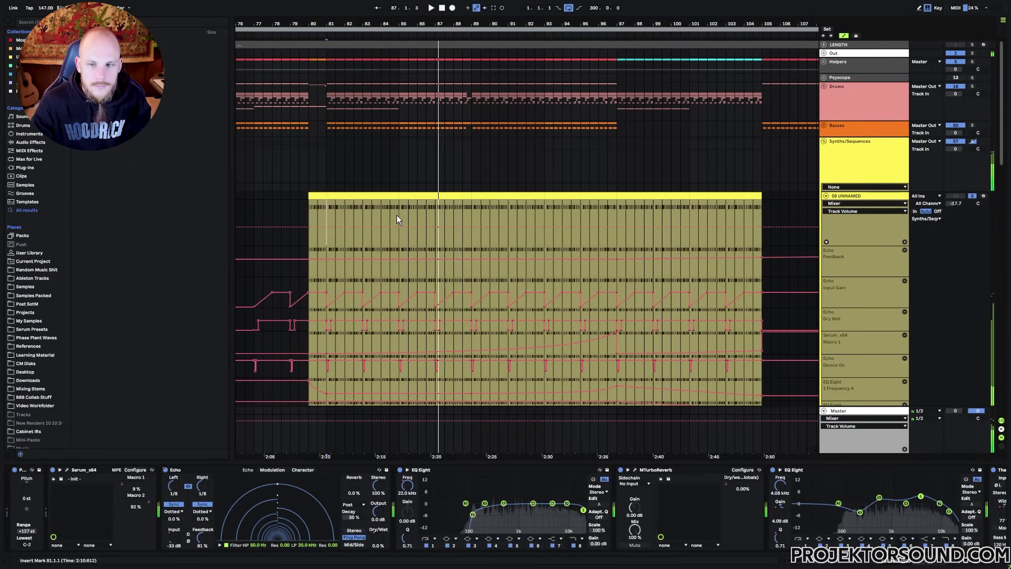
click(840, 156)
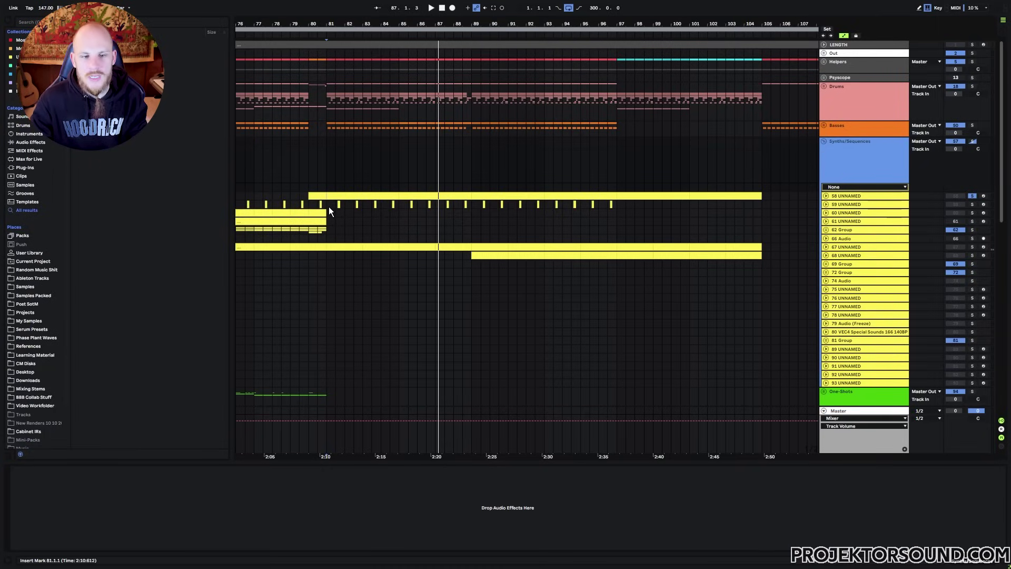
Shift track 172's section from 81.1.1 to 103.1.1, including its Macro 1 automation, so that it starts at 86.1.1.
scroll(337, 232, down, 10)
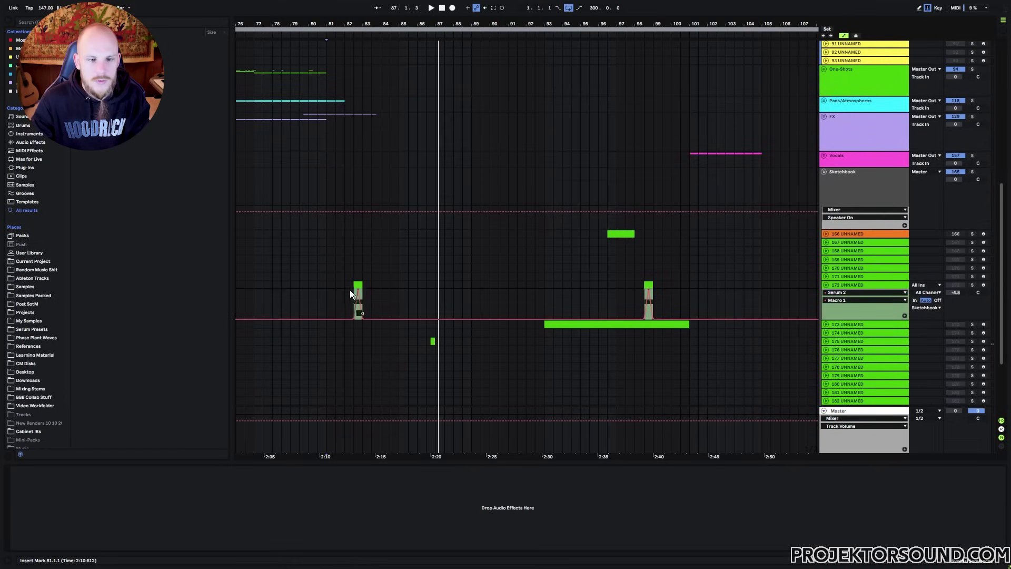
click(350, 290)
scroll(377, 286, down, 3)
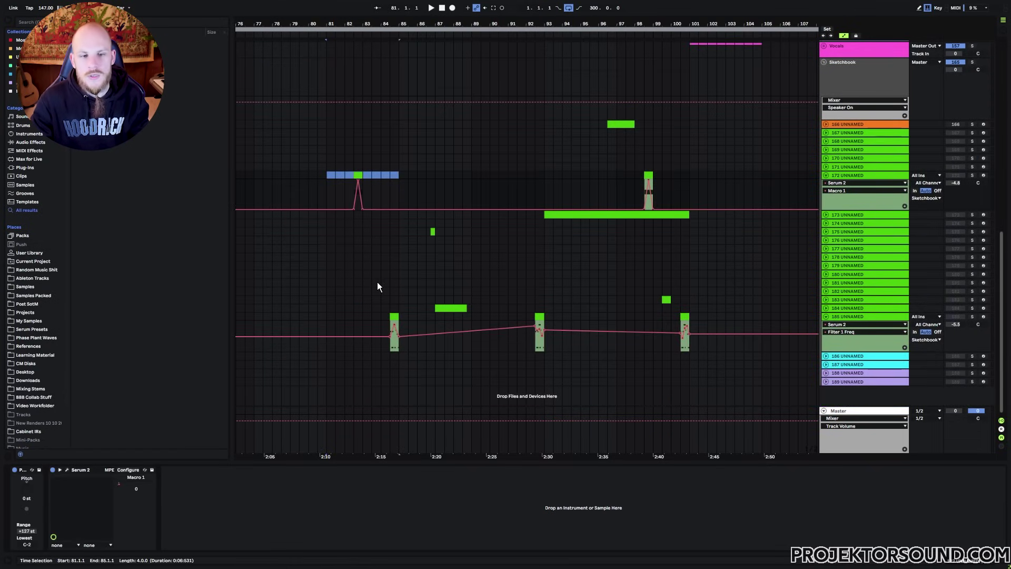
click(325, 177)
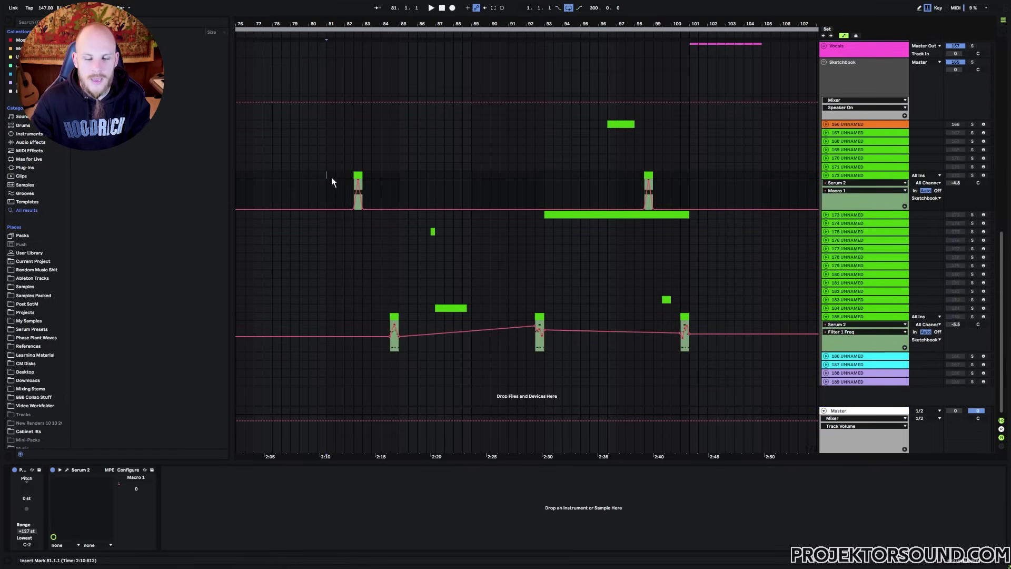
scroll(344, 29, down, 8)
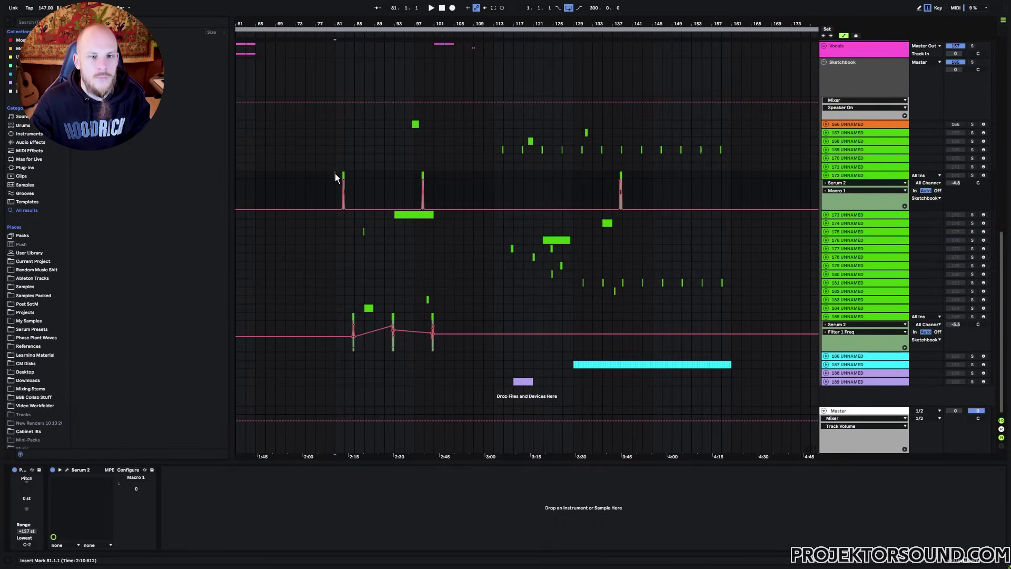
drag(335, 173, 443, 176)
scroll(347, 37, up, 6)
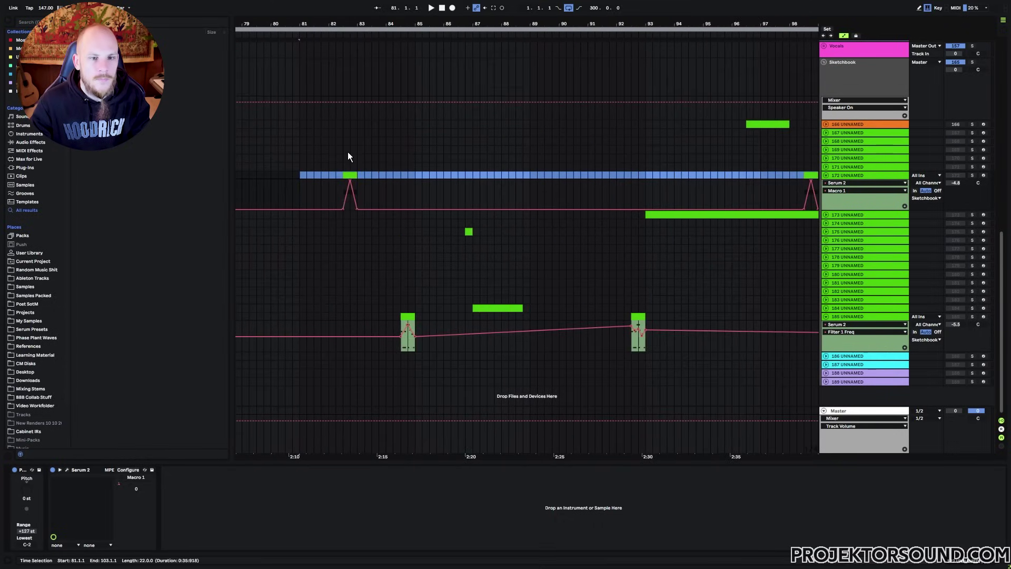
click(428, 183)
drag(428, 182, 494, 182)
click(464, 184)
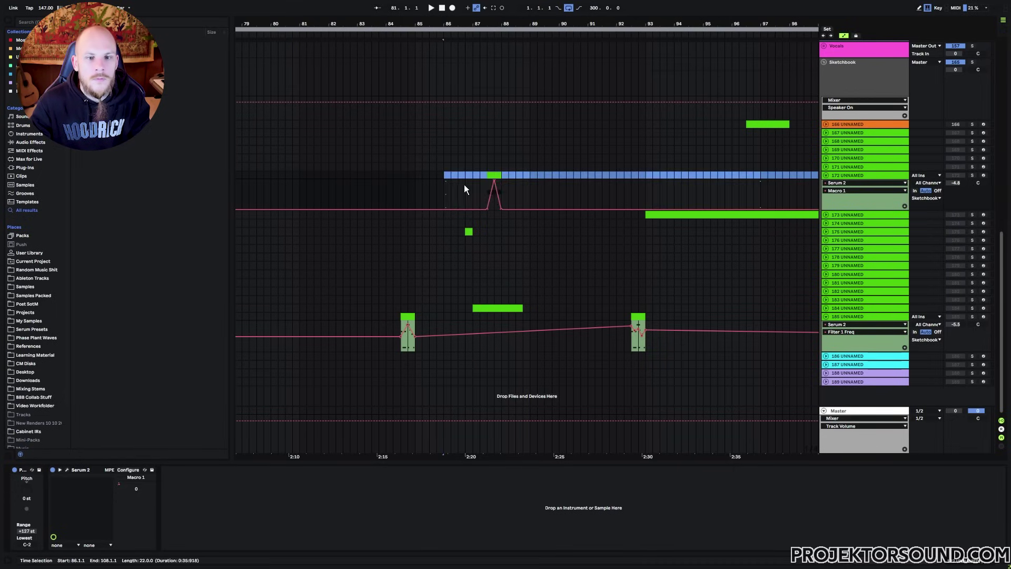
Delete the leftover clip and its automation on track 172 between 135.1.1 and 141.1.1.
drag(502, 37, 387, 37)
key(minus)
key(minus)
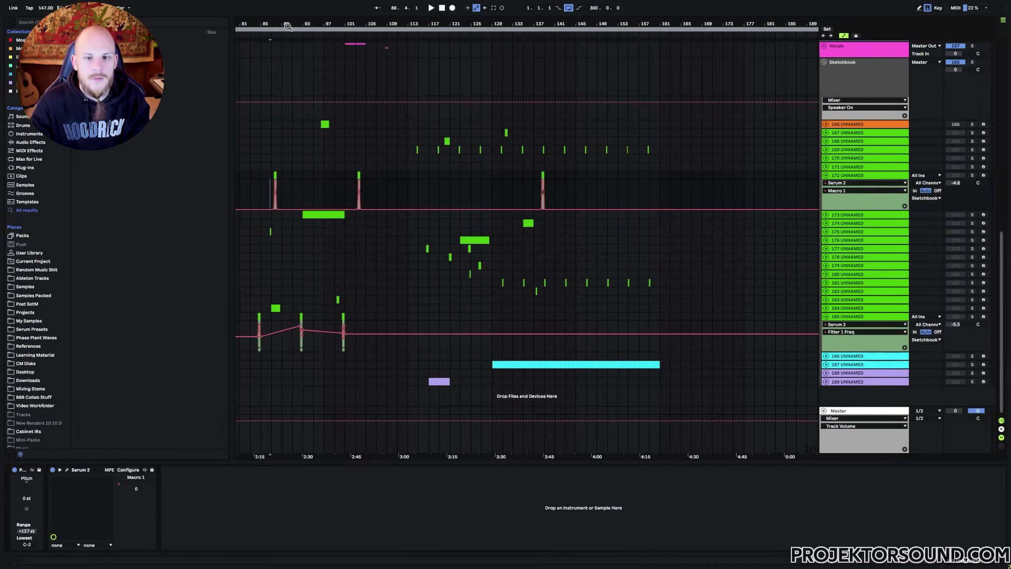
drag(524, 175, 555, 175)
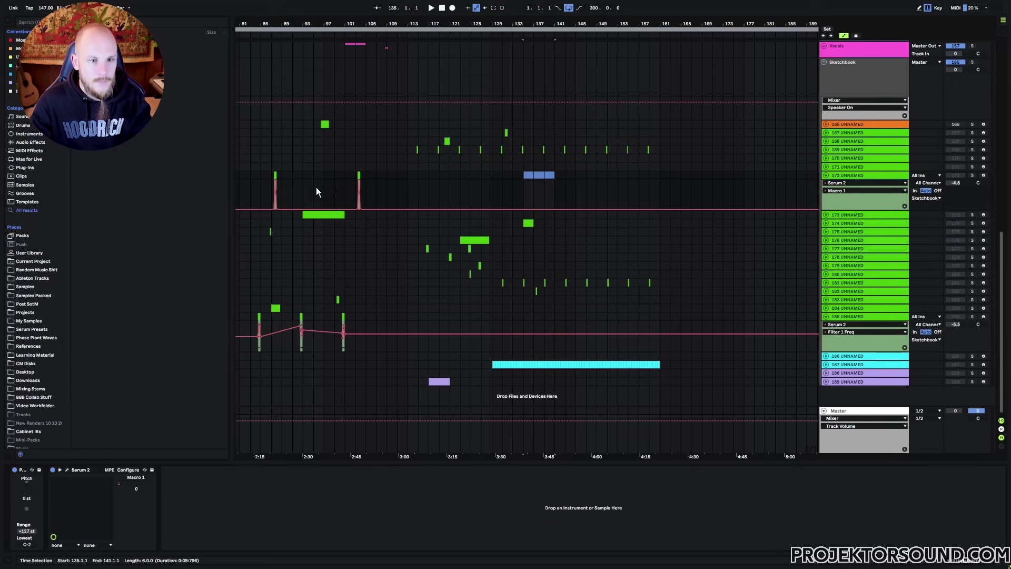
Copy track 172's section from 81.1.1 to 97.1.1 and paste it on the same track around bar 129.
scroll(389, 176, left, 3)
drag(323, 179, 406, 179)
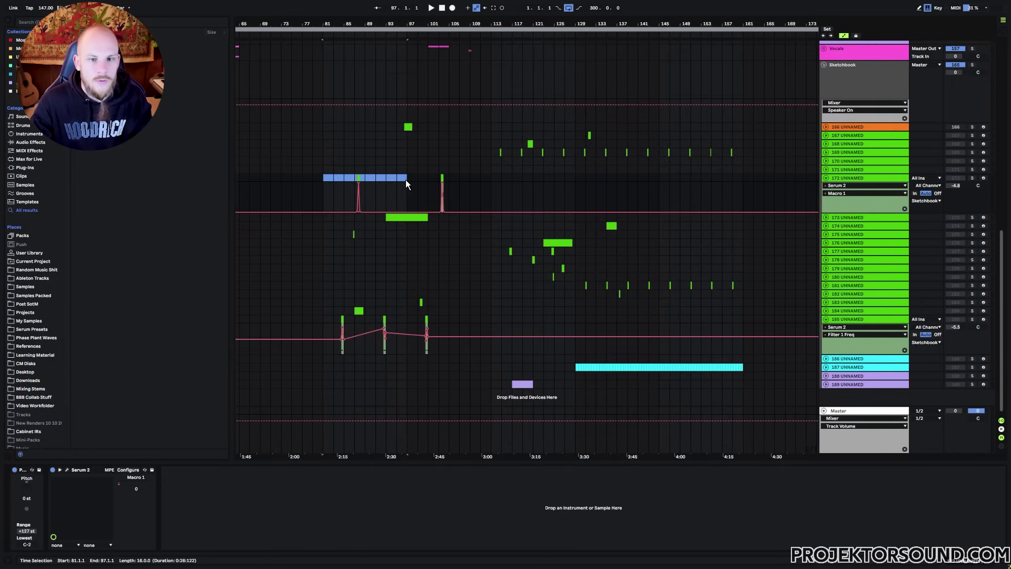
click(575, 179)
key(ctrl+v)
click(574, 181)
Invert the Macro 1 automation on track 172's clip at 87.3.1 so it dips from 100 to 0 mid-clip and returns to 100.
click(374, 160)
scroll(419, 168, up, 5)
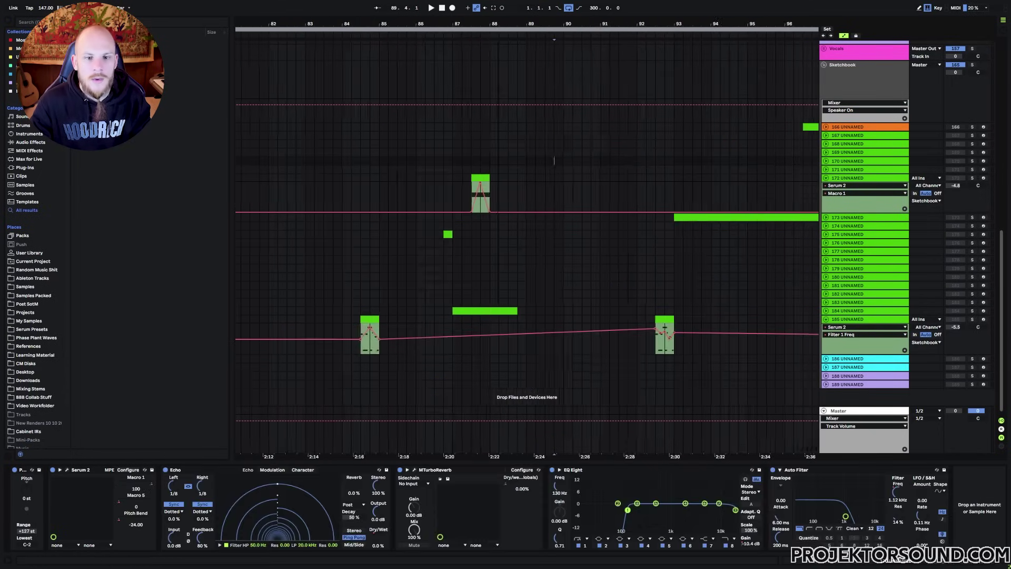
click(432, 181)
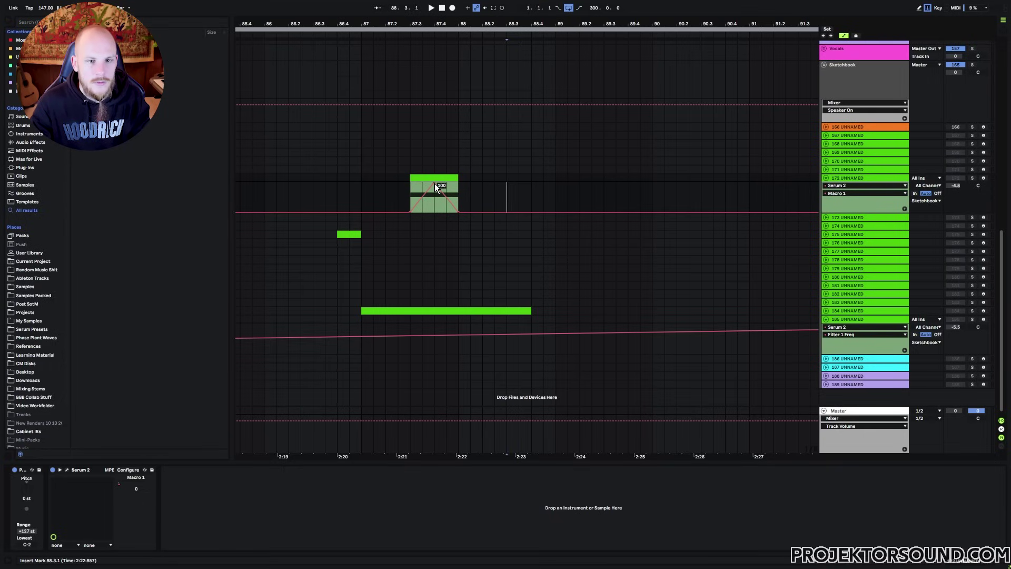
drag(435, 183, 456, 184)
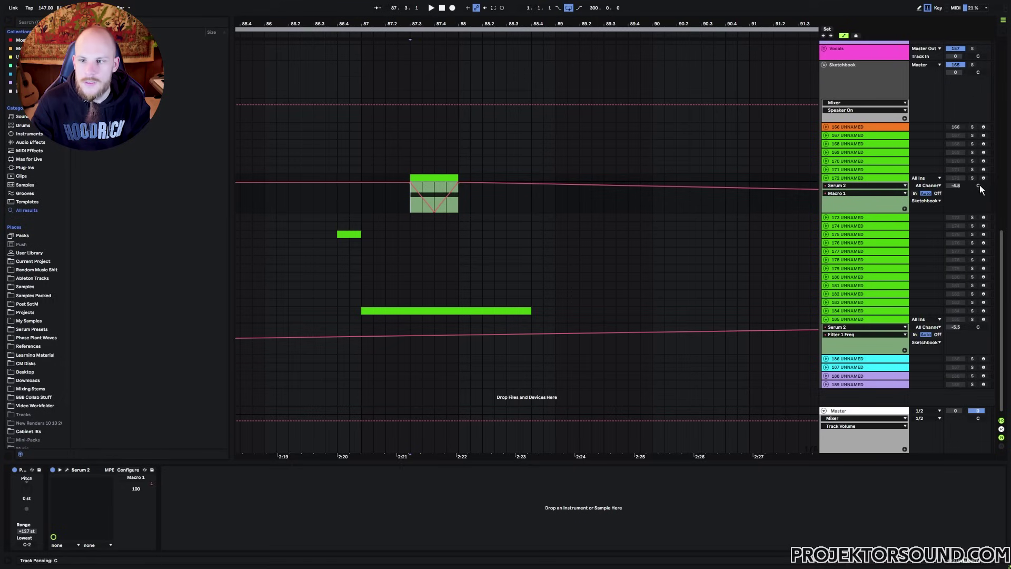
Play the arrangement from 87.3.1 and again from 85.1.1 to hear the inverted Macro 1 automation in context.
key(space)
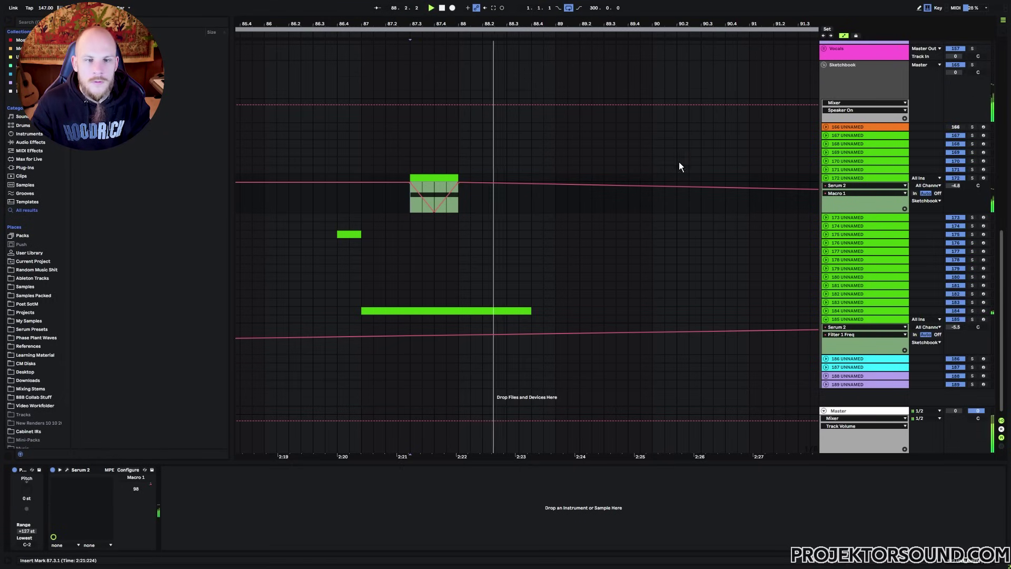
drag(438, 28, 438, 20)
click(391, 205)
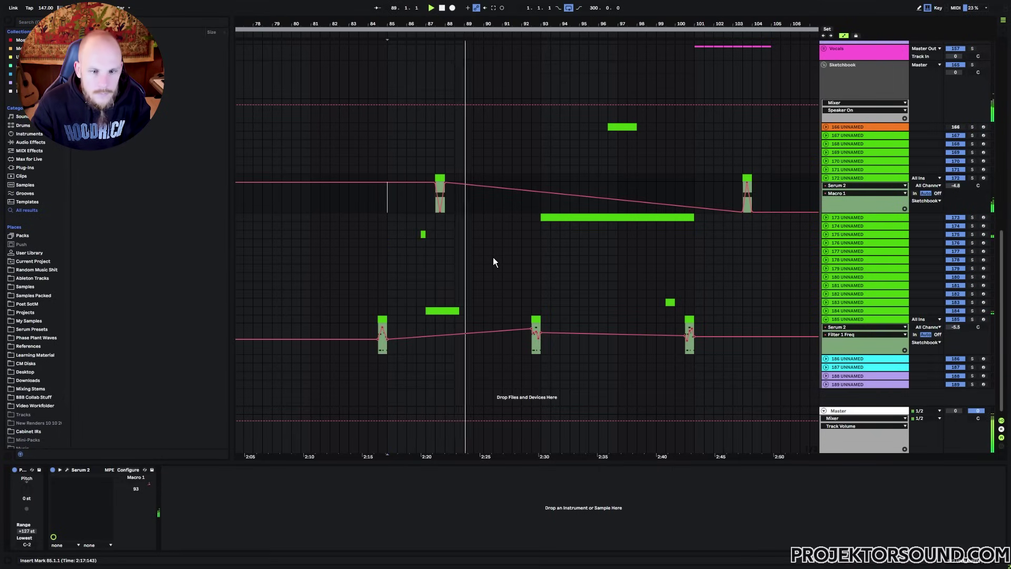
click(403, 308)
key(space)
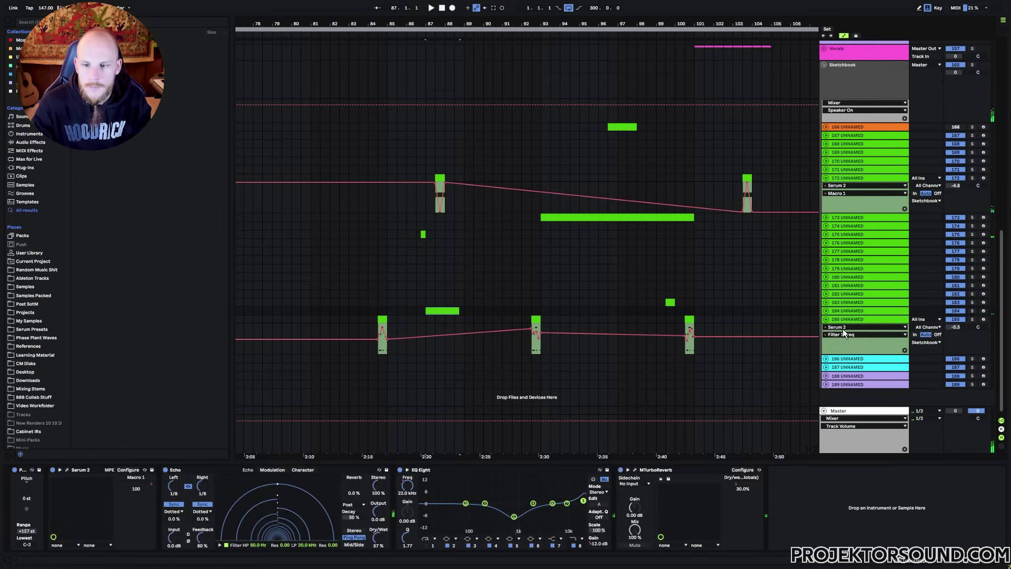
Expand and solo track 184, audition its clip from 87.1.1, and show its Serum 2 Pitch Bend automation.
click(826, 311)
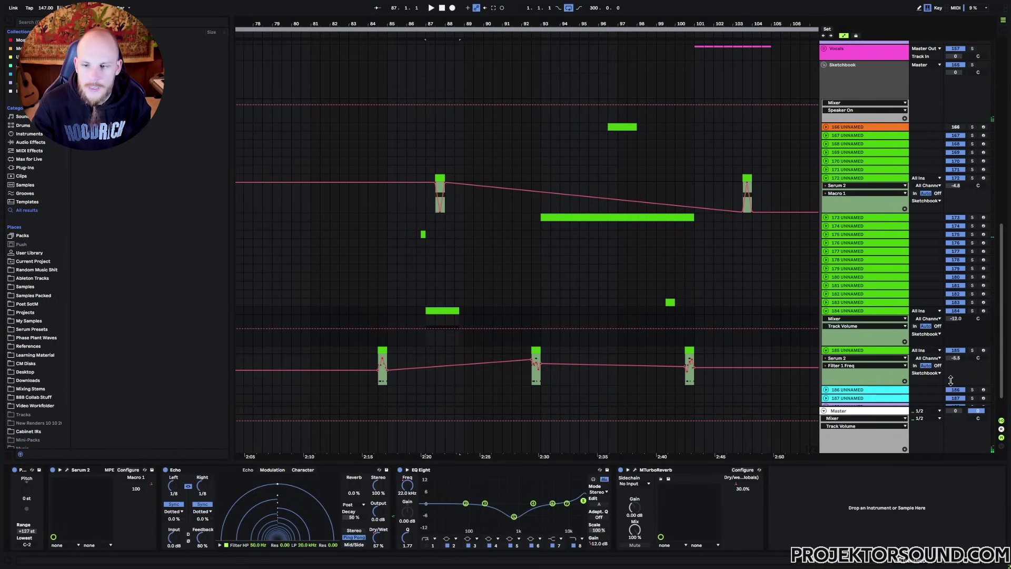
click(422, 339)
key(space)
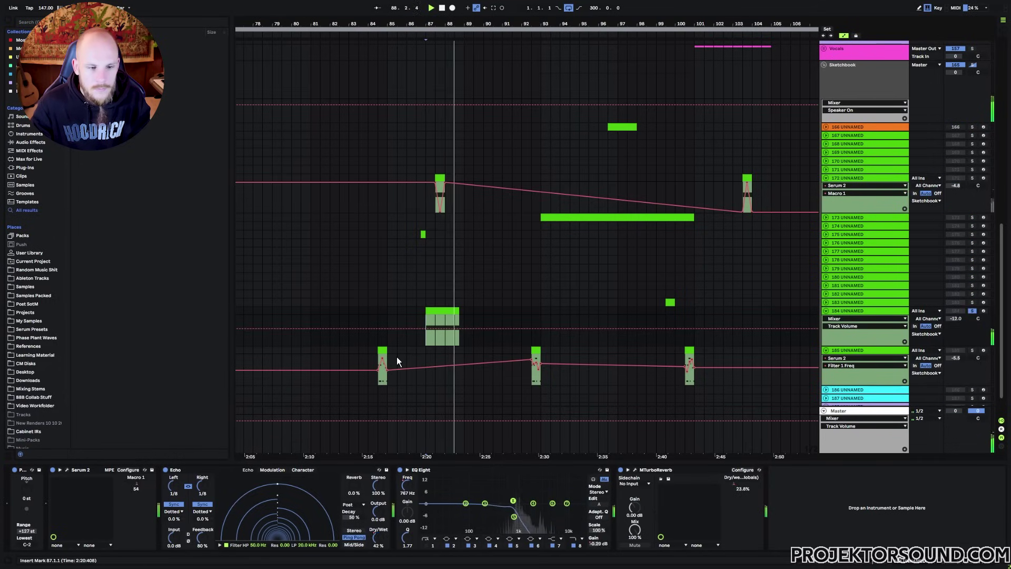
click(68, 470)
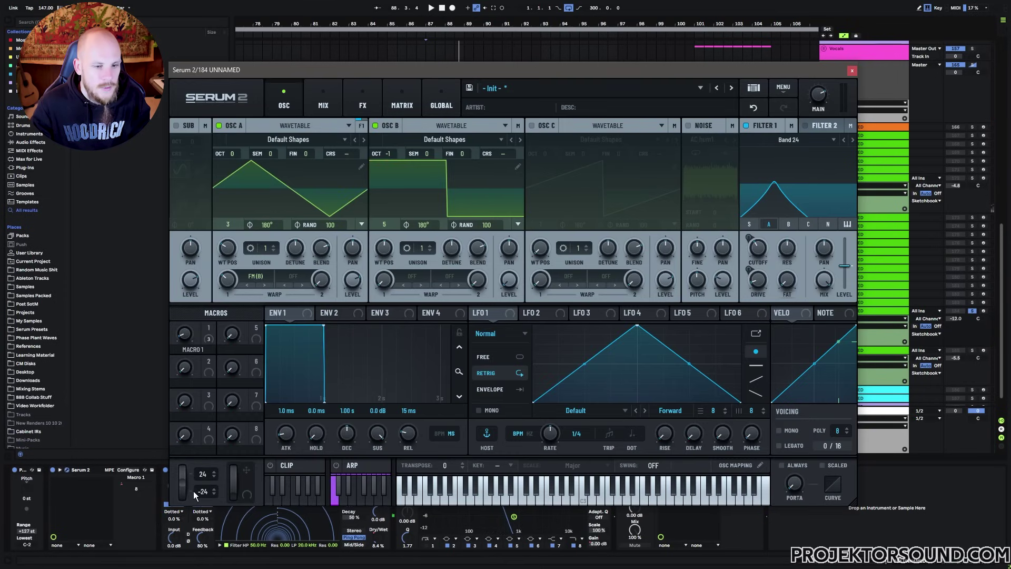
click(852, 74)
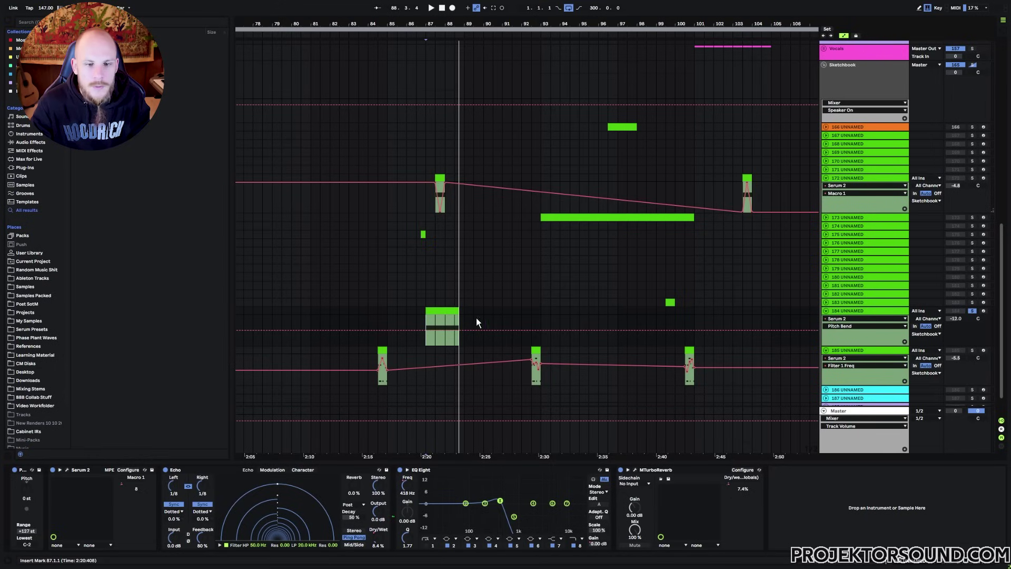
Draw a Pitch Bend rise from -24 to 24 across track 184's clip at 87.1.1 and play it.
click(424, 330)
key(space)
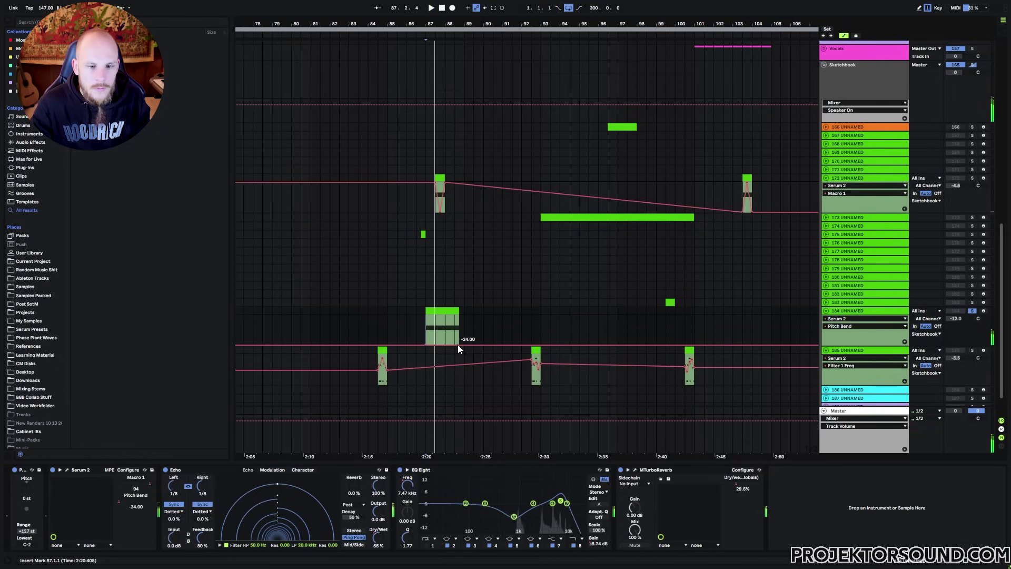
drag(457, 344, 457, 315)
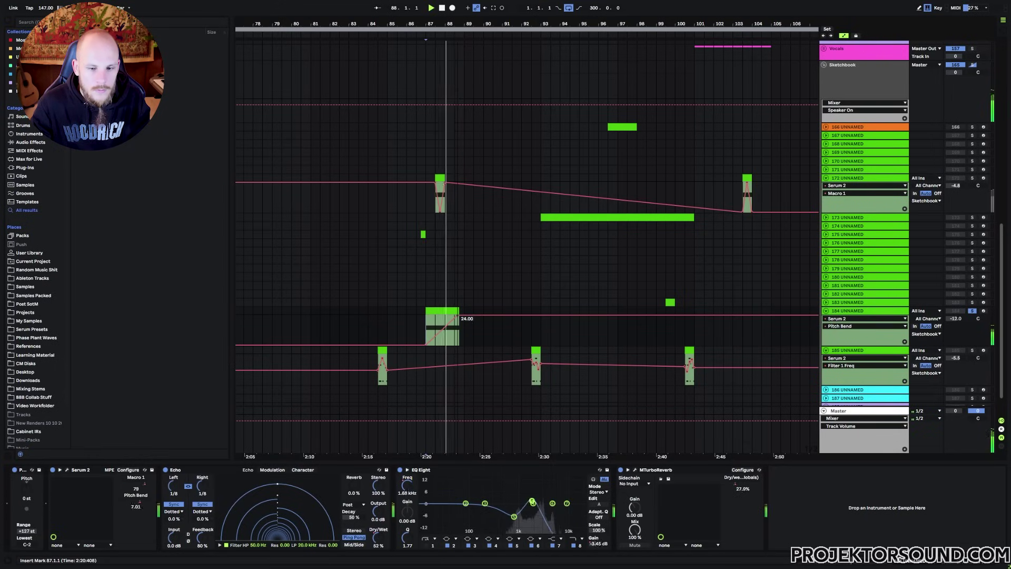
key(space)
key(space)
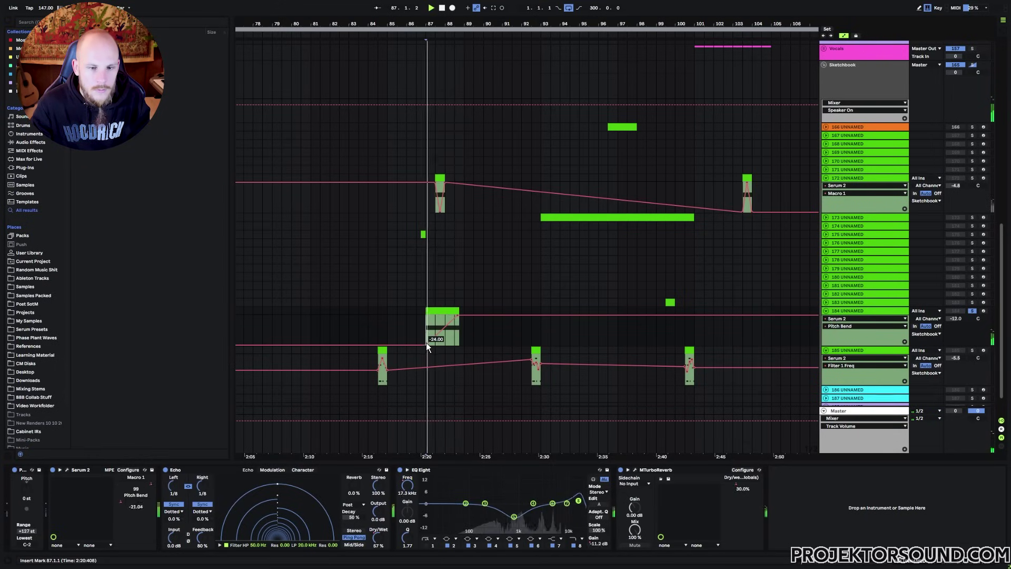
Reverse track 184's Pitch Bend automation to fall from 24 to -24, bend the ramp into a curve, and replay it.
mouse_move(425, 344)
mouse_down()
mouse_move(425, 315)
mouse_move(460, 345)
mouse_up()
key(space)
key(space)
key(space)
key(space)
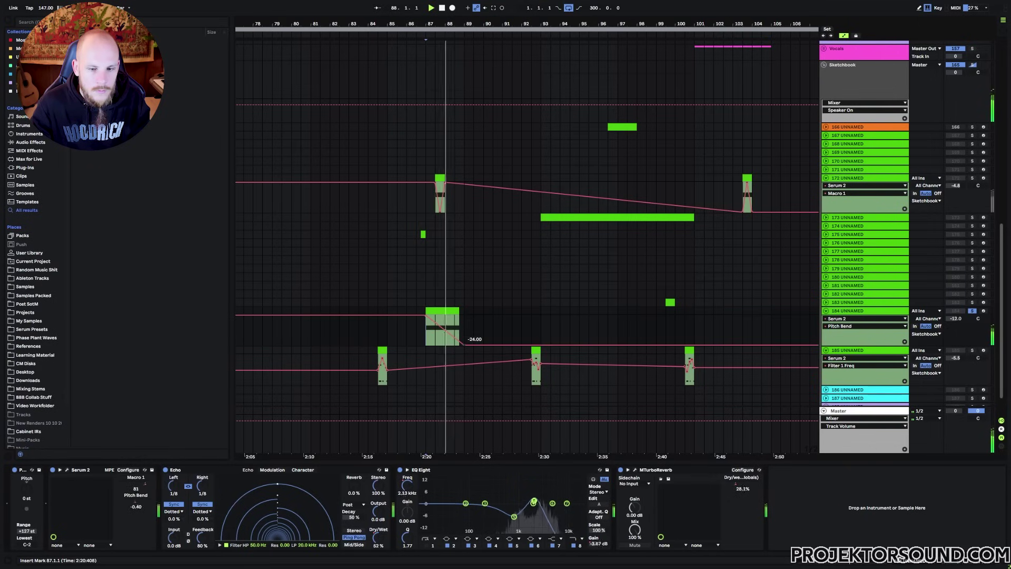
key(space)
key(space)
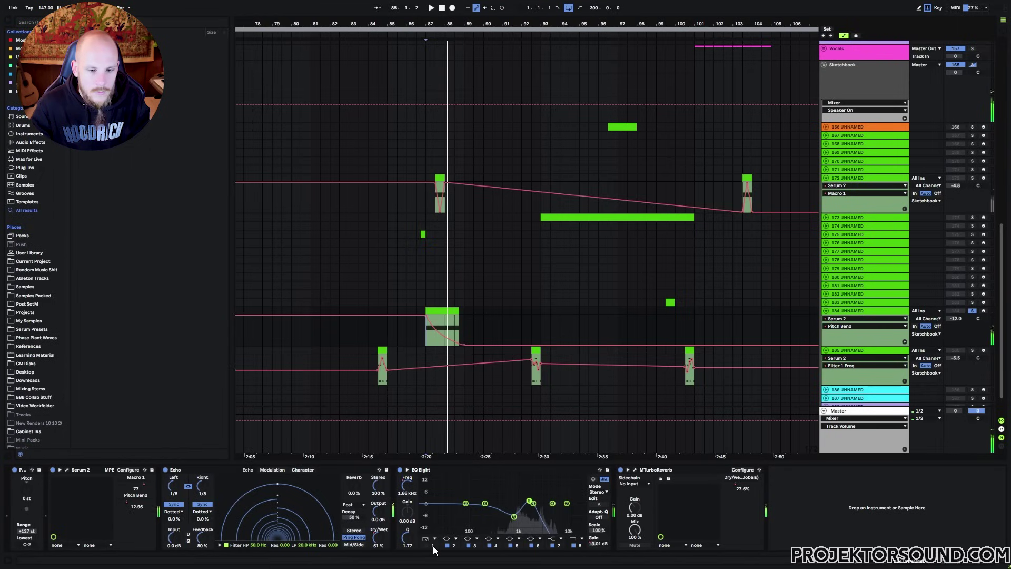
Reshape track 184's EQ Eight 8 Frequency A automation into a curved rise to 22.0 kHz near the clip's end, and replay it.
click(413, 494)
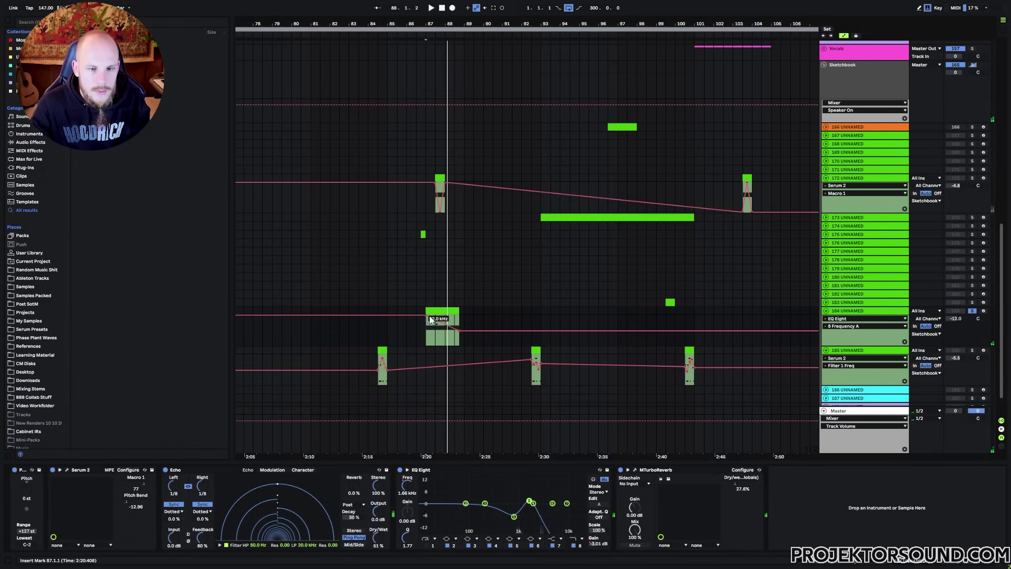
drag(431, 319, 434, 326)
click(451, 320)
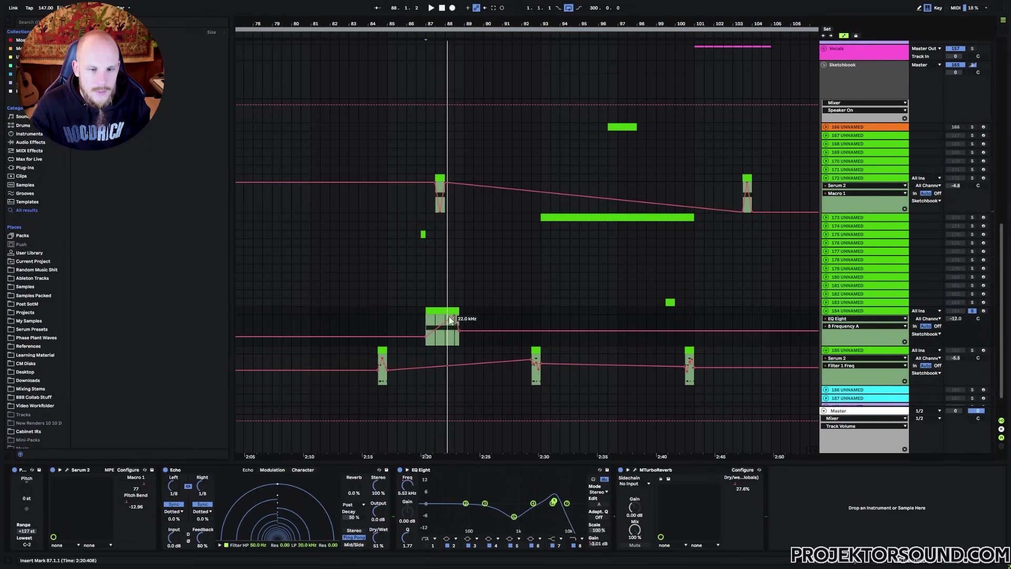
key(space)
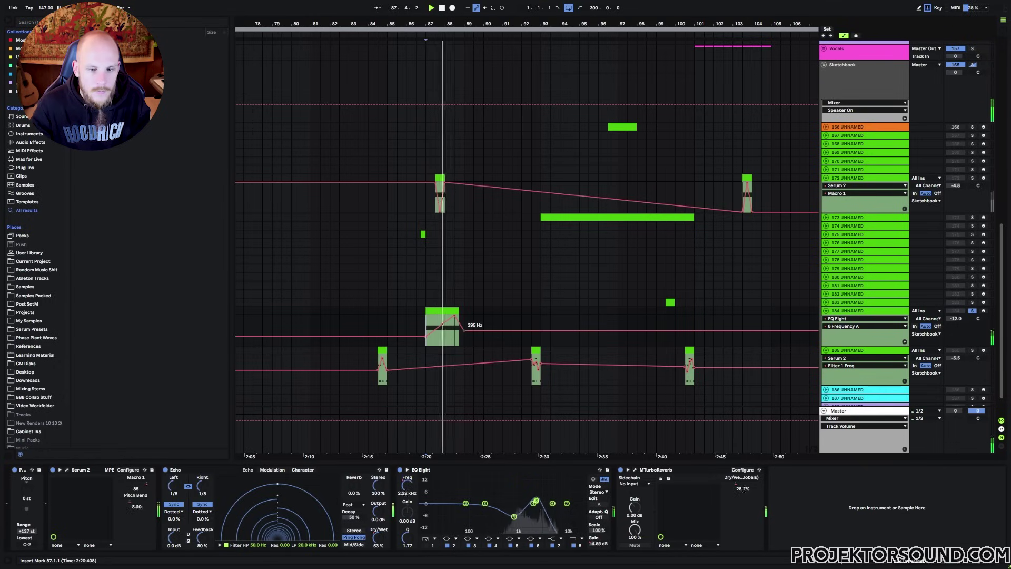
drag(443, 322, 451, 324)
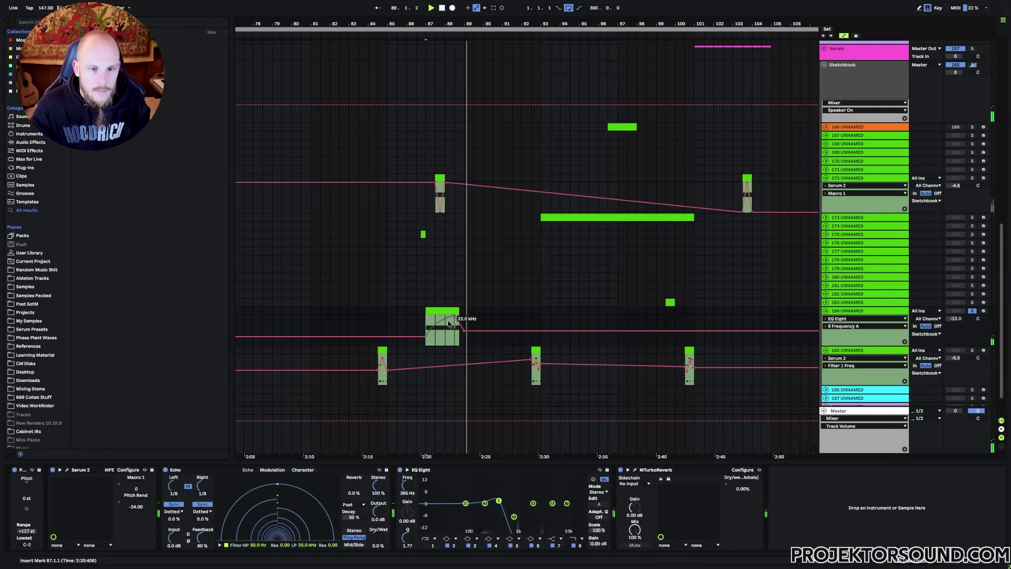
key(space)
key(space)
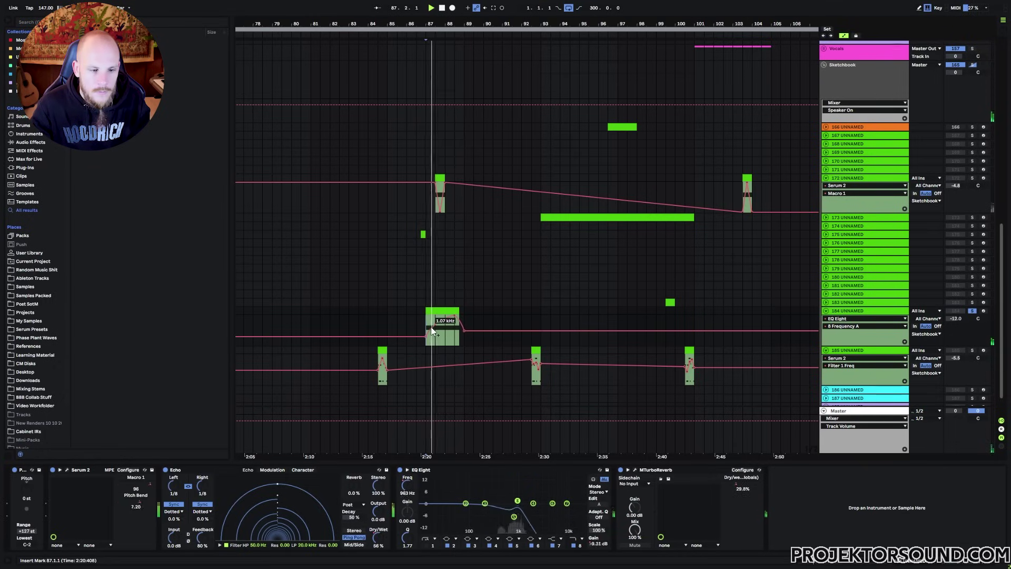
Recurve track 184's Pitch Bend drop to stay high longer, and pull its -24 endpoint back to the clip's end while listening.
click(128, 500)
drag(440, 337, 440, 329)
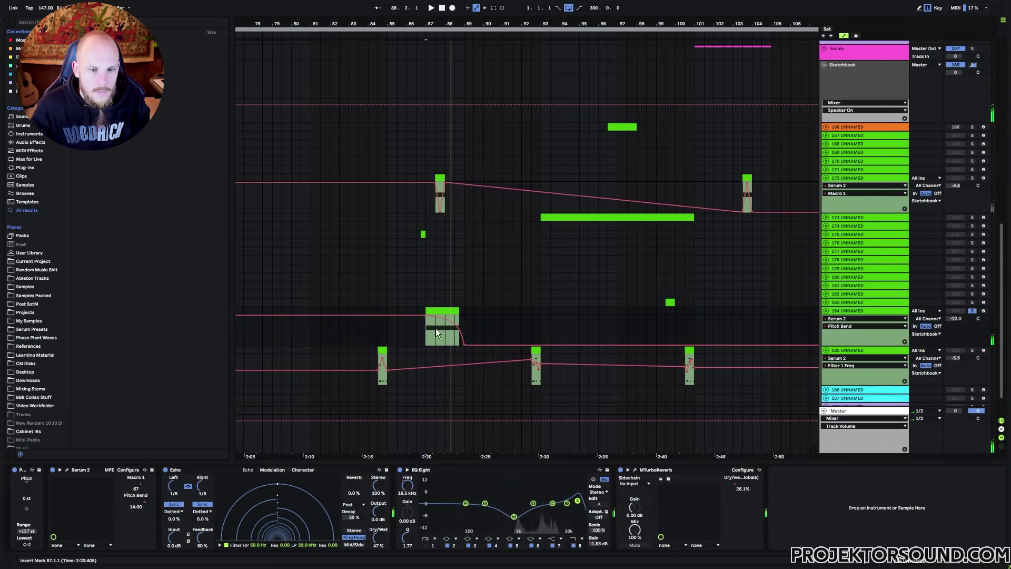
key(space)
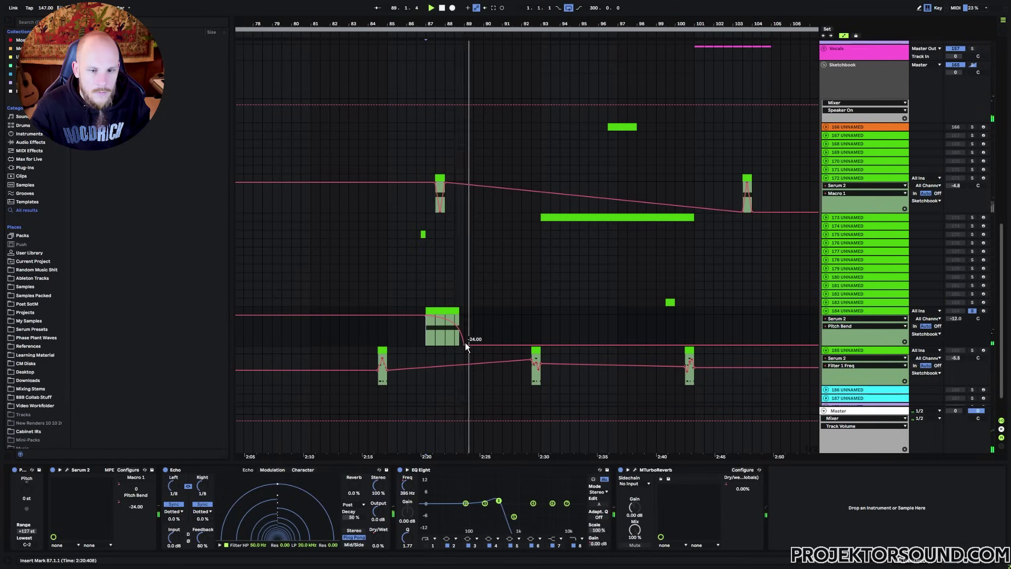
drag(465, 345, 456, 347)
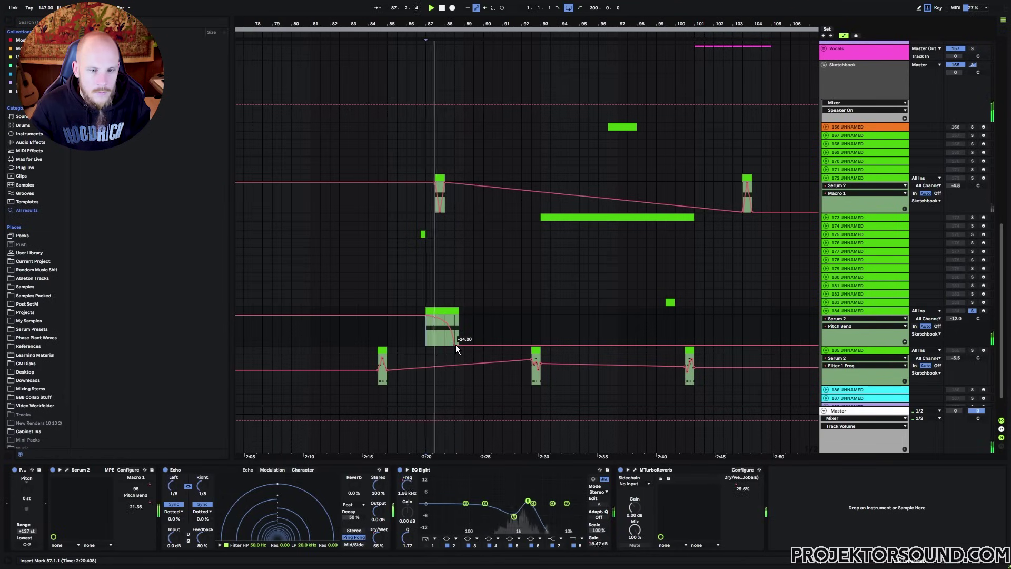
drag(453, 336, 452, 338)
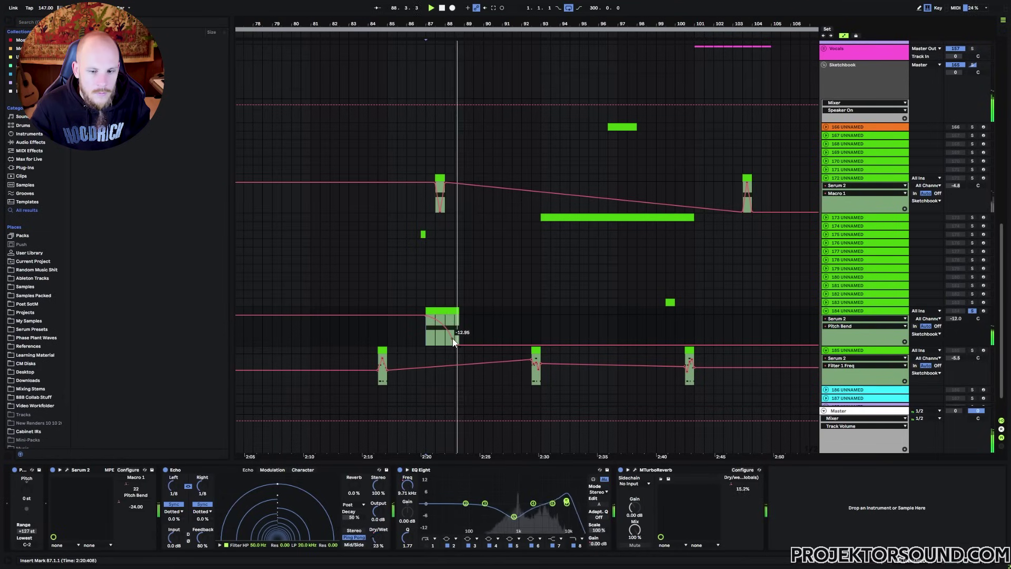
Open track 184's Serum 2, review its Mix, FX, Matrix and Osc pages, and watch it during playback.
click(67, 470)
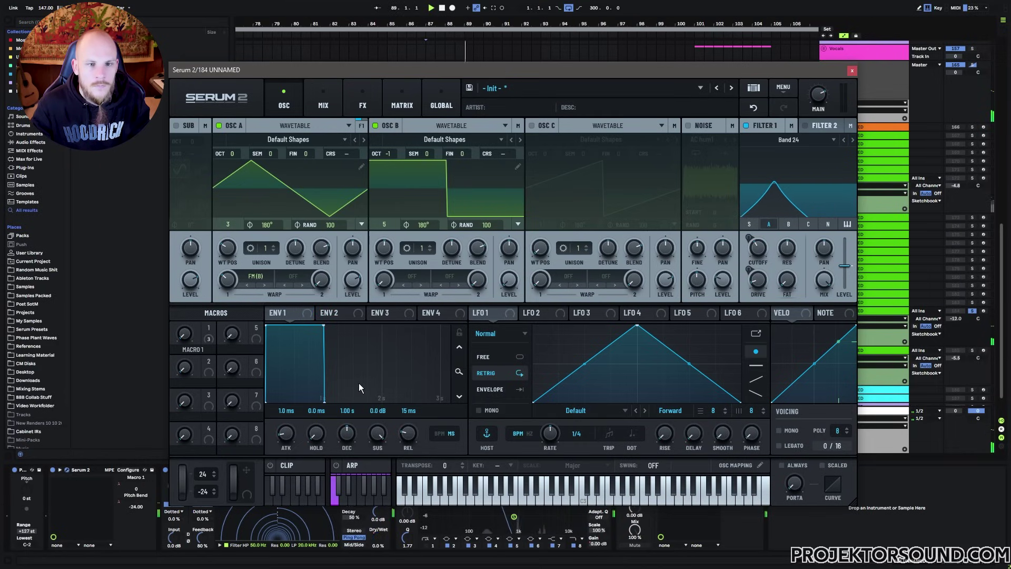
click(337, 105)
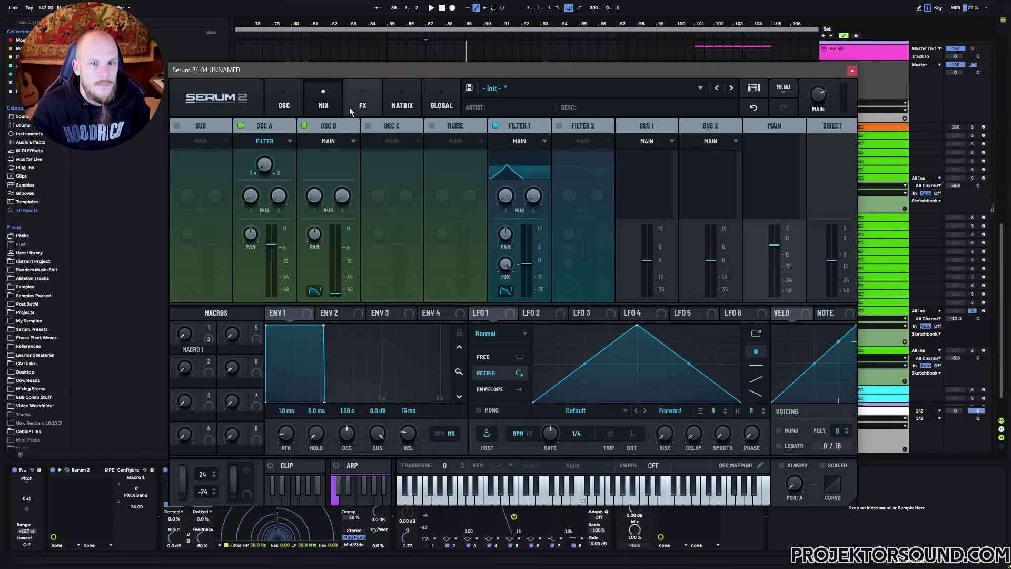
click(365, 105)
click(388, 103)
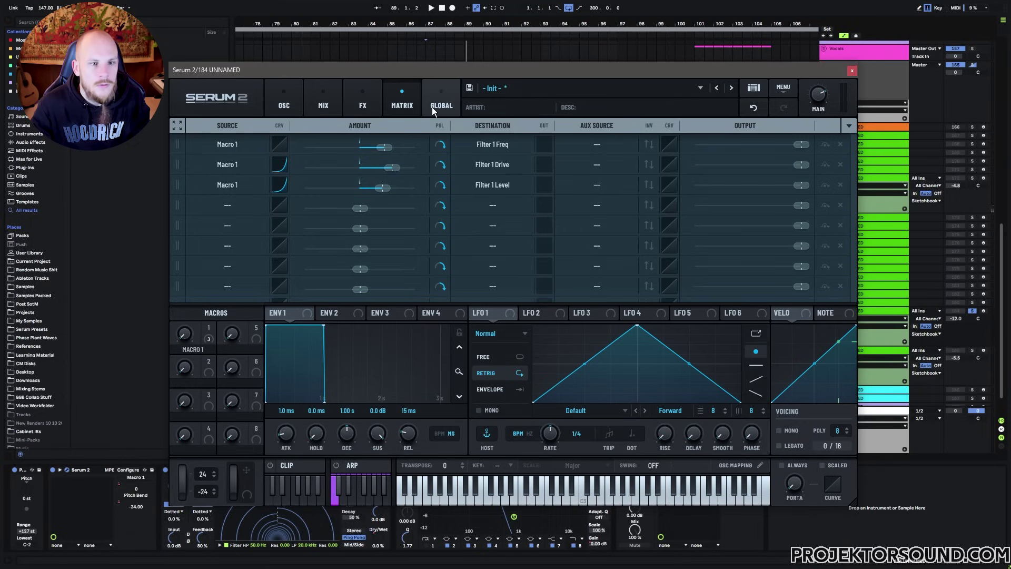
click(293, 105)
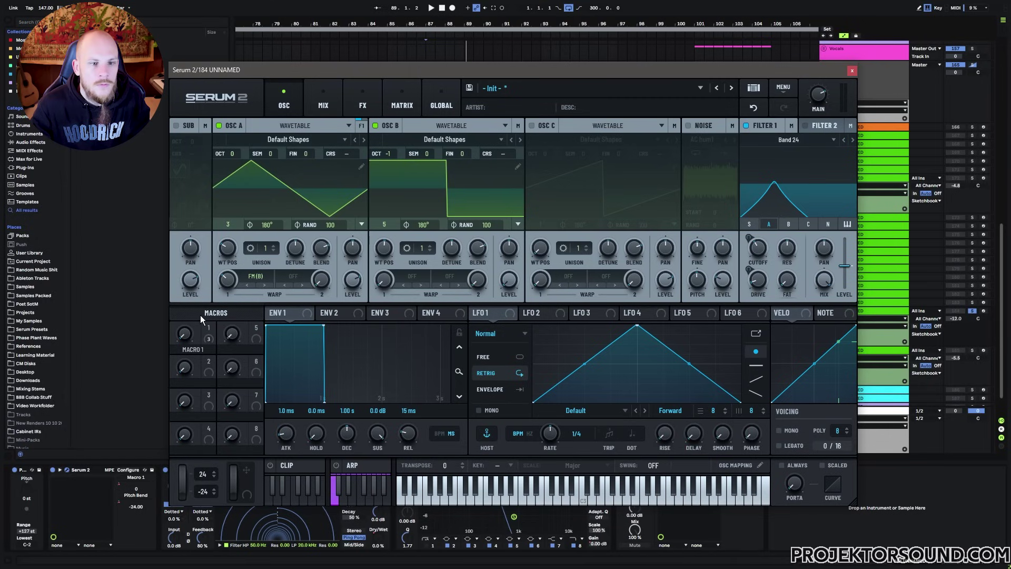
key(space)
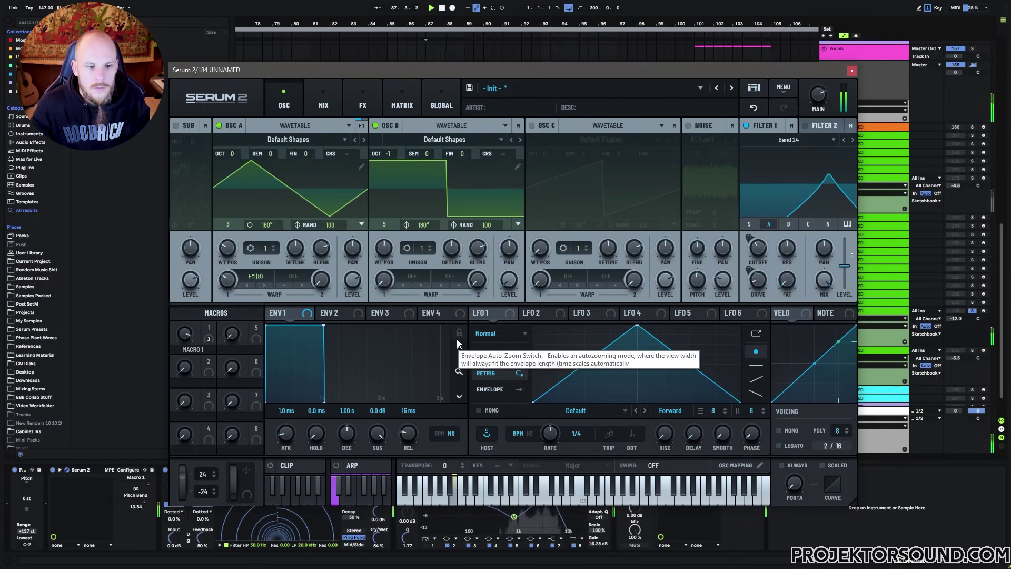
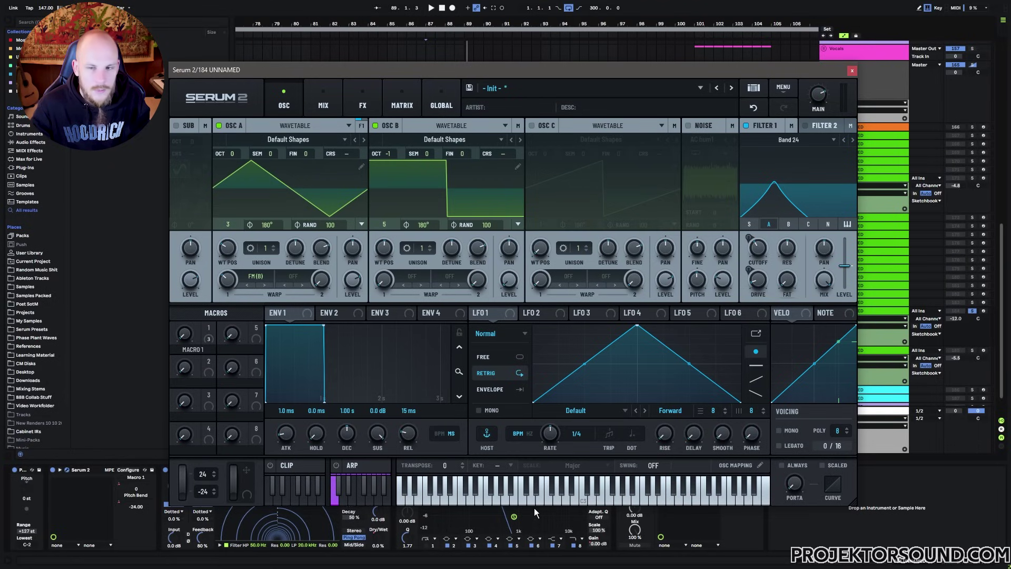
Examine track 184's EQ Eight during playback, and check the octave options of Serum 2's oscillators A and B.
click(851, 70)
click(426, 476)
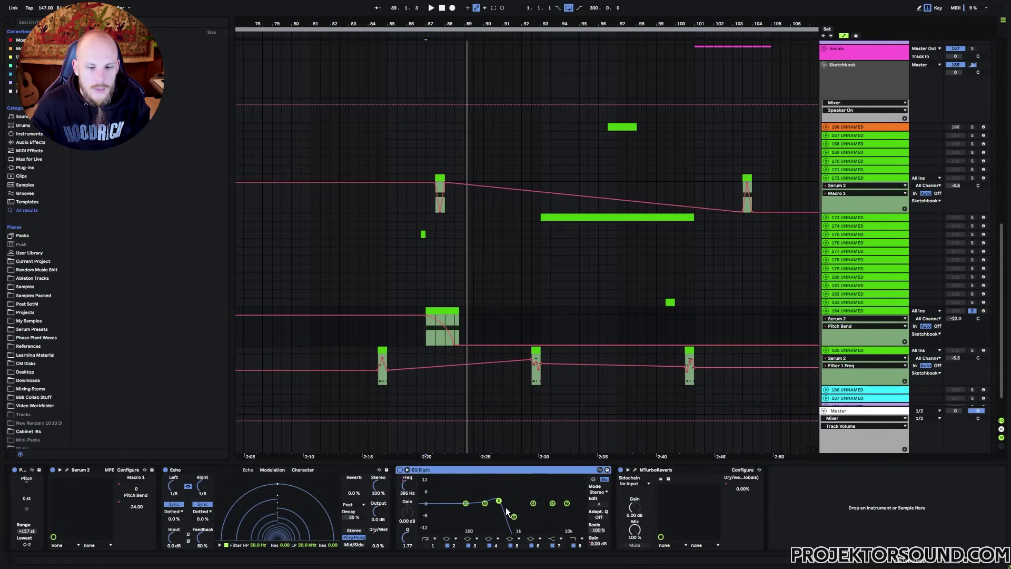
key(space)
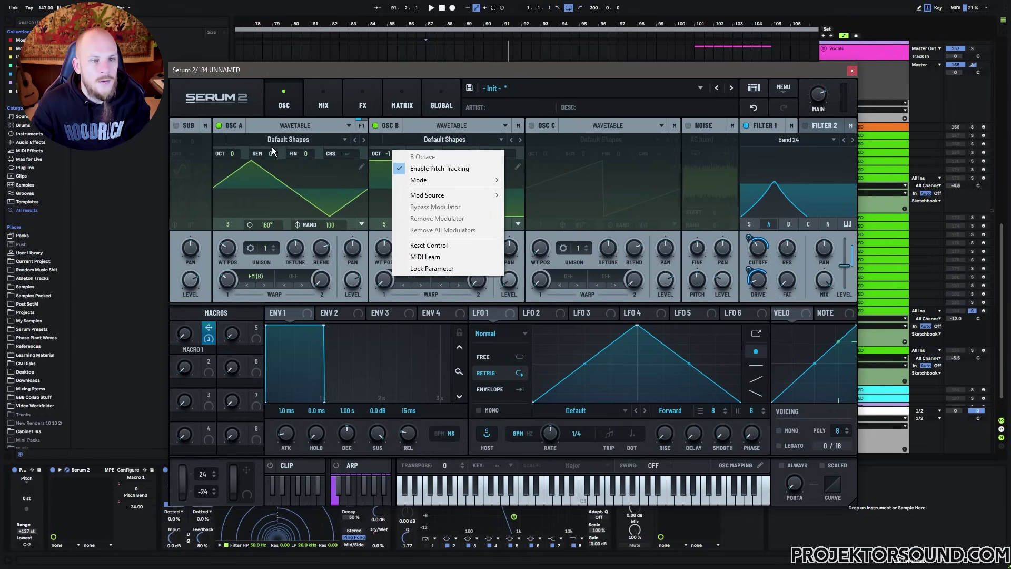
right_click(229, 150)
click(354, 83)
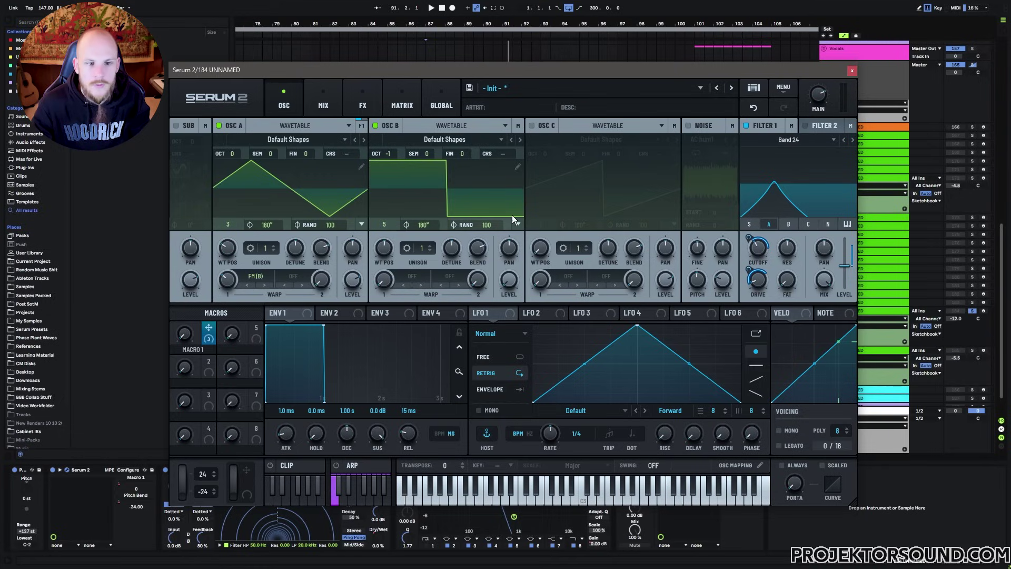
click(853, 72)
Place the insert marker at 87.1.1, unsolo track 184, and fold track 185 while keeping track 184 unfolded.
click(427, 340)
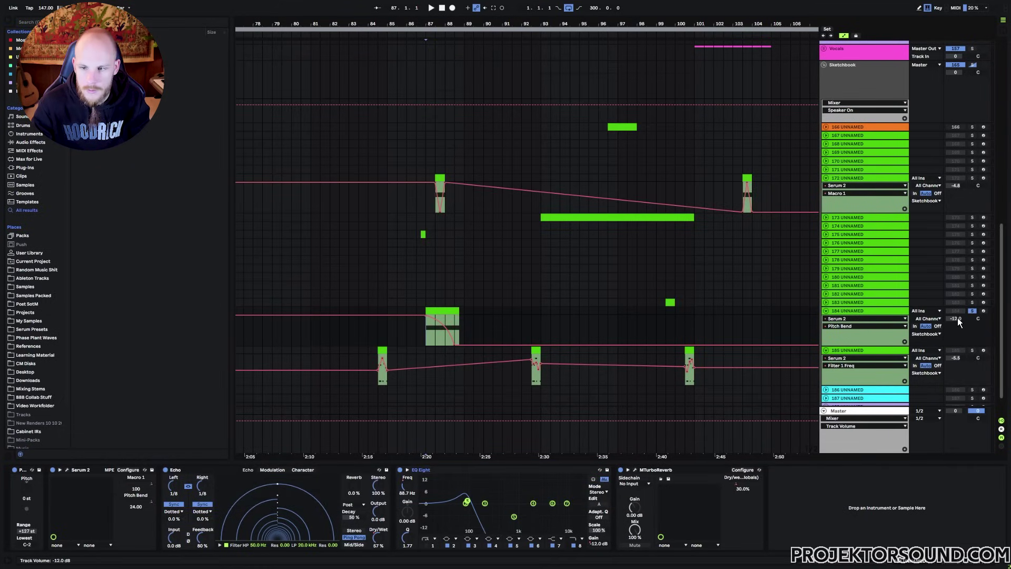
click(827, 314)
click(826, 319)
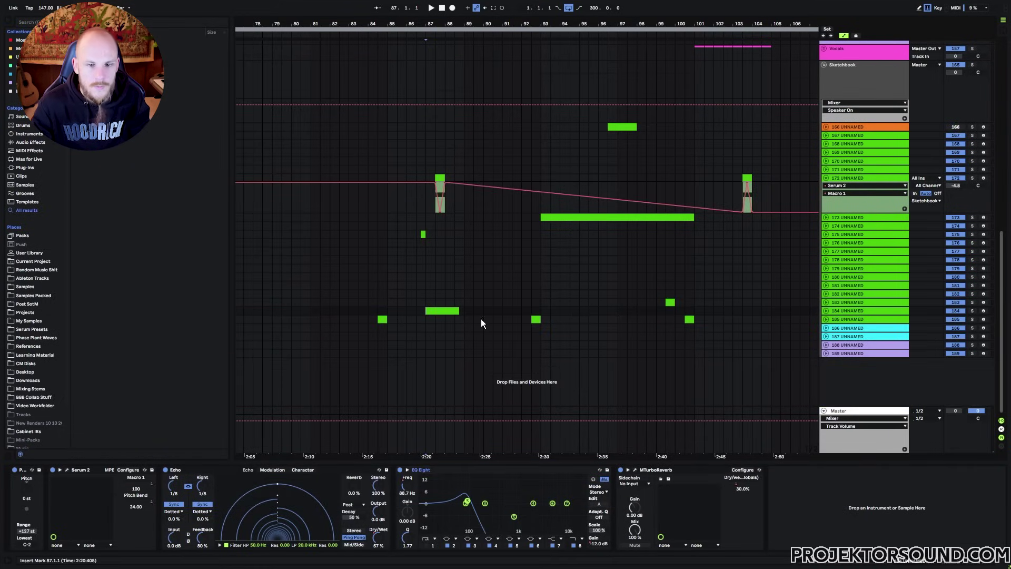
click(826, 311)
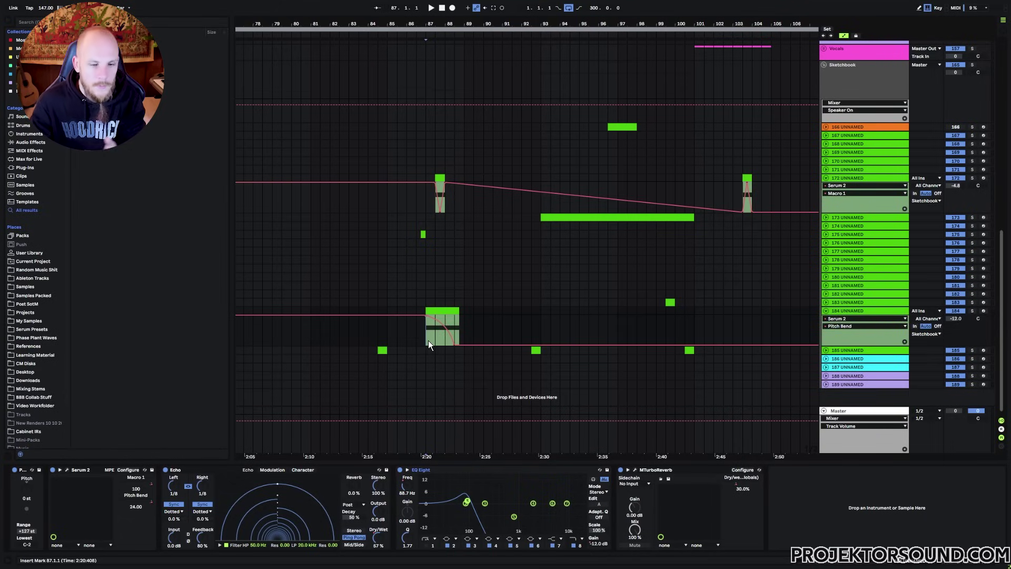
Add a Shifter to track 184, place it between Serum 2 and Echo, and show its Pitch Coarse automation.
click(816, 498)
right_click(813, 502)
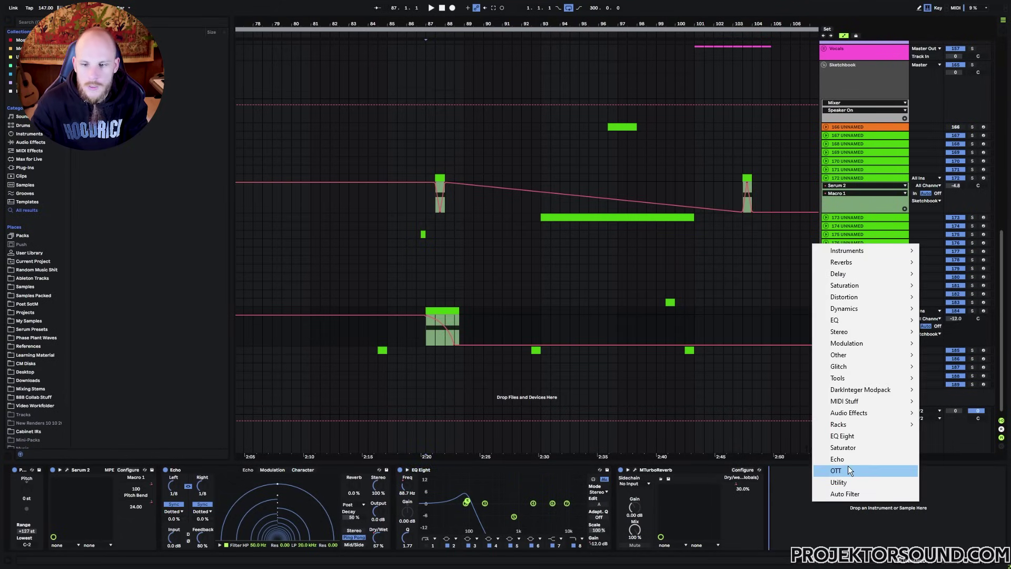
mouse_move(867, 413)
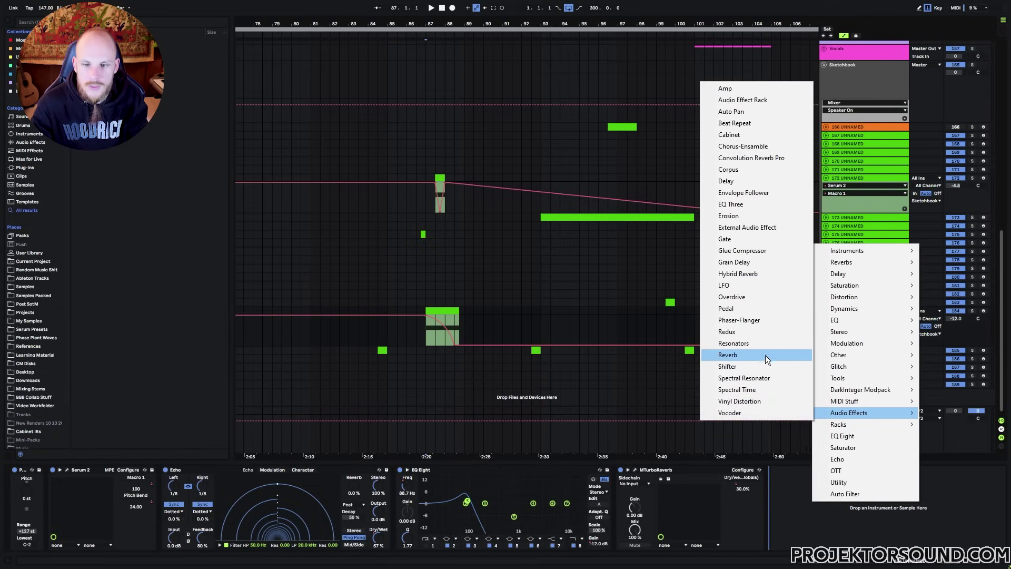
click(746, 366)
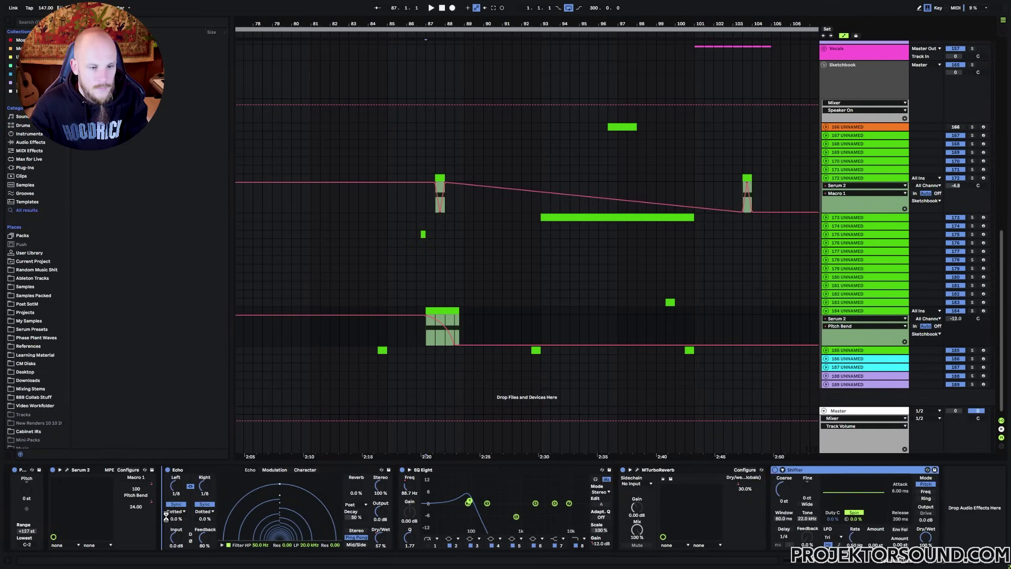
drag(166, 517, 183, 516)
click(197, 501)
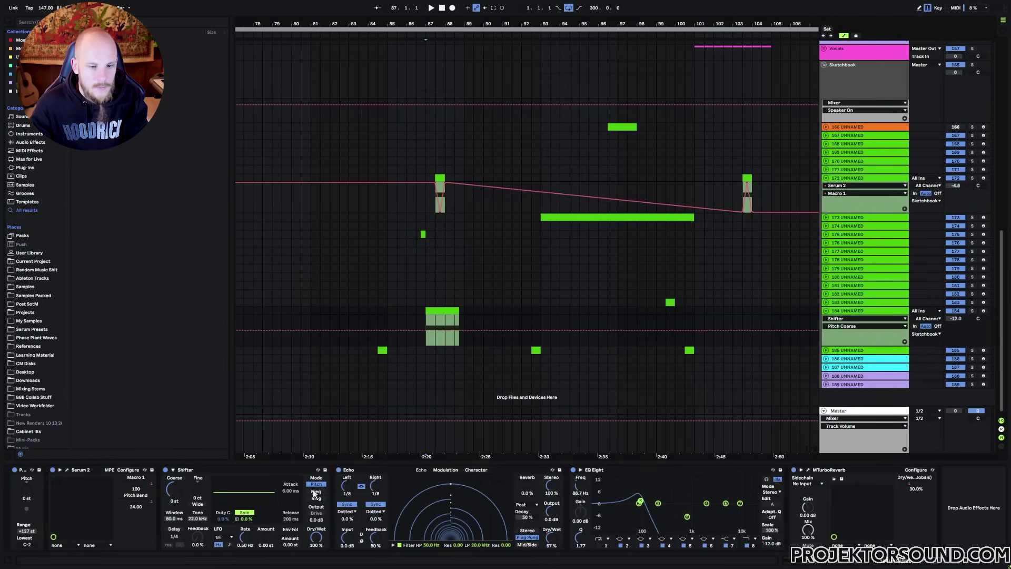
Draw Shifter Pitch Coarse automation on track 184 that rises, then falls to -24 st at the clip's end, while listening.
click(454, 336)
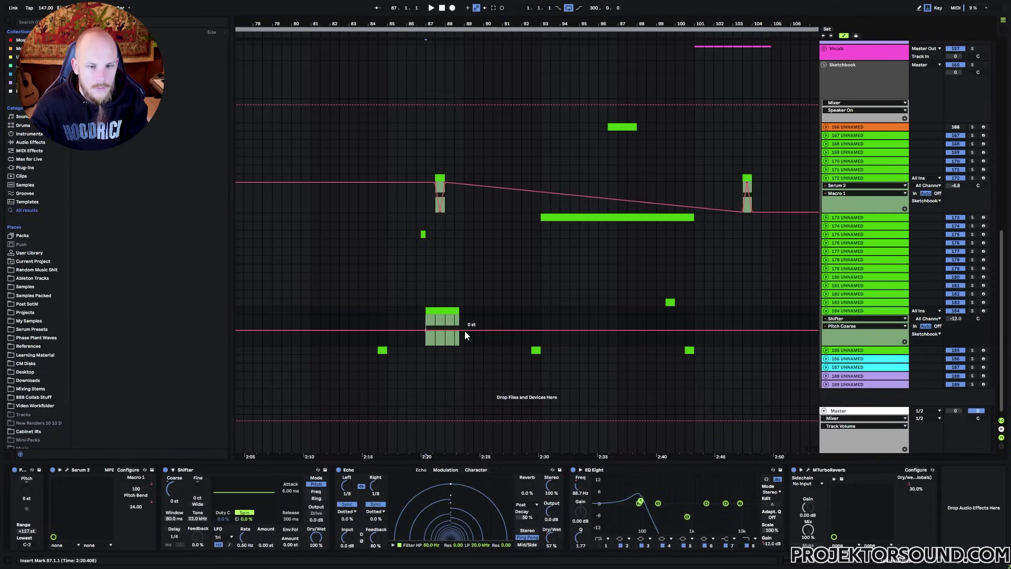
drag(448, 329, 463, 344)
key(space)
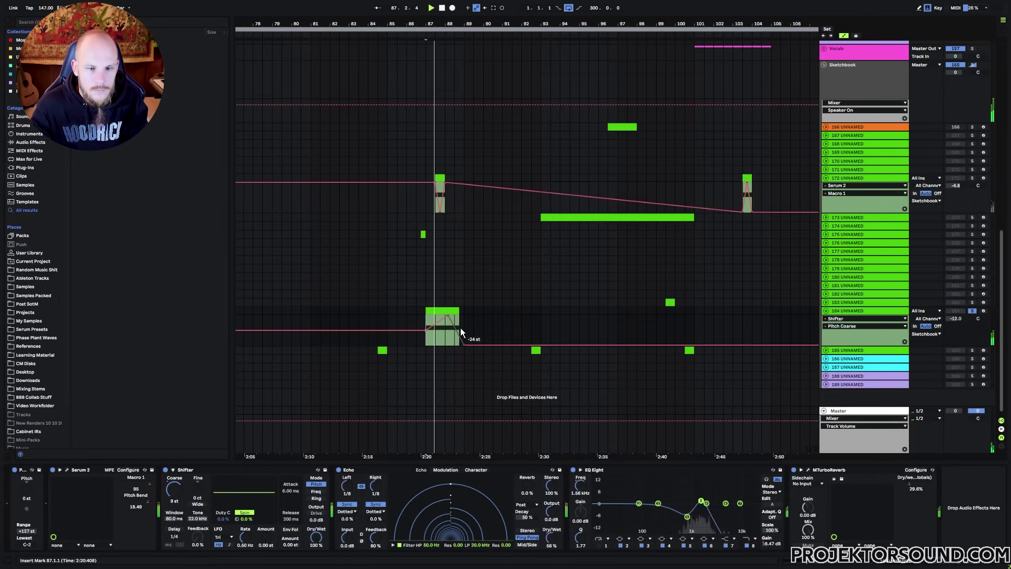
click(458, 93)
scroll(495, 205, up, 3)
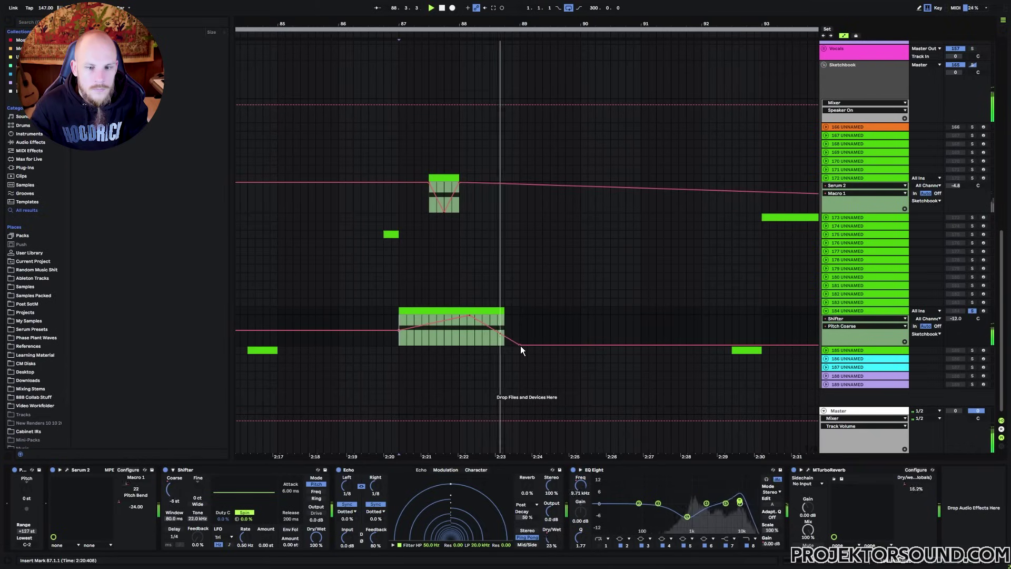
drag(520, 346, 505, 345)
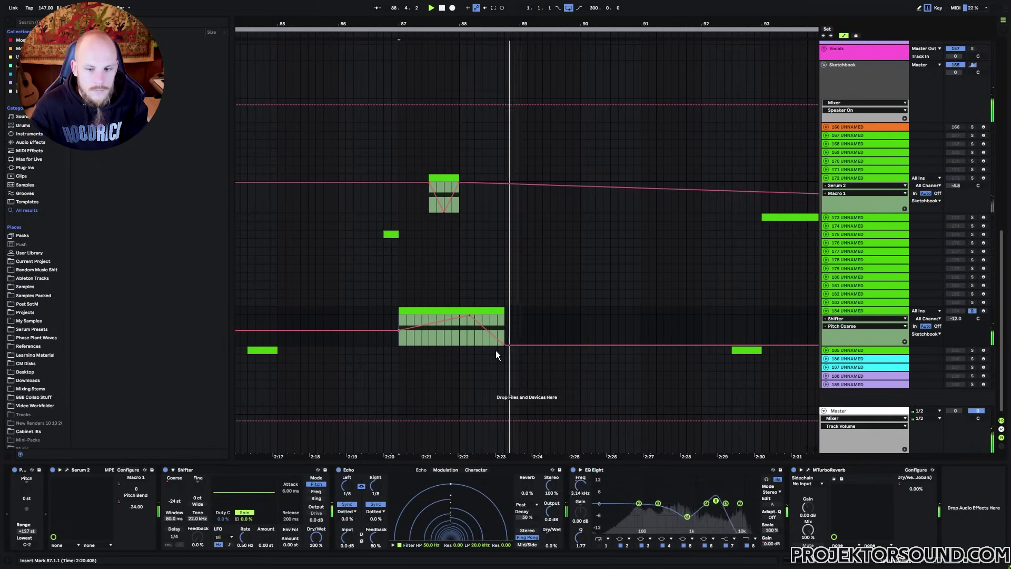
drag(495, 349, 498, 346)
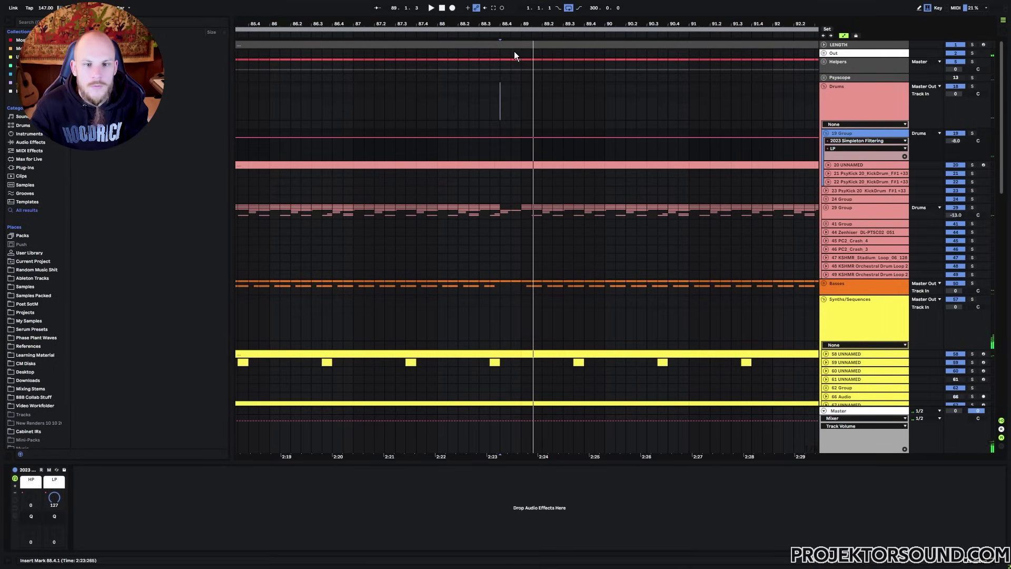
Fold the 19 Group in Drums and listen to the full arrangement from 88.3.1 into bar 89.
scroll(520, 188, up, 5)
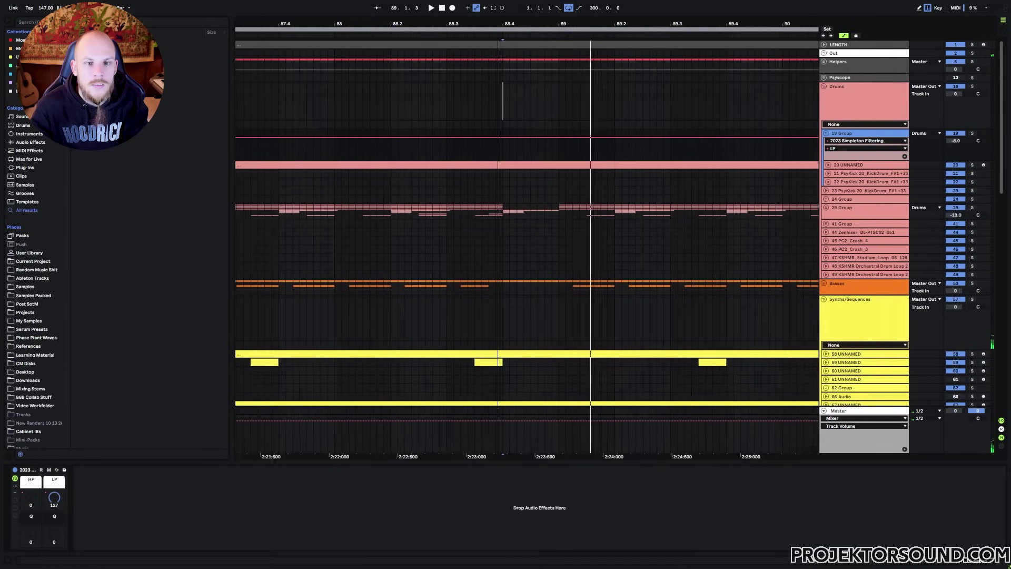
scroll(760, 199, down, 3)
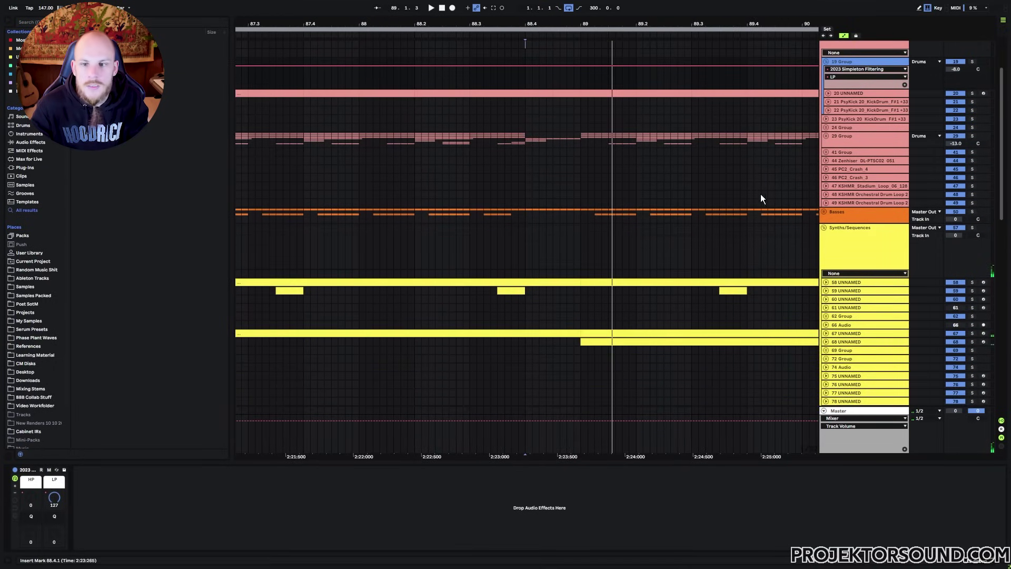
click(825, 62)
click(474, 62)
key(space)
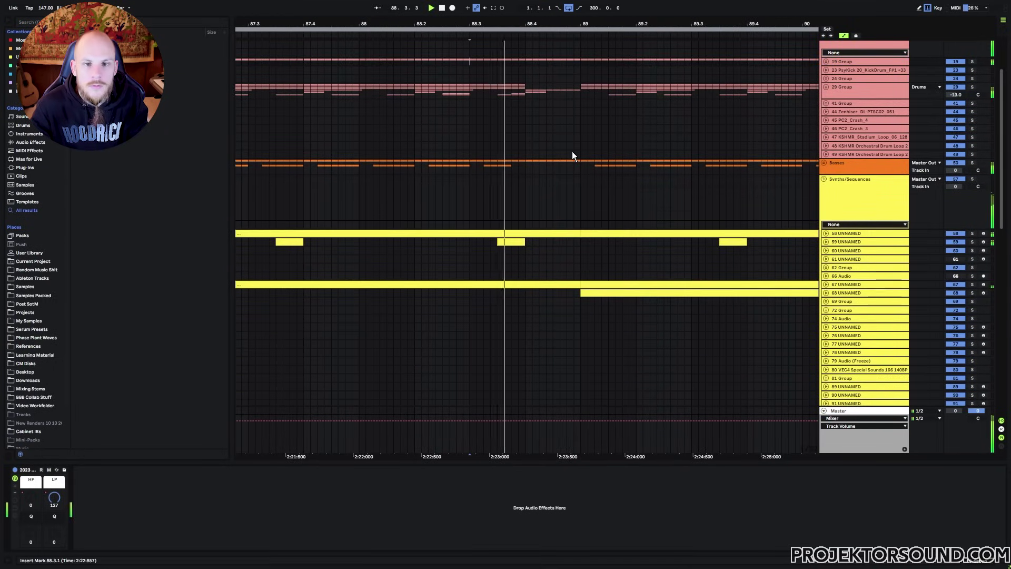
scroll(532, 73, up, 3)
click(526, 98)
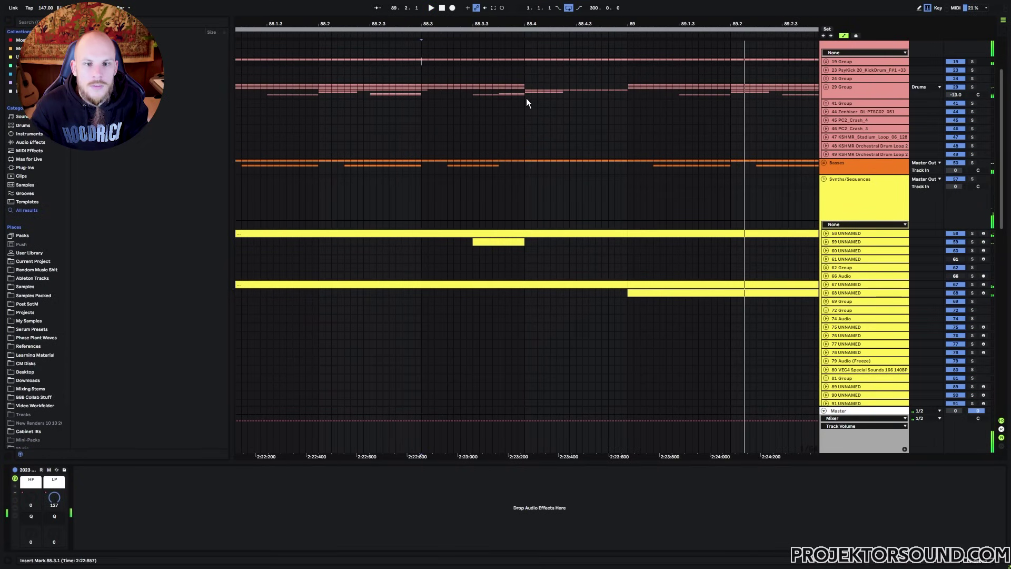
key(space)
Open track 58's MIDI clip ending at bar 89, enlarge the note editor, and deactivate the last three notes after 4.4.
scroll(555, 161, down, 3)
click(624, 161)
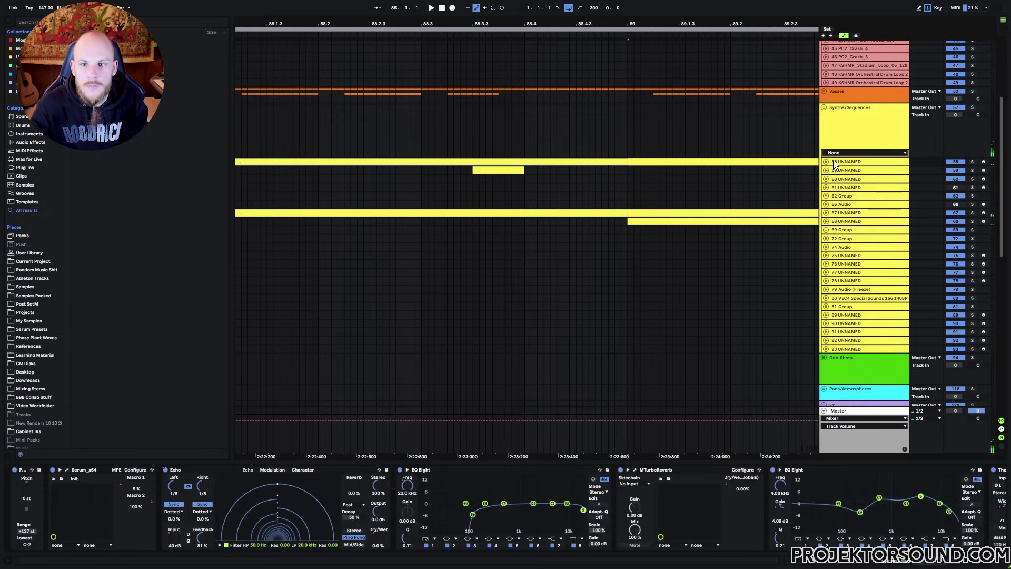
click(832, 161)
double_click(630, 183)
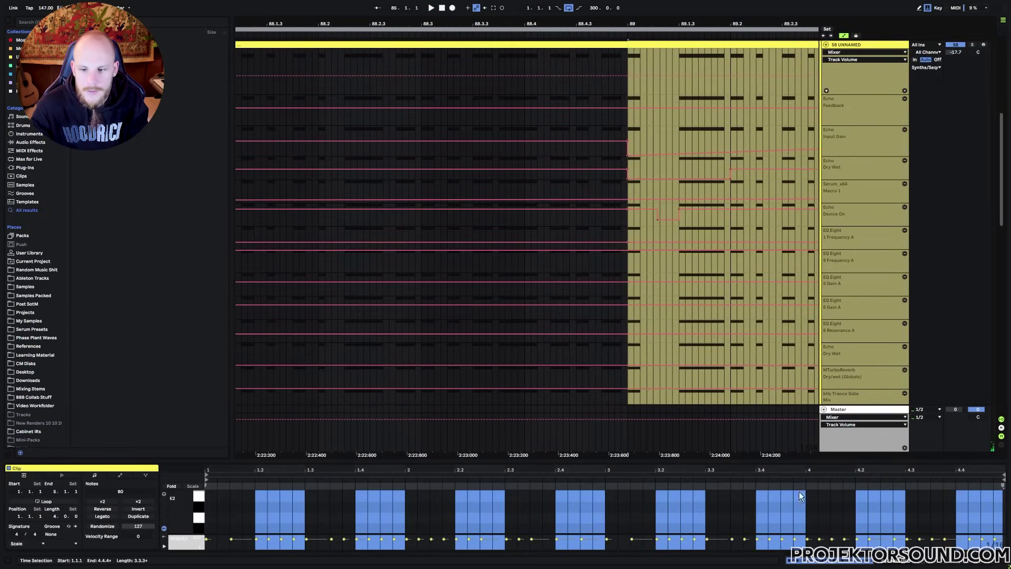
drag(837, 460, 837, 446)
drag(837, 445, 837, 246)
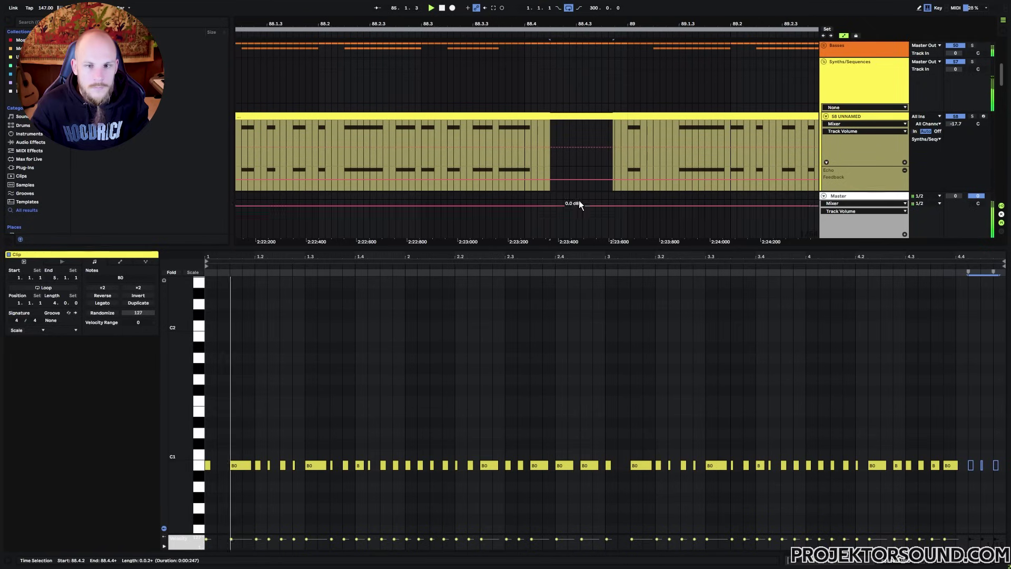
Restore the section cut from track 58's clip just before bar 89, solo the track, and replay from 88.3.1 and 87.4.1.
drag(537, 27, 537, 24)
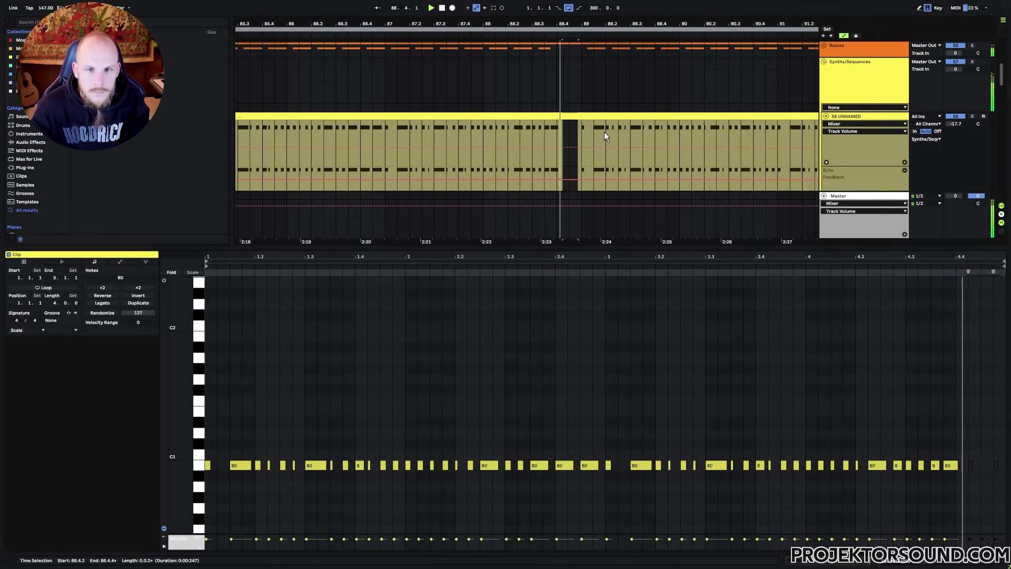
scroll(548, 121, down, 5)
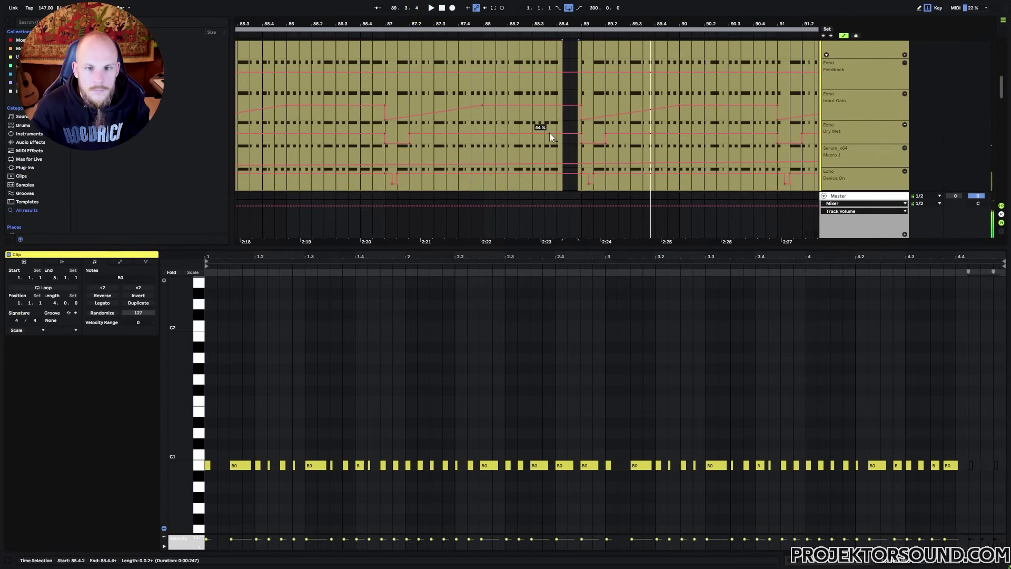
scroll(549, 133, up, 3)
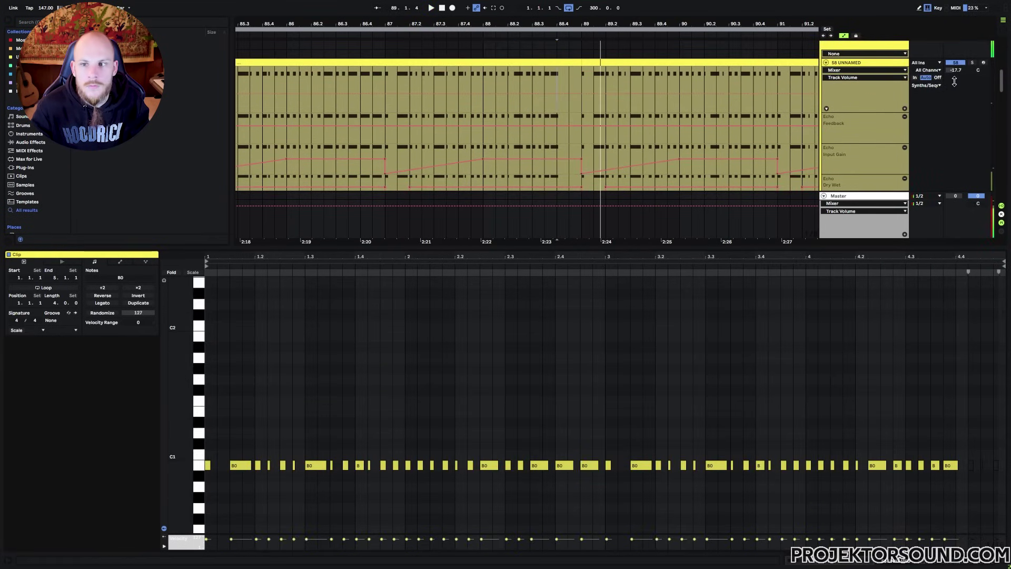
click(540, 78)
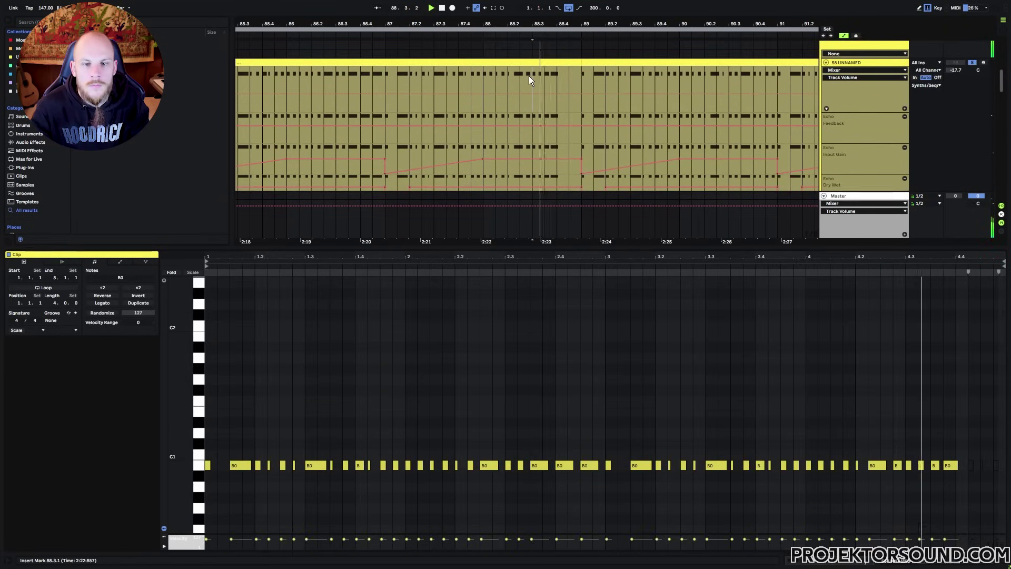
click(471, 78)
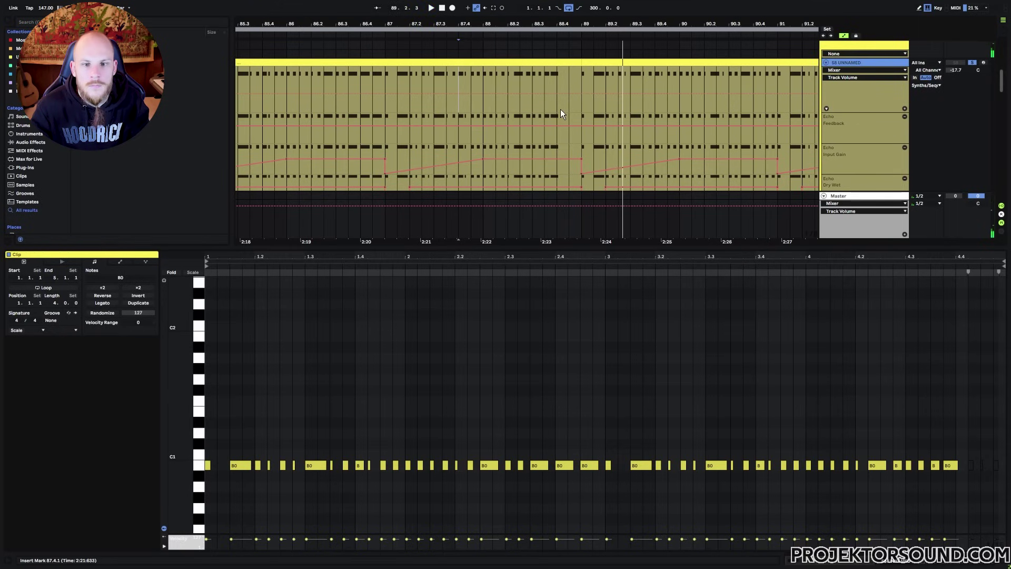
Move the drop in track 58's Echo Dry Wet automation one beat earlier, to 88.4.1.
scroll(555, 127, down, 2)
scroll(551, 139, down, 2)
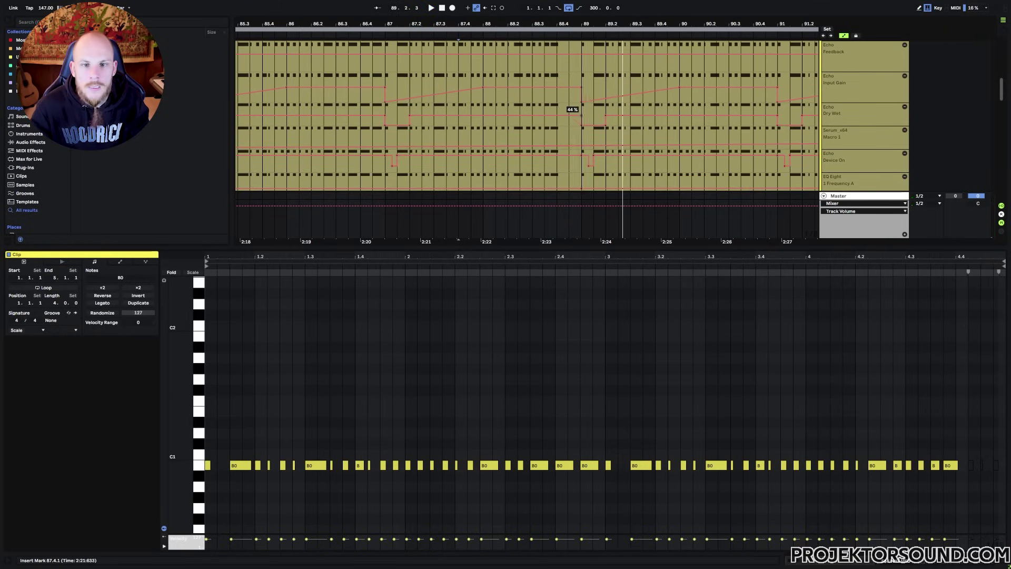
drag(581, 114, 557, 125)
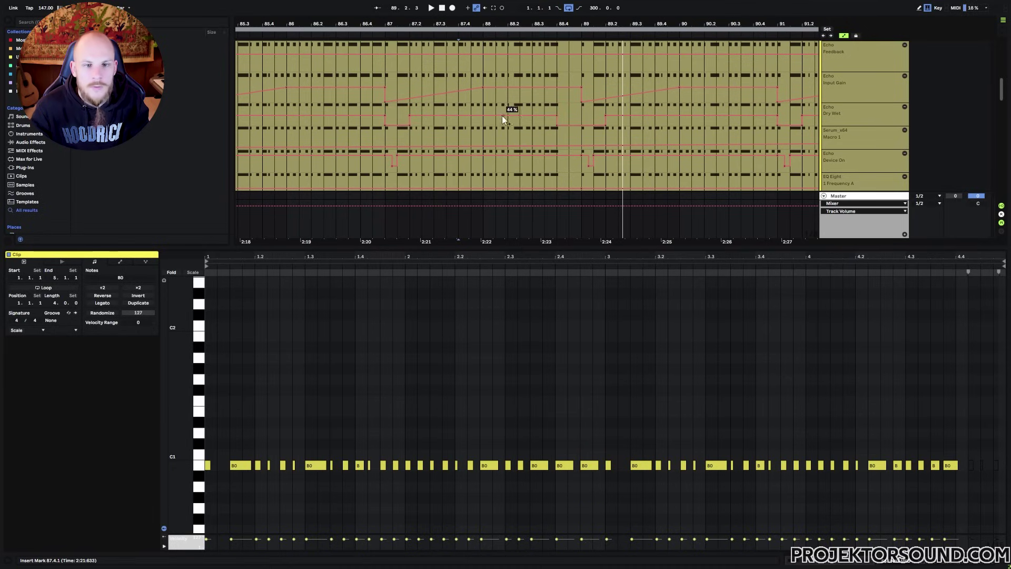
Unsolo and fold track 58, and shrink the clip editor to give the arrangement more room.
scroll(498, 134, up, 4)
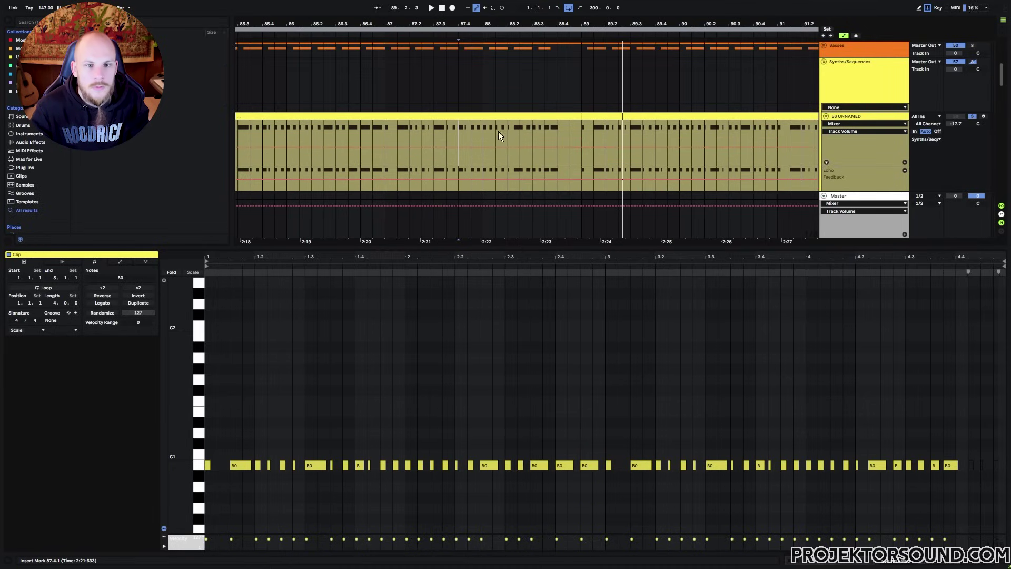
click(384, 131)
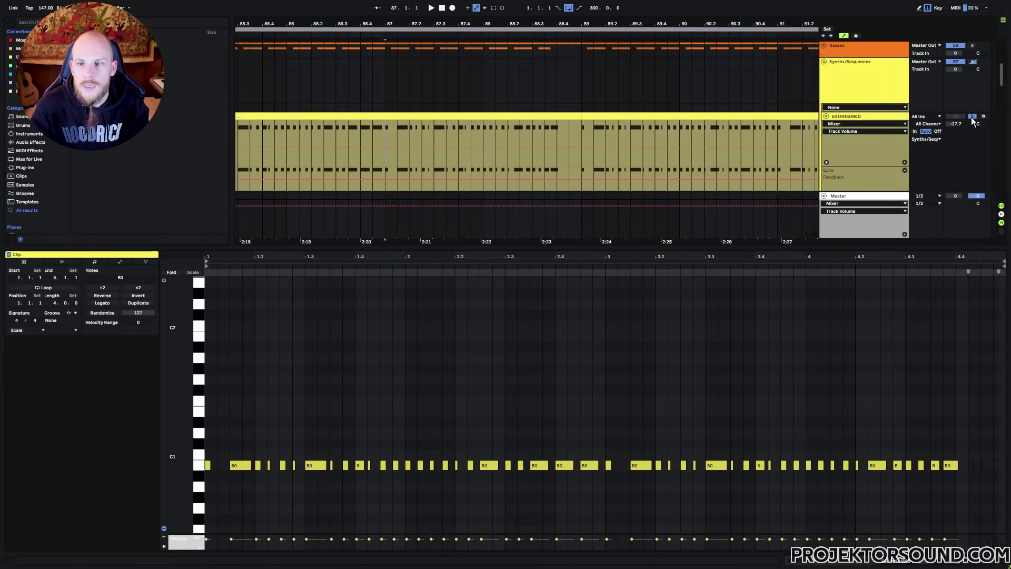
click(826, 116)
drag(666, 244, 665, 463)
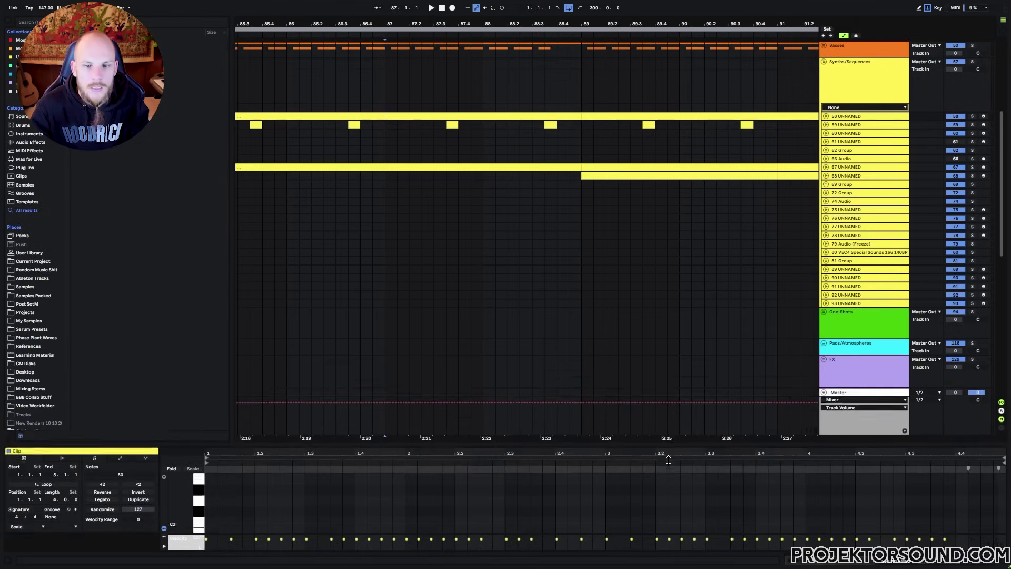
Examine track 184's clip and Shifter pitch curve in the Sketchbook, and listen from 87.1.1 past bar 89.
scroll(551, 308, down, 8)
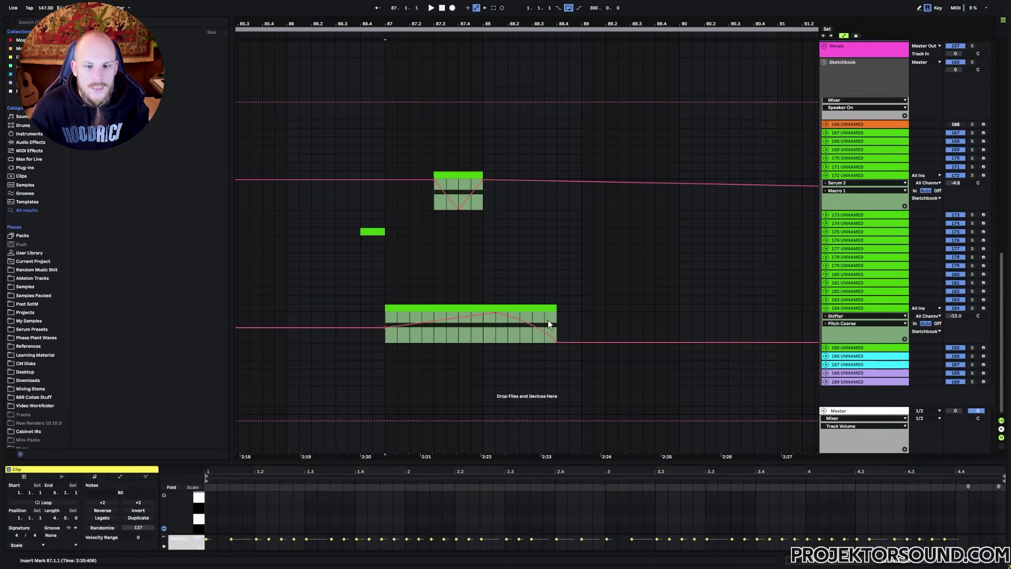
click(557, 325)
scroll(554, 279, up, 6)
scroll(553, 275, down, 3)
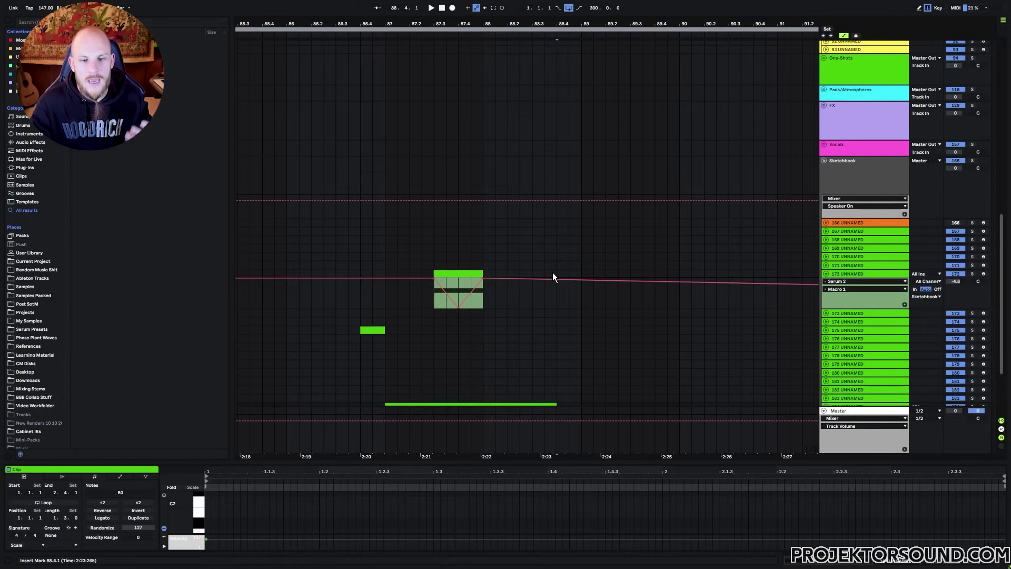
scroll(552, 274, down, 4)
drag(384, 314, 552, 317)
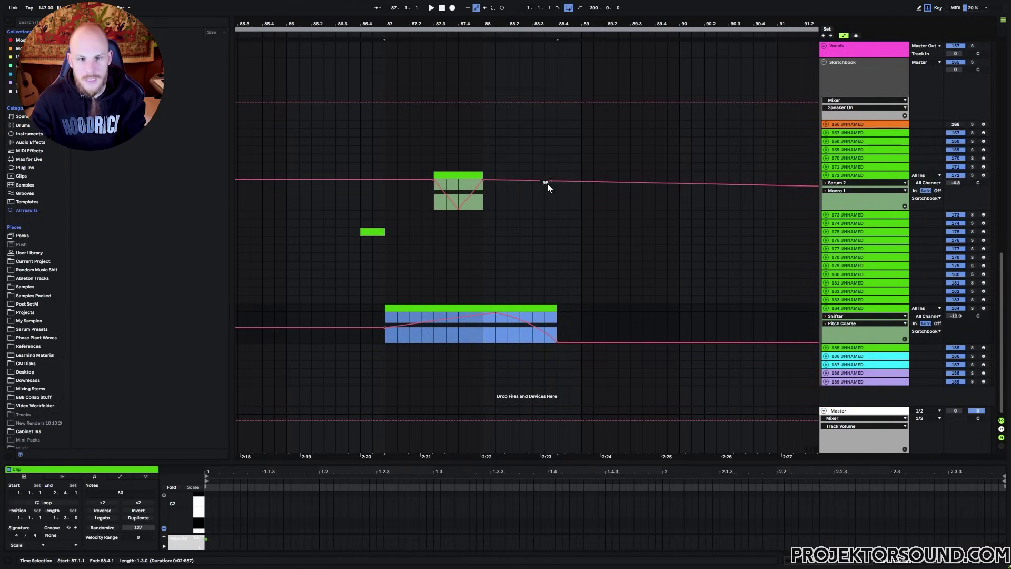
click(386, 322)
key(space)
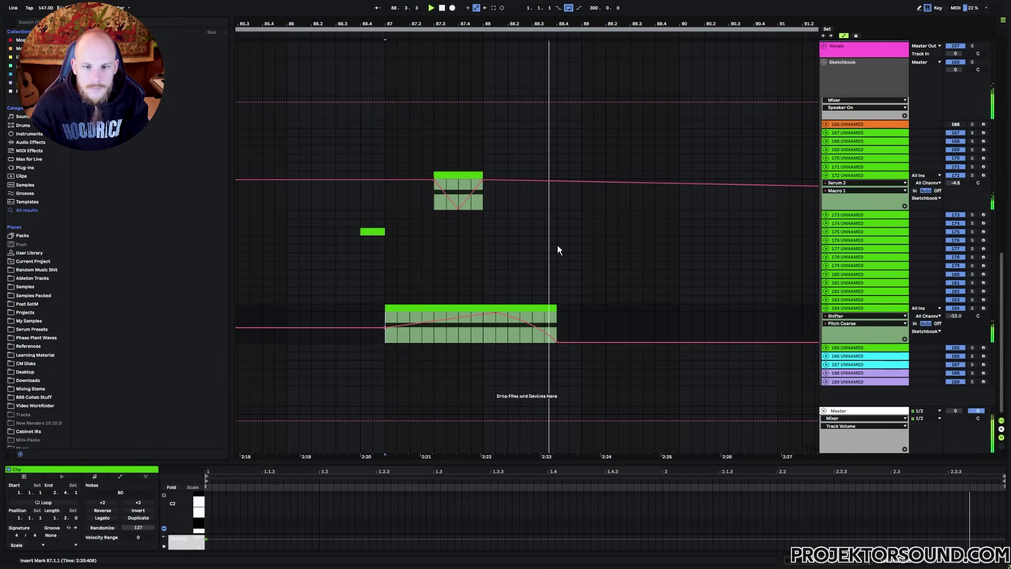
key(space)
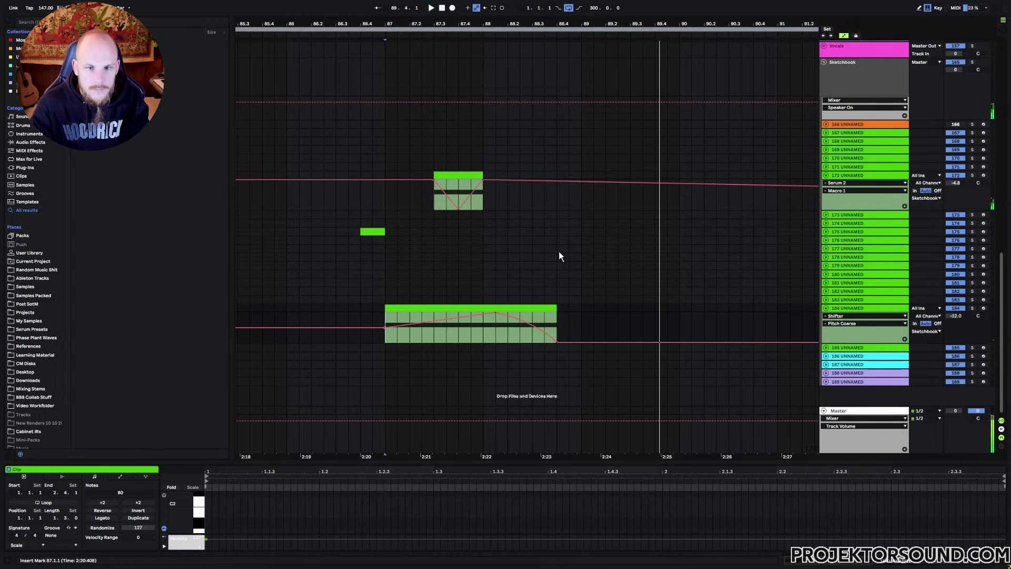
Select track 184's passage from 87.1.1 to 88.4.1 and fold tracks 184 and 172.
scroll(551, 248, up, 5)
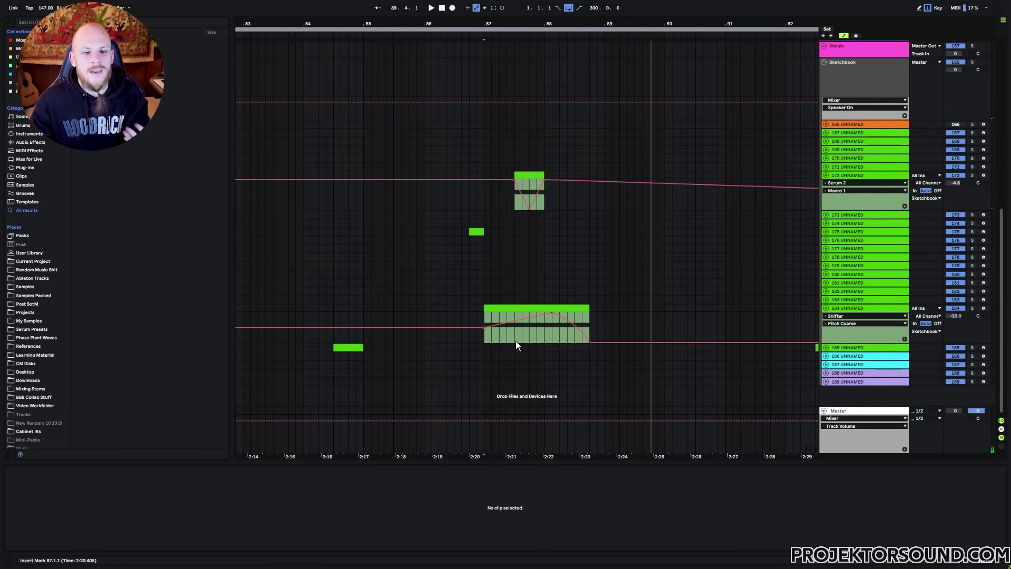
drag(485, 340, 592, 336)
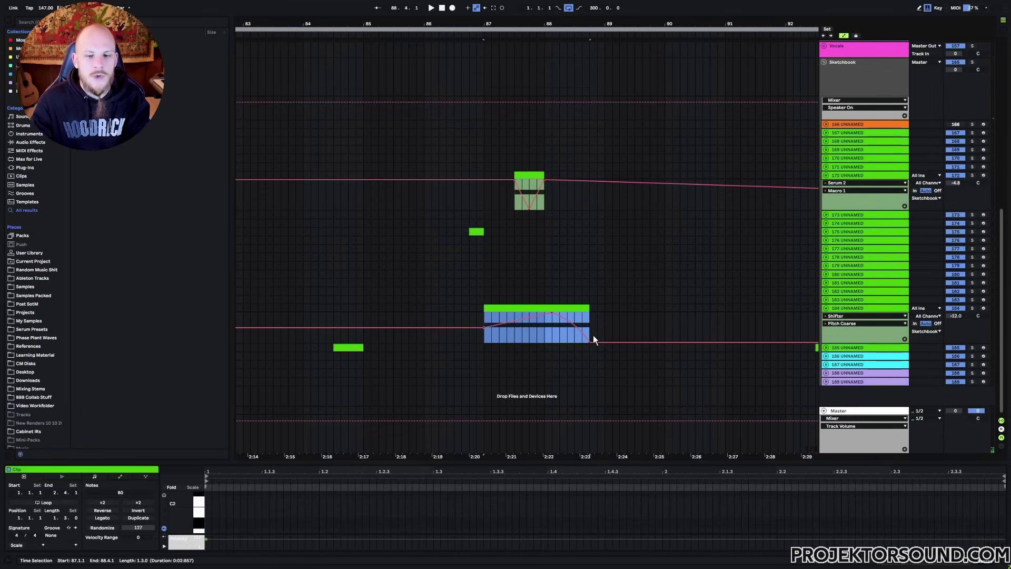
click(827, 308)
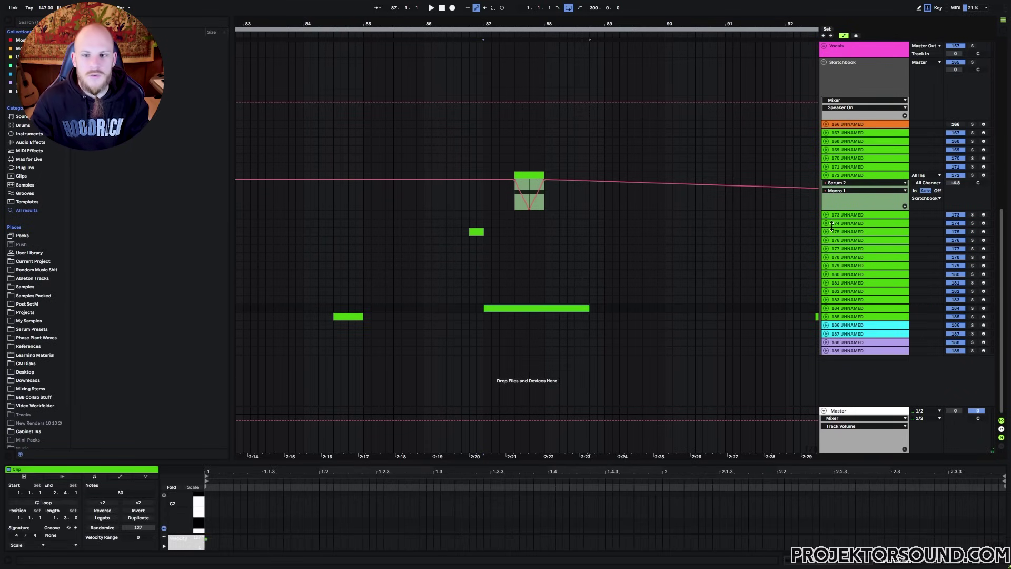
click(826, 174)
Insert a new audio track directly below track 46 in the Drums group.
scroll(601, 211, up, 5)
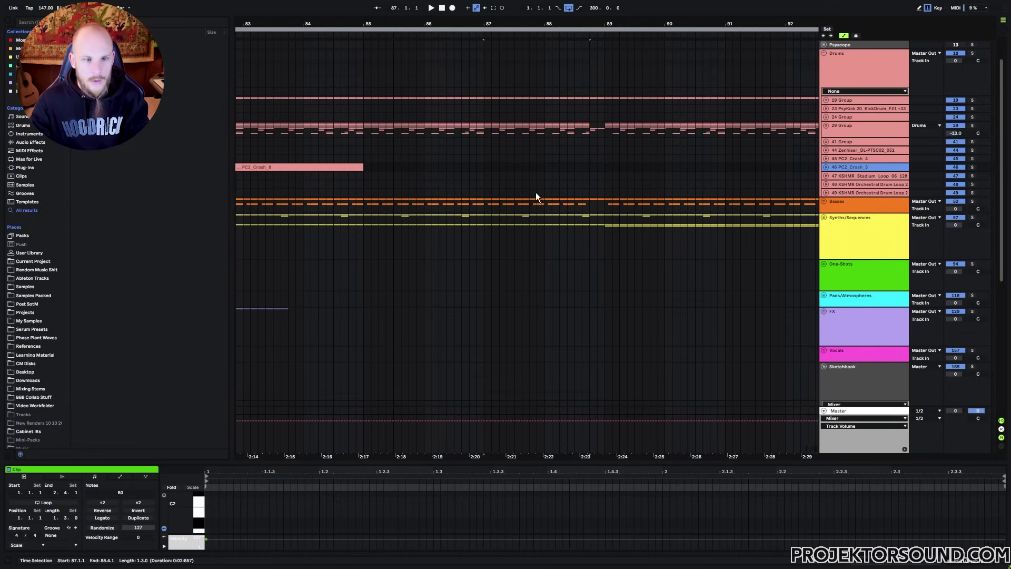
click(495, 166)
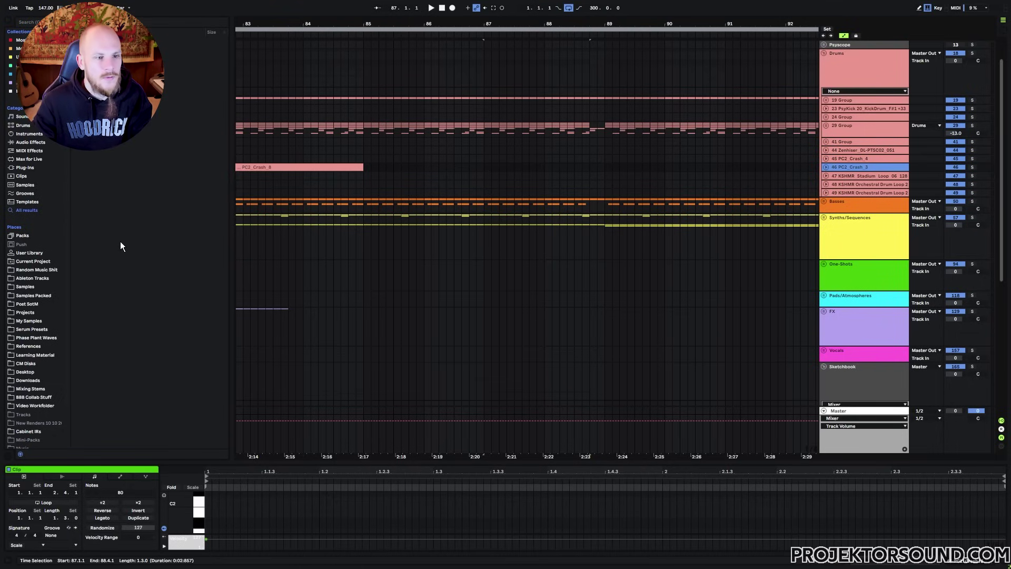
key(ctrl+t)
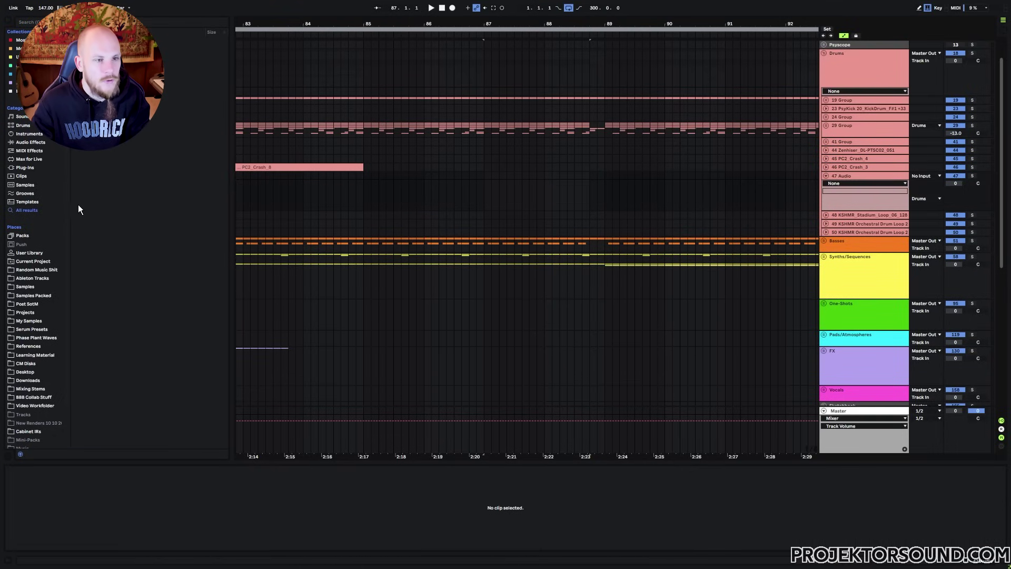
Browse Samples Packed to the crash samples within VEC4 Cymbals of Vengeance Essential Clubsounds Vol. 4.
click(42, 295)
scroll(138, 190, up, 15)
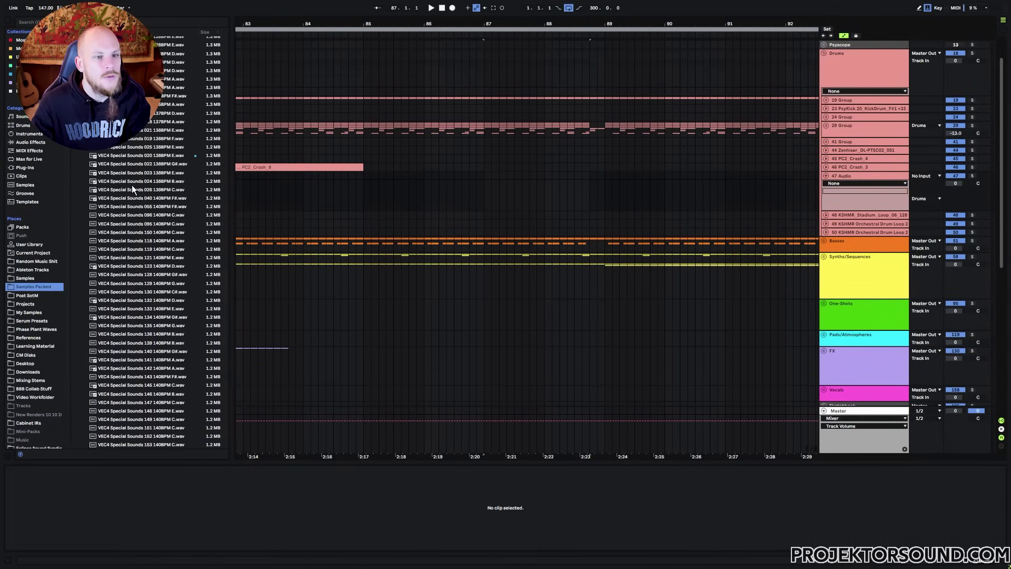
scroll(224, 252, up, 15)
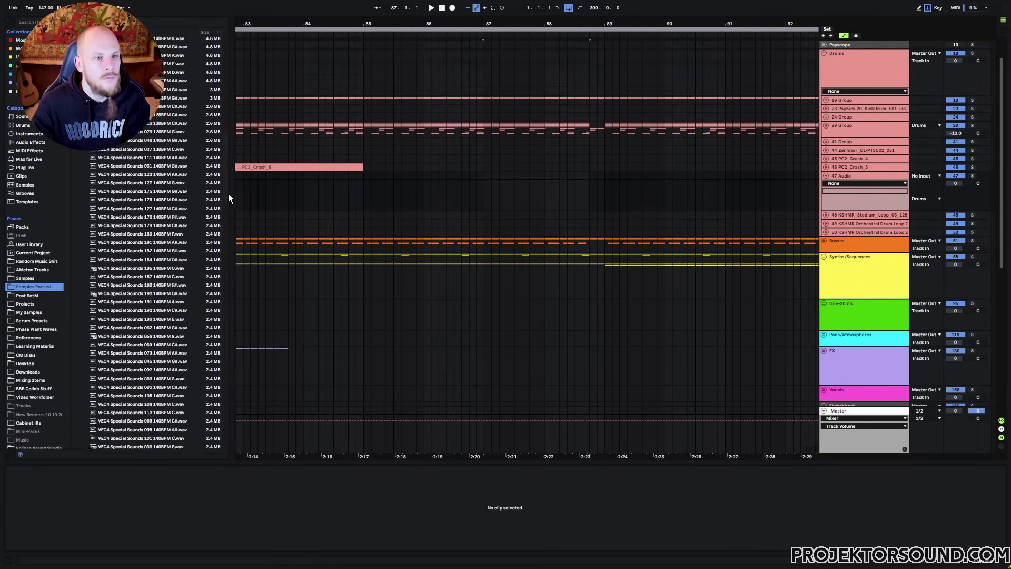
click(88, 366)
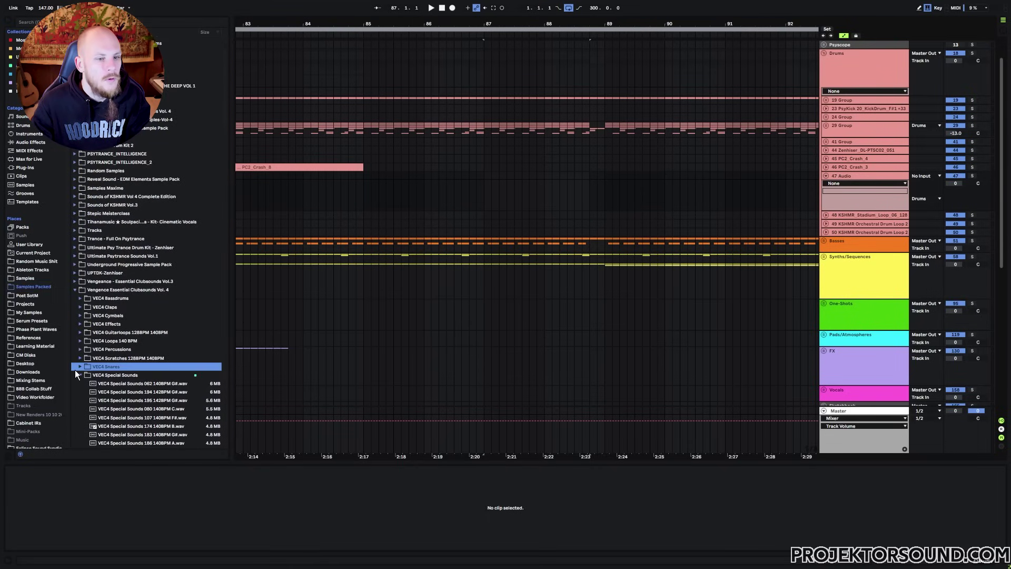
click(81, 315)
click(83, 338)
scroll(125, 356, down, 8)
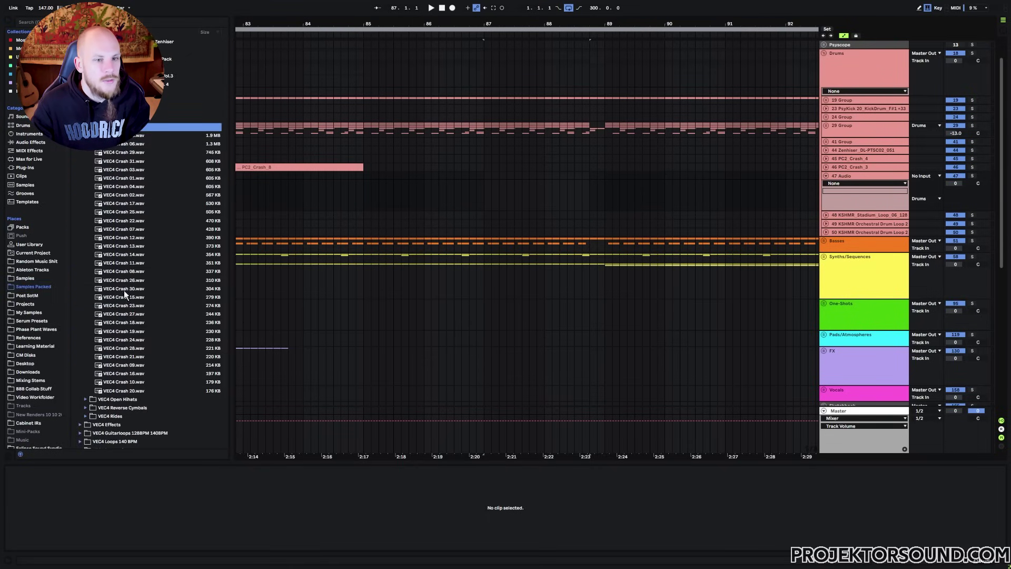
Audition several VEC4 Crash samples, including 29, 01, 17, 02, 04 and 22.
click(138, 134)
click(133, 141)
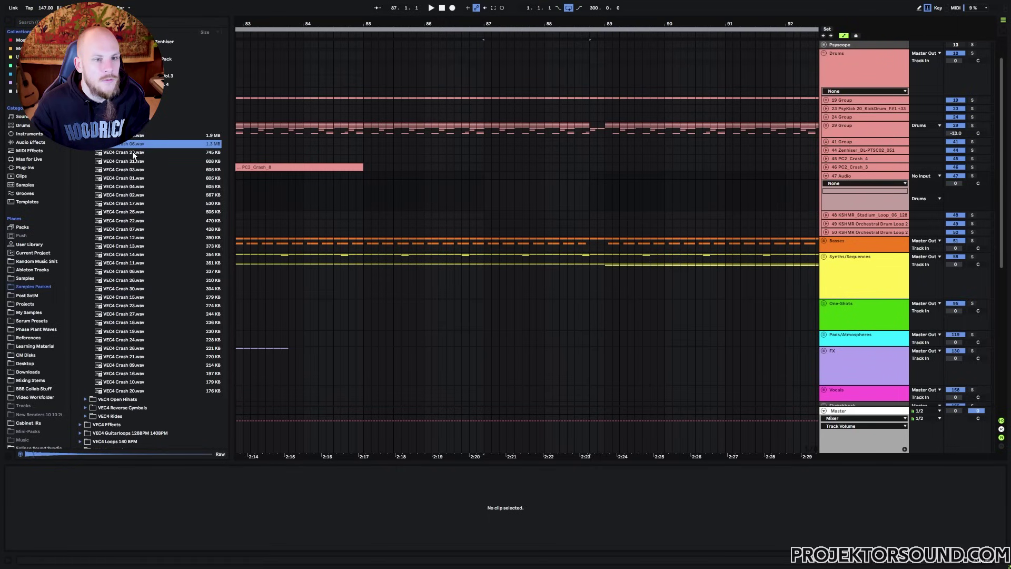
click(132, 151)
click(132, 178)
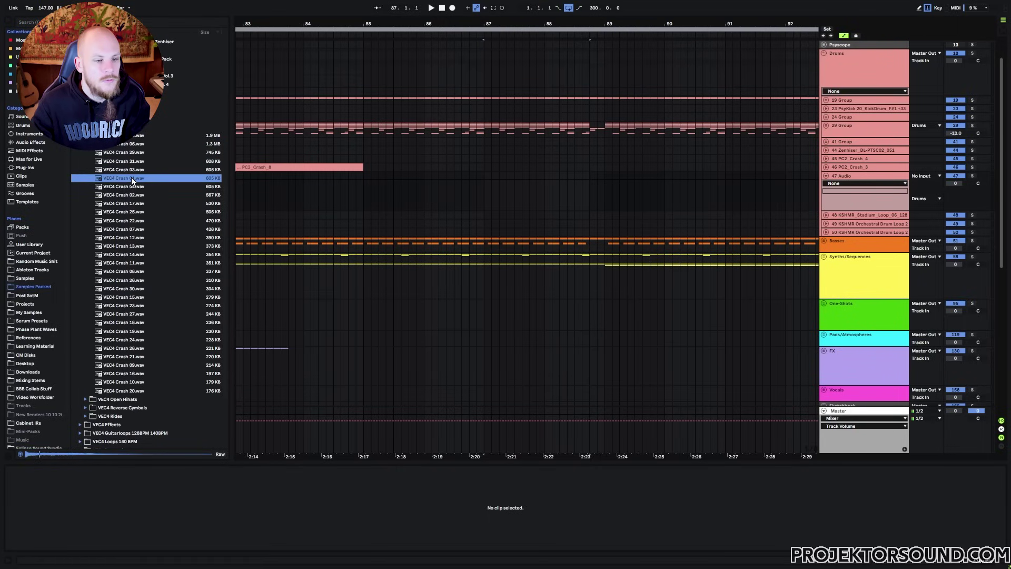
click(143, 204)
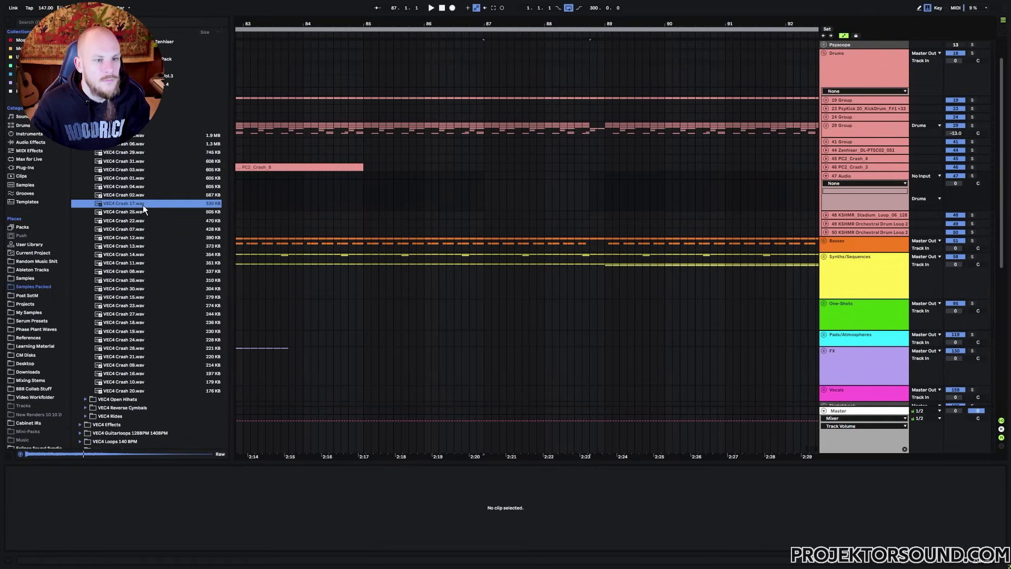
click(141, 197)
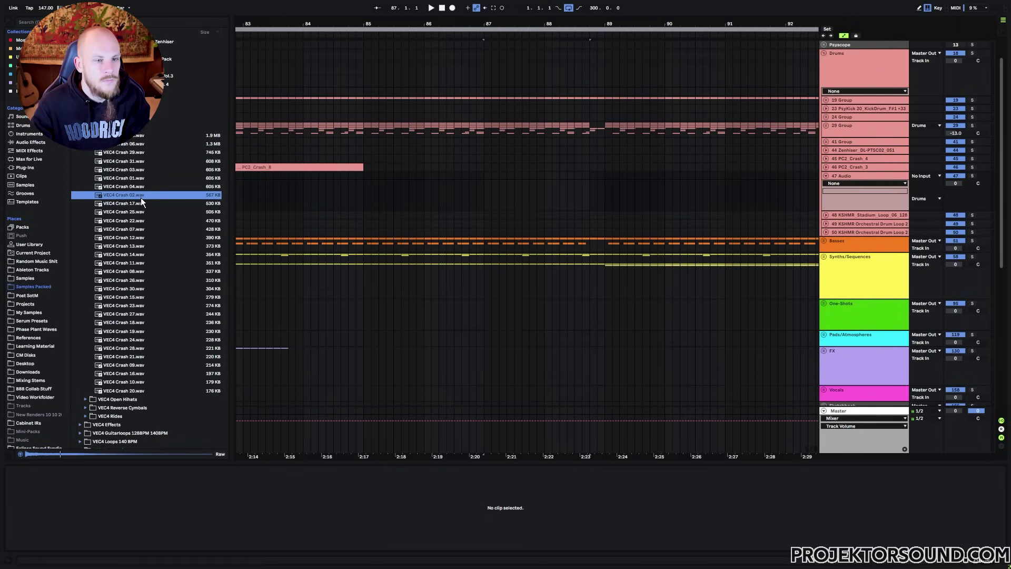
click(133, 186)
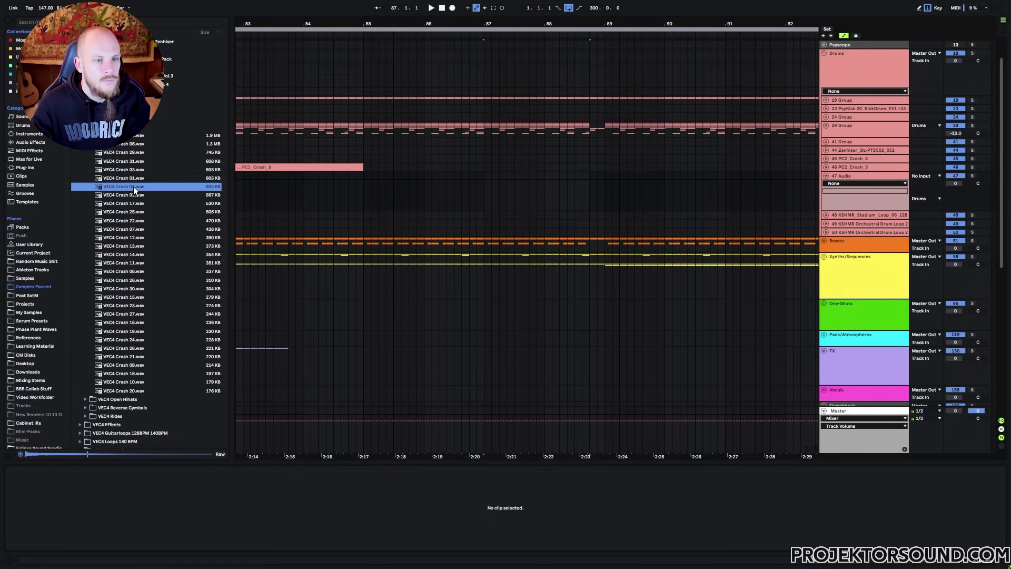
click(132, 221)
Place VEC4 Crash 22 on the new track at 87.1.1, reverse it, and trim its end to 88.4.1.
drag(124, 220, 524, 174)
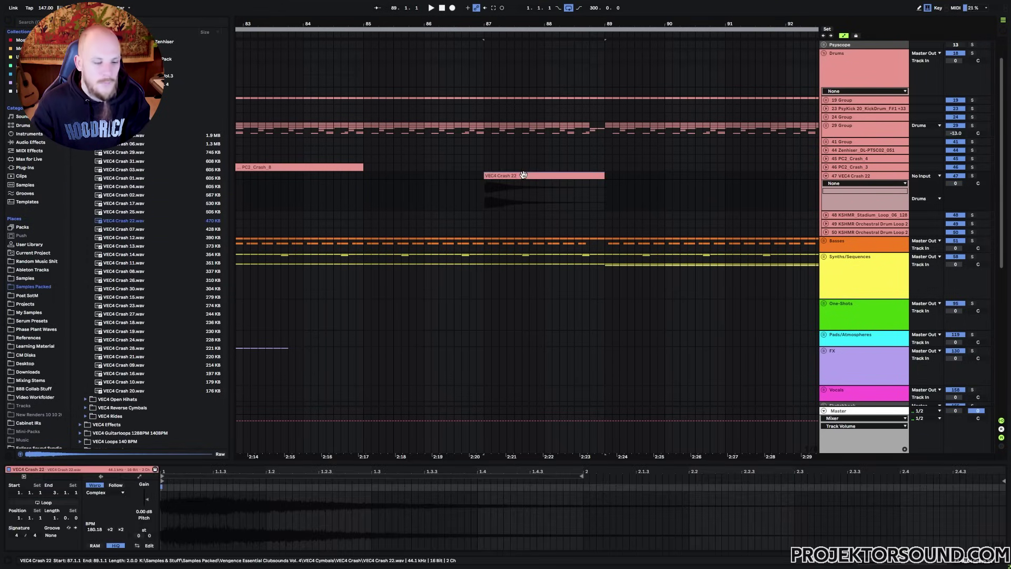
key(r)
click(553, 203)
drag(605, 179, 589, 179)
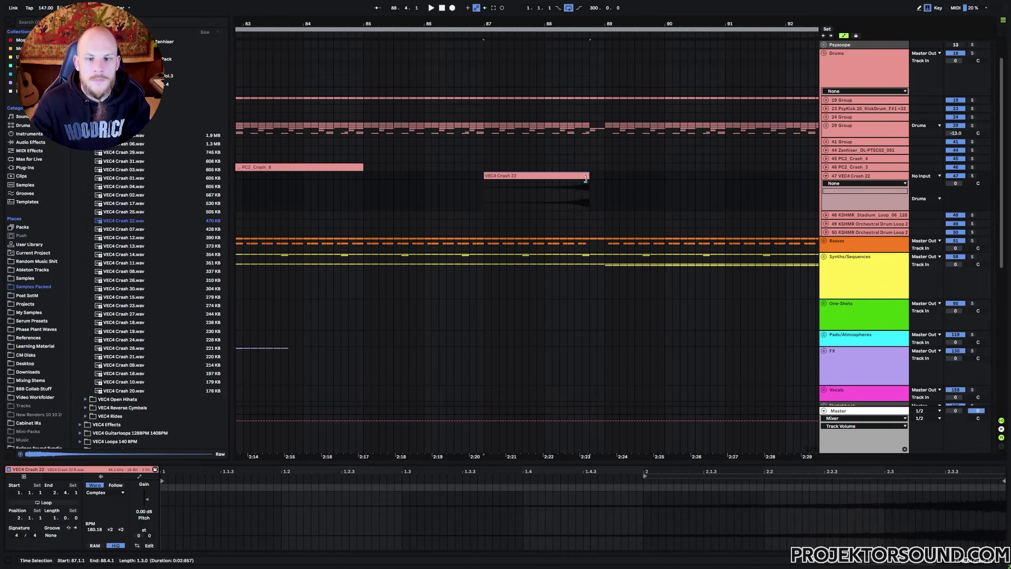
Lower the volume of the VEC4 Crash 22 track and check the reversed crash in playback.
drag(960, 188, 963, 189)
key(space)
key(space)
key(space)
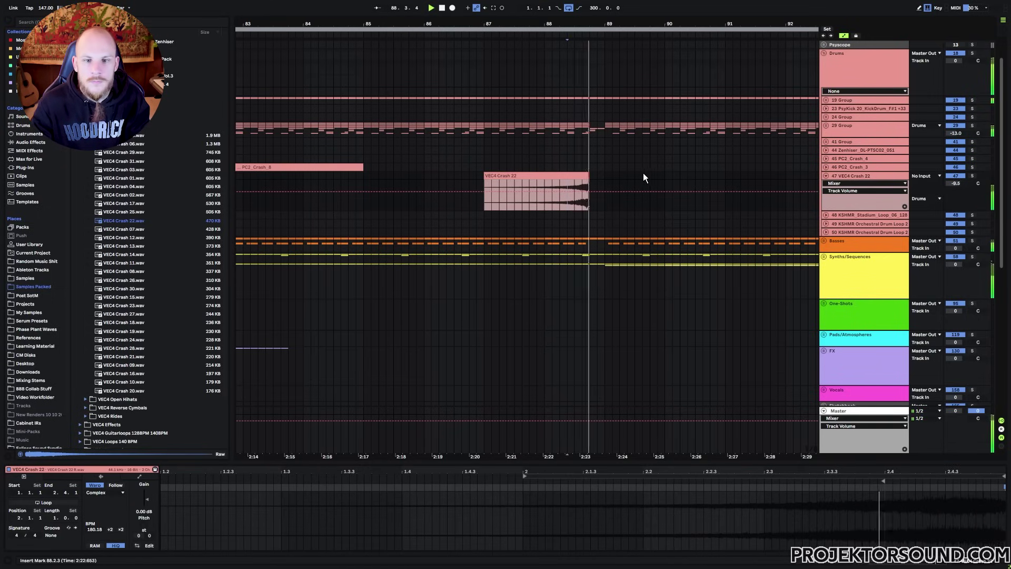
key(space)
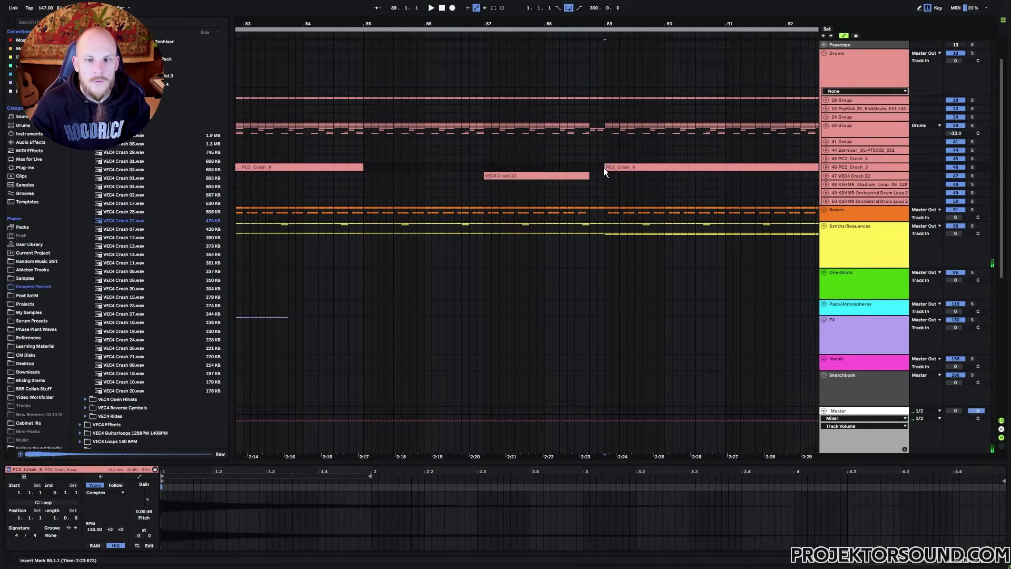
Place a copy of track 46's crash clip at 89.1.1 and listen to the transition from 87.1.1.
click(605, 168)
click(552, 167)
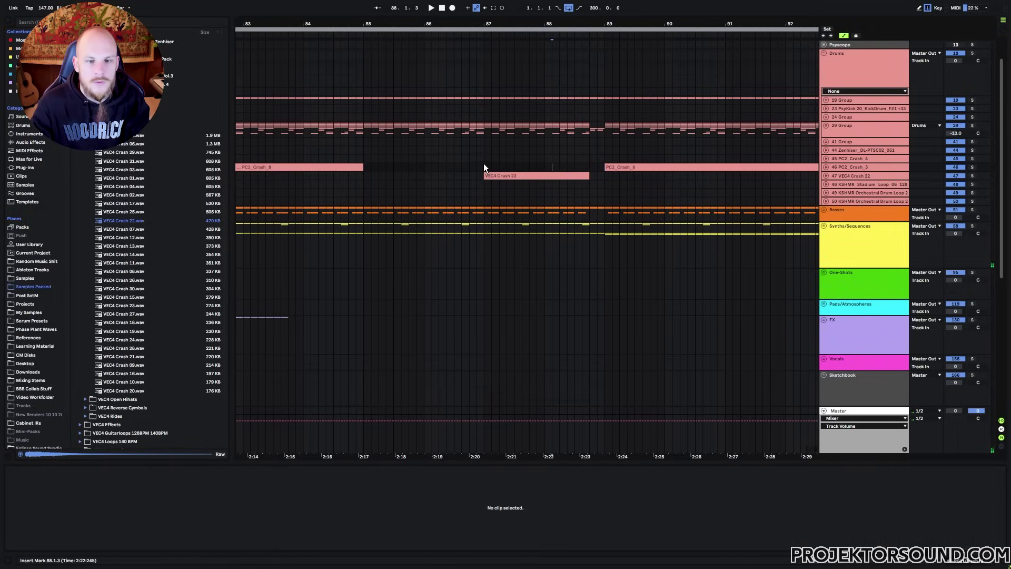
key(space)
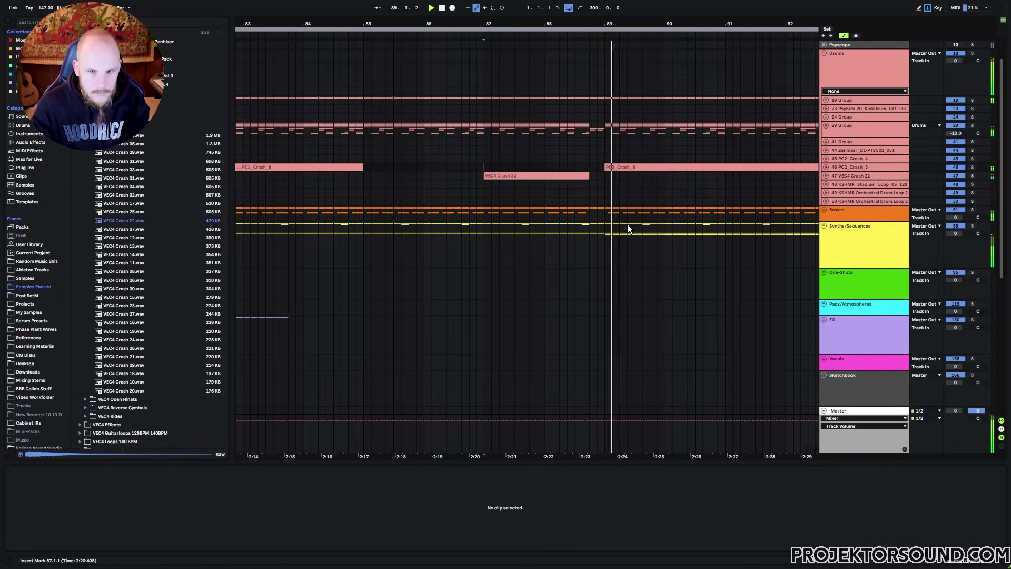
key(minus)
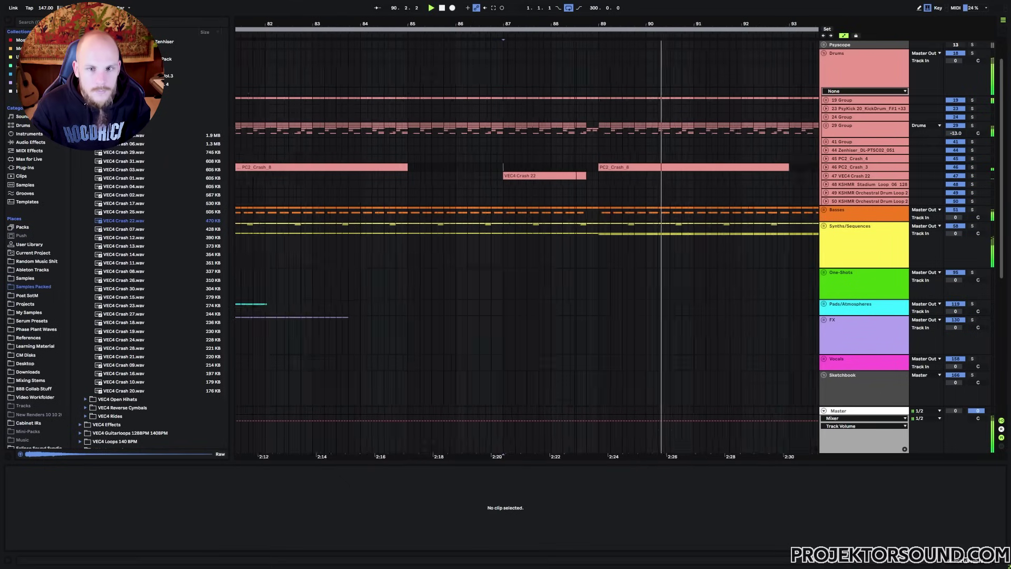
key(minus)
Review the arrangement's groups around bars 72 to 105, highlighting the Synths/Sequences passage from 81.1.1 to 105.1.1.
scroll(527, 262, down, 1)
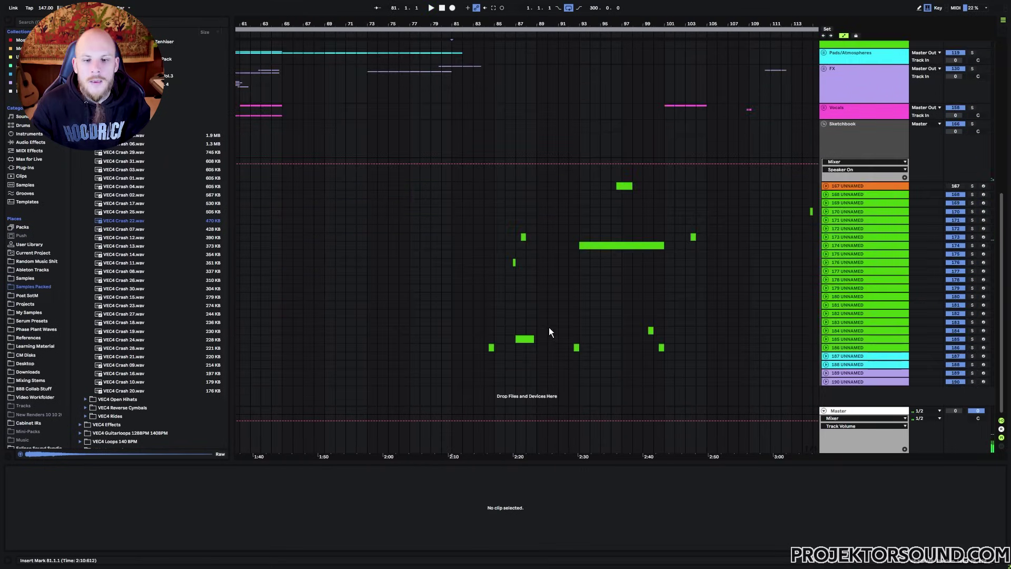
scroll(799, 215, up, 3)
scroll(594, 280, up, 6)
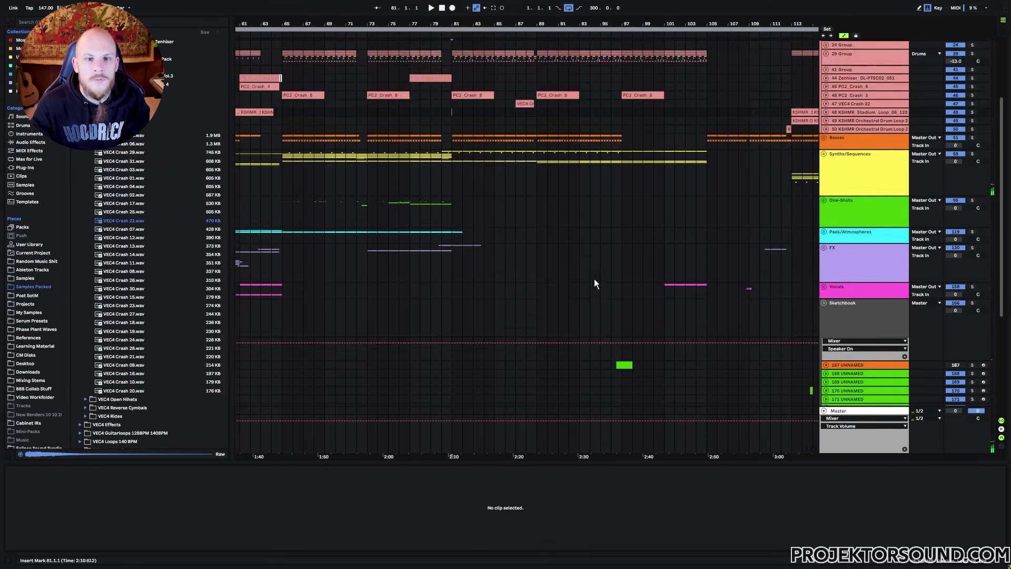
drag(454, 161, 618, 248)
click(537, 247)
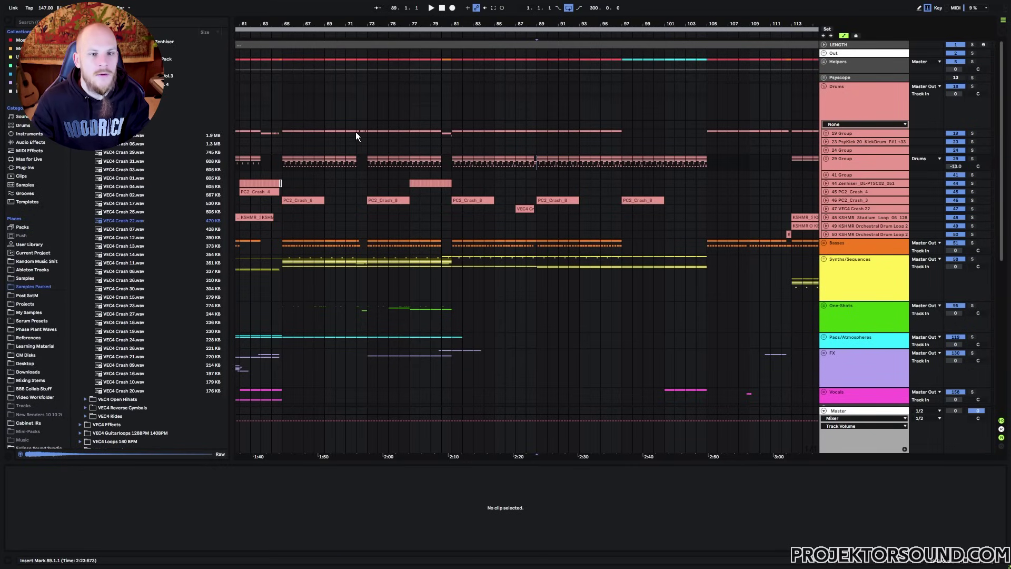
drag(356, 132, 368, 266)
click(358, 260)
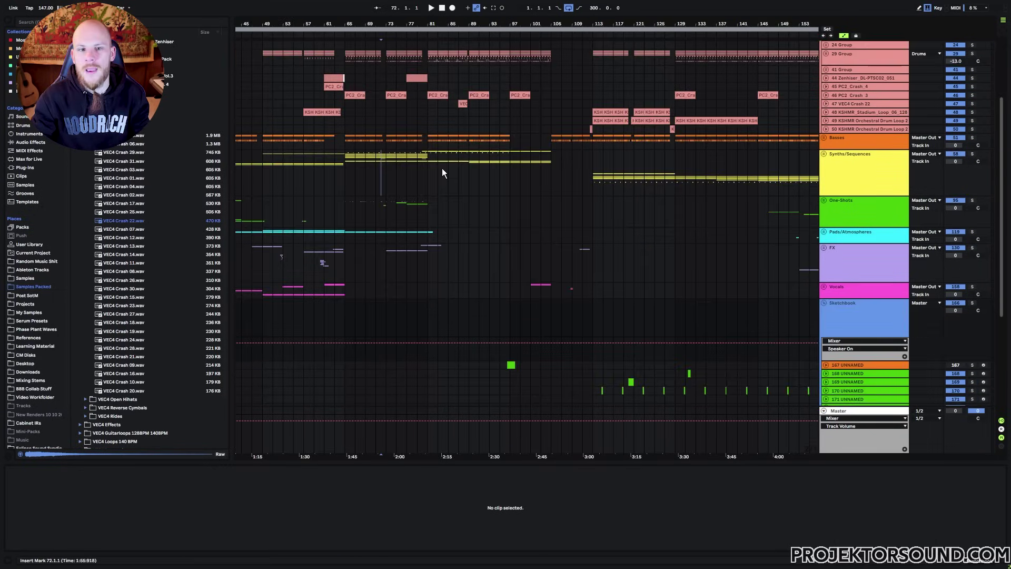
drag(429, 153, 555, 172)
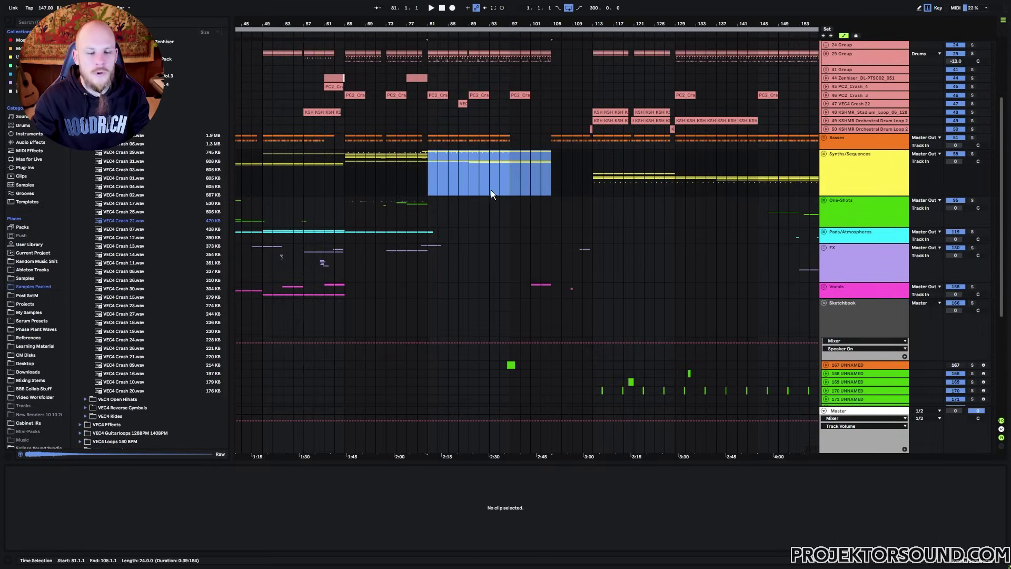
Move the Sketchbook tracks with clips around bars 81 to 105 (173, 174, 176 and 184 to 186) into the One-Shots group.
scroll(490, 190, down, 5)
drag(427, 185, 563, 357)
click(841, 237)
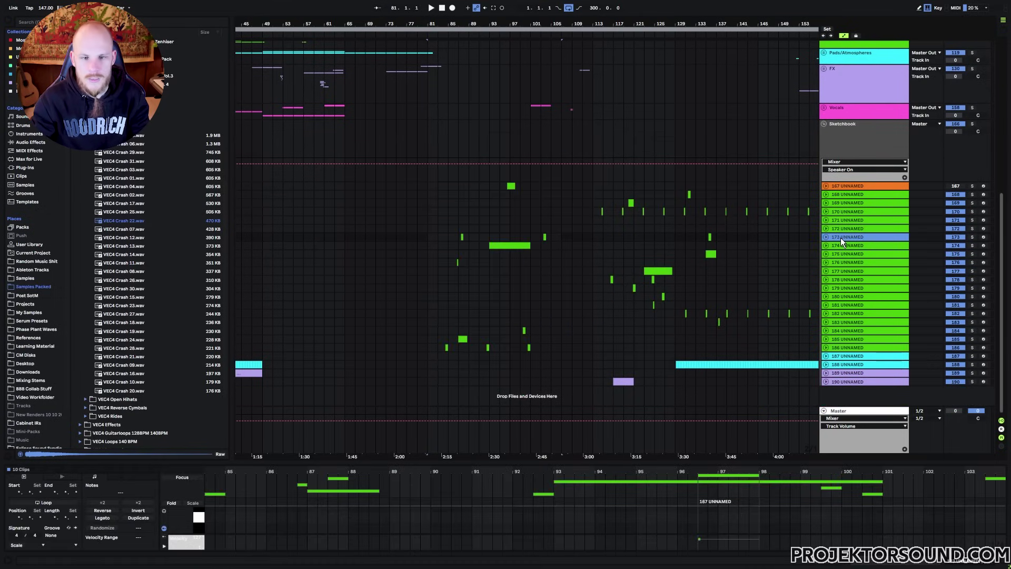
shift+click(837, 245)
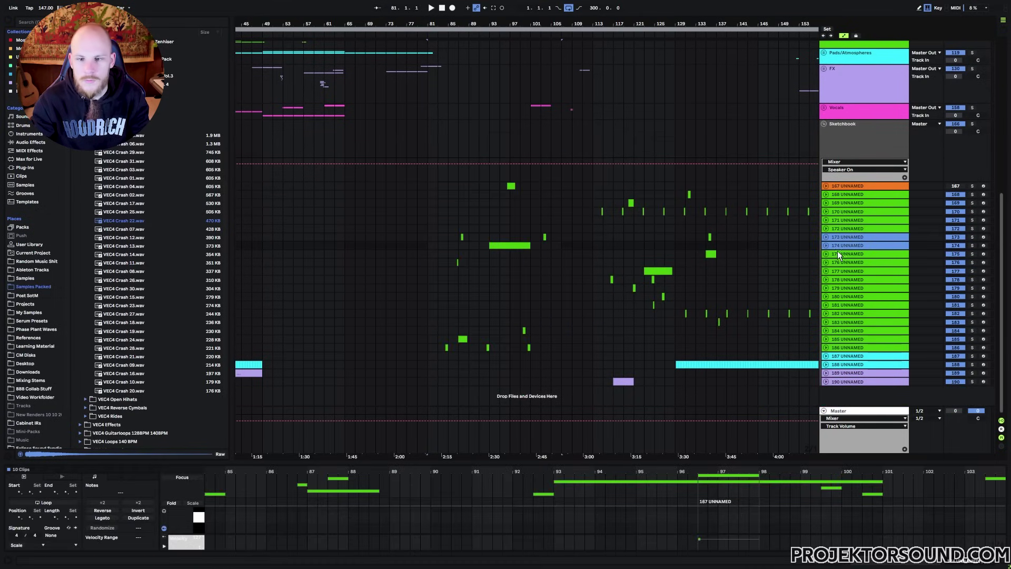
ctrl+click(838, 263)
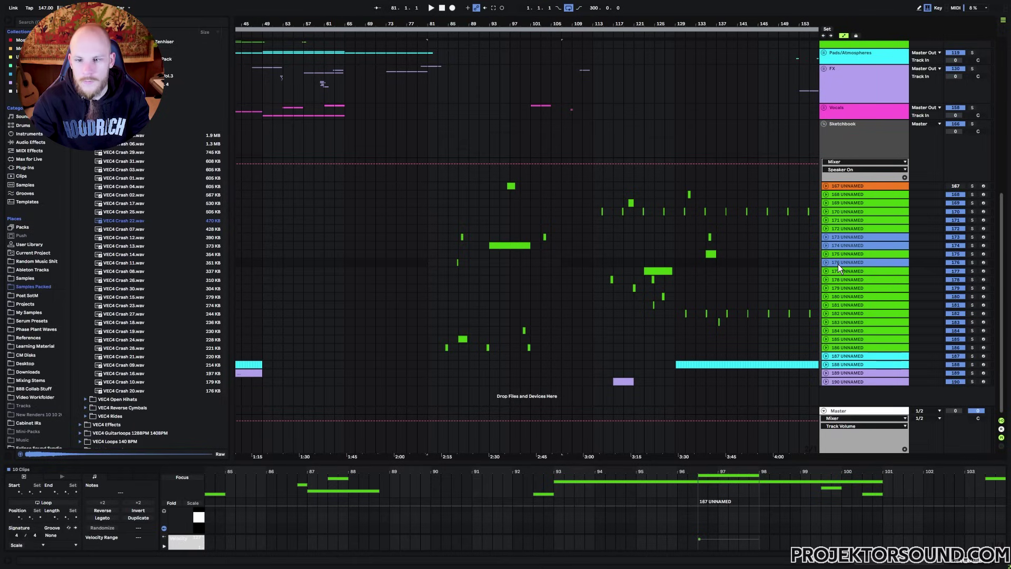
ctrl+click(839, 331)
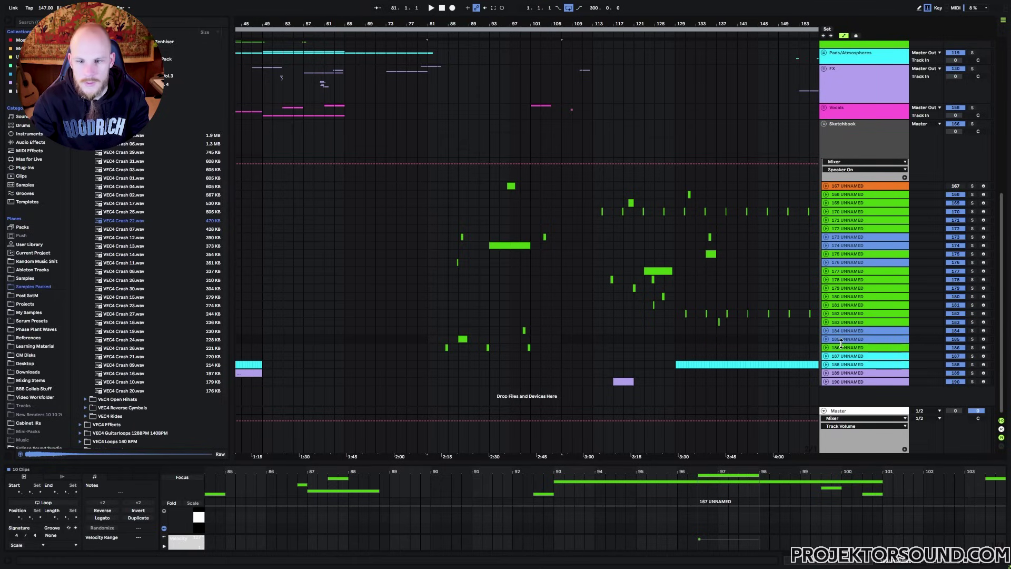
scroll(703, 314, up, 5)
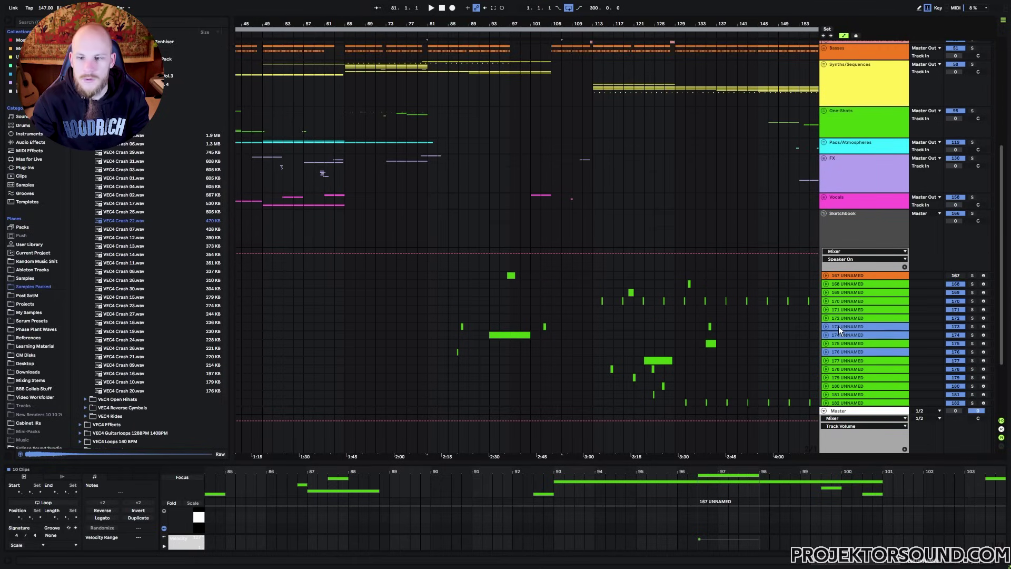
drag(838, 326, 843, 128)
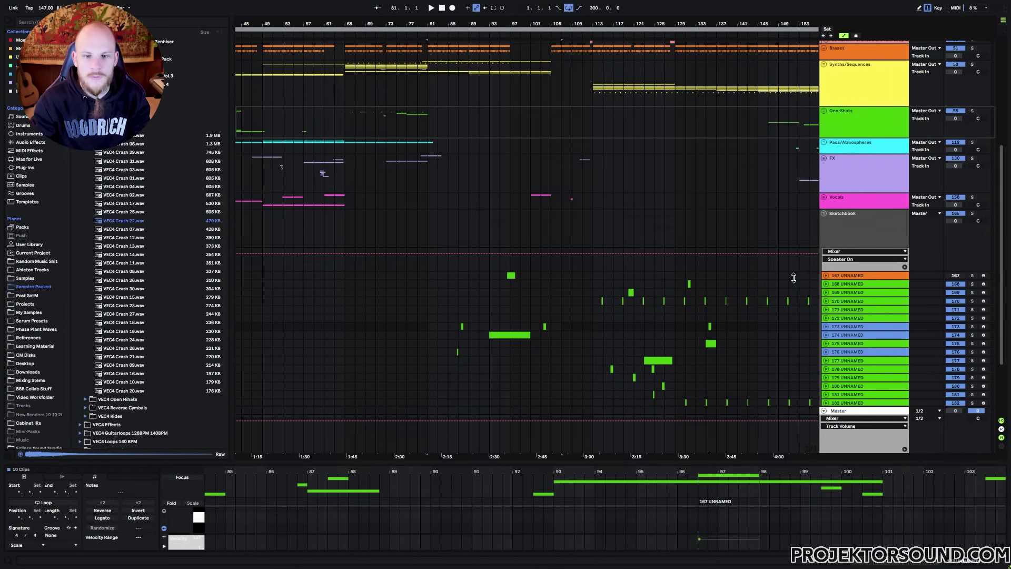
Solo the orange Sketchbook track 173 and listen to its clip from 96.3.1 to 98.1.1.
scroll(579, 316, down, 6)
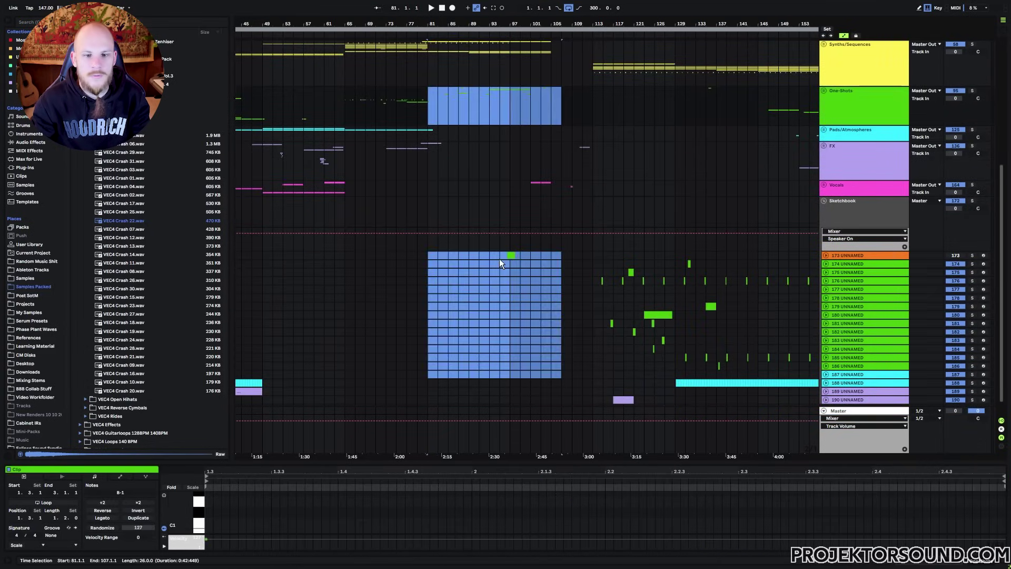
click(499, 256)
click(510, 256)
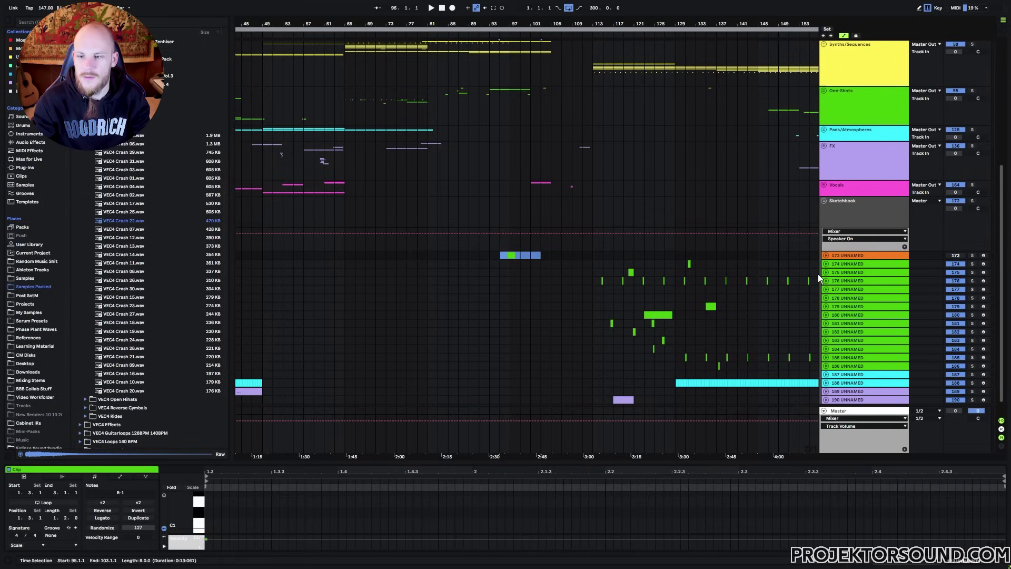
click(972, 255)
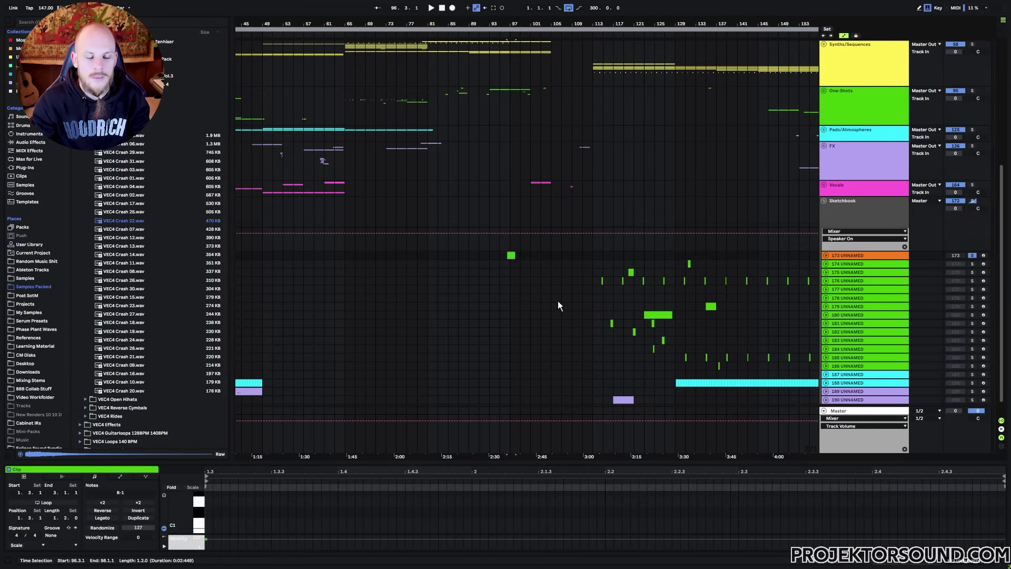
drag(503, 22, 511, 67)
click(530, 254)
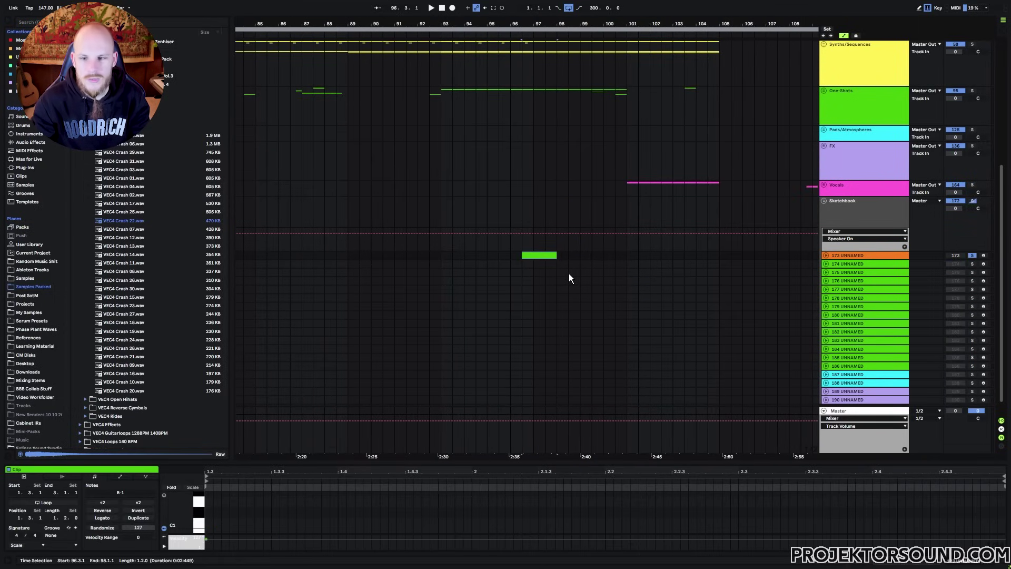
key(space)
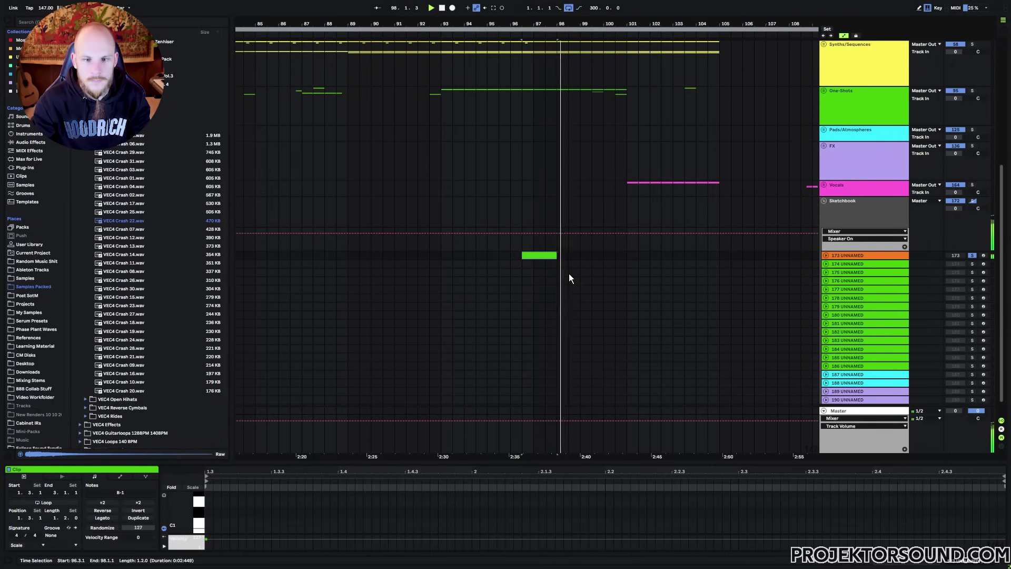
key(space)
Look over the arrangement around bar 97 to compare the soloed Sketchbook clip with the other groups.
drag(547, 28, 553, 41)
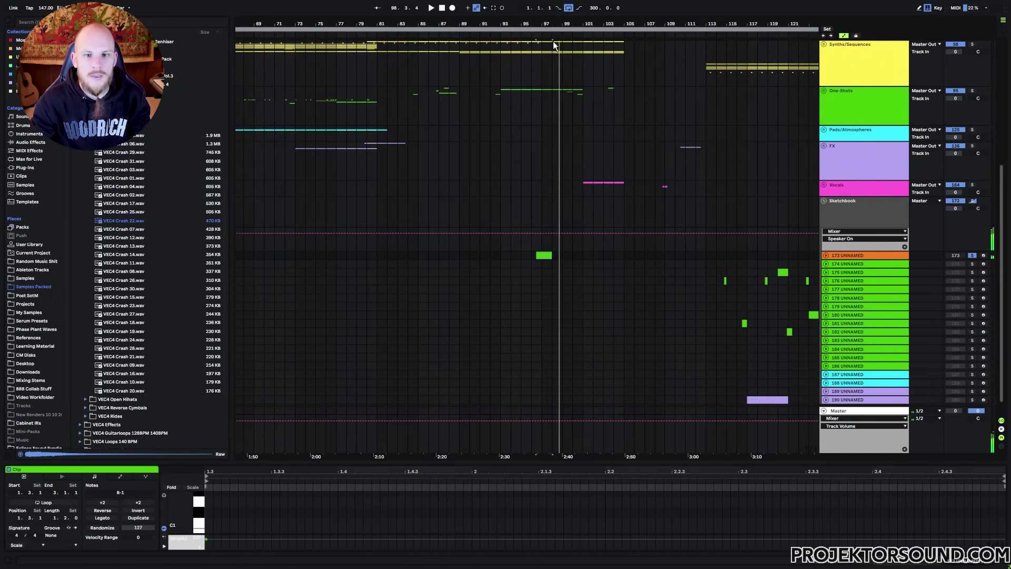
scroll(508, 244, up, 5)
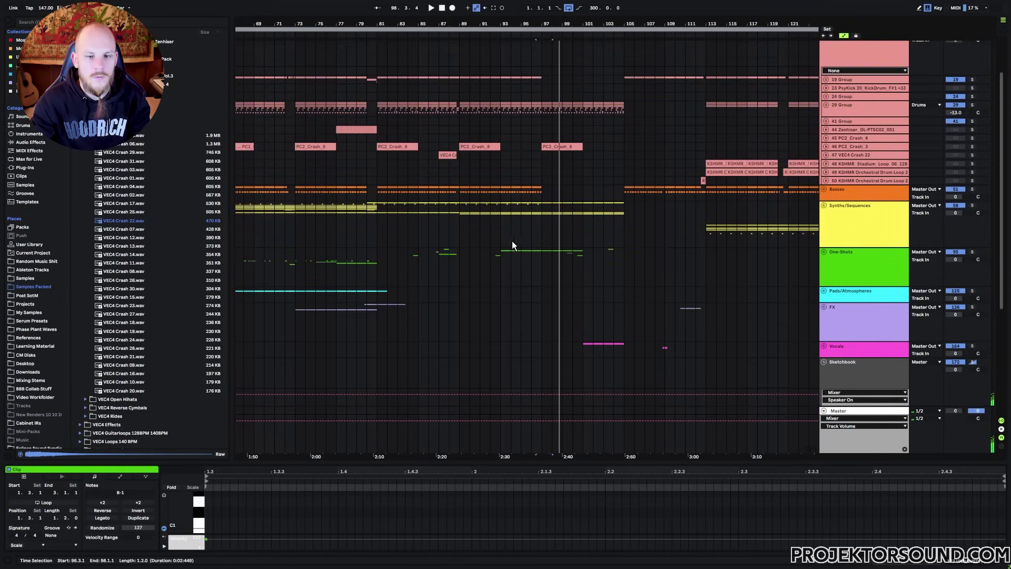
click(541, 252)
drag(518, 29, 563, 31)
scroll(414, 154, down, 6)
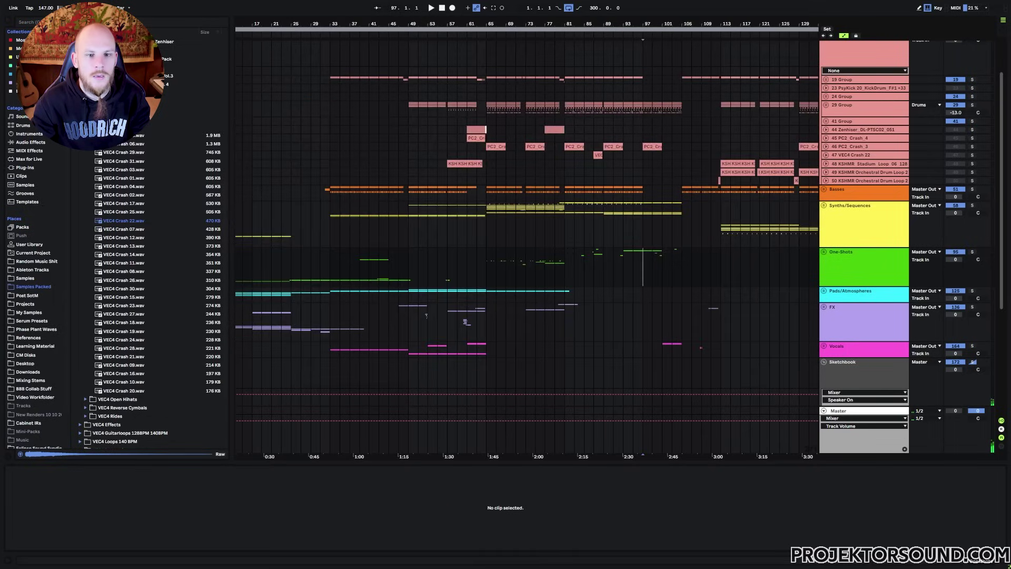
scroll(387, 210, down, 3)
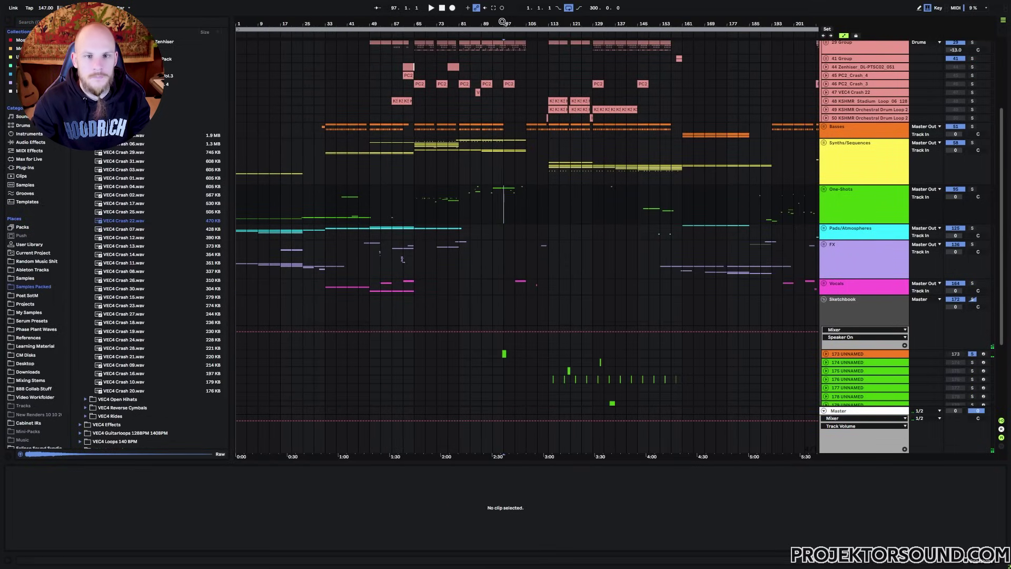
key(plus)
key(plus)
key(plus)
Unsolo Sketchbook track 173 and collapse the Sketchbook group.
click(832, 357)
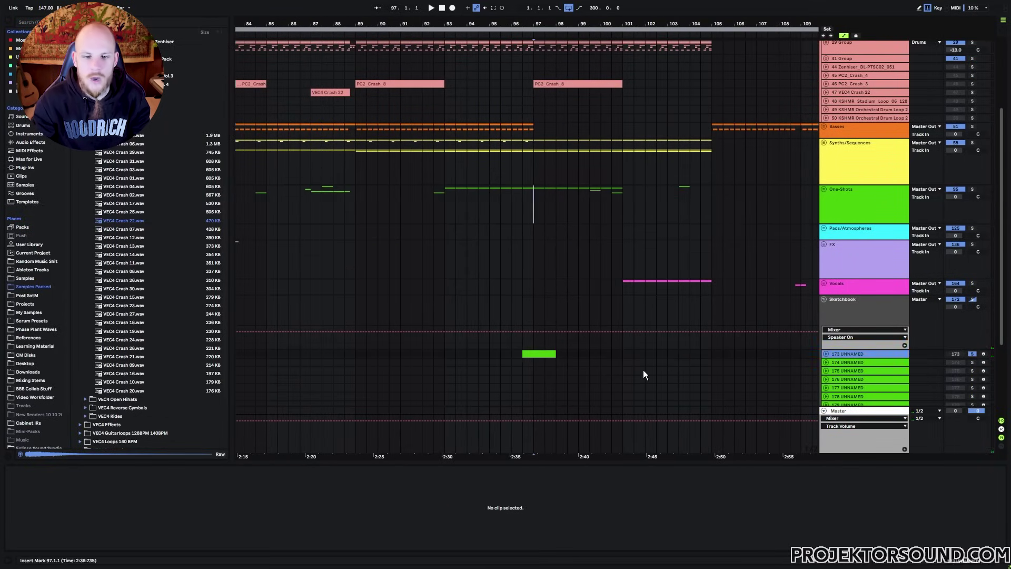
click(971, 354)
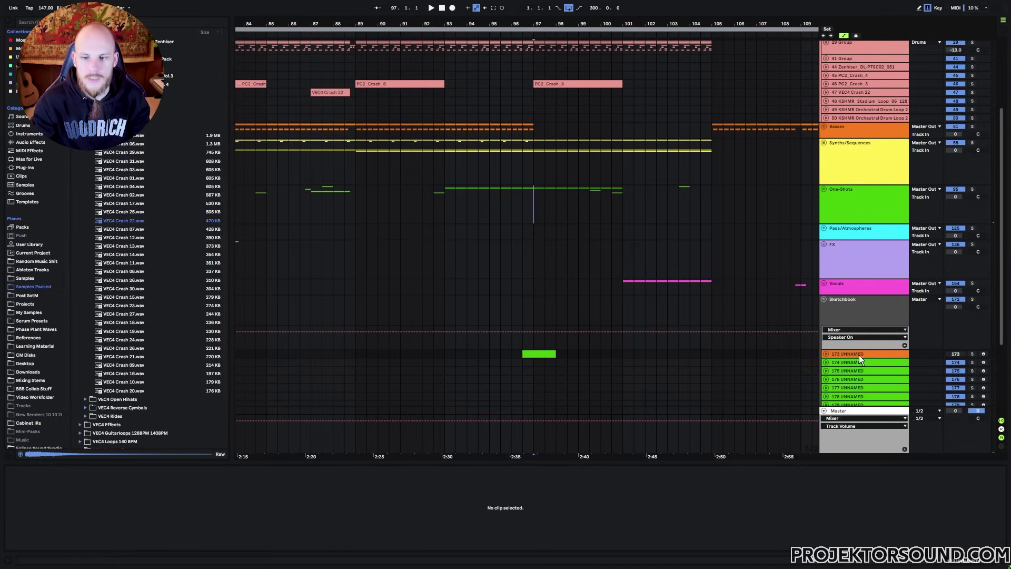
click(839, 314)
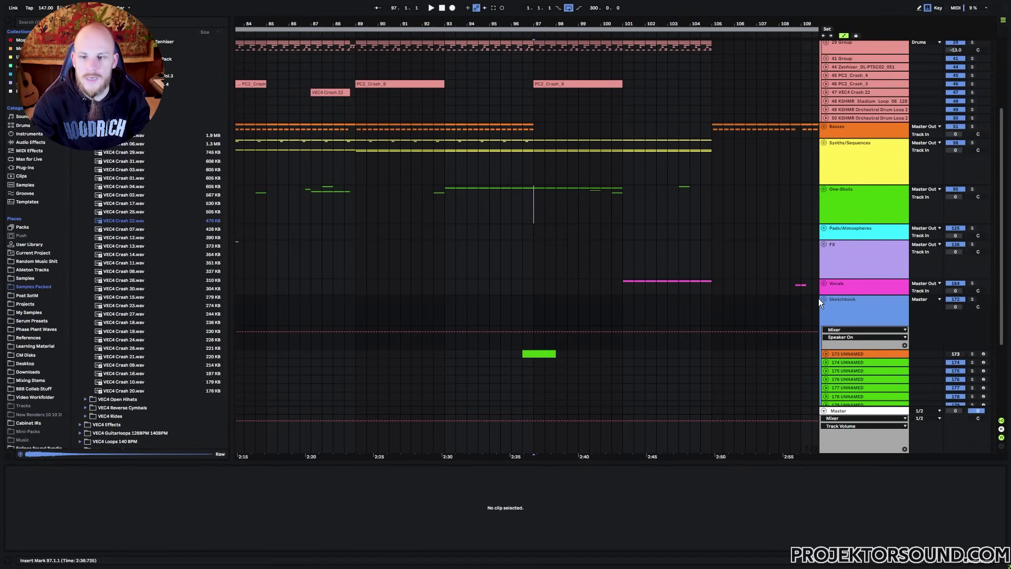
click(823, 299)
click(830, 209)
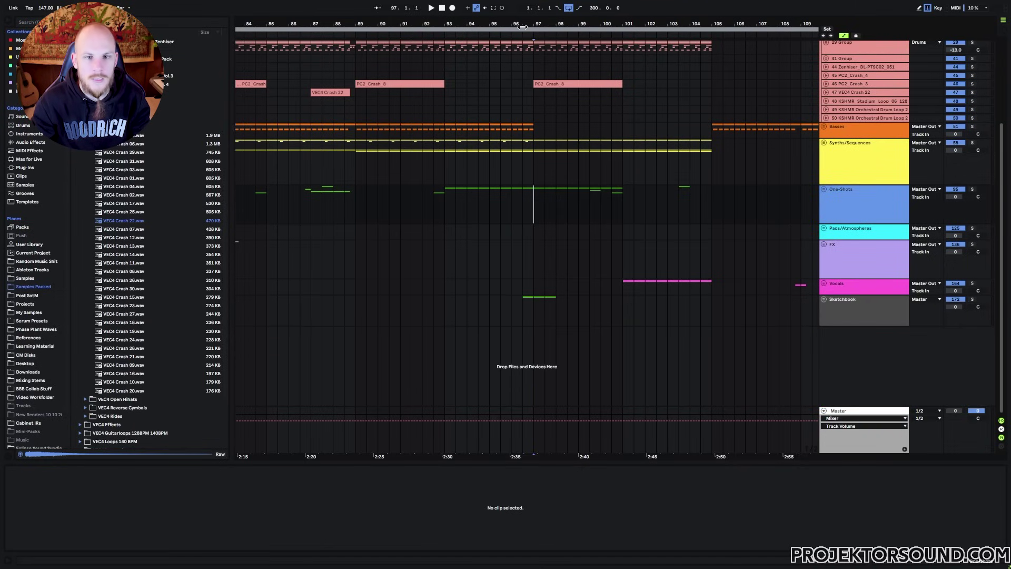
Play the full arrangement from 81.1.1 to hear the section.
key(minus)
scroll(445, 270, up, 2)
click(445, 270)
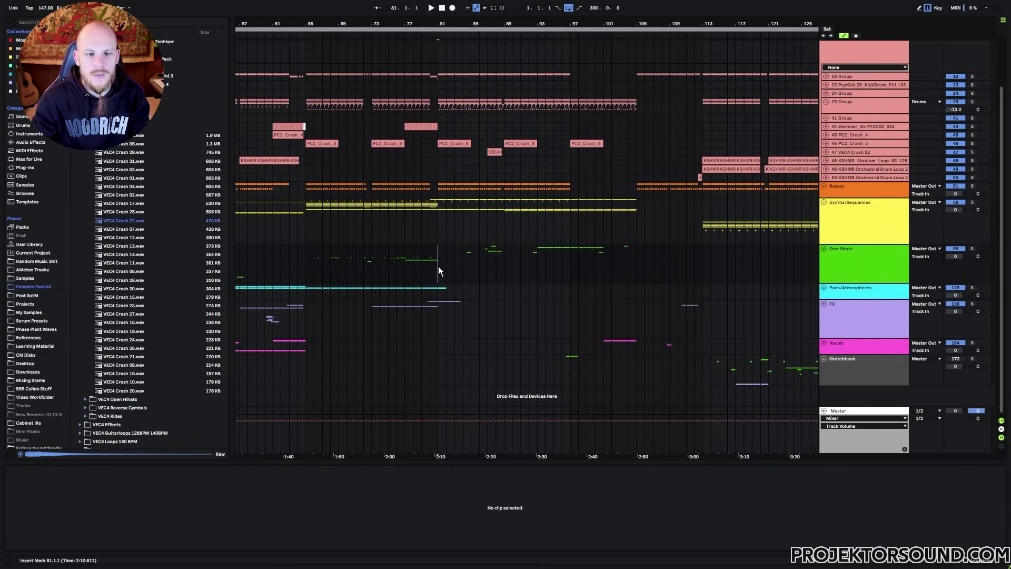
key(space)
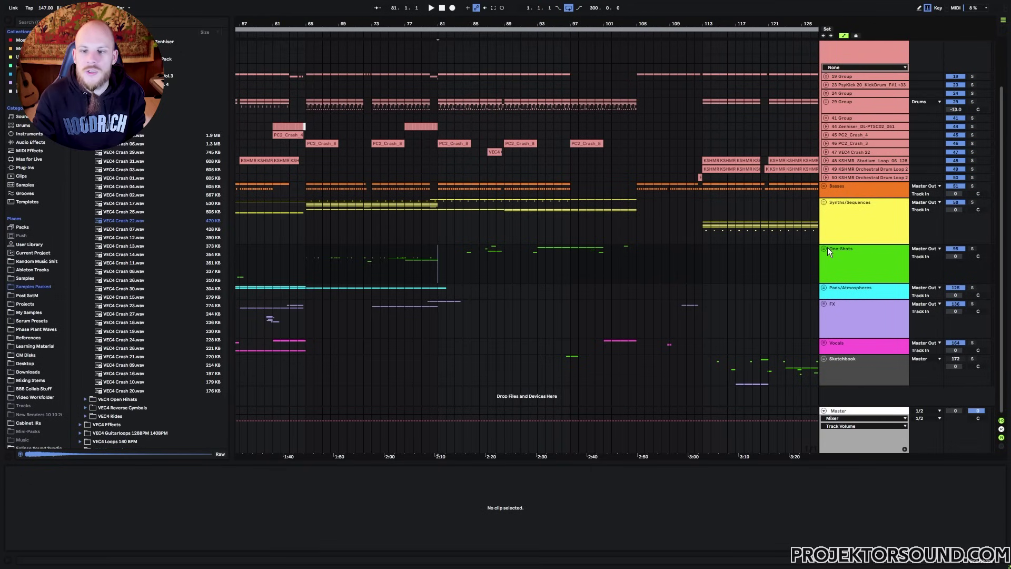
Expand the One-Shots group, show track 100's Shifter Pitch Coarse automation and solo the track.
click(825, 248)
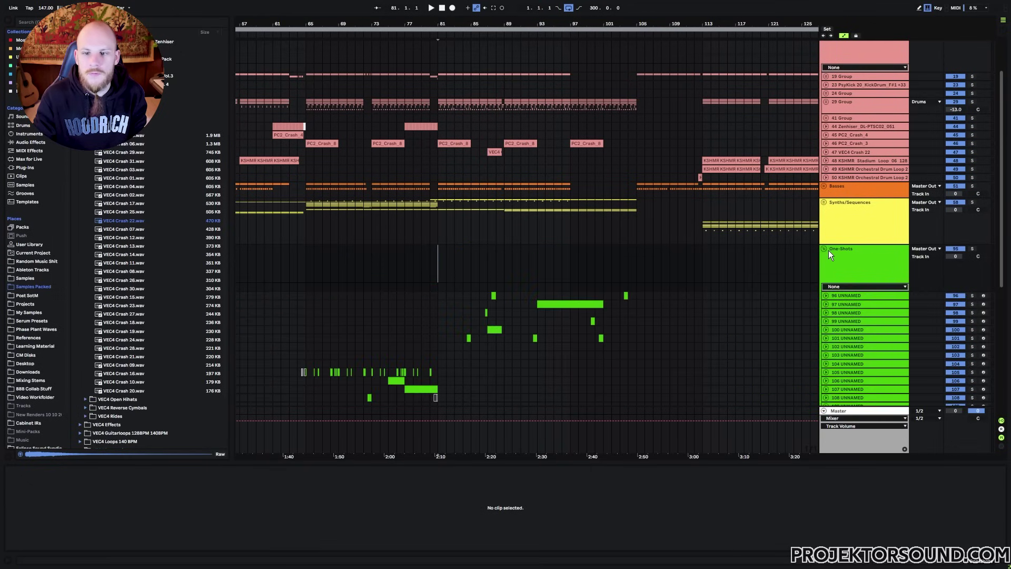
scroll(845, 272, down, 2)
click(846, 286)
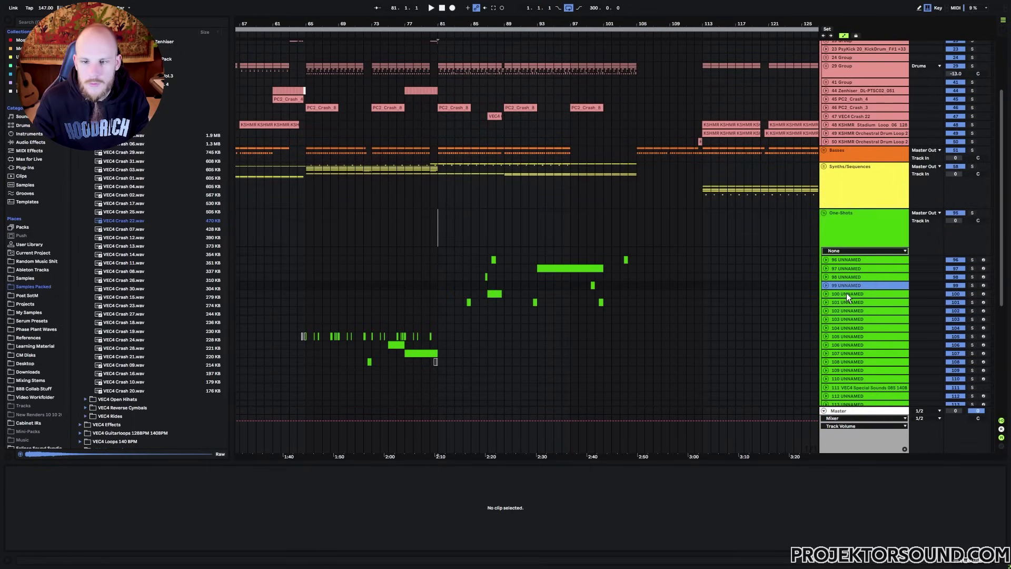
click(837, 294)
click(826, 293)
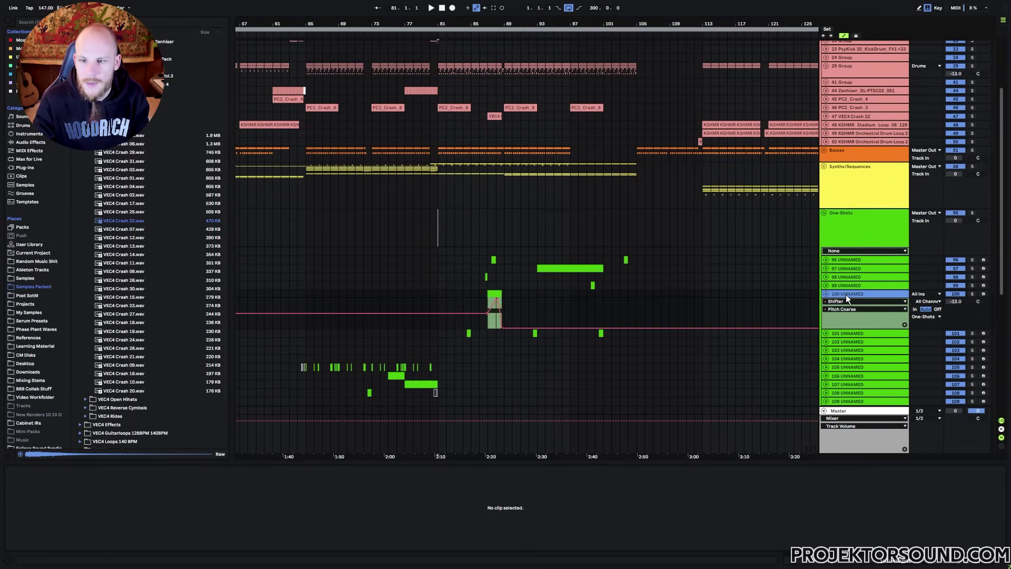
click(972, 294)
Examine track 100's Pitch Coarse curve under the clip from 87.1.1 to 88.4.1, next to the gap before bar 89.
click(487, 327)
click(485, 327)
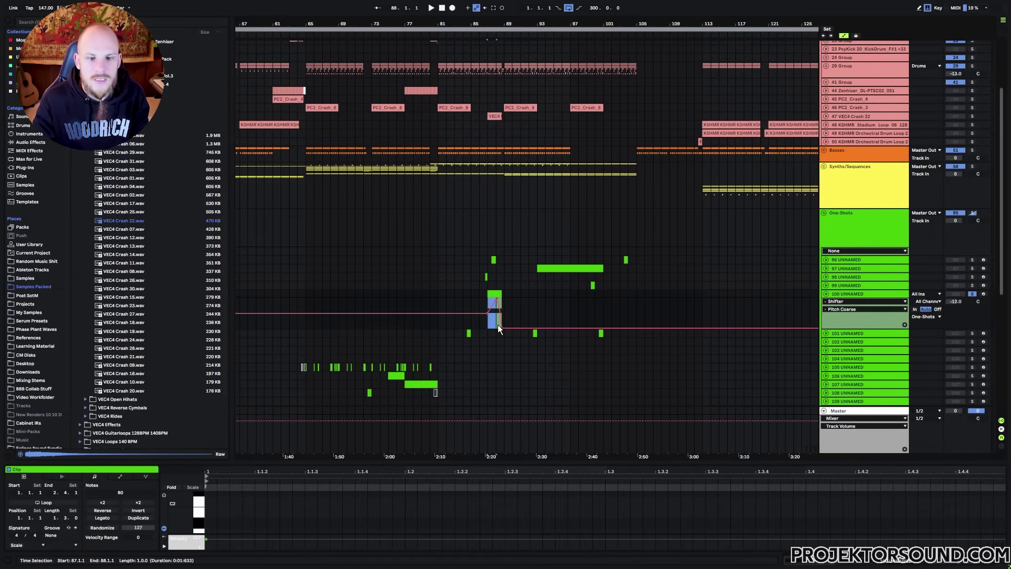
drag(496, 23, 495, 32)
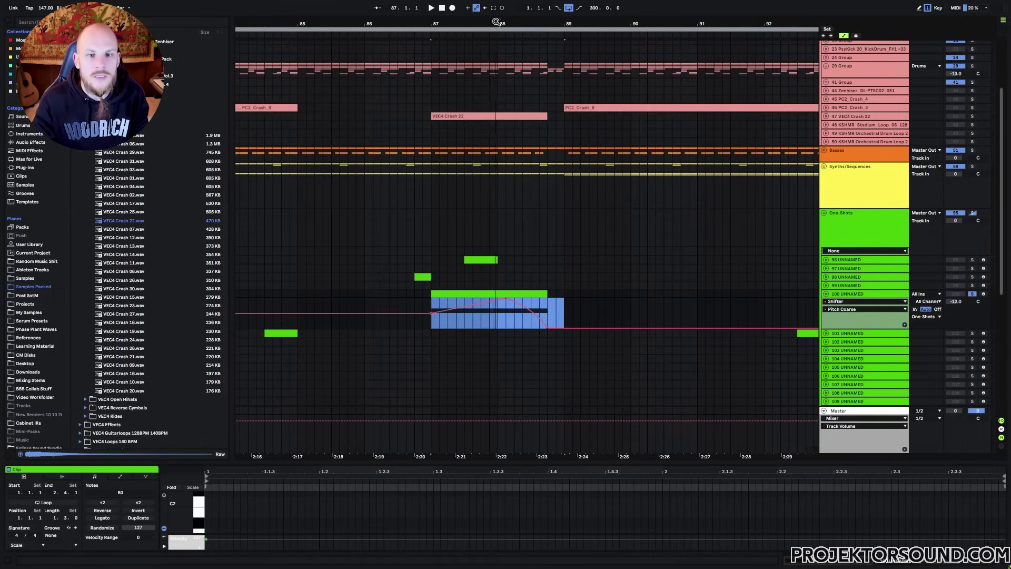
click(547, 83)
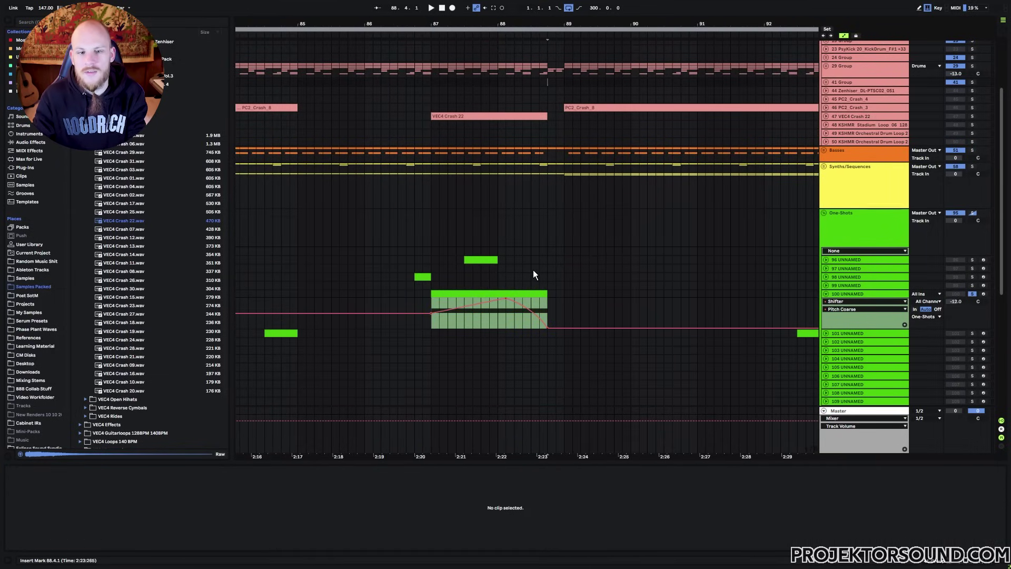
key(minus)
key(minus)
key(minus)
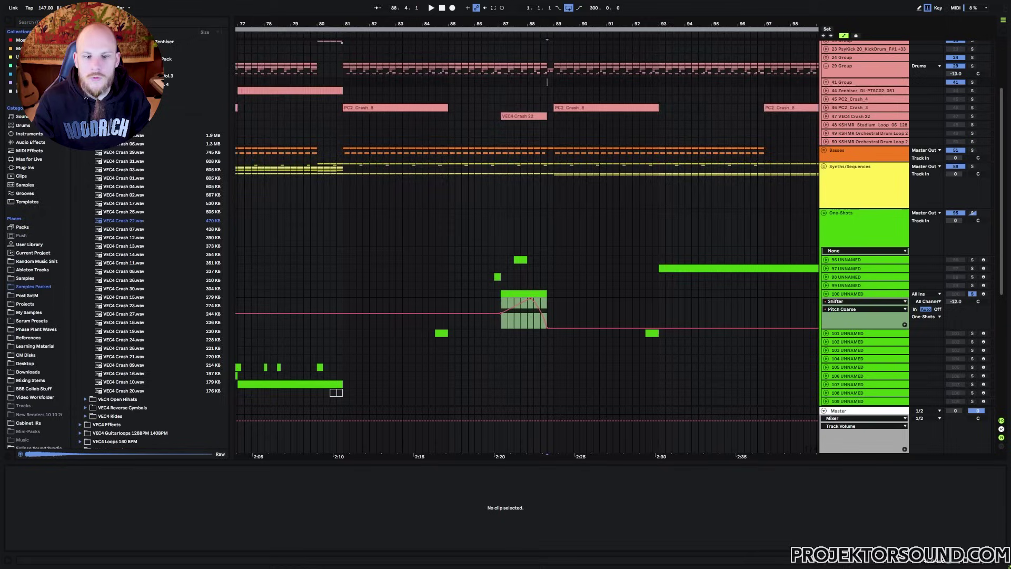
Collapse track 100's lane, show track 101's Serum 2 Filter 1 Freq automation, and highlight 87.1.1 to 89.1.1 on it.
click(826, 293)
click(833, 301)
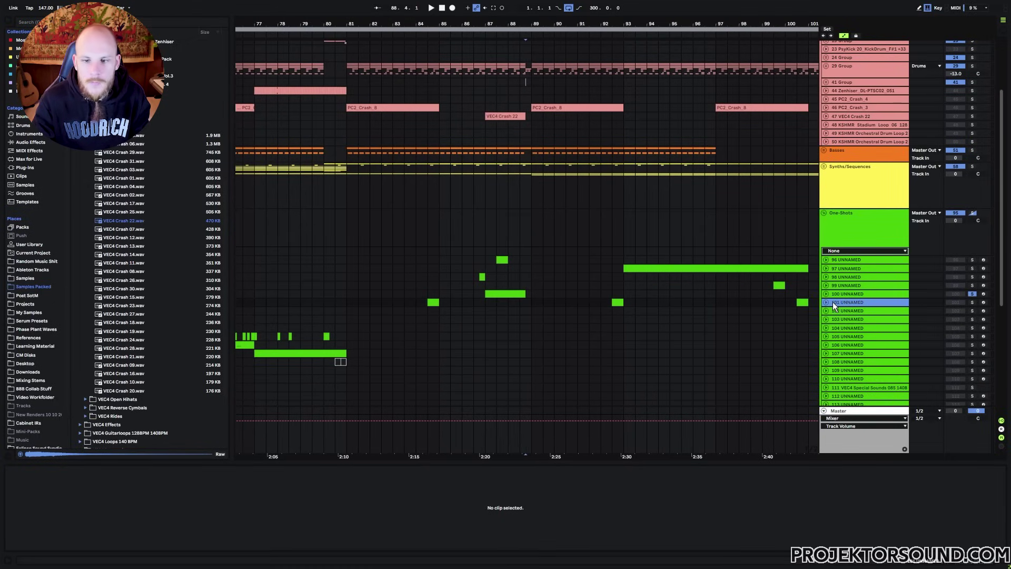
click(826, 301)
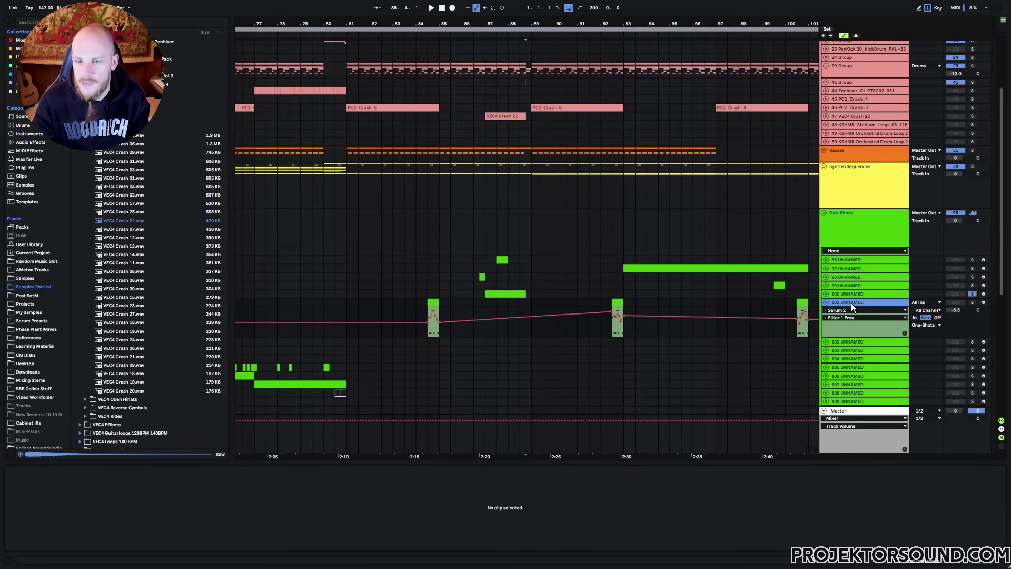
click(429, 334)
drag(429, 332, 527, 328)
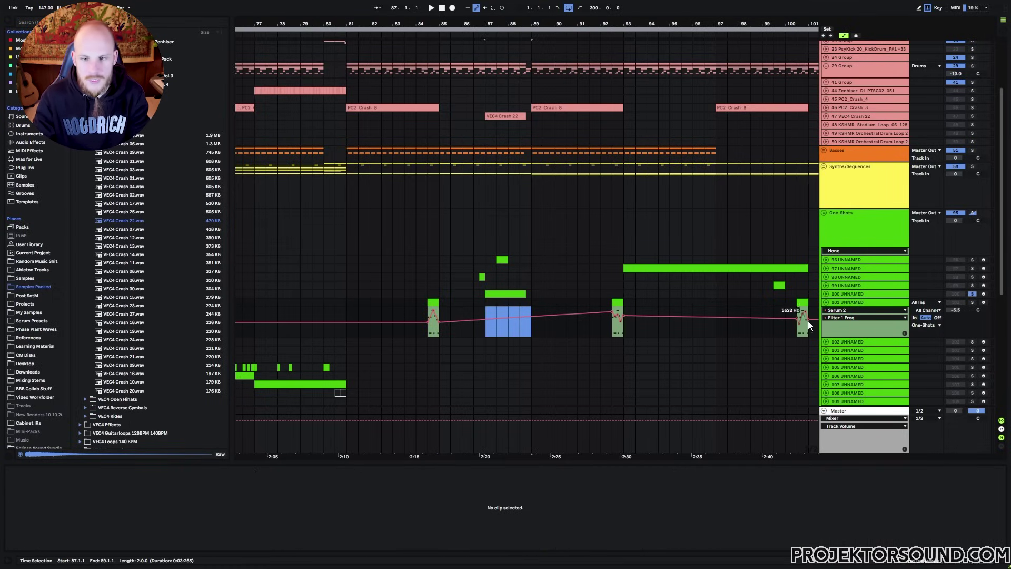
Highlight 85.1.1 to 87.1.1 on track 101, then solo the track and listen from its clip at 84.3.1.
click(858, 302)
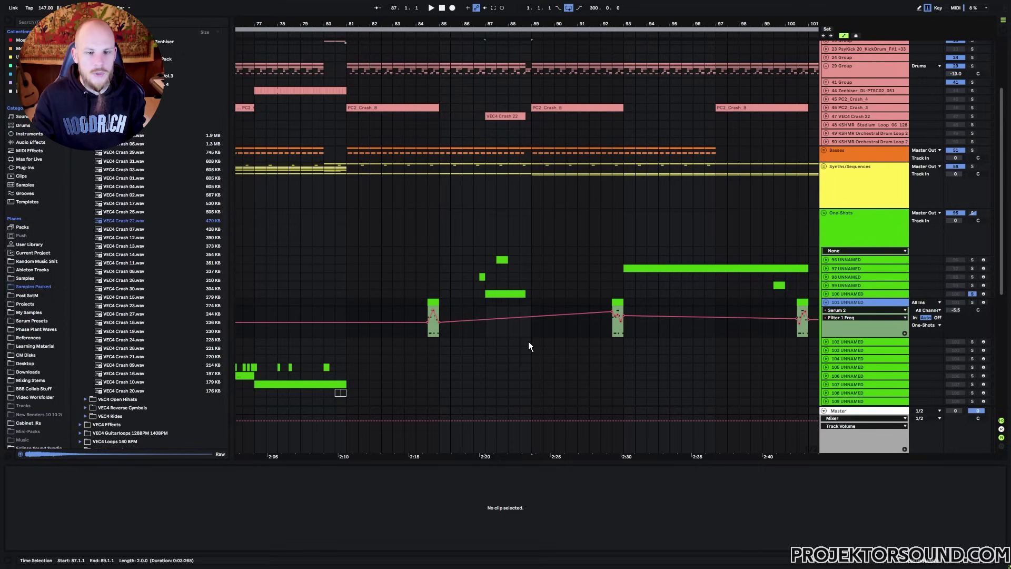
click(464, 333)
drag(485, 336, 440, 331)
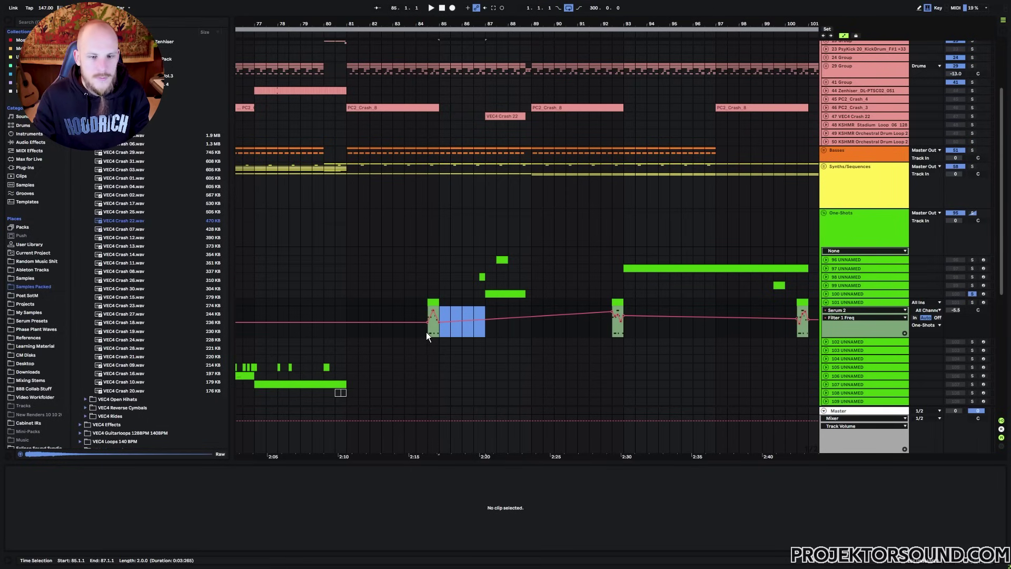
click(426, 332)
click(972, 302)
key(space)
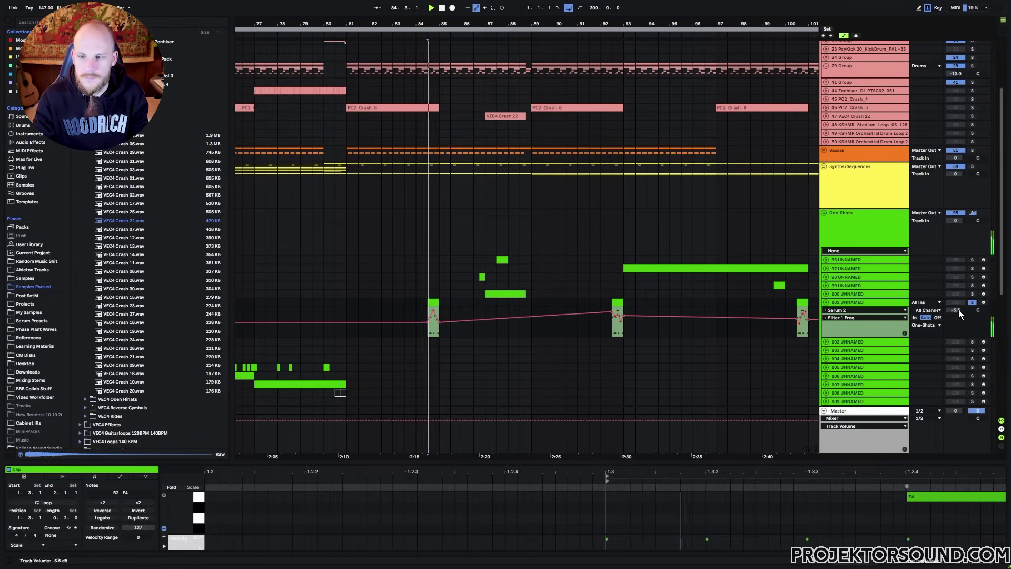
Display track 101's device chain and highlight the empty bars after its first clip, from 85.1.1 to 87.1.1 and 87.1.1 to 89.1.1.
click(863, 300)
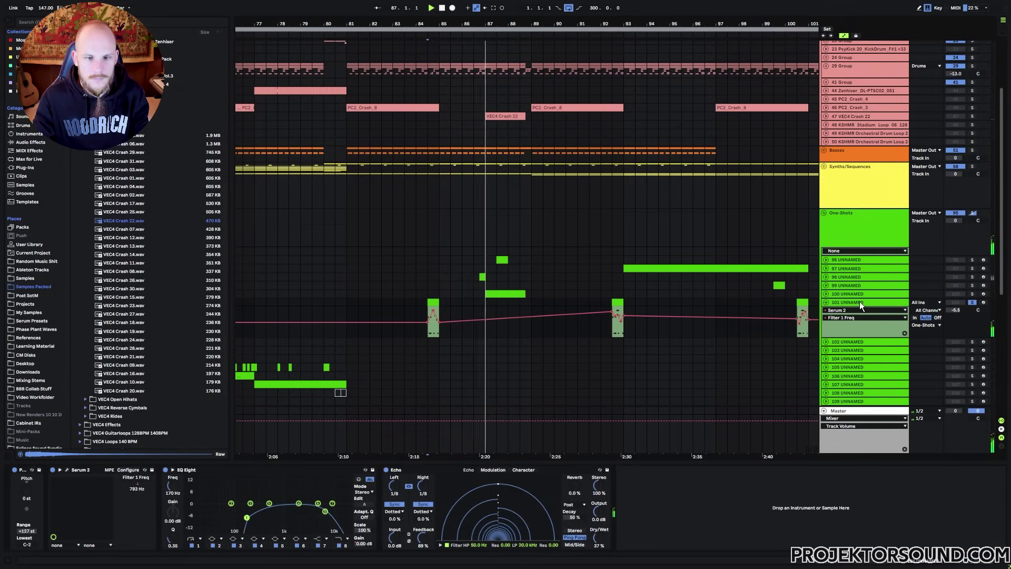
drag(488, 311, 454, 314)
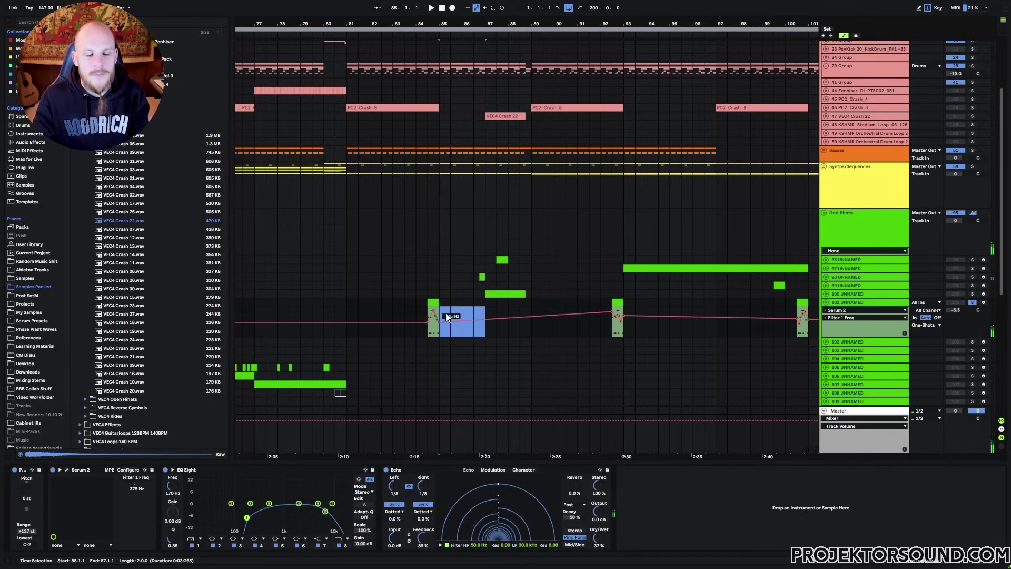
click(490, 336)
drag(489, 331, 515, 330)
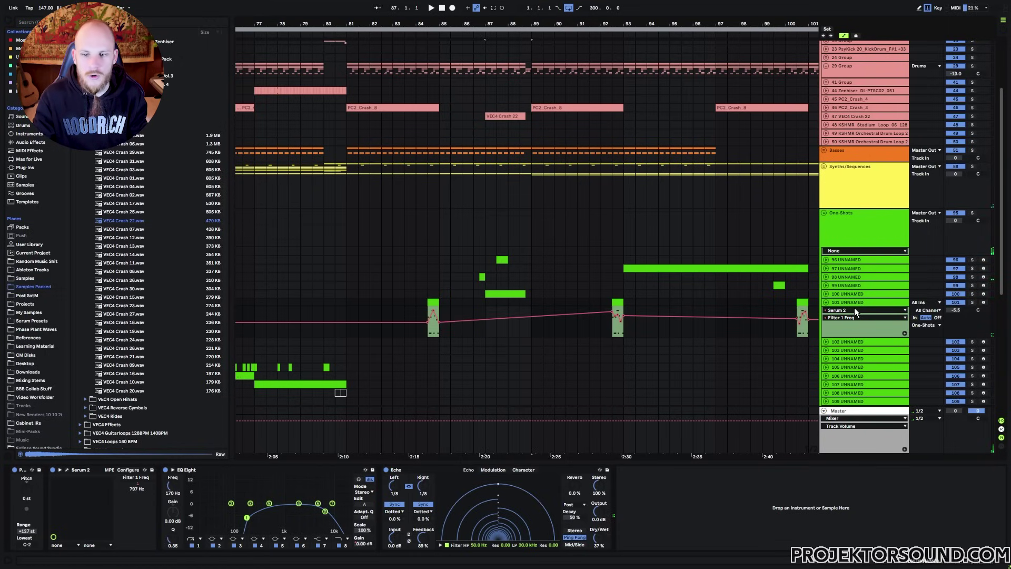
Collapse track 101's lane and the One-Shots group, and place the insert mark at 161.1.1 in the Sketchbook group.
click(835, 305)
click(825, 302)
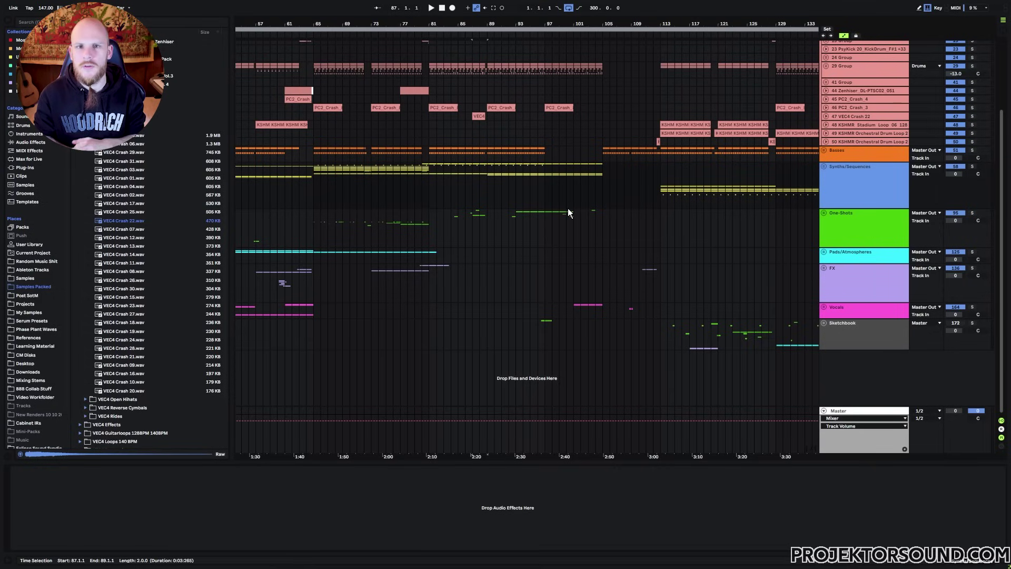
key(minus)
key(minus)
click(573, 347)
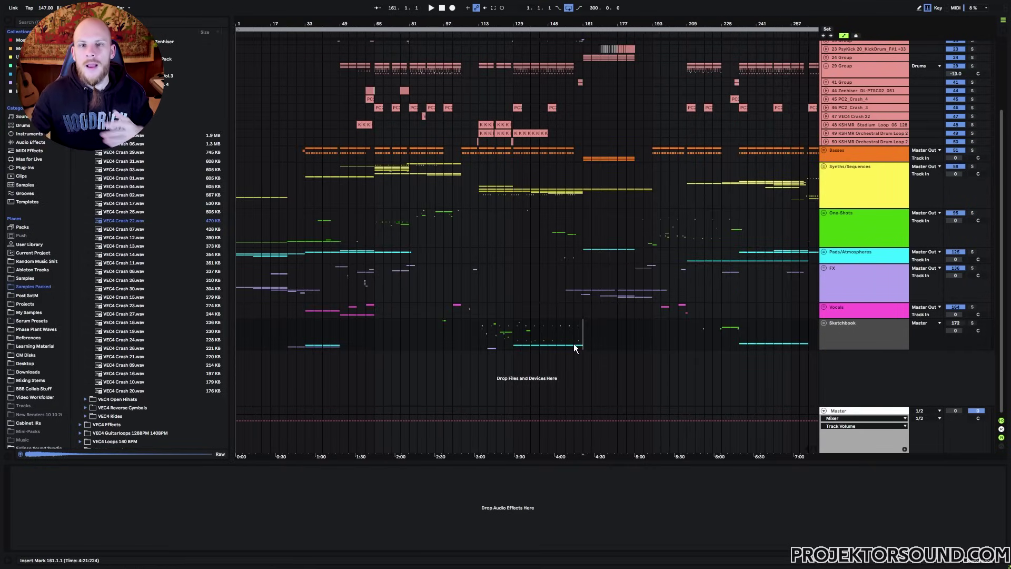